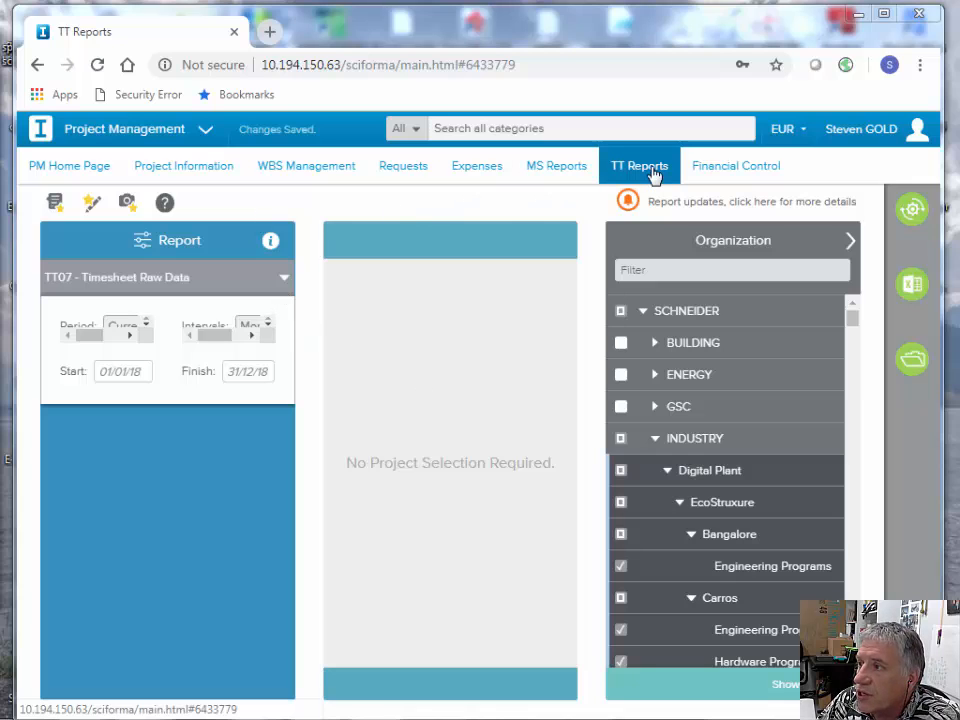
- Choose the TT07 - Timesheet Raw Data report and select the Digital Plant organization under INDUSTRY
click(284, 279)
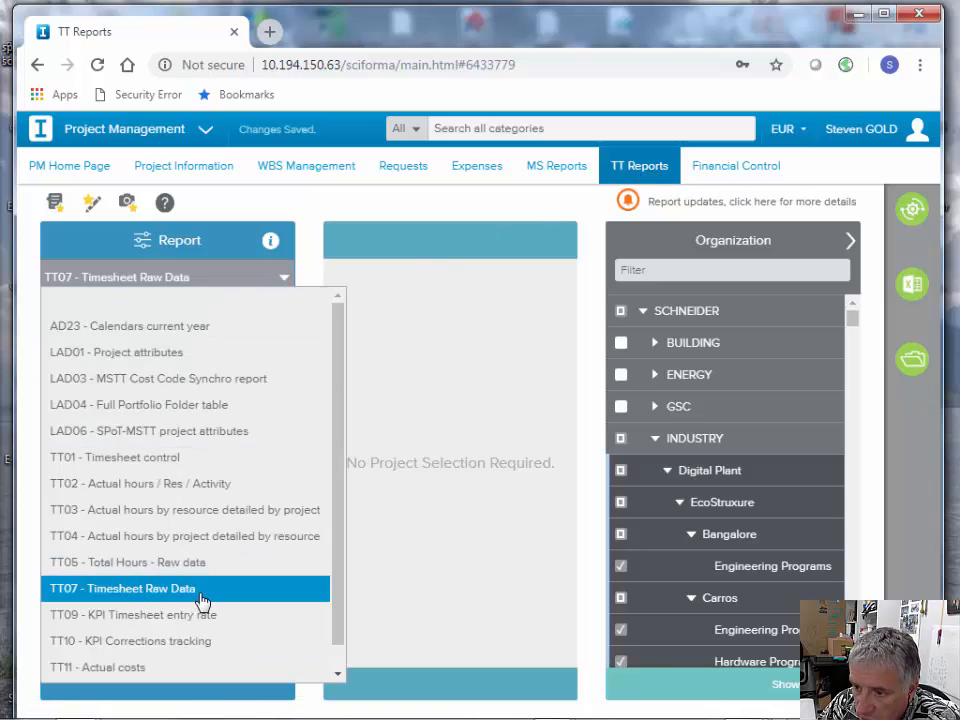
click(135, 592)
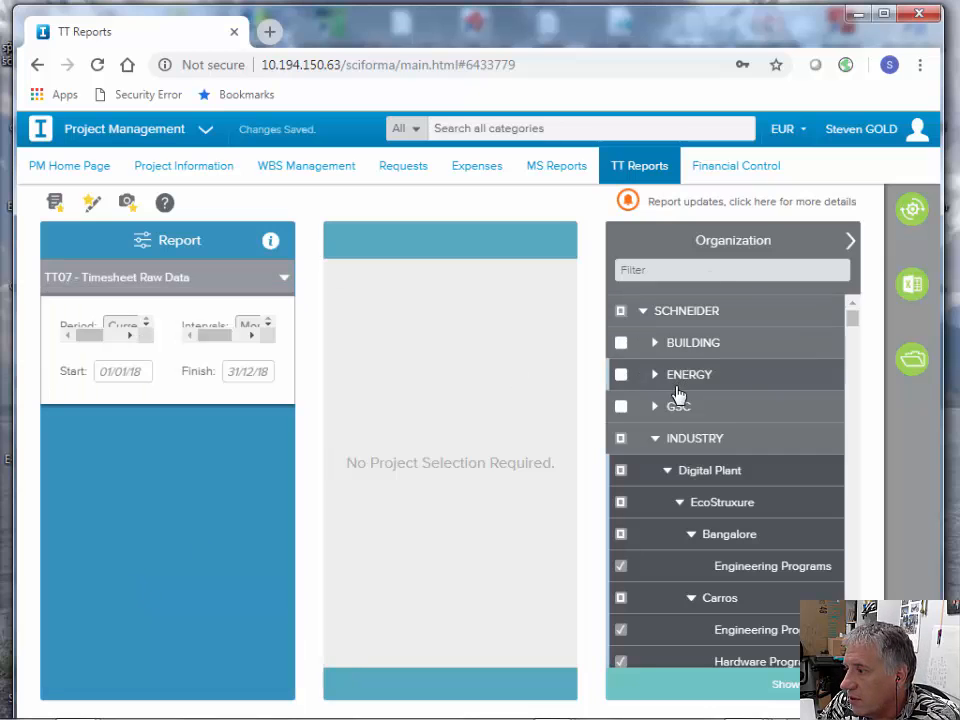
click(622, 471)
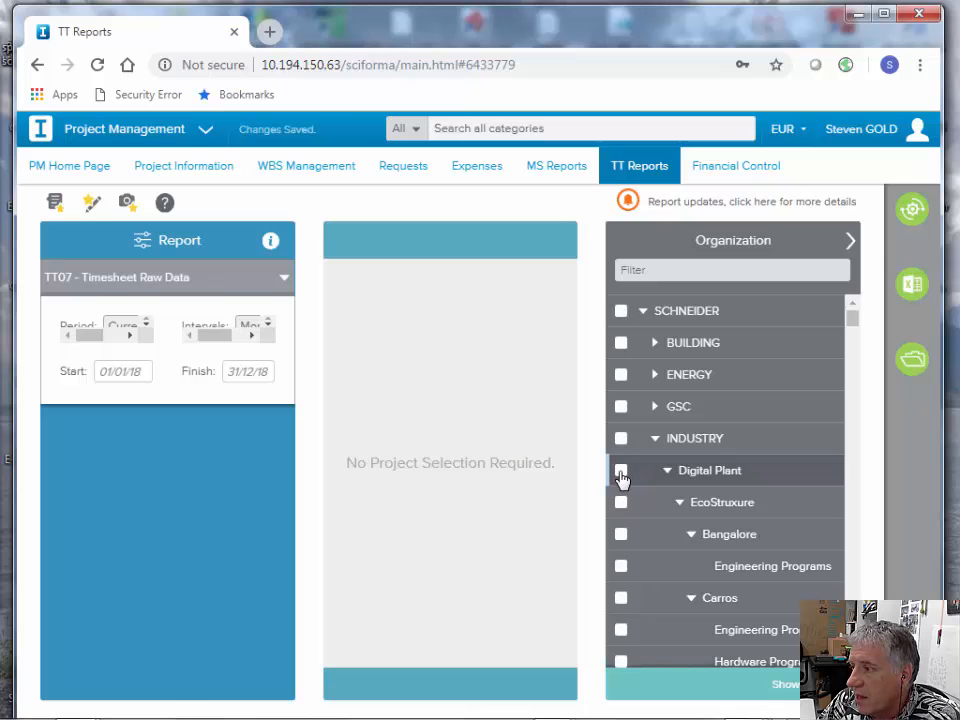
click(621, 472)
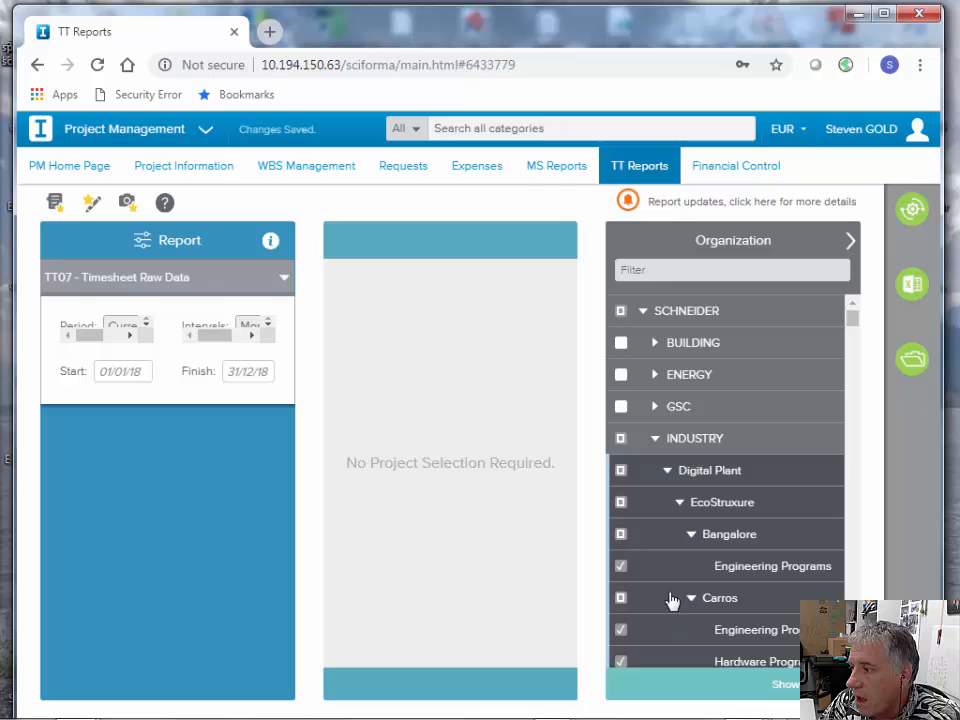
- Review the selected Digital Plant sub-organizations, then generate the timesheet report and export it to Excel
scroll(672, 597, down, 1)
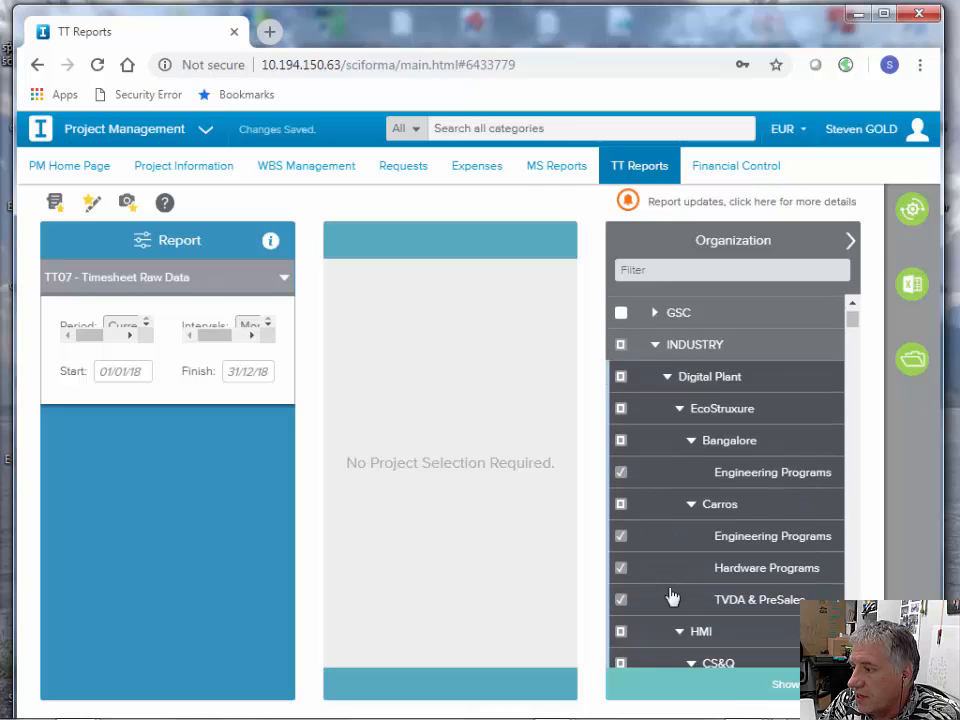
scroll(672, 597, down, 1)
scroll(672, 597, down, 2)
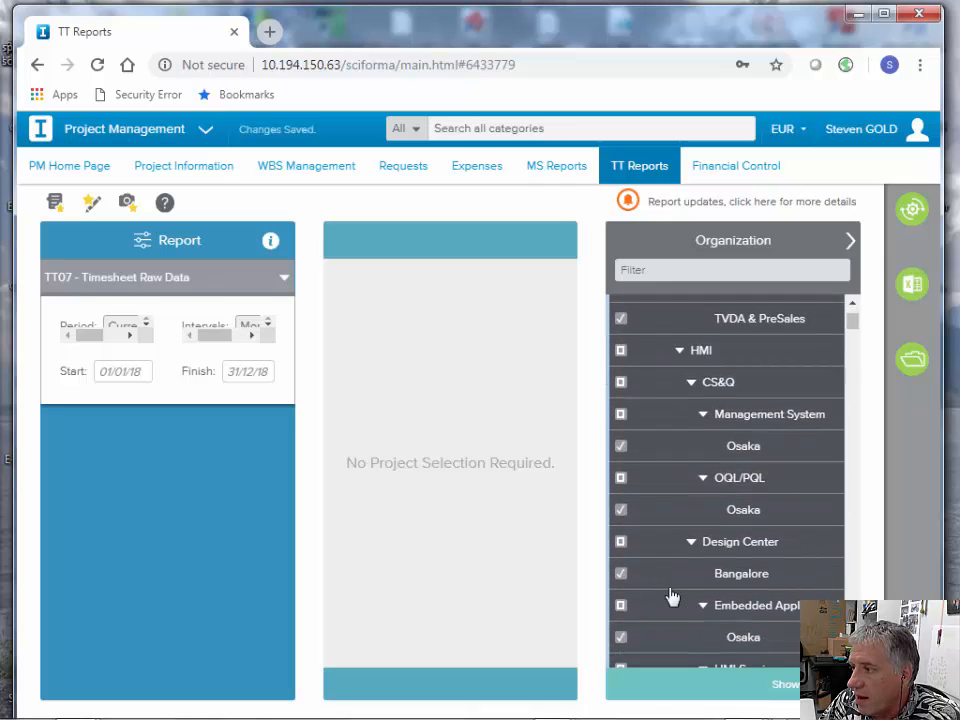
scroll(672, 597, down, 5)
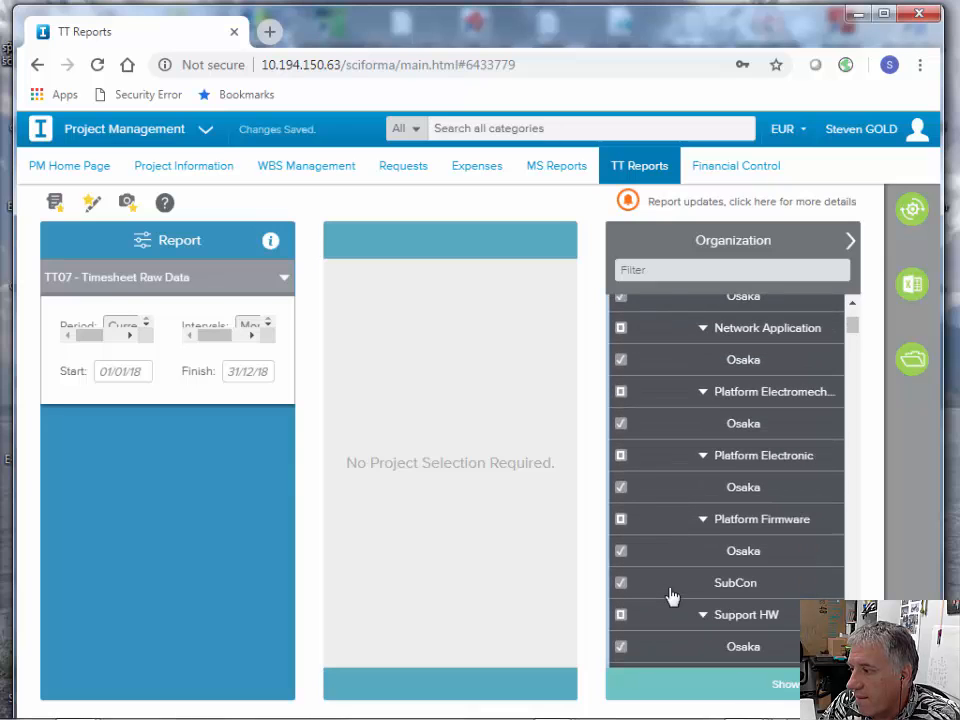
scroll(672, 597, up, 5)
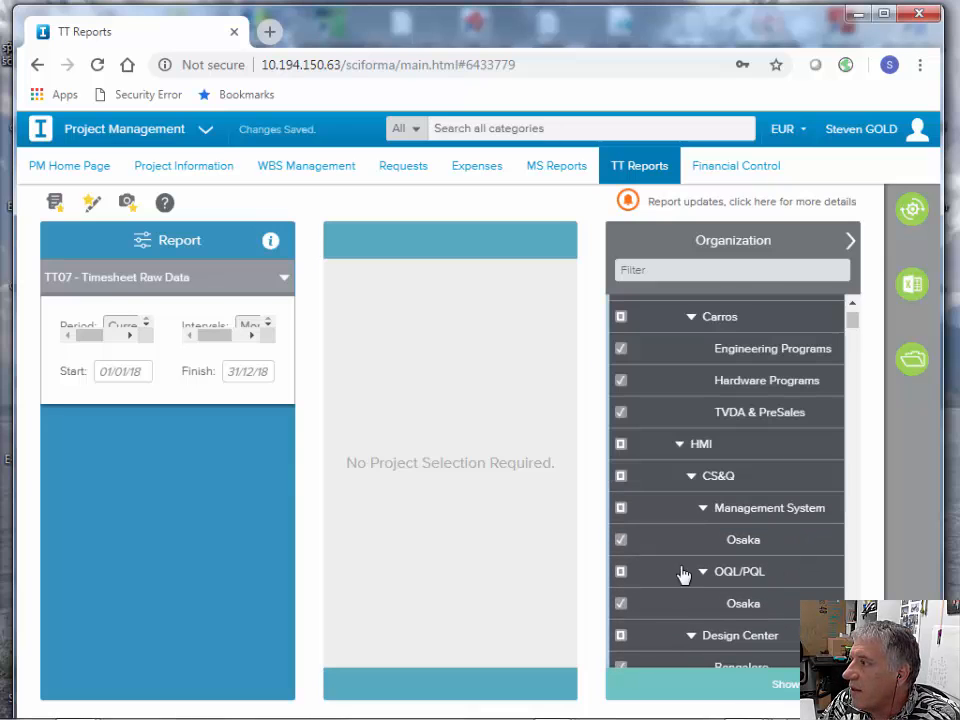
click(910, 210)
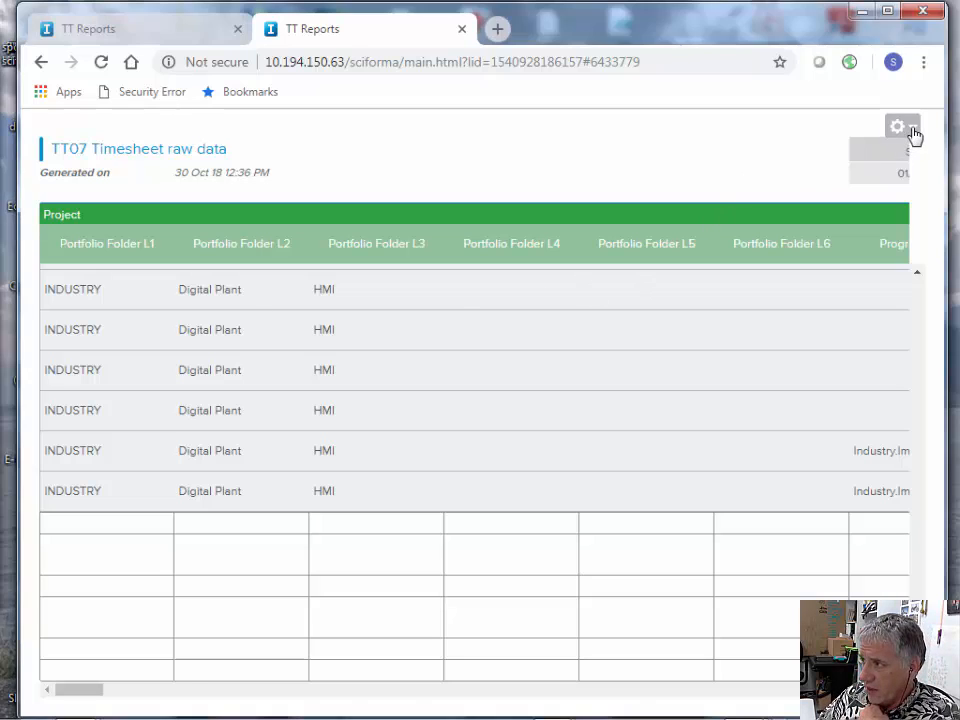
click(913, 134)
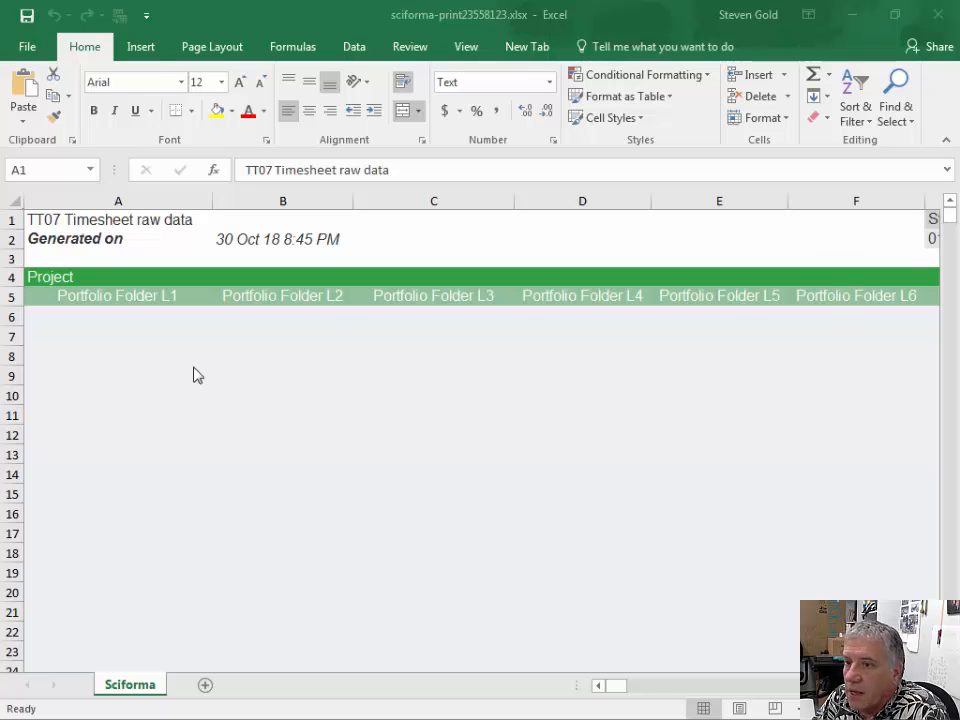
- Look through the exported timesheet rows in Excel down to the end of the data and return to the header
click(950, 224)
drag(949, 234, 950, 476)
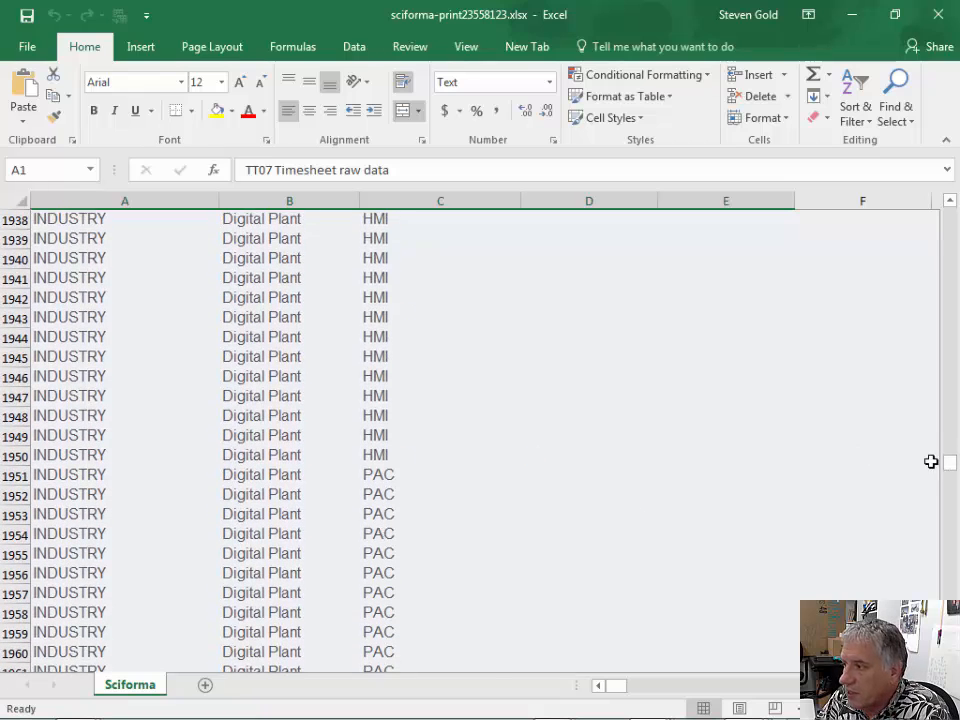
drag(953, 474, 957, 345)
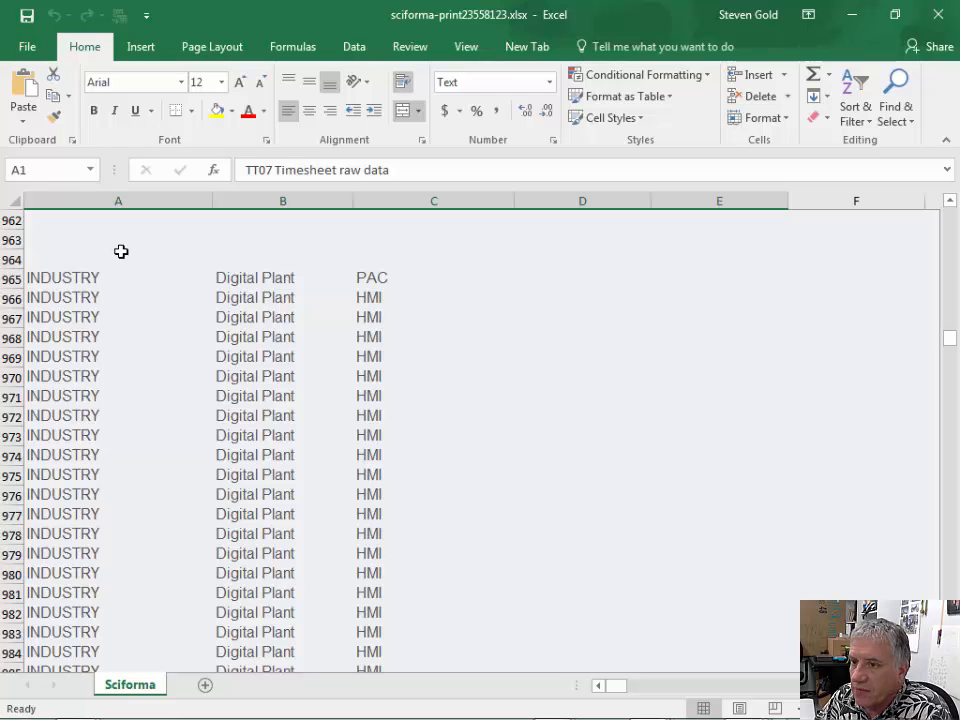
drag(952, 345, 952, 355)
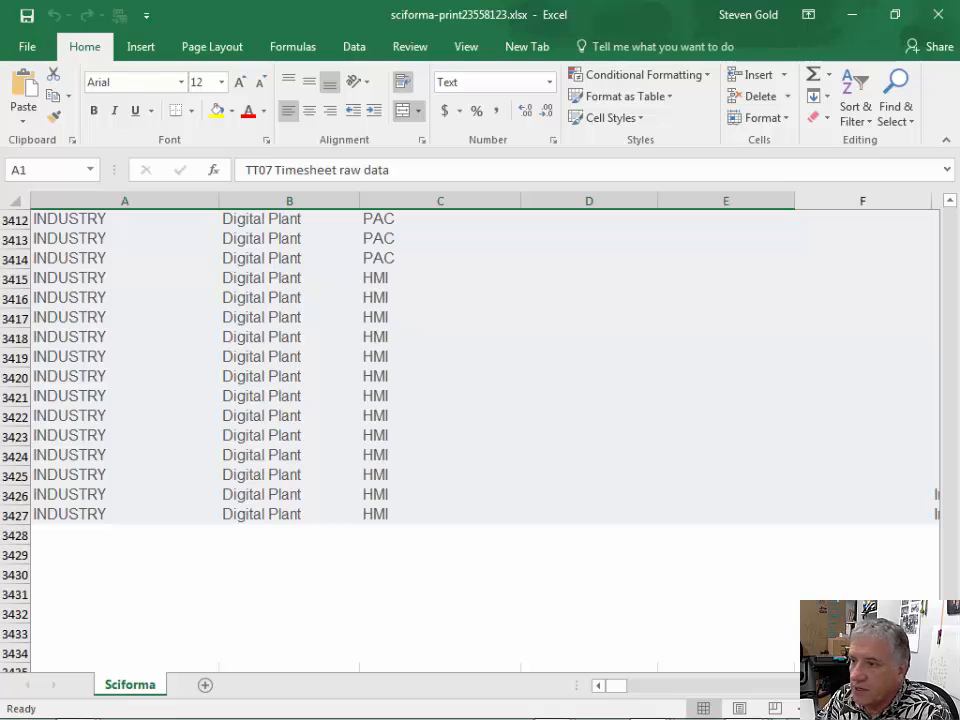
drag(950, 652, 949, 213)
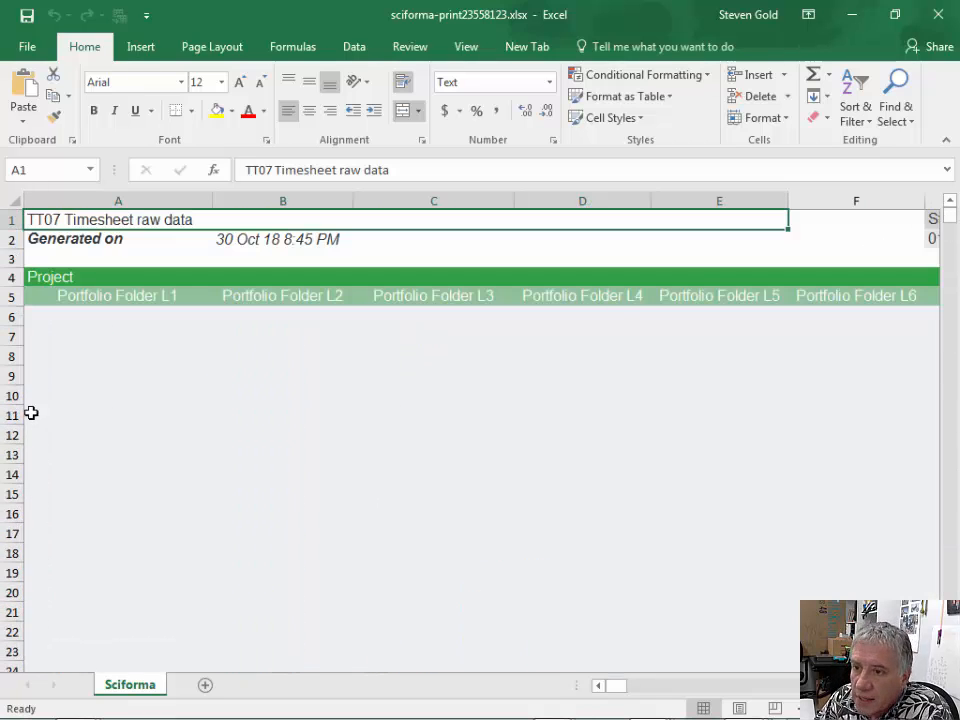
- Insert a PivotTable on a new worksheet from the entire data block starting at header cell A5, range A5:EC3434
click(52, 298)
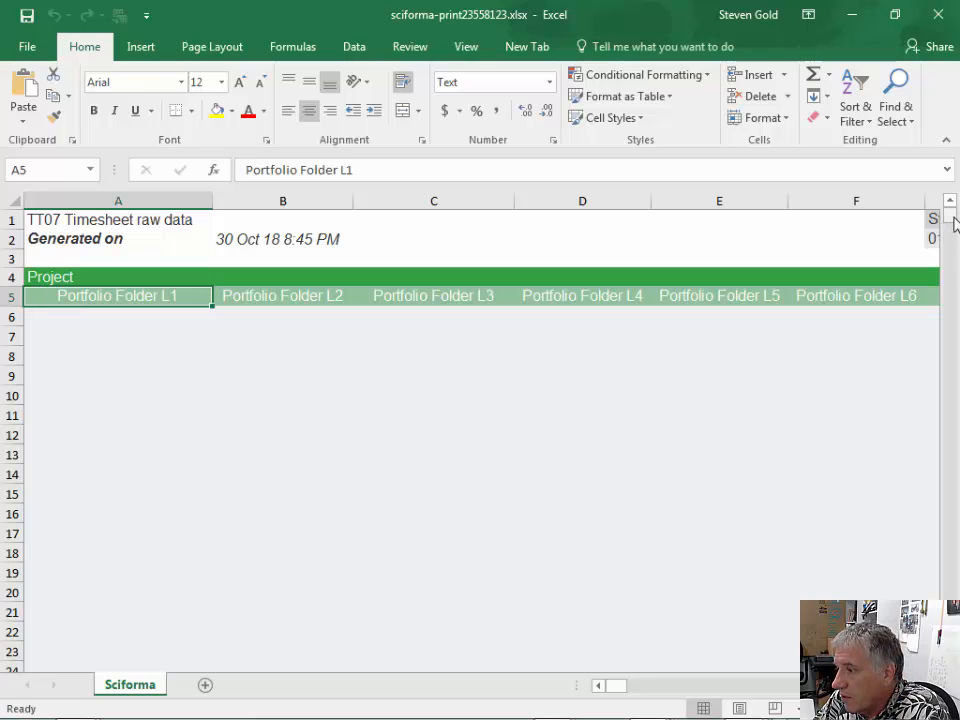
drag(949, 215, 958, 666)
drag(620, 692, 932, 712)
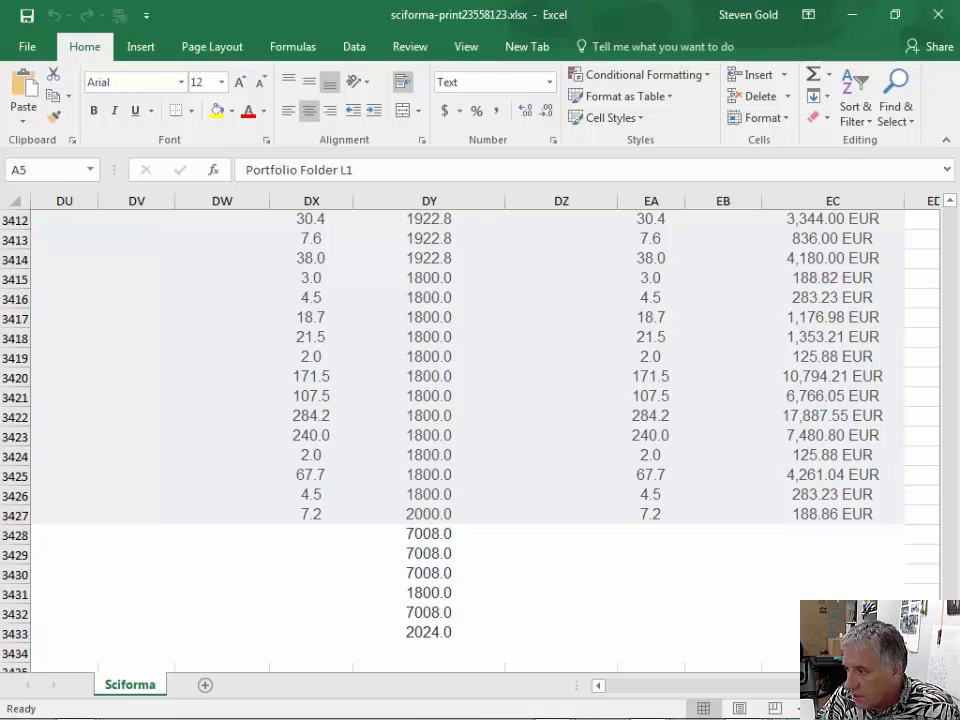
key(ctrl+a)
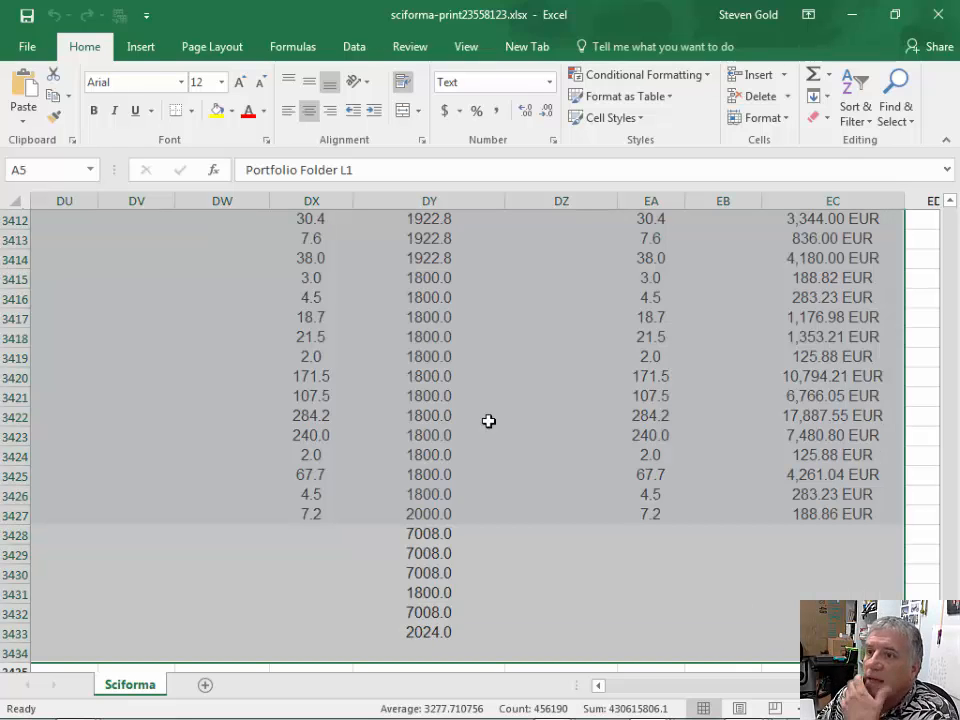
click(150, 56)
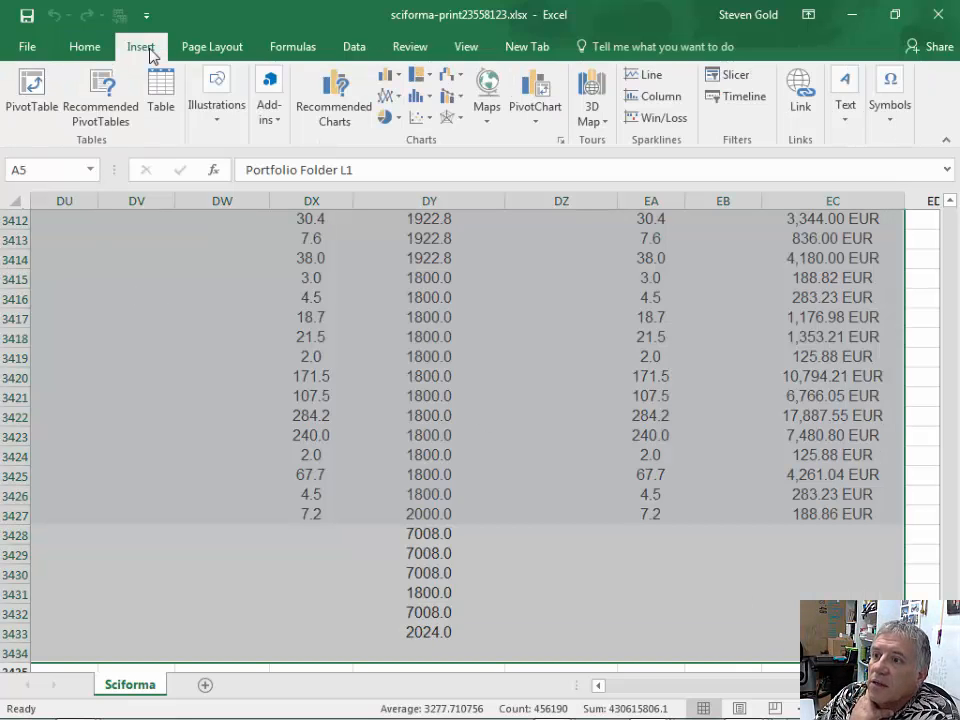
click(32, 95)
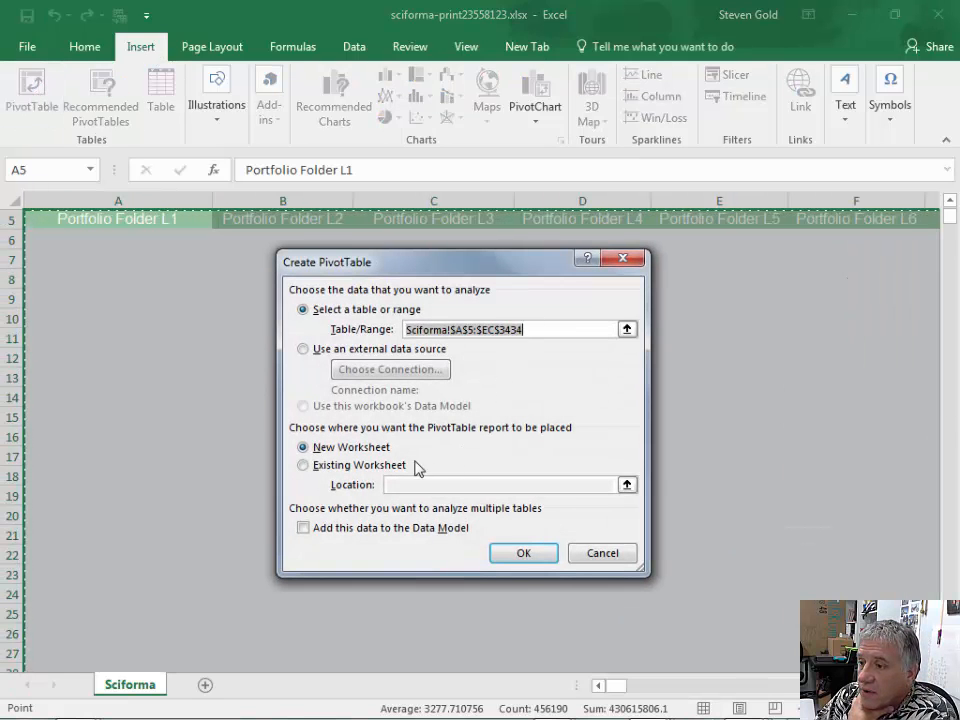
click(523, 560)
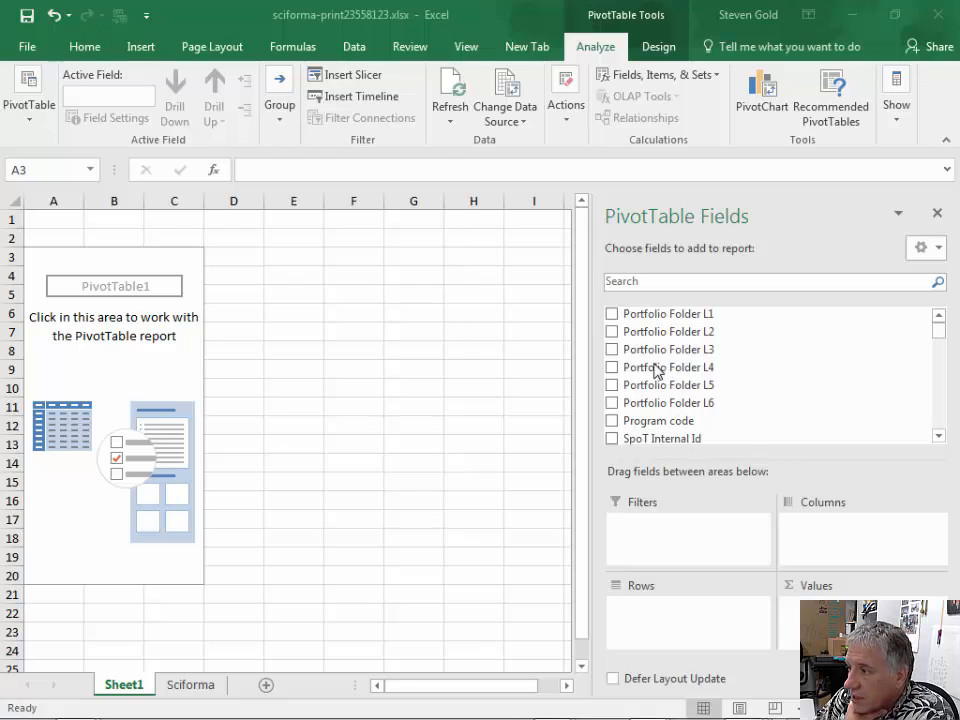
- Add Portfolio Folder L3 as the PivotTable filter, with Project Name and then Project Id as row fields
click(614, 352)
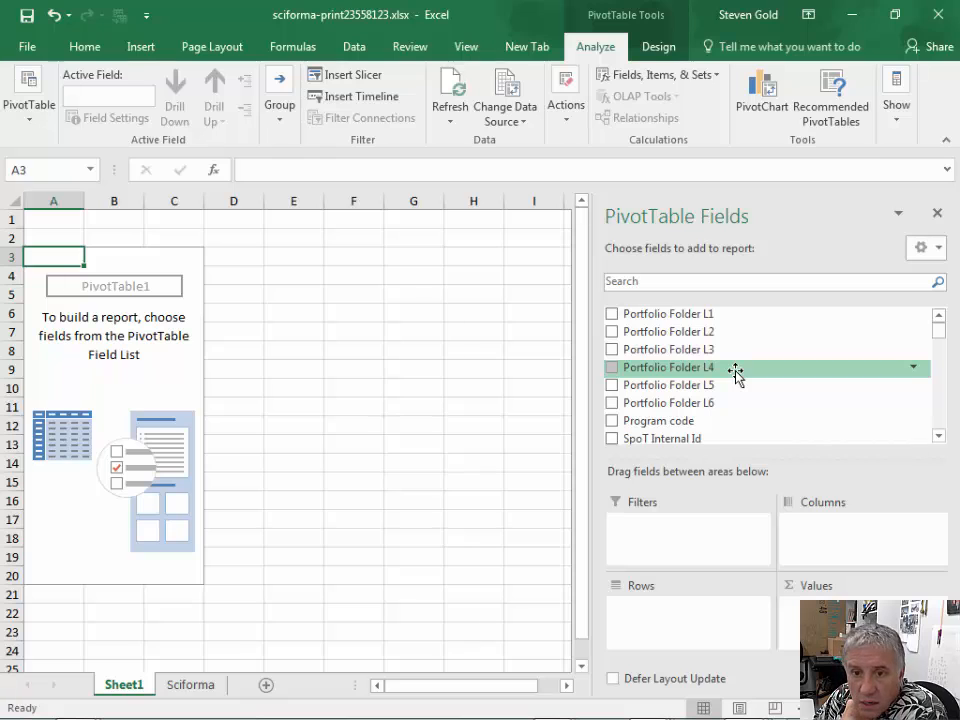
drag(678, 349, 676, 553)
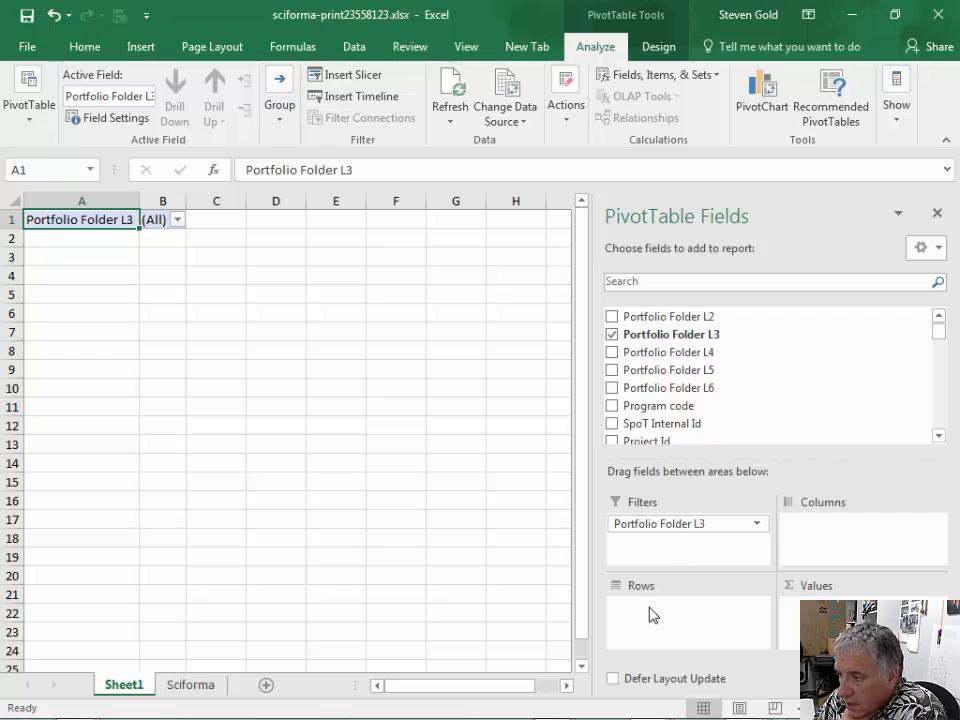
click(811, 285)
text(project)
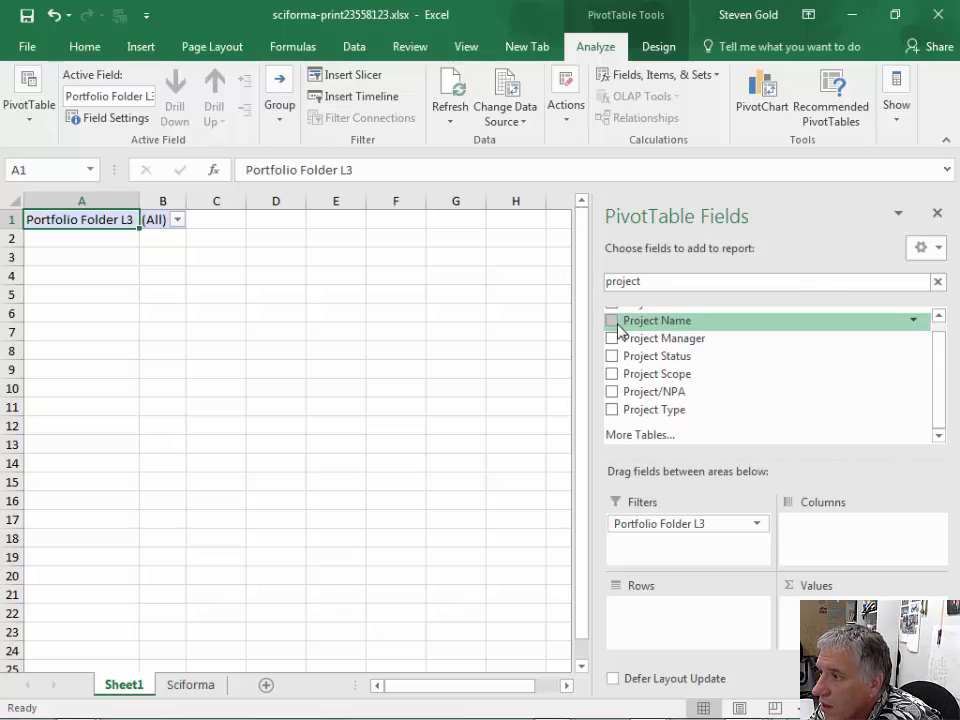
drag(636, 323, 664, 607)
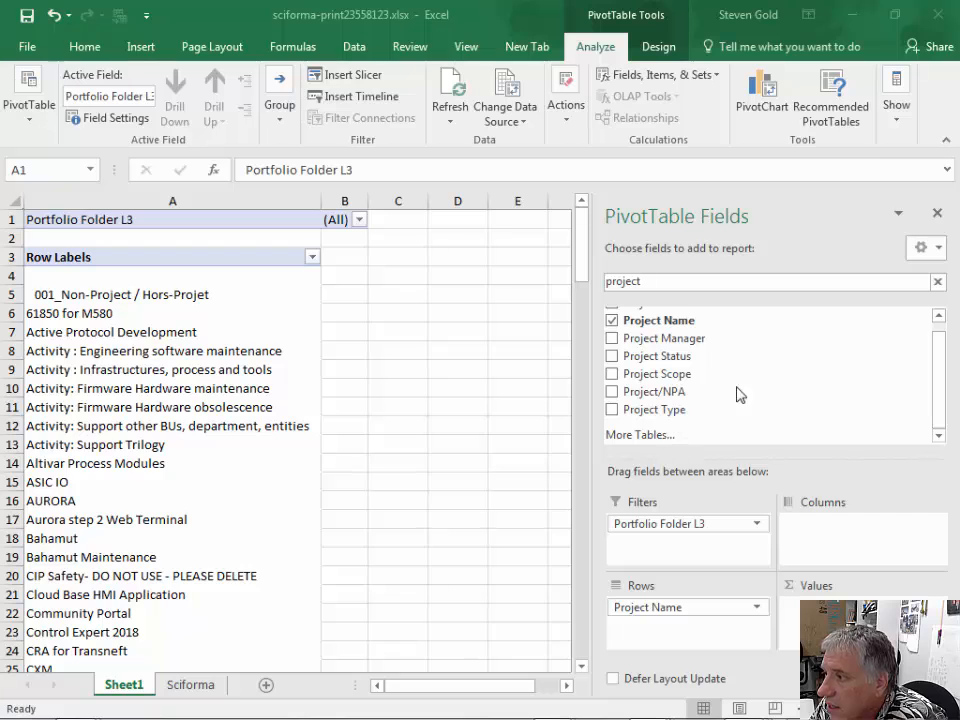
click(939, 316)
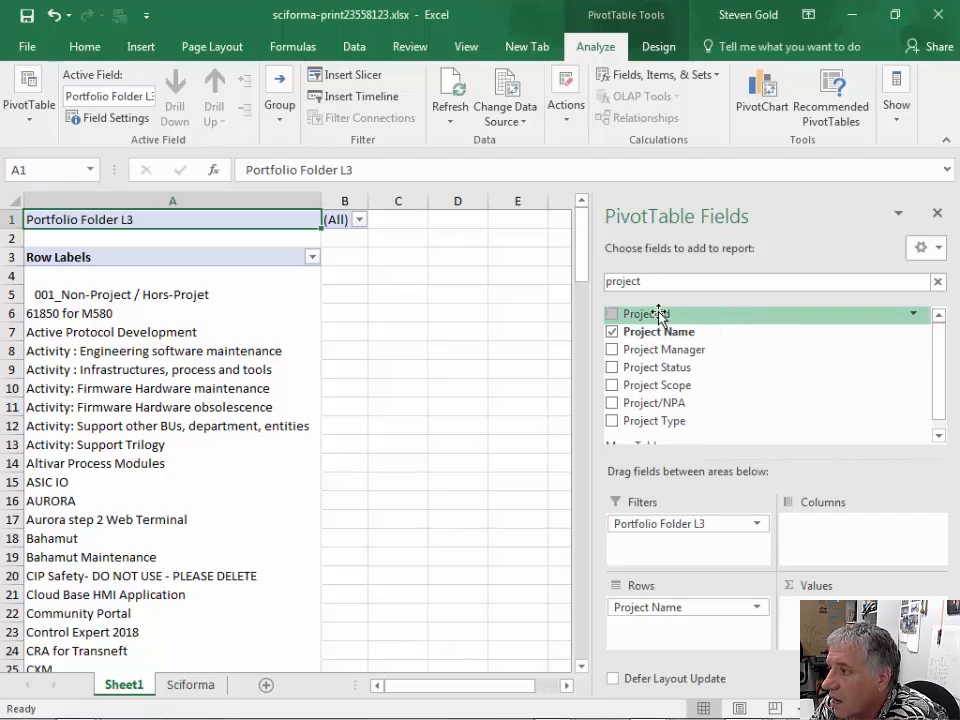
drag(658, 315, 668, 625)
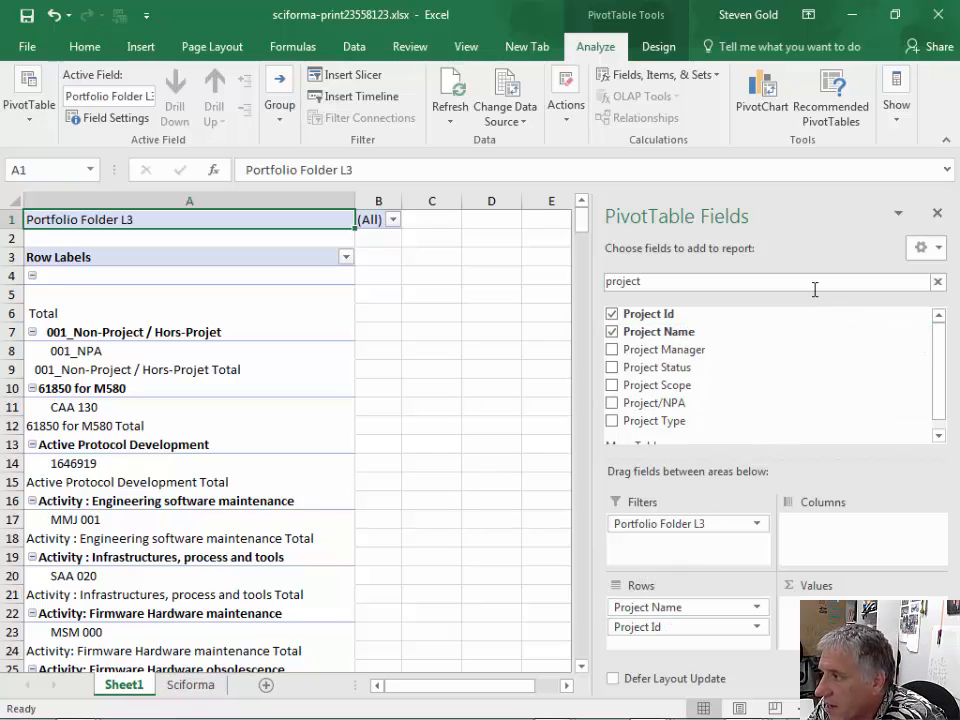
- Search the PivotTable fields for "res" and add Res. Contract Type to the rows beneath Project Id
drag(697, 286, 587, 279)
text(res)
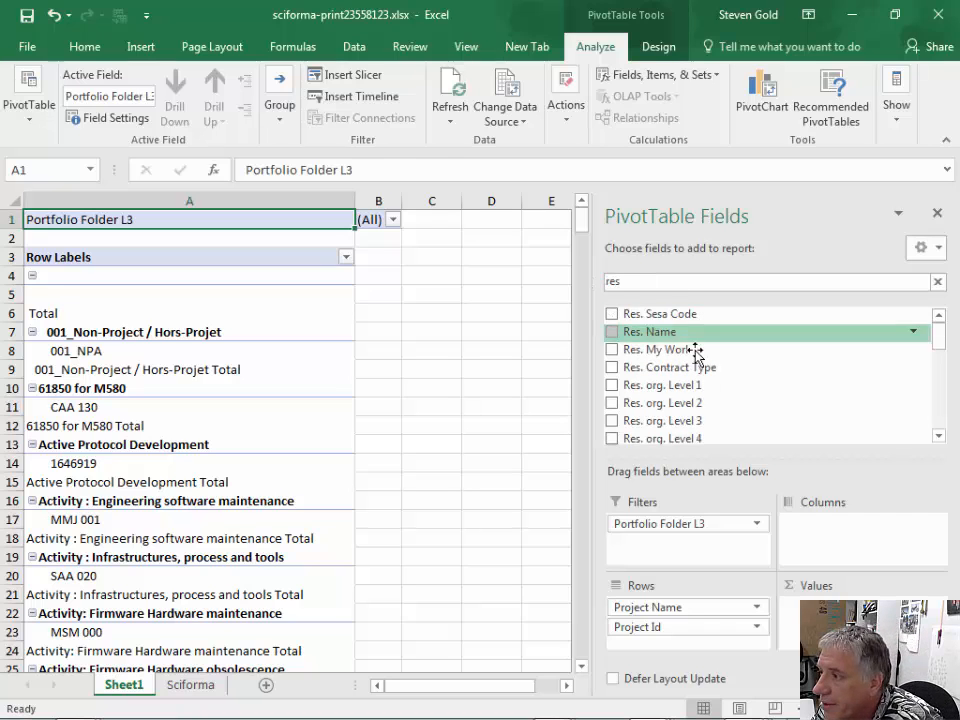
drag(678, 372, 708, 645)
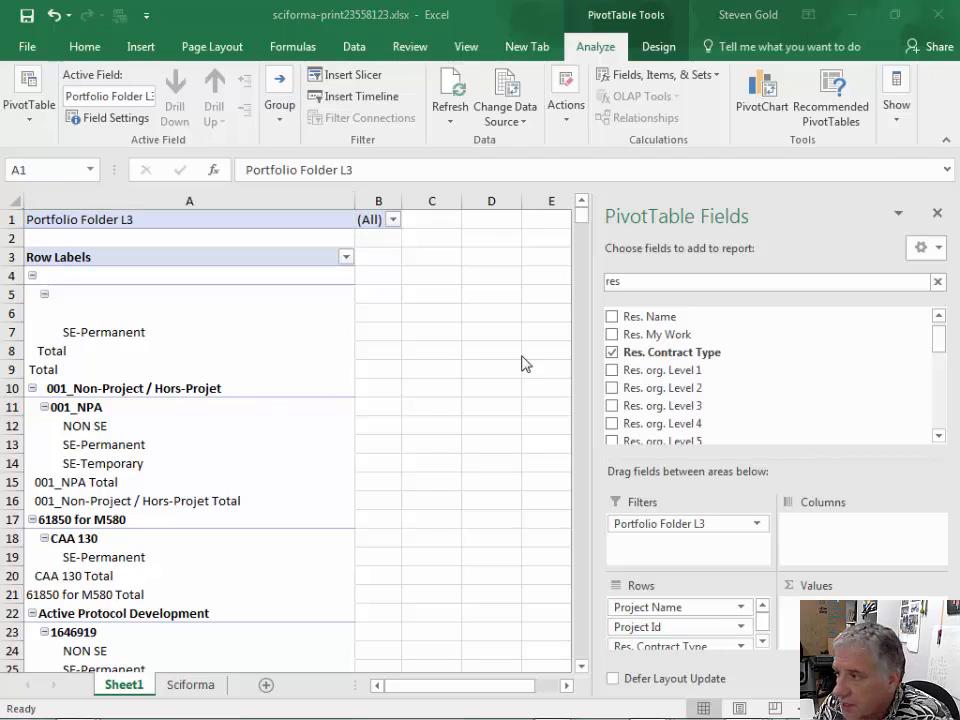
- Find the Res. Site field among the resource fields and add it to the rows beneath Res. Contract Type
click(938, 315)
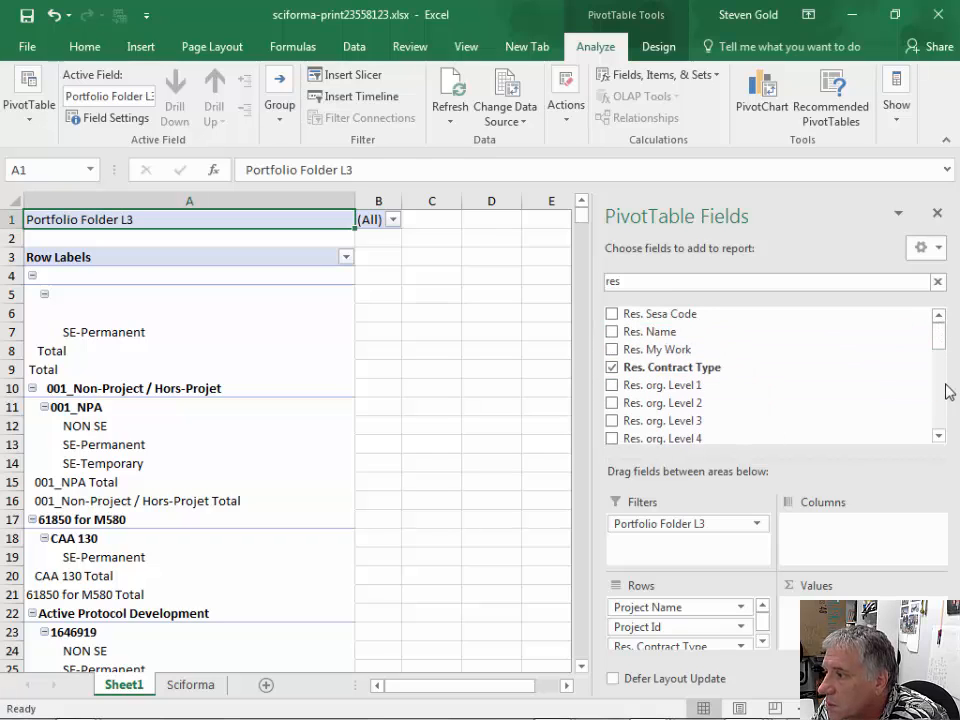
click(940, 436)
click(940, 436)
click(943, 435)
click(943, 435)
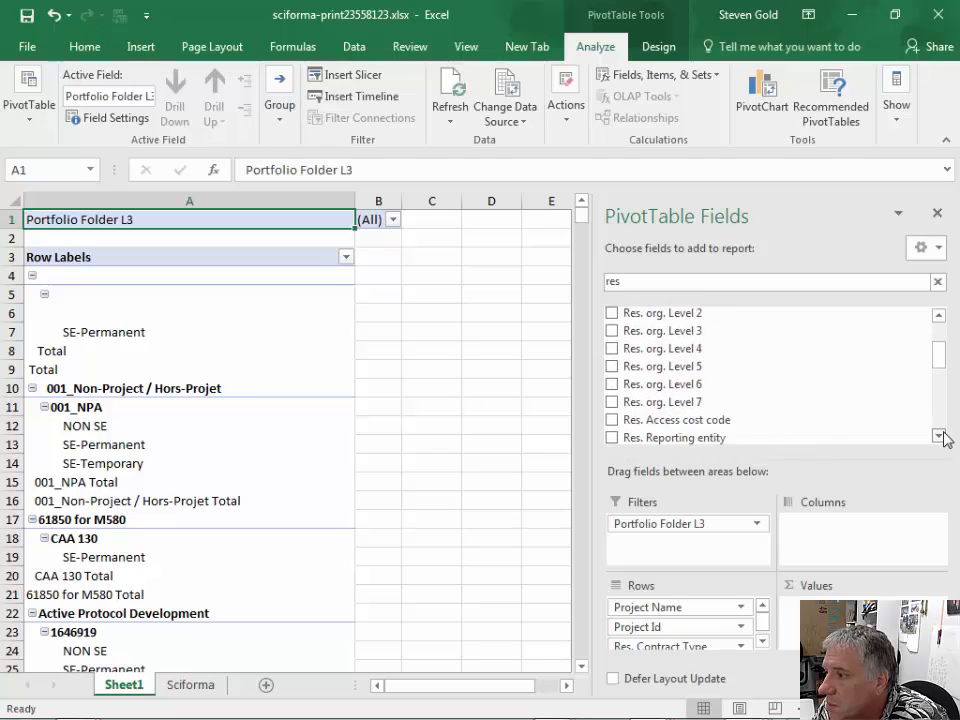
click(943, 435)
click(943, 435)
click(943, 435)
click(943, 435)
click(943, 435)
click(943, 435)
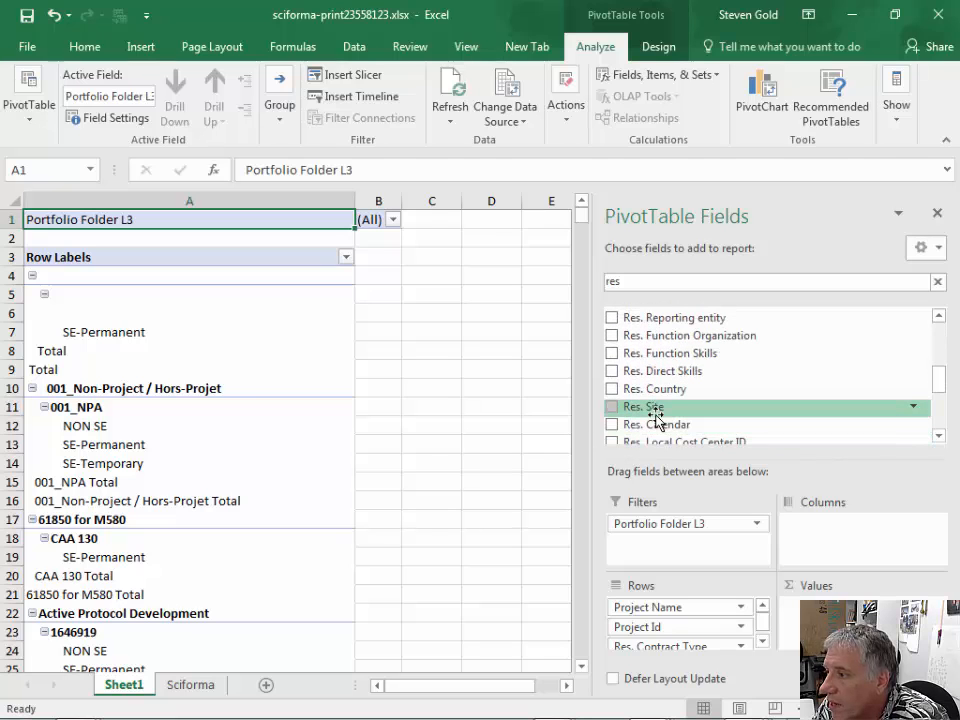
drag(643, 406, 692, 641)
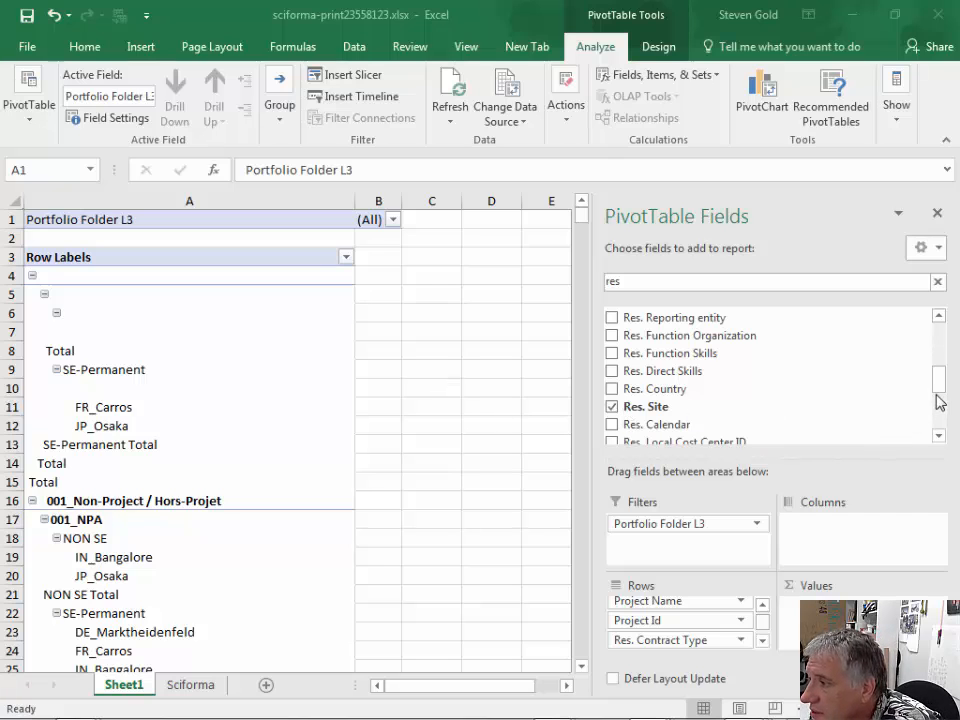
- Search the PivotTable fields for "res. name" and add Res. Name to the rows beneath Res. Site
click(938, 435)
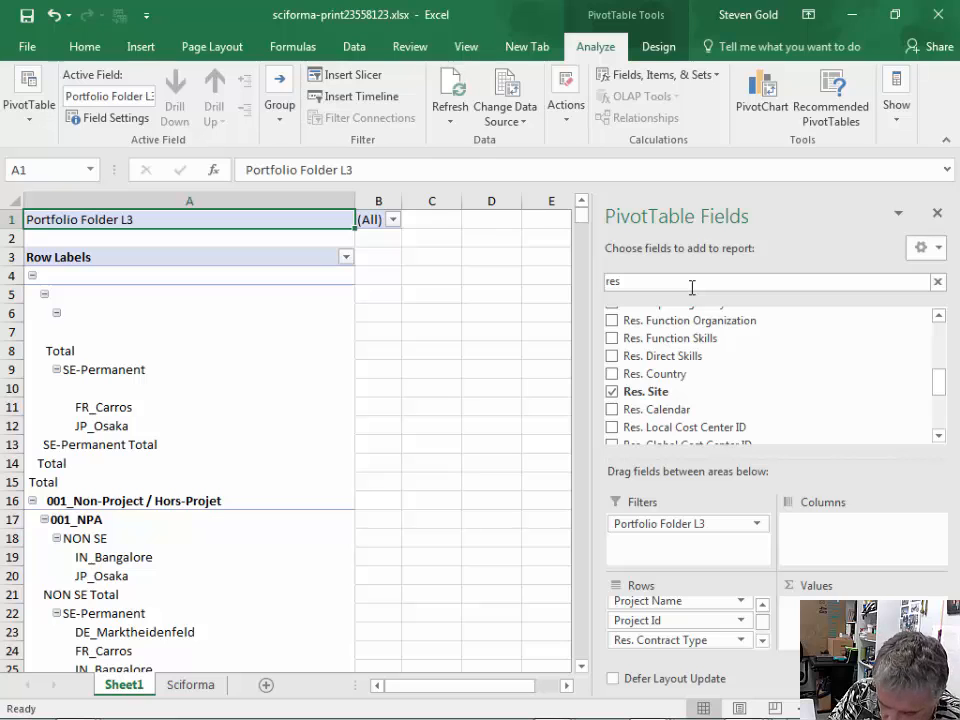
text(name)
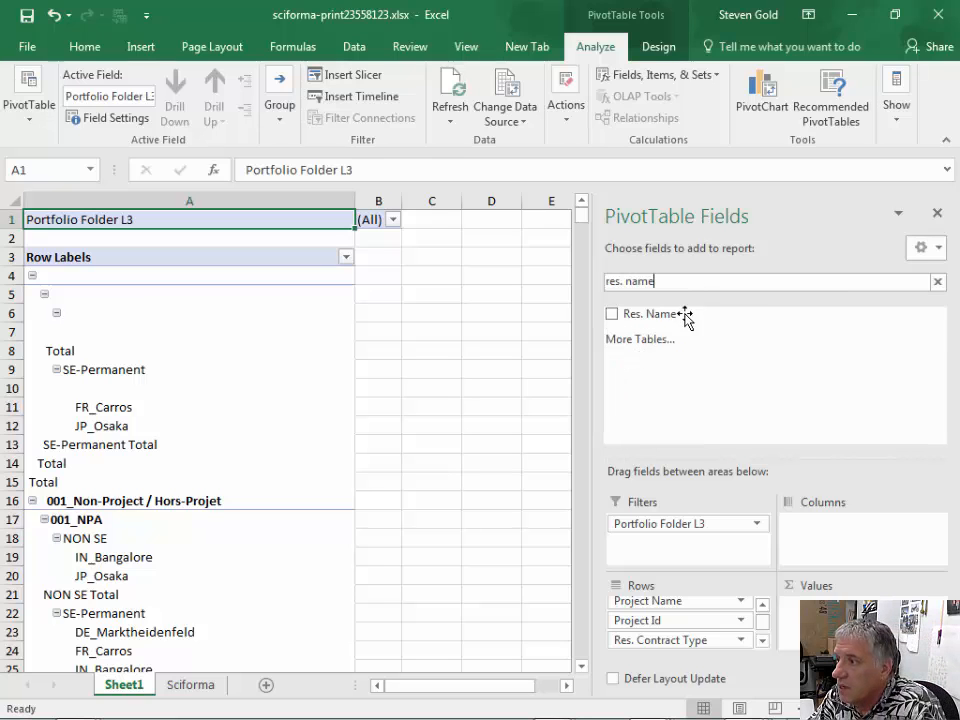
drag(671, 321, 718, 652)
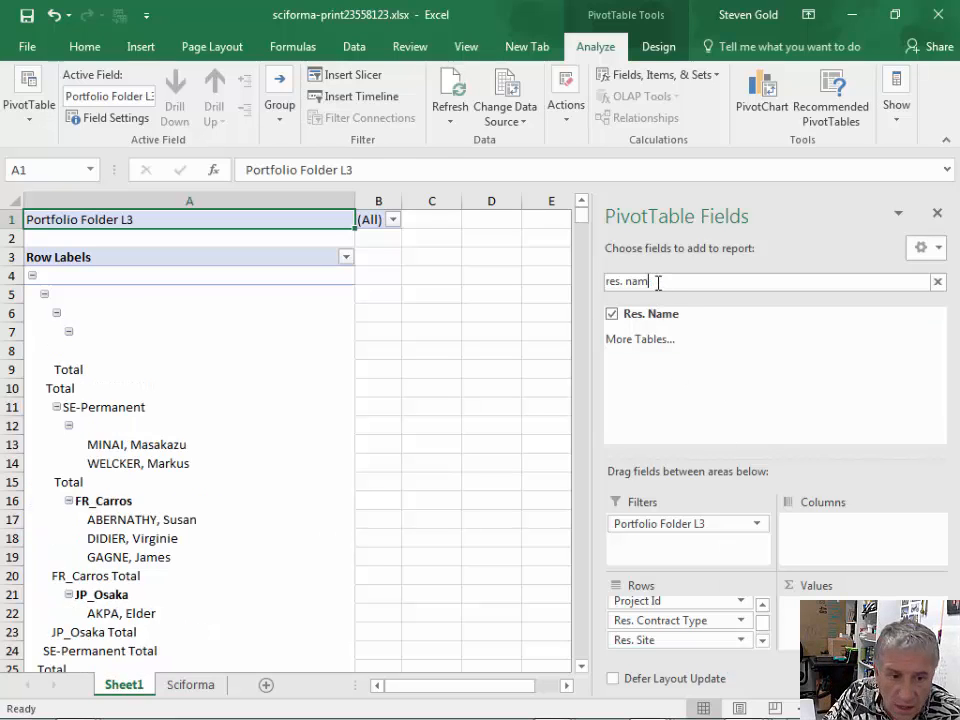
- Search the PivotTable fields for "res. sesa" and add Res. Sesa Code to the rows beneath Res. Name
key(BackSpace)
key(BackSpace)
key(BackSpace)
key(BackSpace)
key(BackSpace)
key(BackSpace)
key(BackSpace)
key(BackSpace)
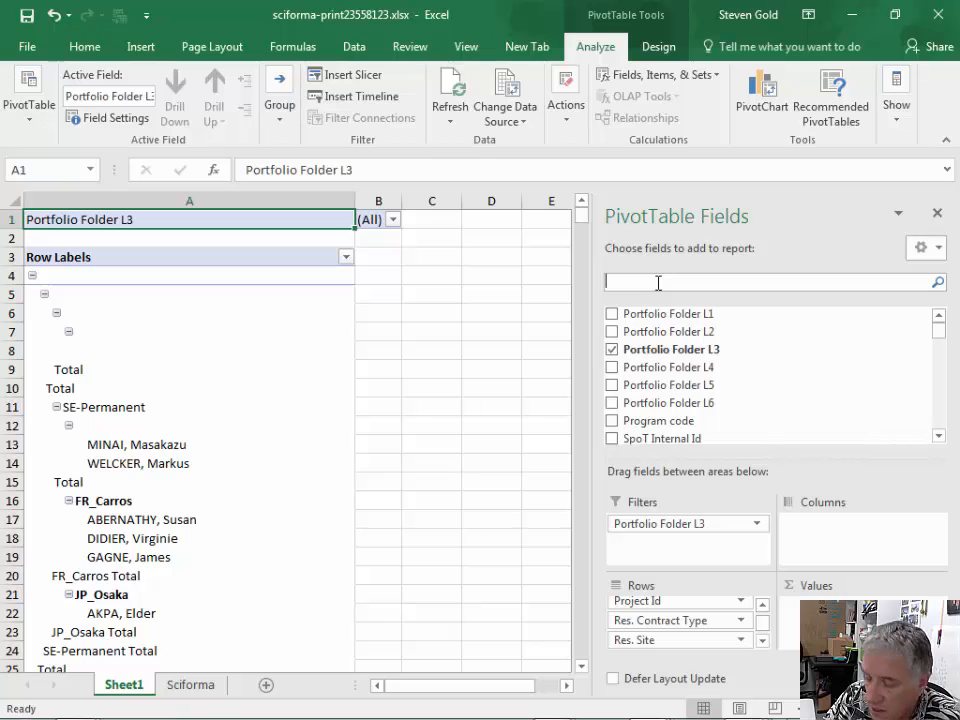
text(res. sesa)
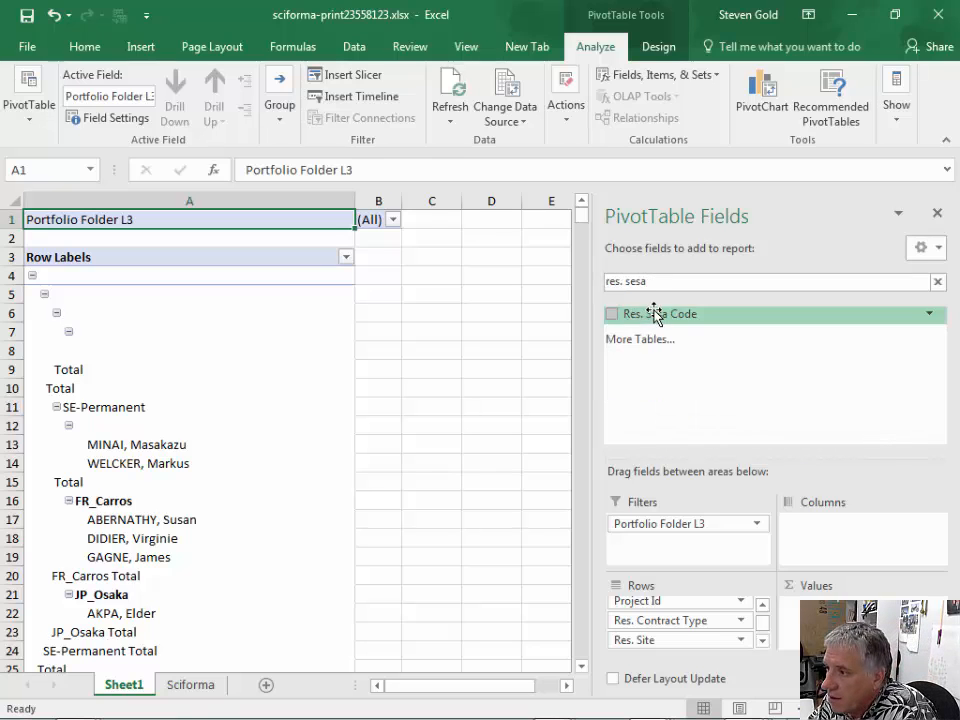
drag(656, 313, 689, 652)
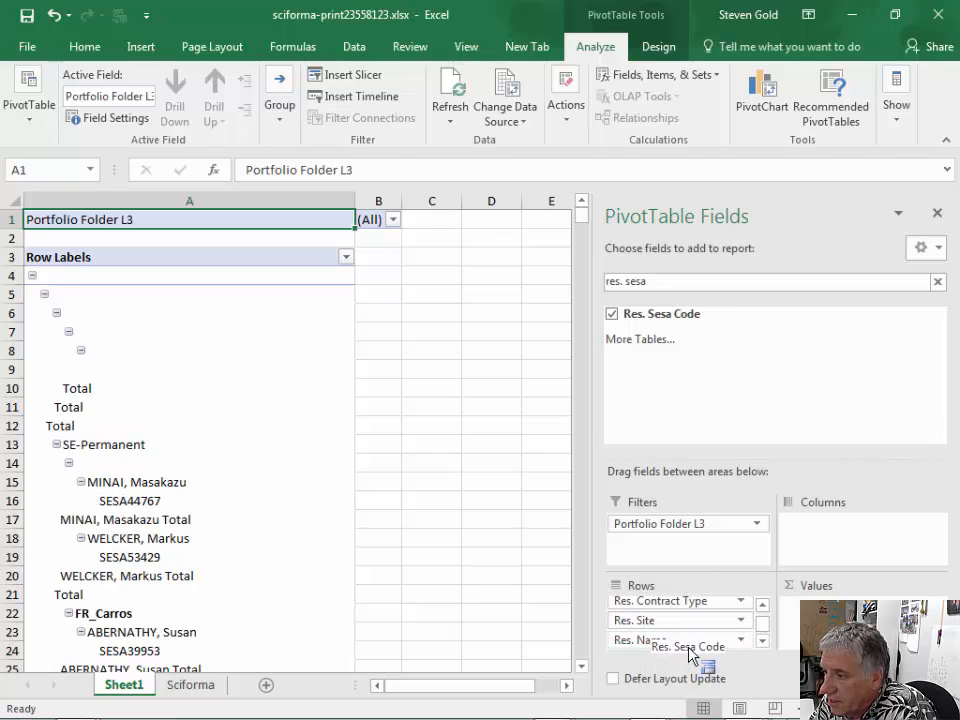
click(763, 641)
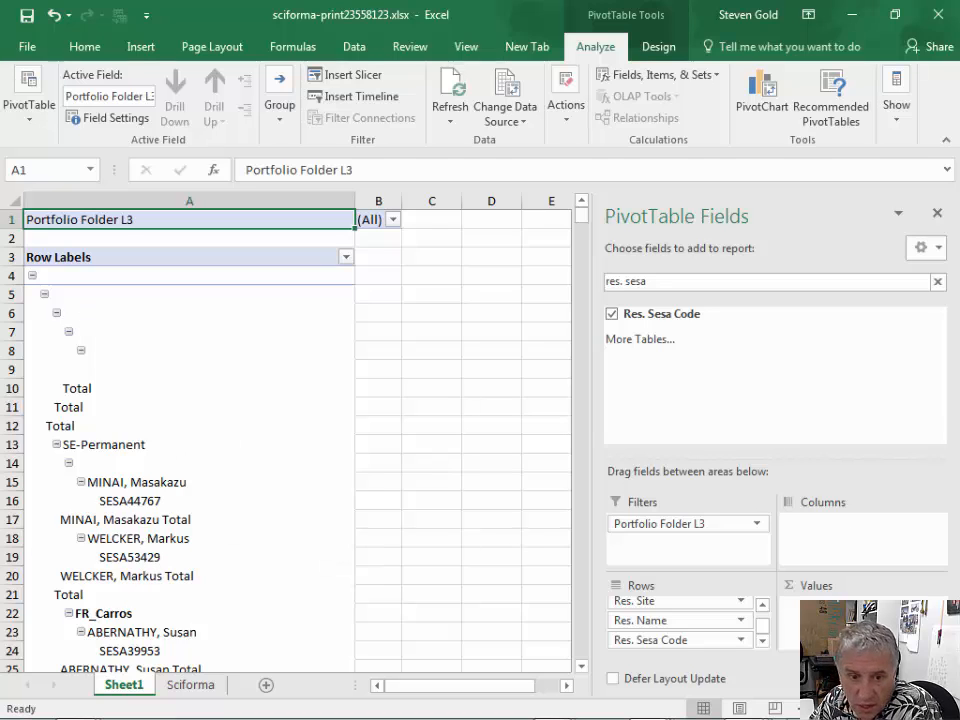
- Replace the PivotTable field search with "total cost" to list the cost fields
key(alt+Tab)
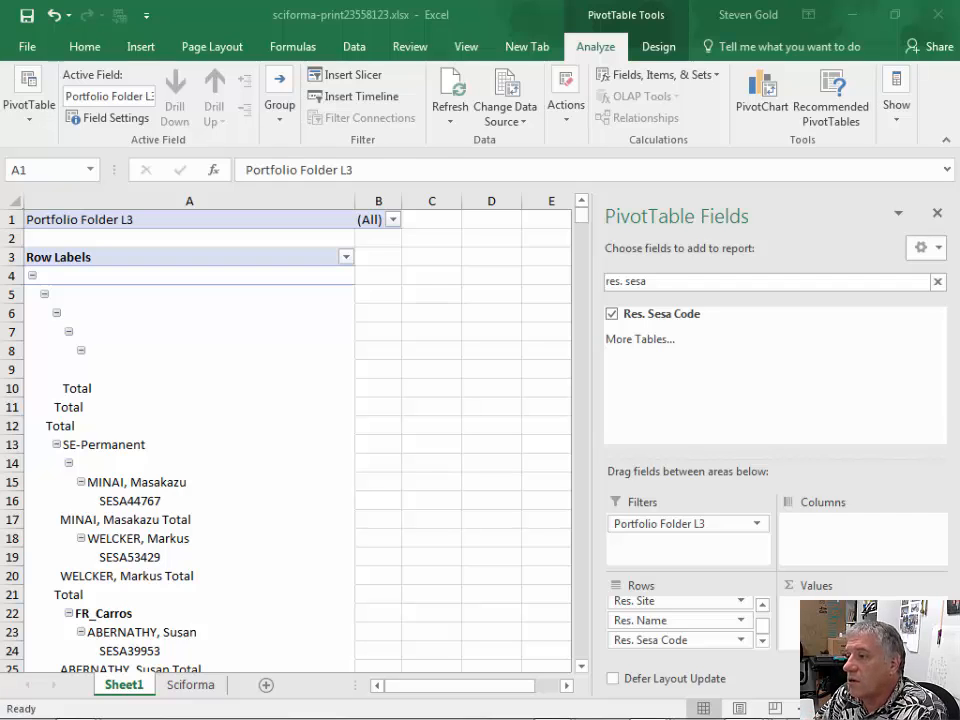
click(658, 285)
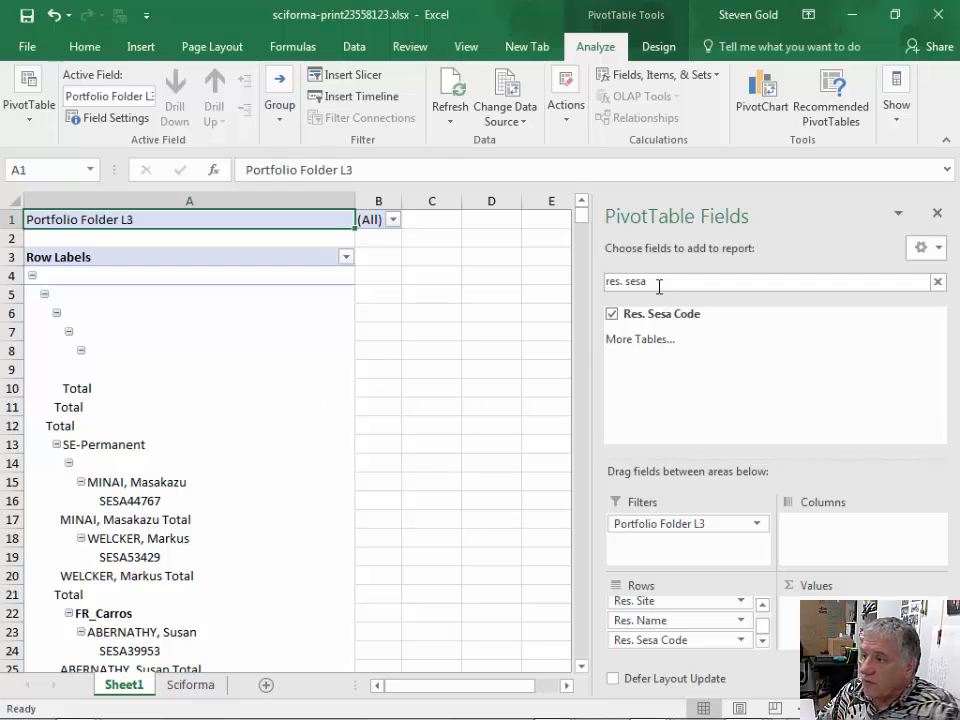
key(BackSpace)
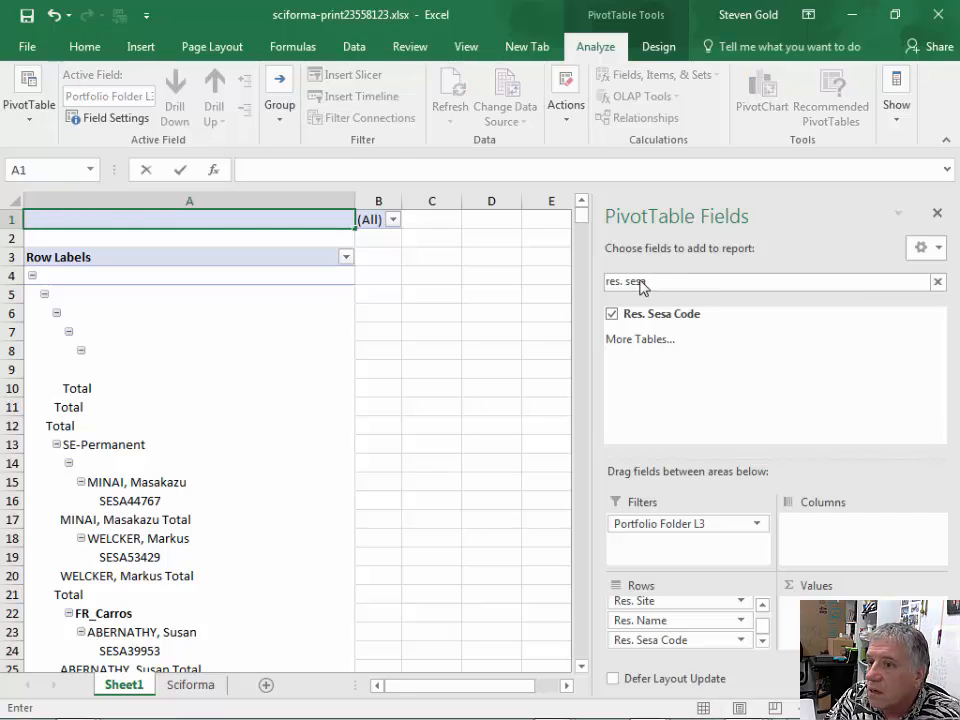
key(Escape)
click(666, 283)
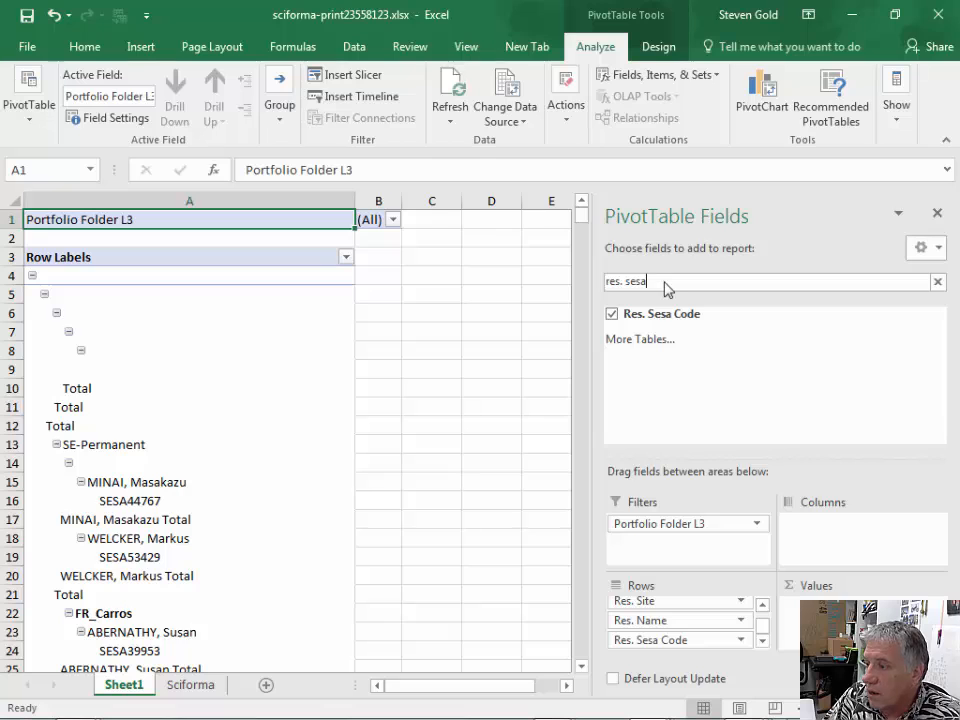
key(BackSpace)
key(BackSpace)
key(BackSpace)
key(BackSpace)
key(BackSpace)
key(BackSpace)
key(BackSpace)
key(BackSpace)
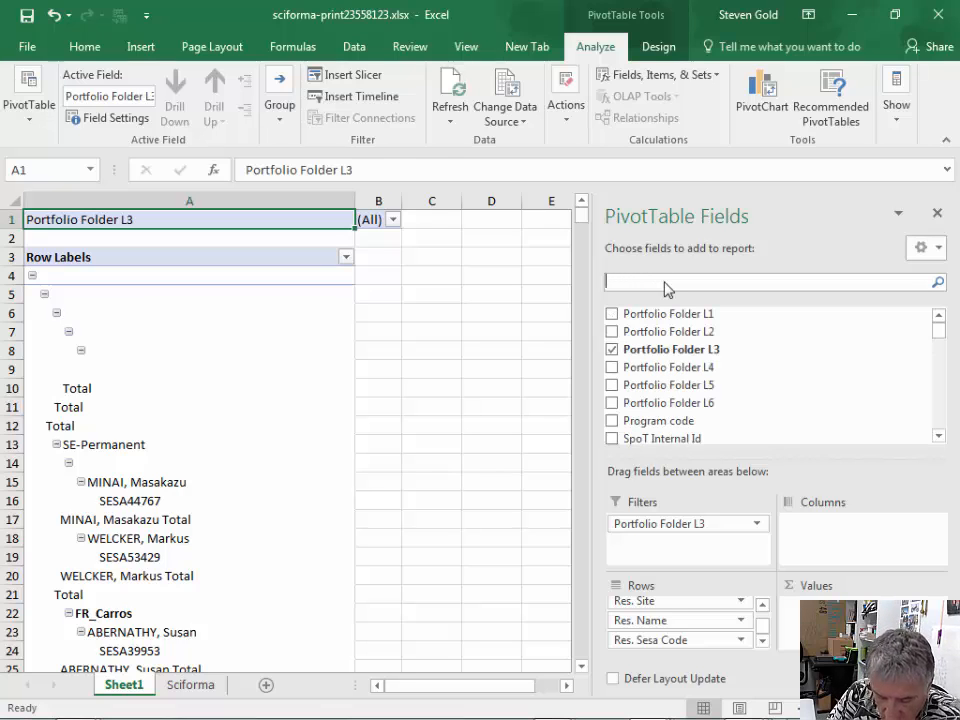
text(tot)
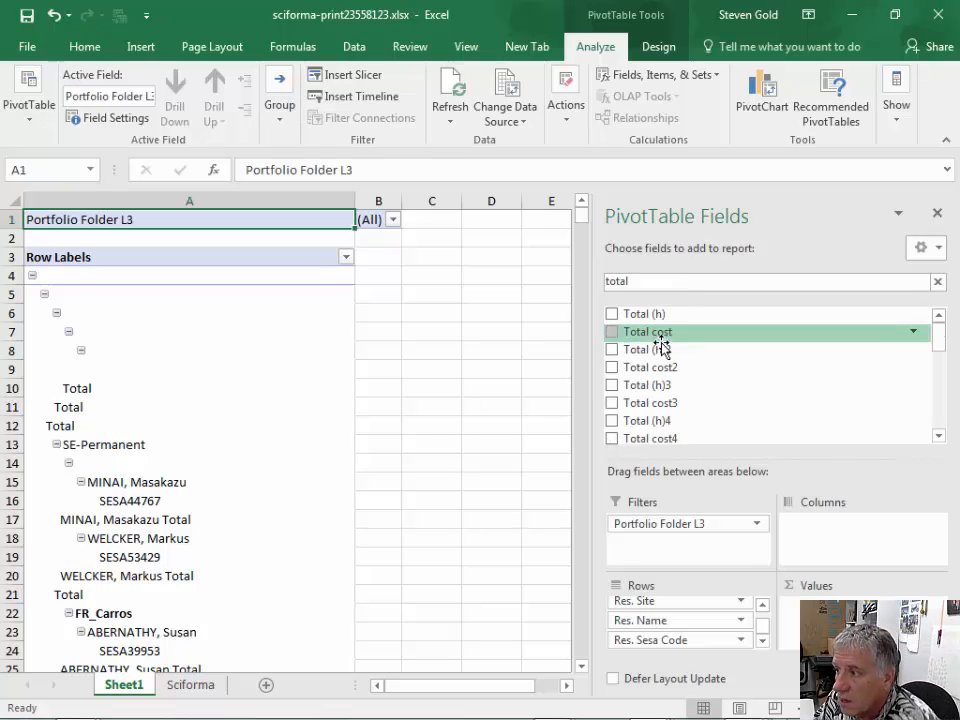
text(al)
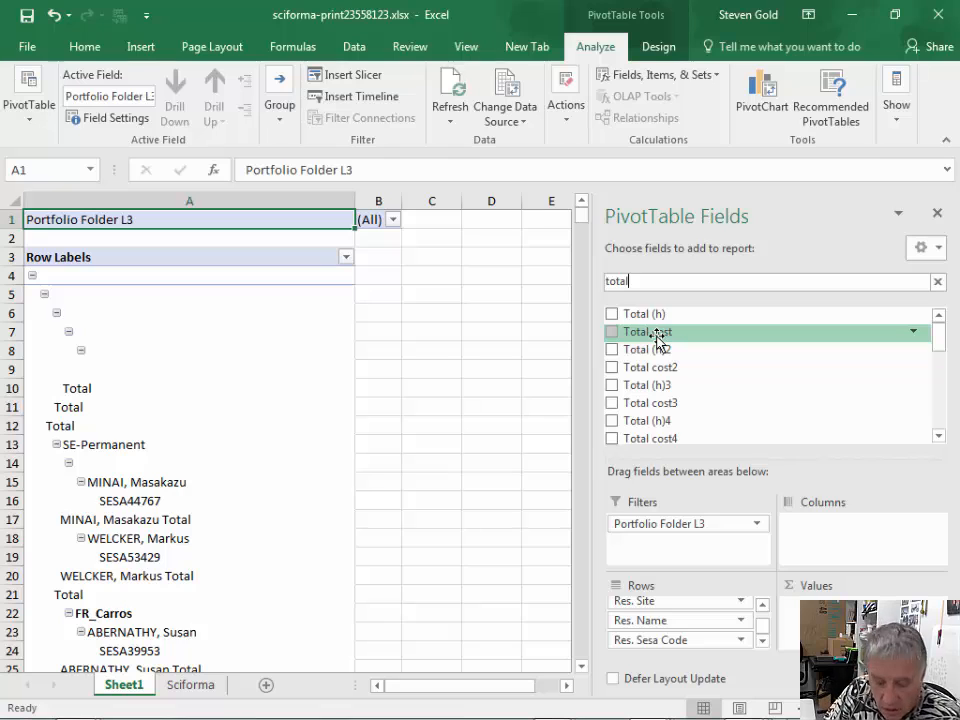
text( cost)
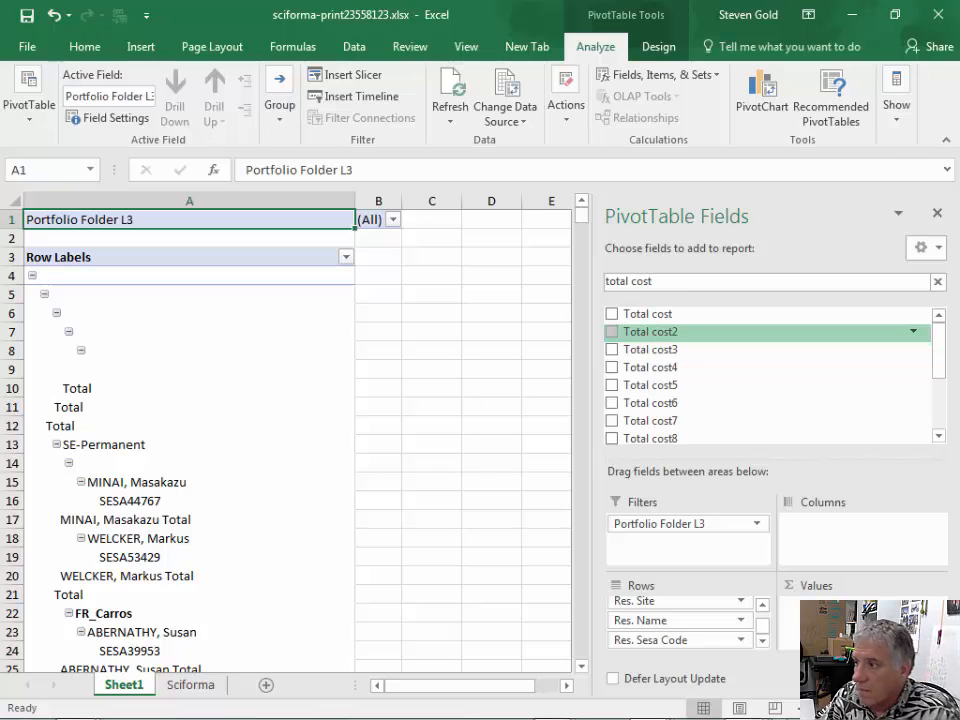
- Add the fields Total cost and Total cost2 through Total cost10 to the PivotTable values in order
drag(658, 320, 820, 612)
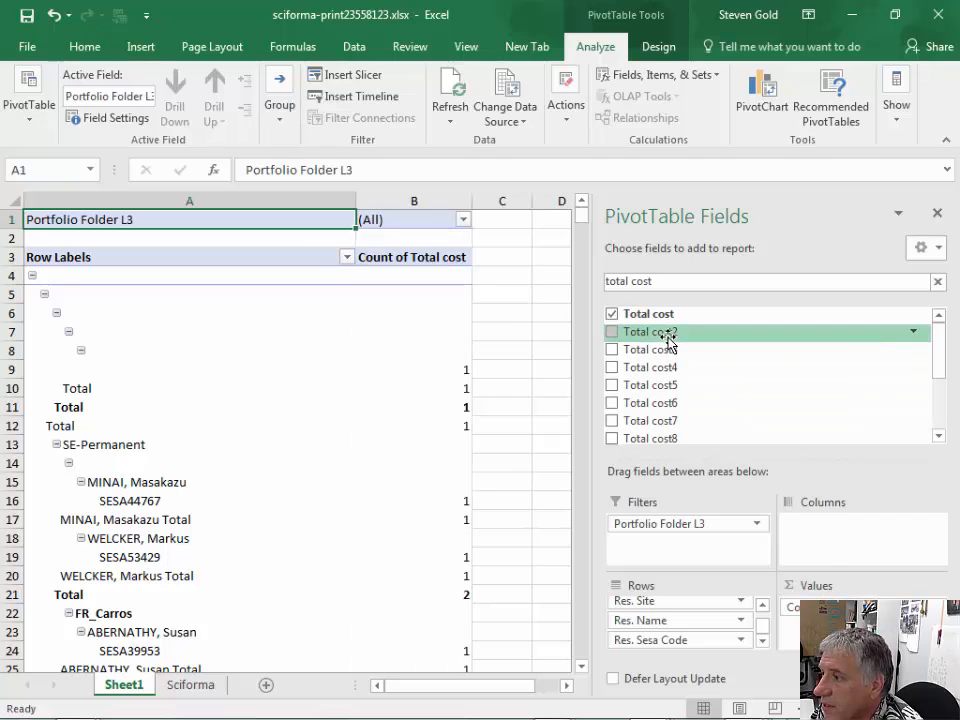
drag(666, 333, 820, 612)
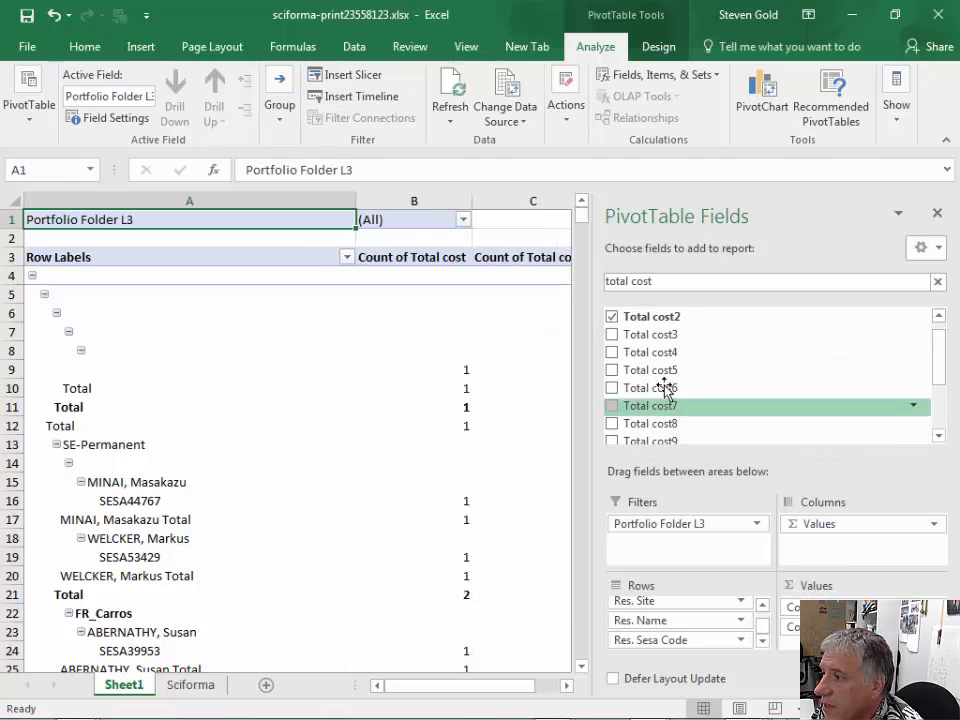
drag(650, 334, 822, 638)
drag(643, 357, 822, 634)
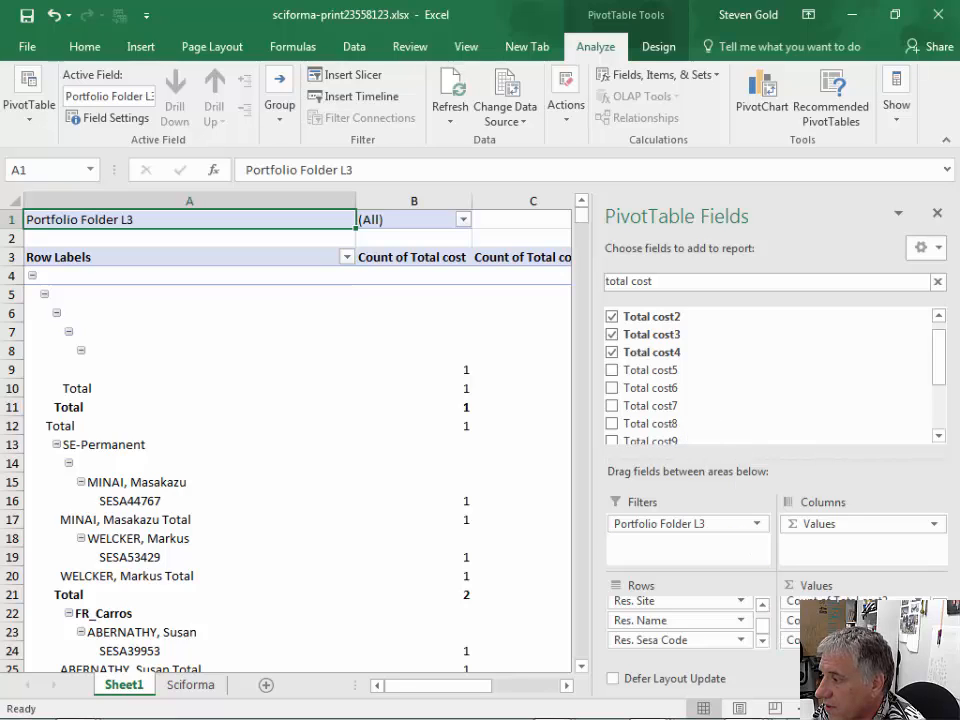
click(611, 370)
drag(636, 388, 822, 634)
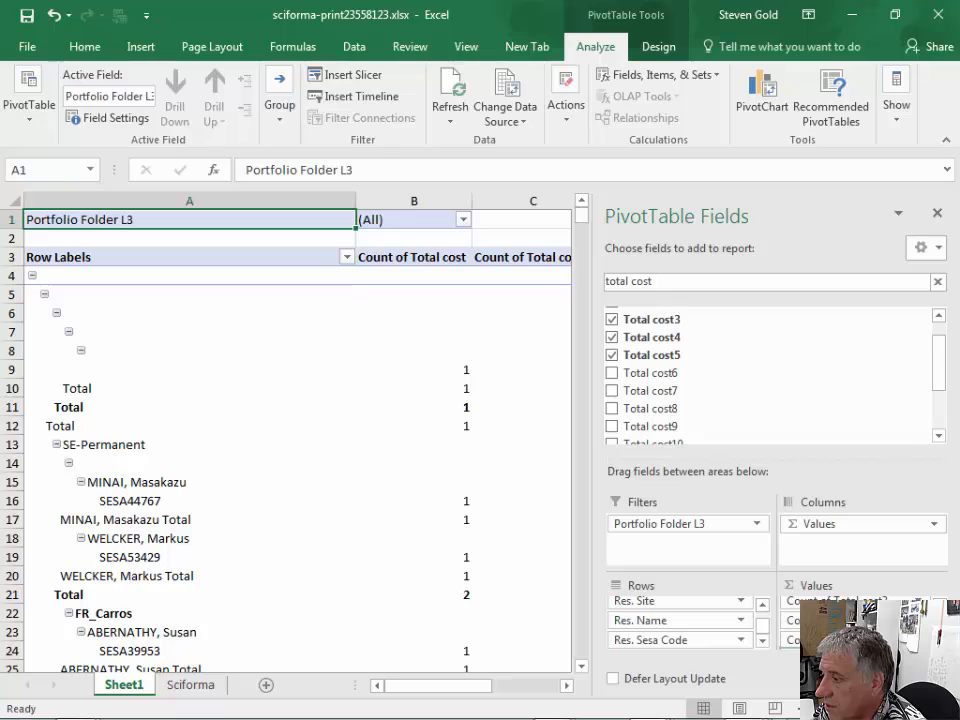
drag(650, 392, 838, 640)
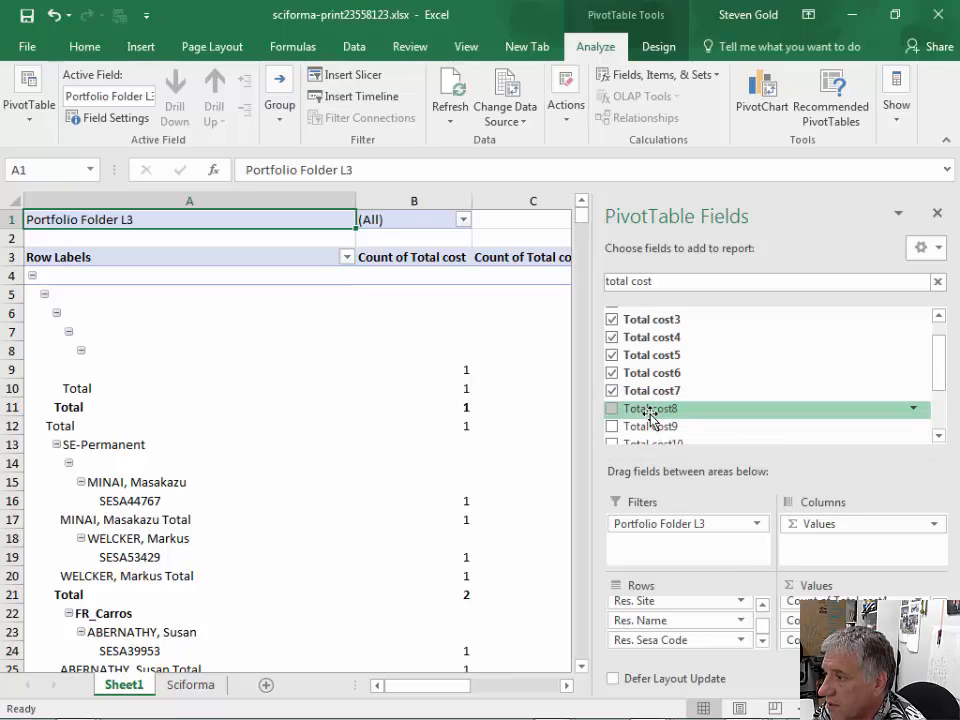
drag(652, 410, 805, 630)
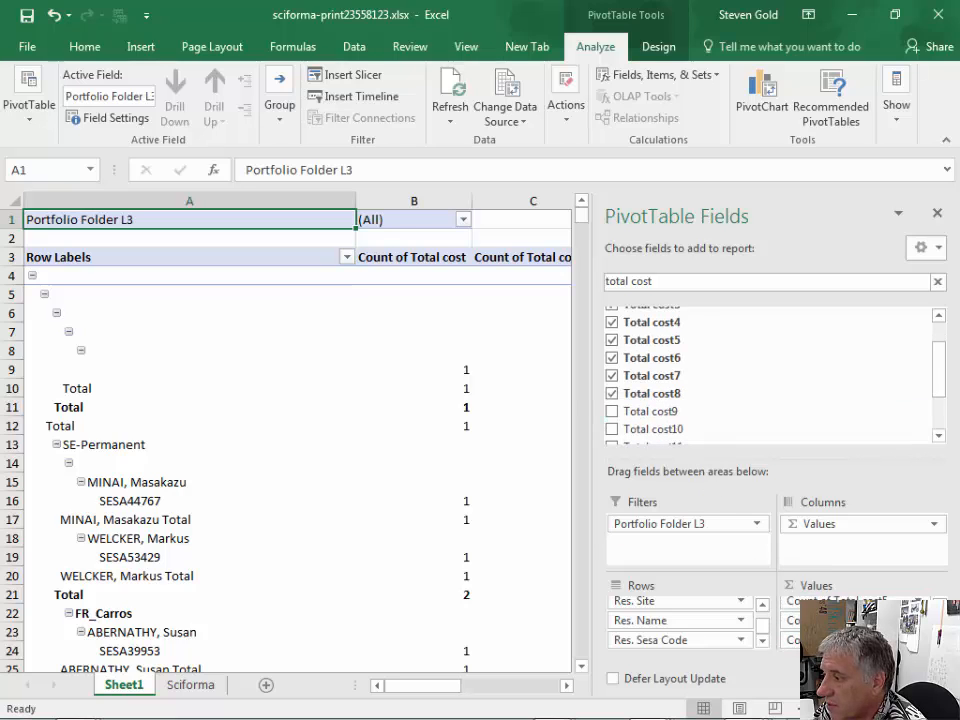
drag(835, 635, 835, 640)
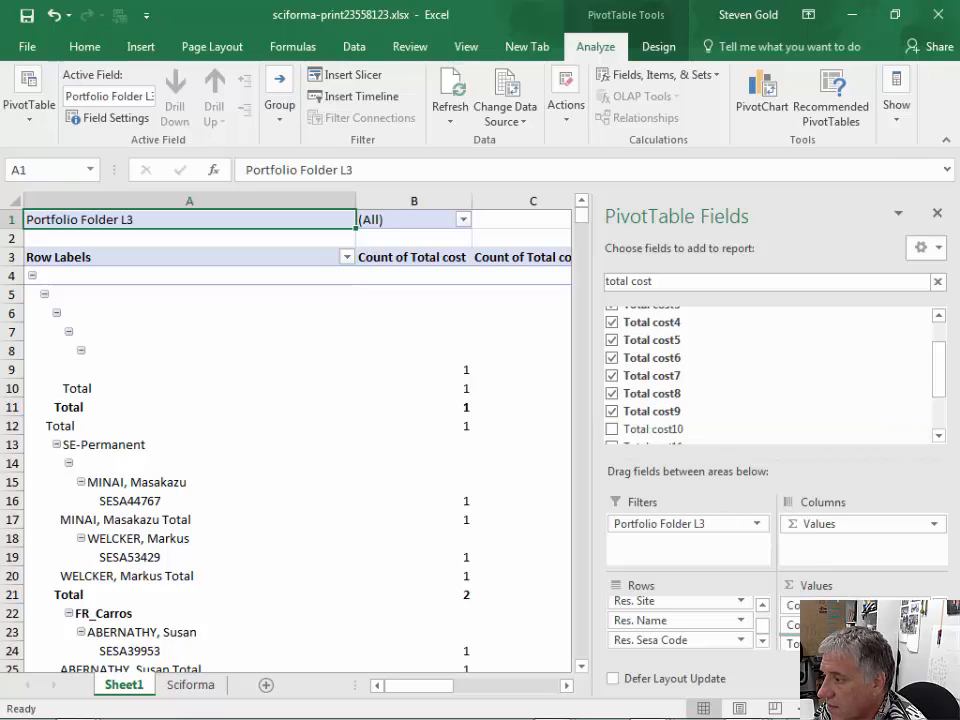
drag(830, 637, 830, 640)
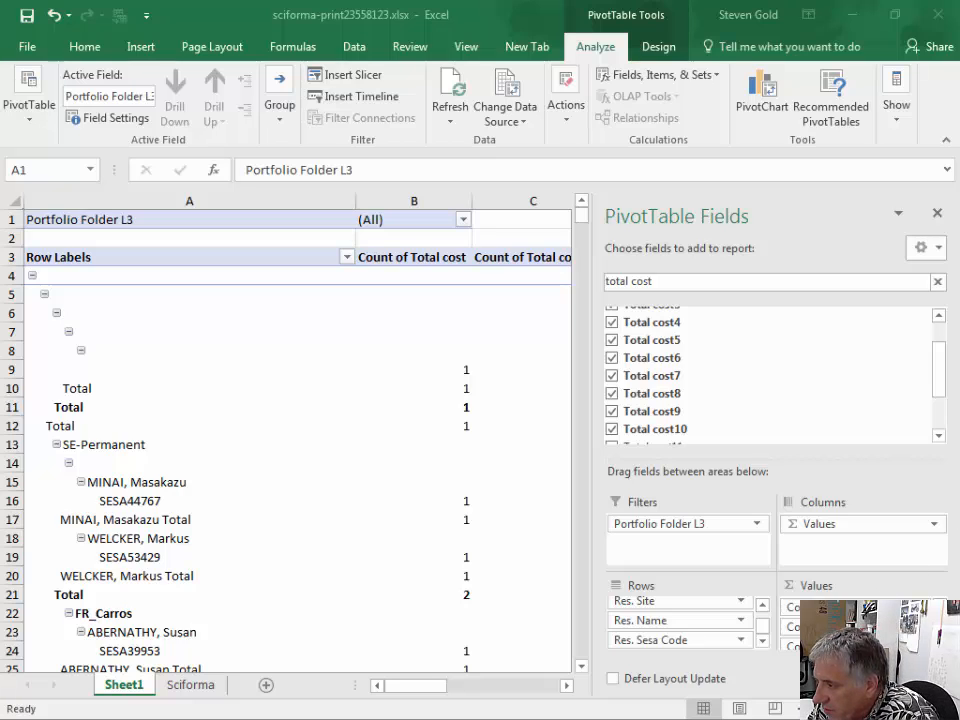
- Change the Total cost value field to summarize by Sum
click(860, 607)
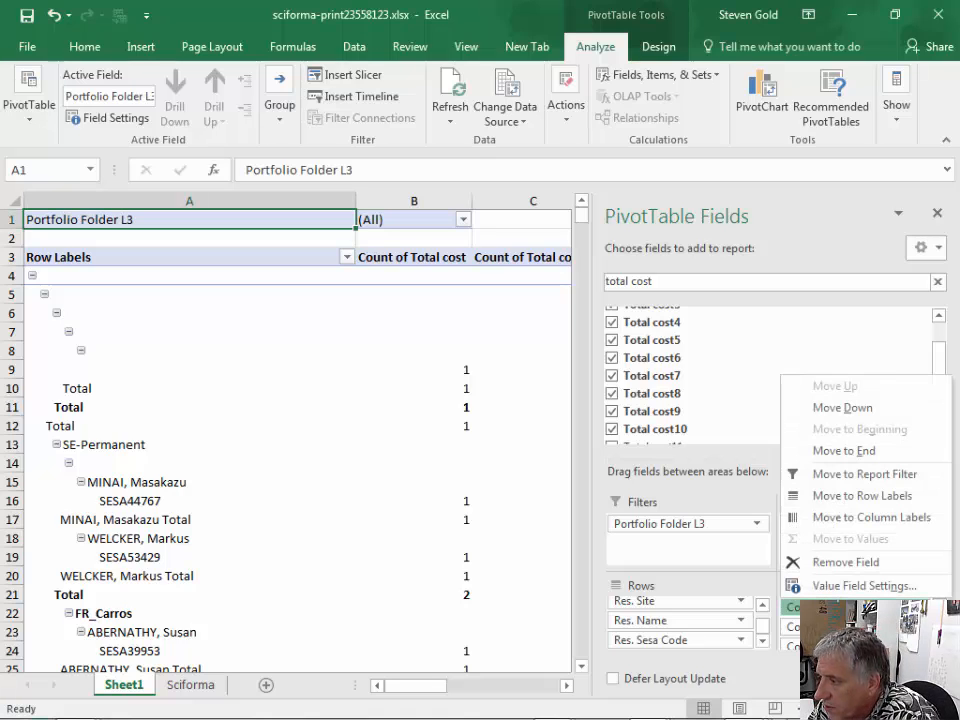
click(862, 586)
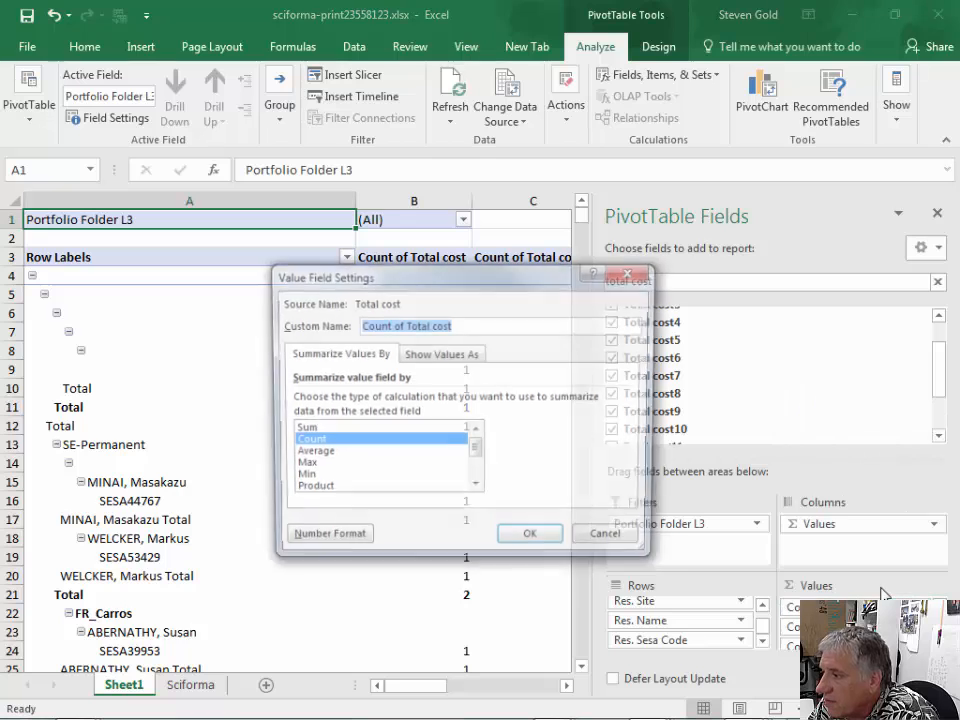
click(300, 429)
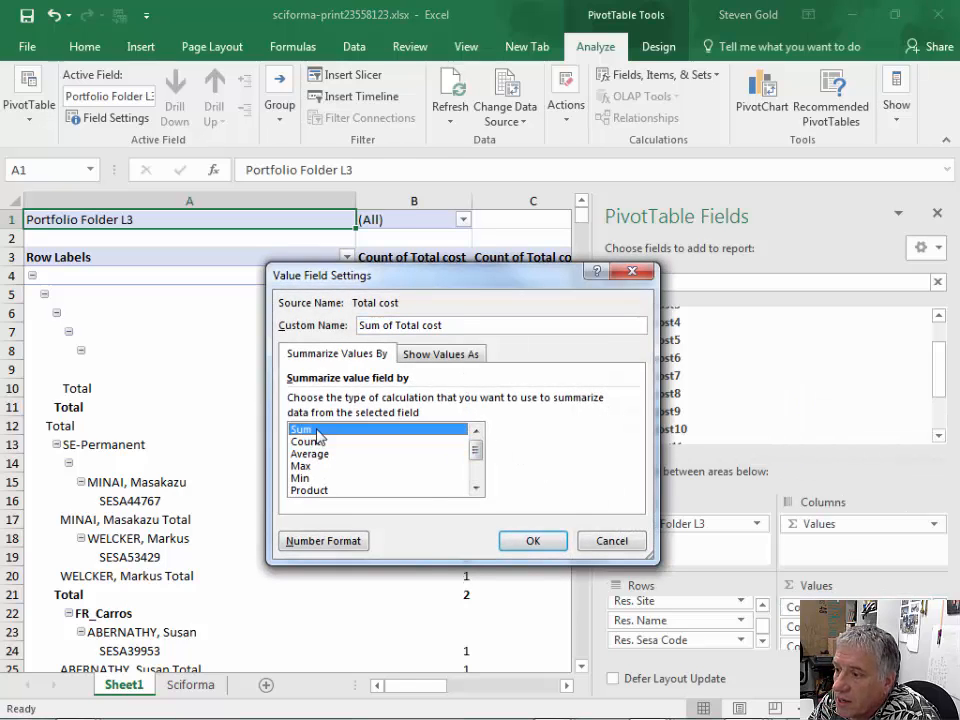
click(528, 546)
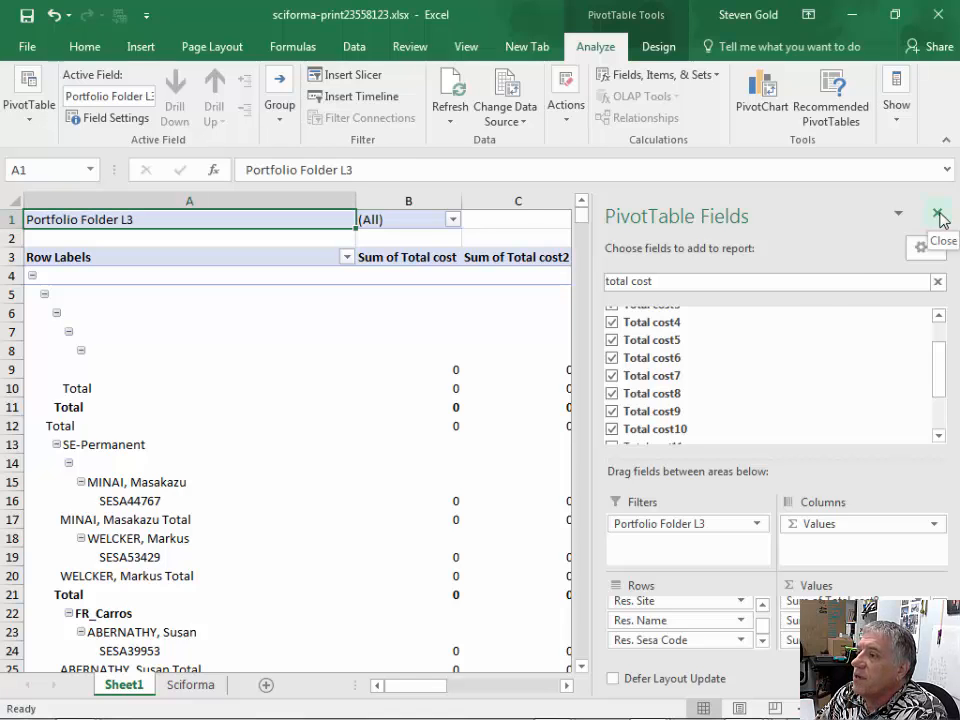
- Close the PivotTable field list to show the full width of the sheet
click(938, 215)
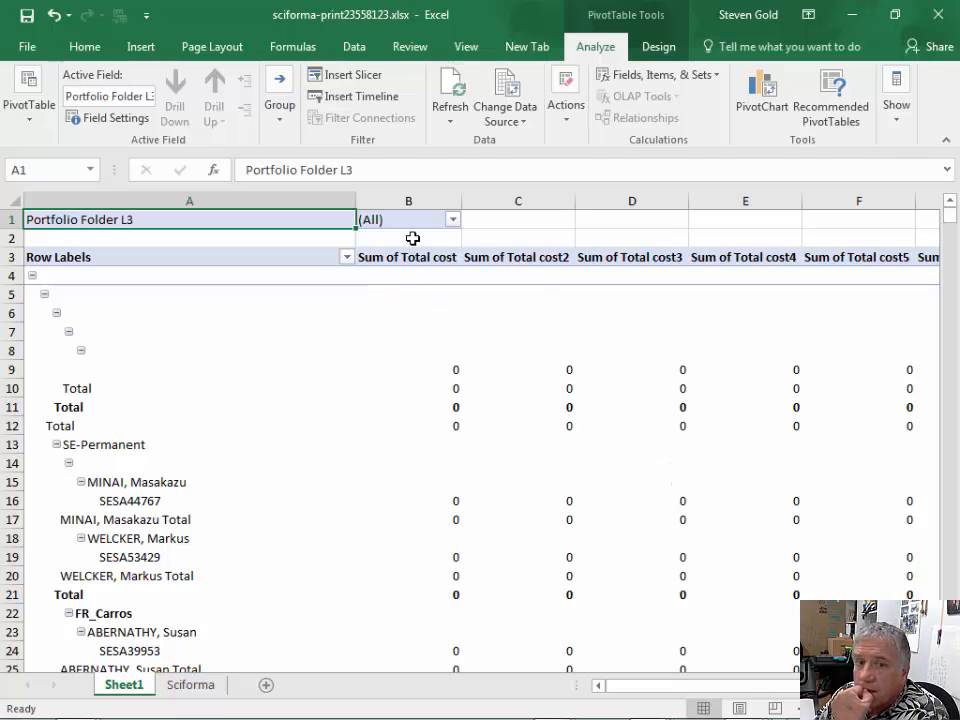
click(347, 257)
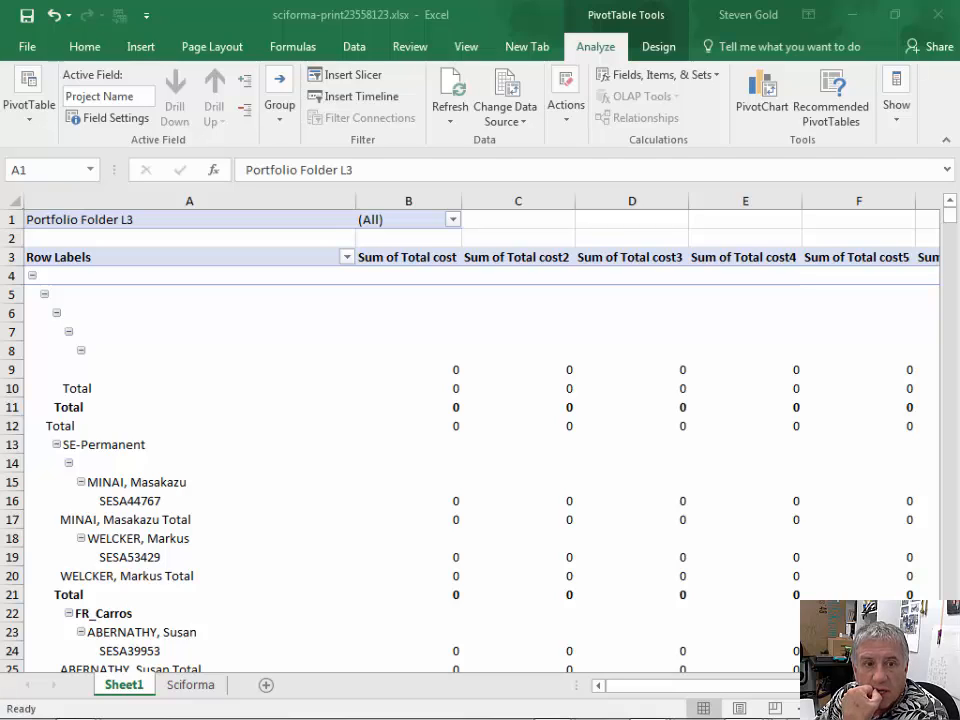
click(416, 240)
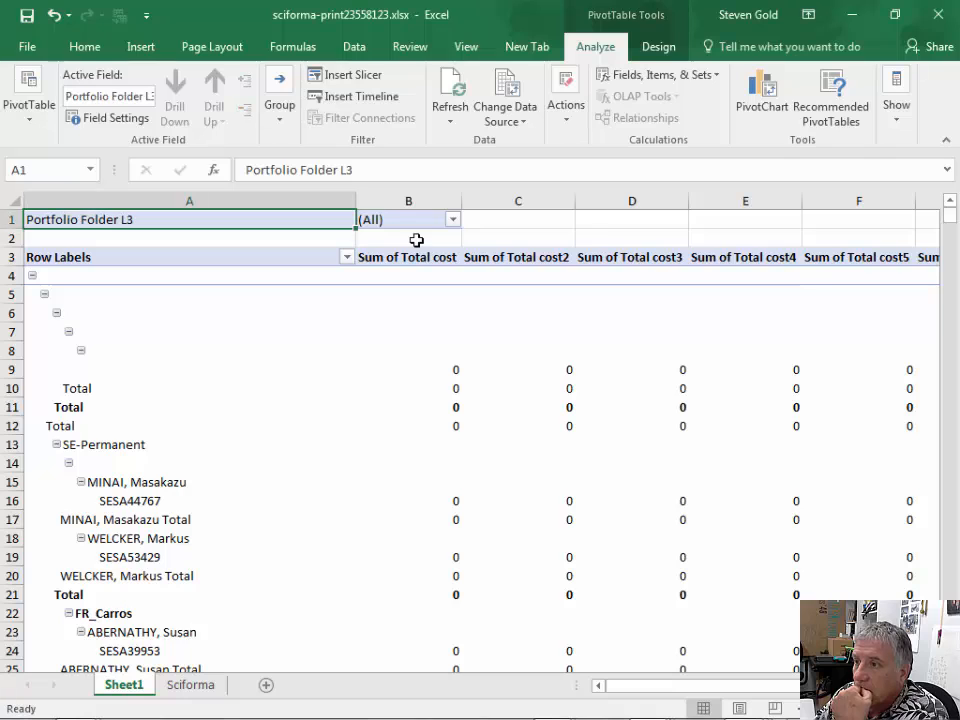
- Enter the month labels Jan, Feb, Mar, Apr and May in cells B2 to F2 above the cost columns
click(418, 239)
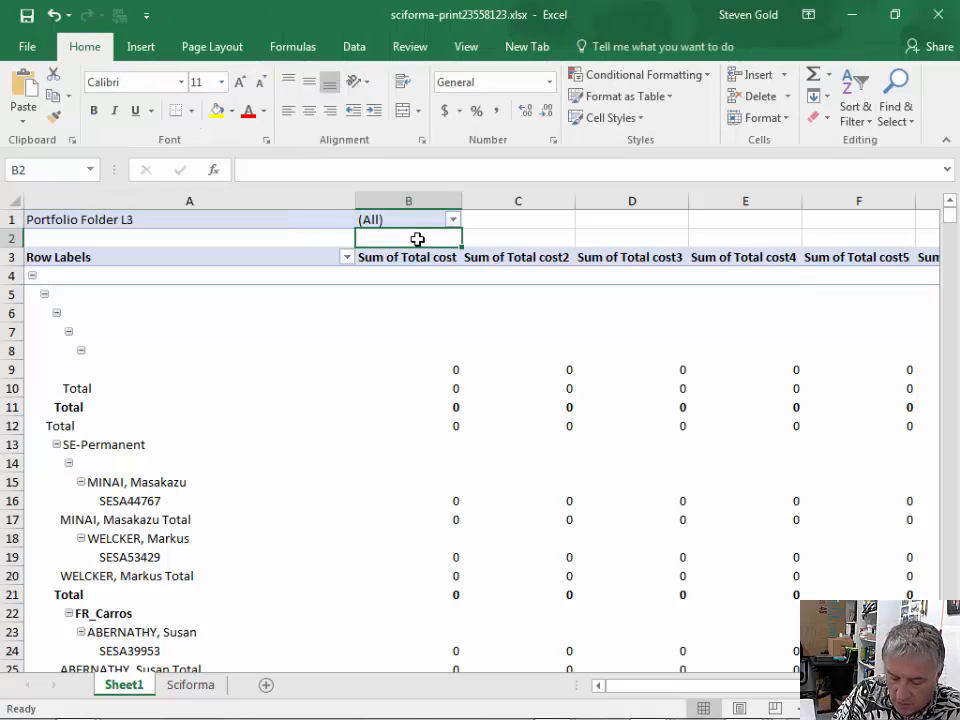
text(Jan)
key(Return)
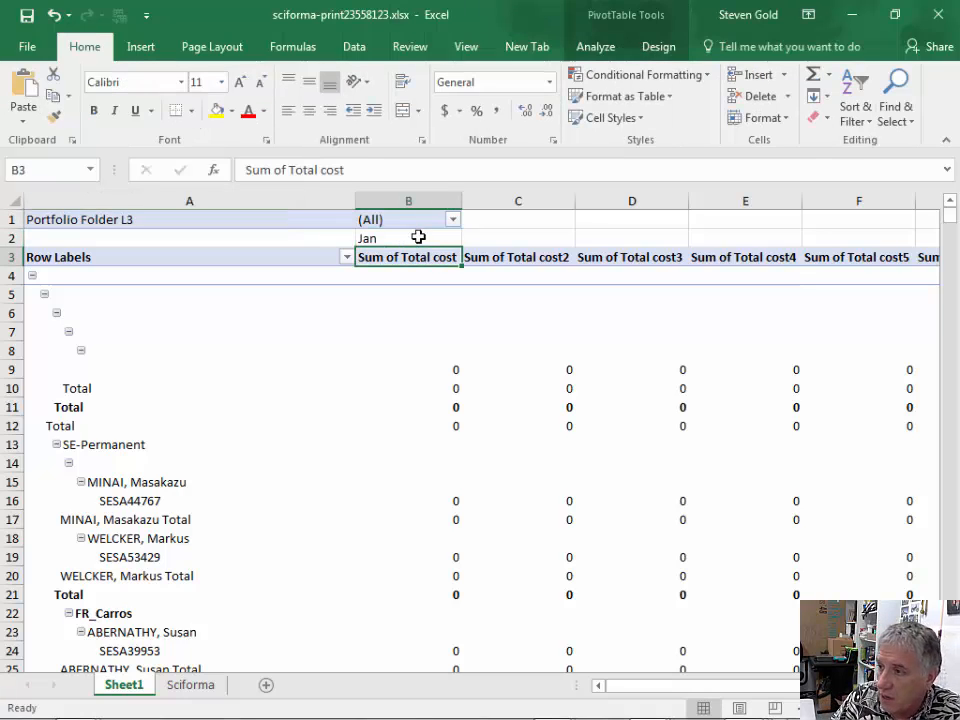
click(508, 243)
text(Feb)
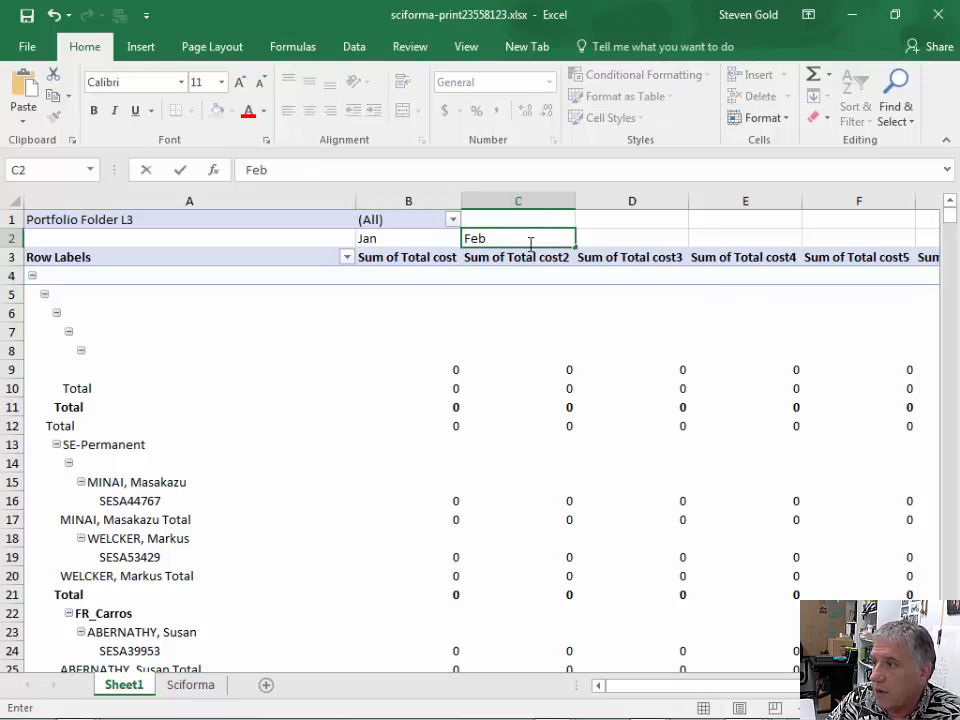
click(631, 240)
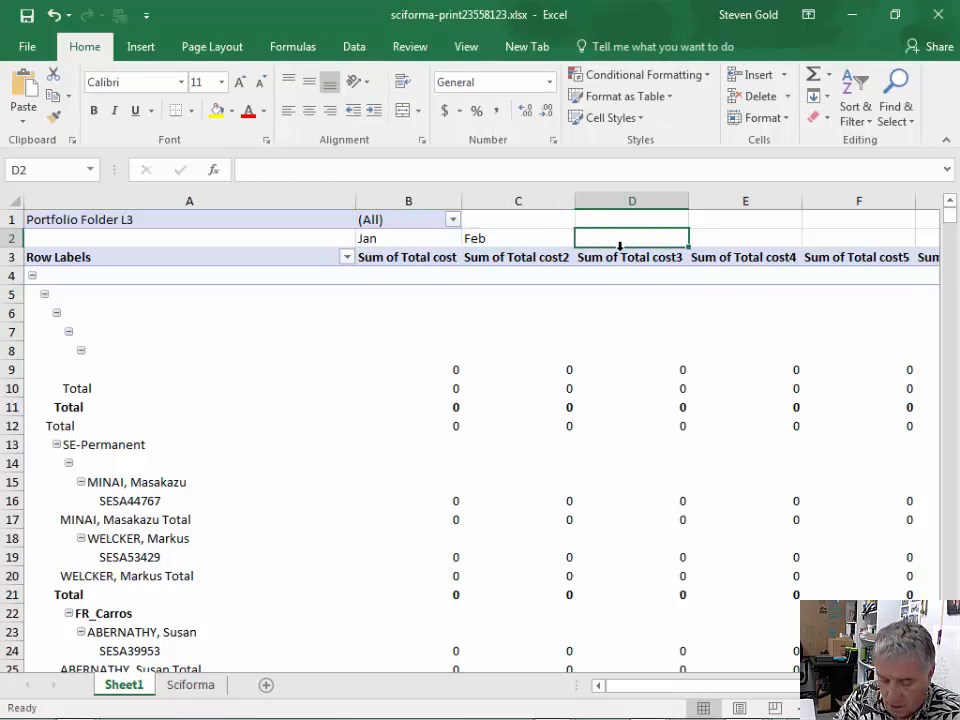
text(MA)
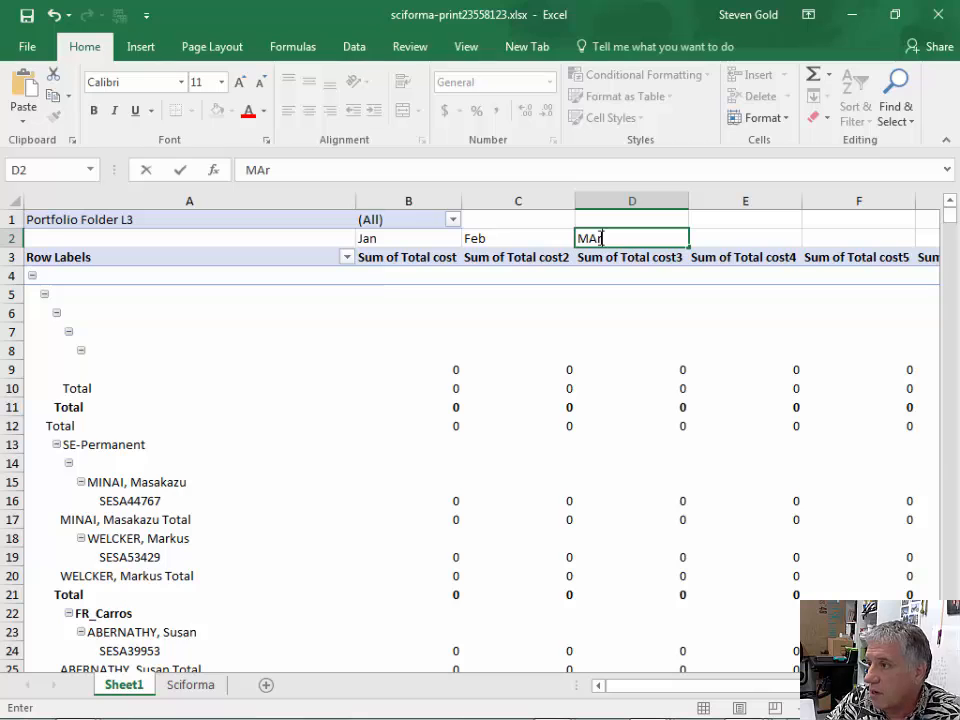
click(698, 238)
text(Apr)
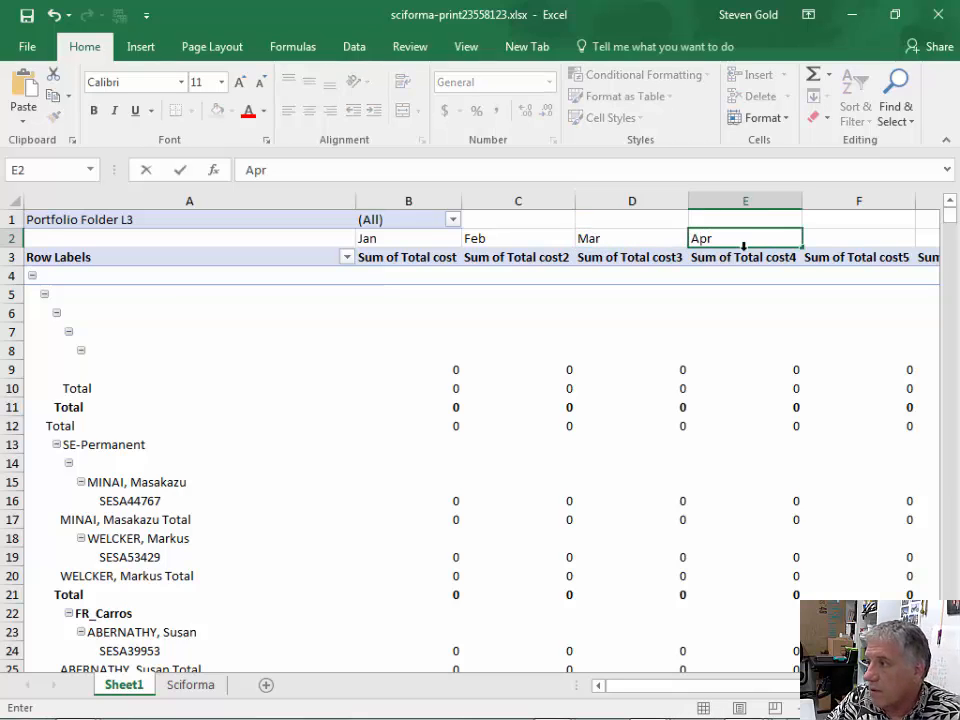
click(836, 243)
text(Ma)
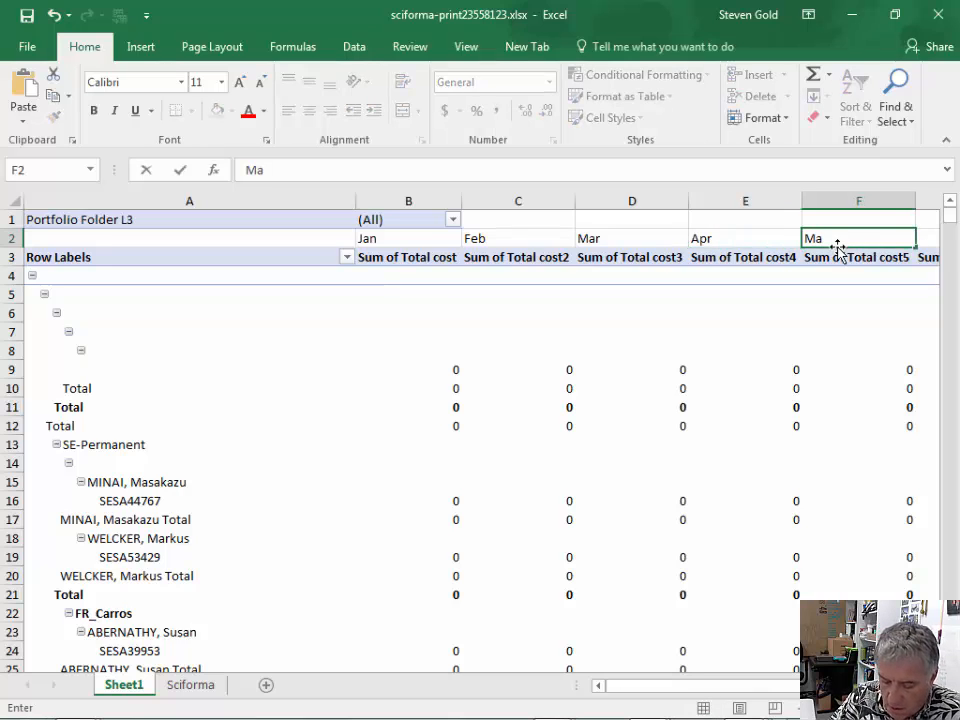
text(y)
- Enter the month labels June, July, Aug, Sep and Oct in cells G2 to K2 above the remaining cost columns
scroll(765, 461, right, 5)
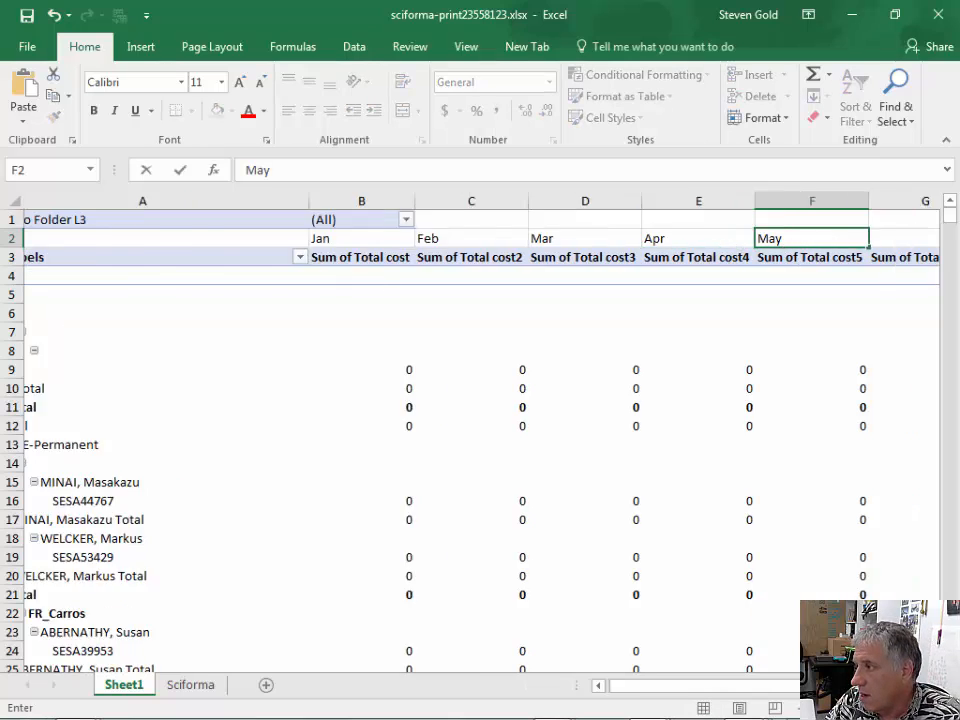
click(564, 240)
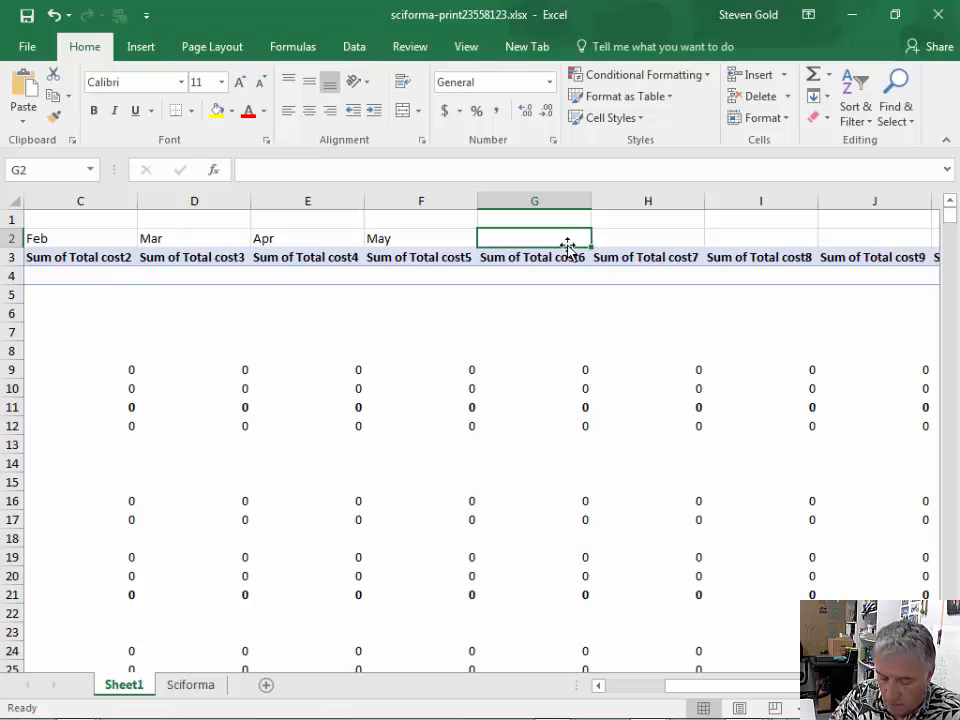
text(June)
click(639, 243)
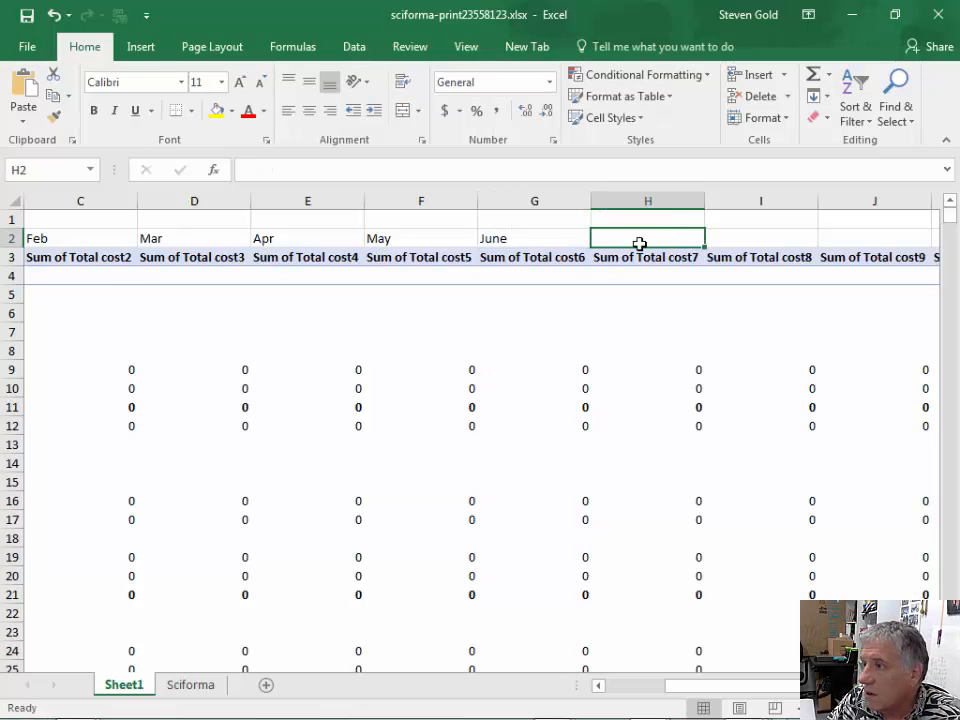
text(July)
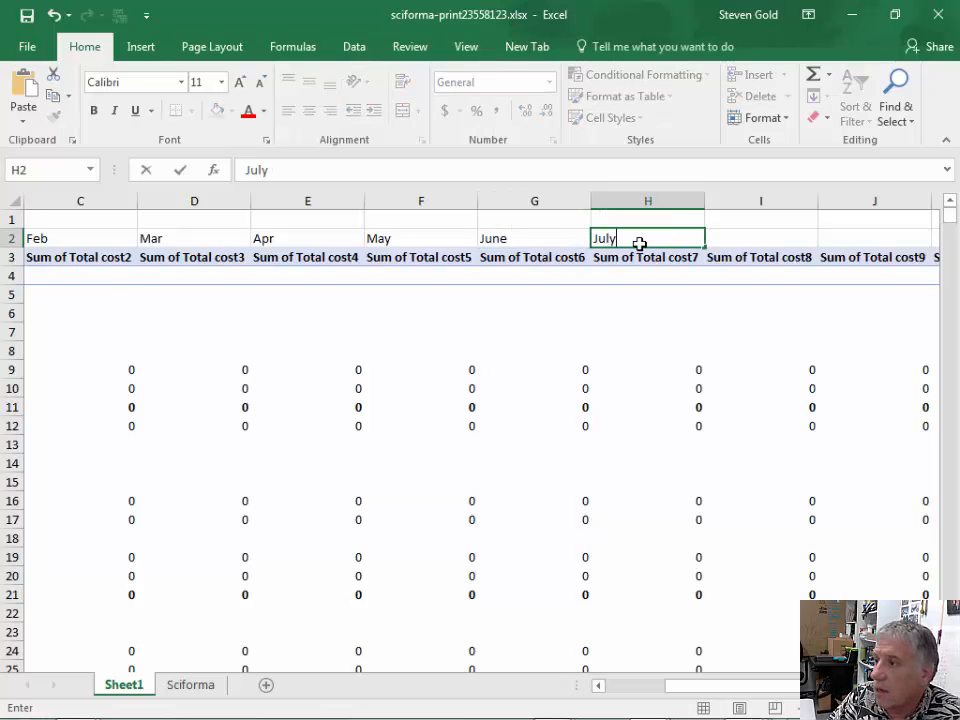
click(756, 234)
text(Au)
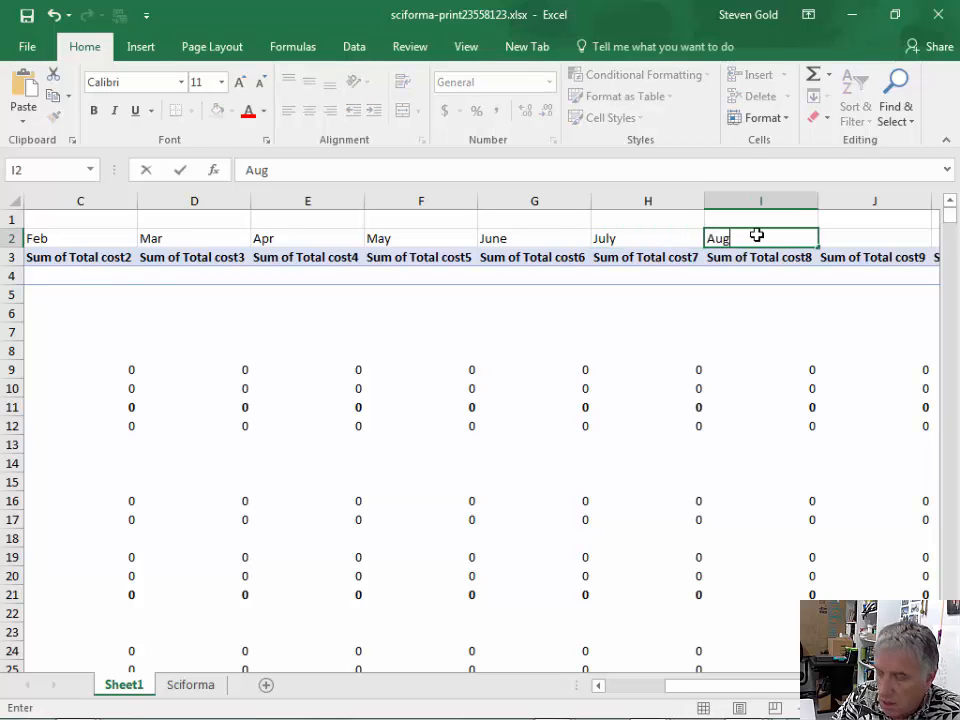
text(g)
click(841, 234)
text(Sep)
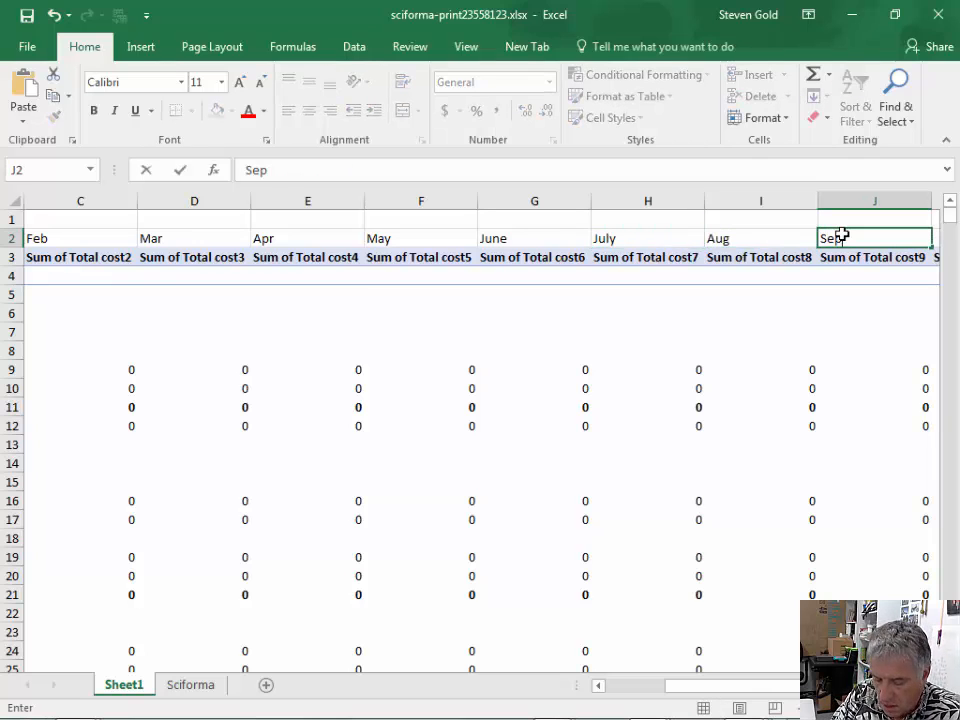
scroll(780, 308, right, 2)
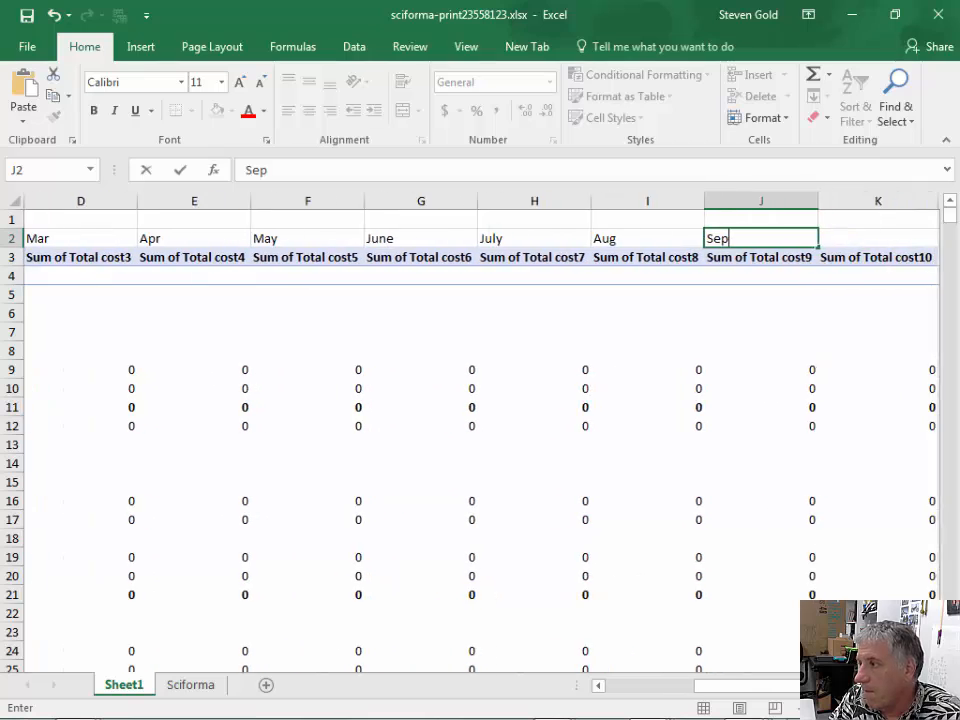
click(762, 237)
text(Oct)
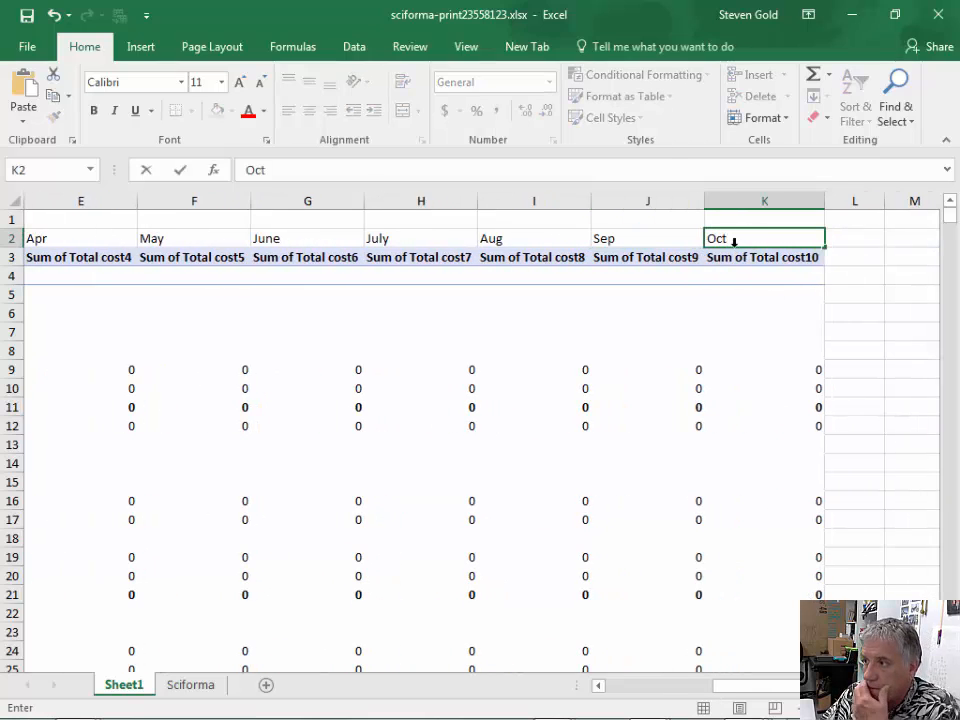
click(660, 240)
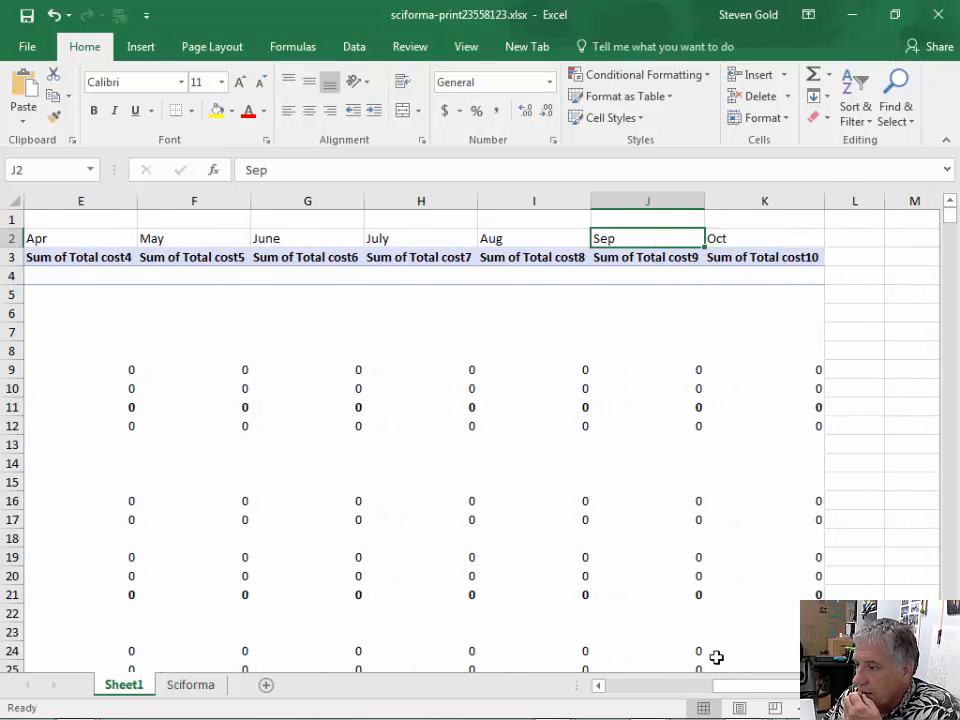
- Fill the month labels from Jan to Oct in B2:K2 with yellow
drag(746, 690, 628, 686)
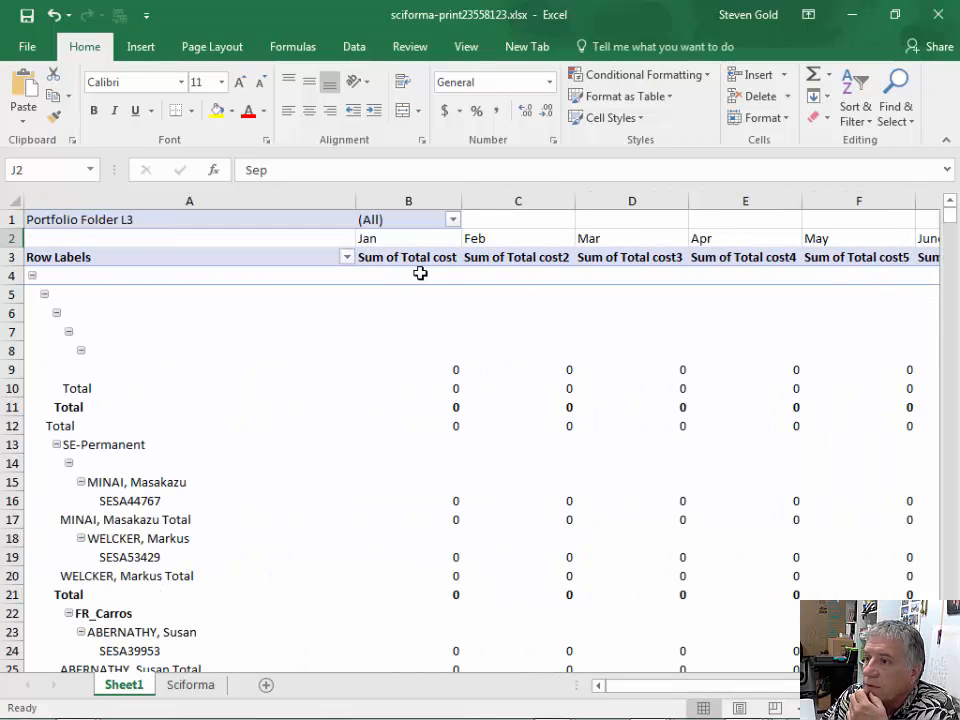
click(427, 240)
scroll(831, 356, right, 4)
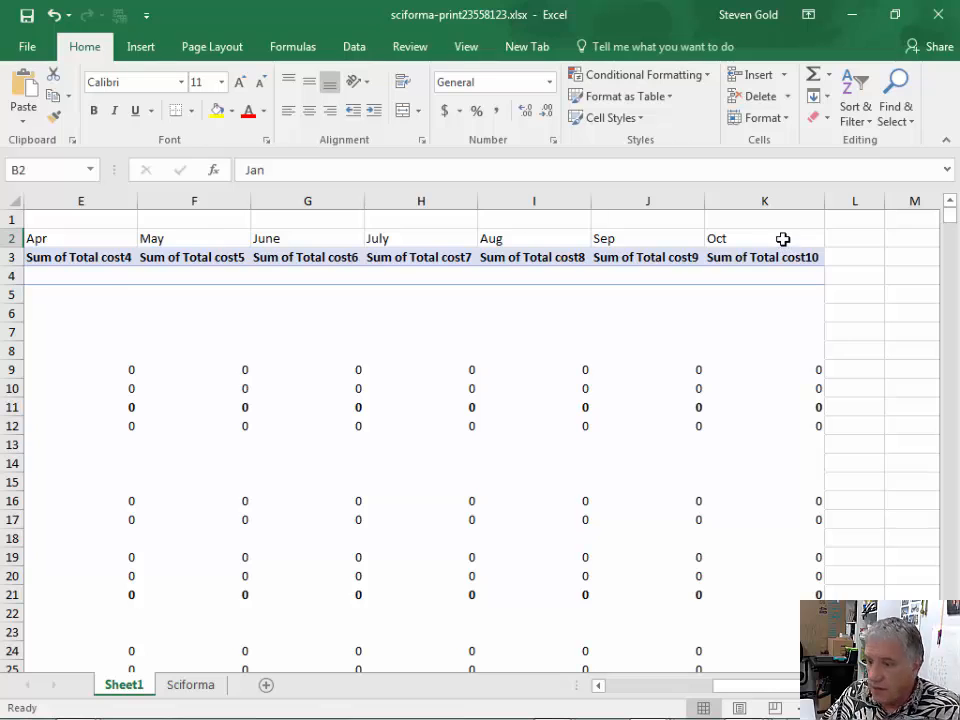
shift+click(783, 237)
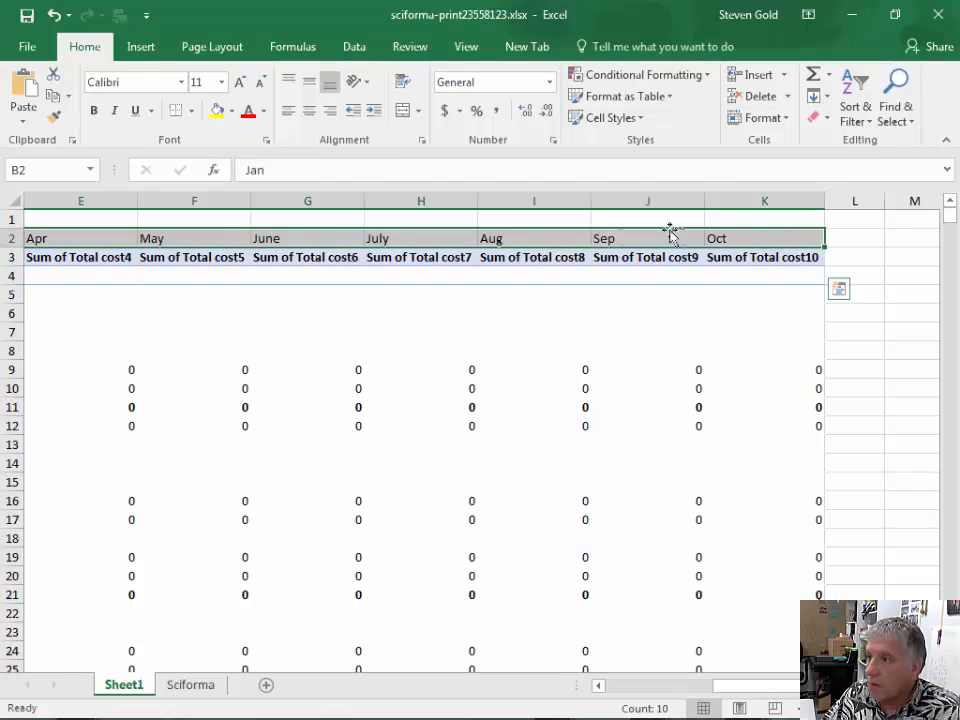
click(214, 111)
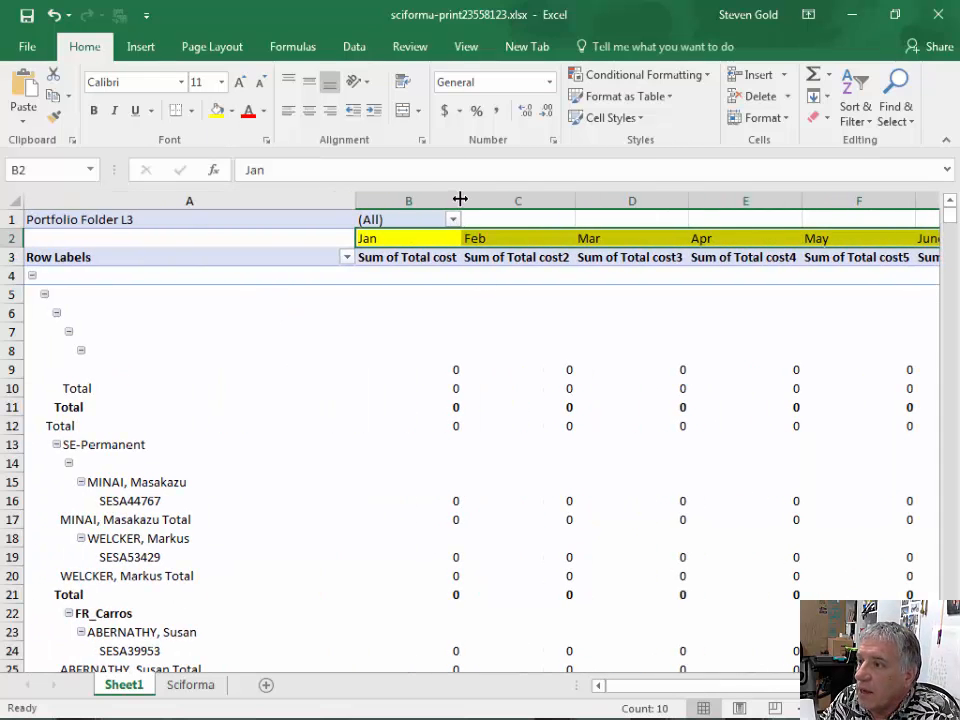
- Narrow columns B through K together to a uniform width of roughly half their current size
click(444, 199)
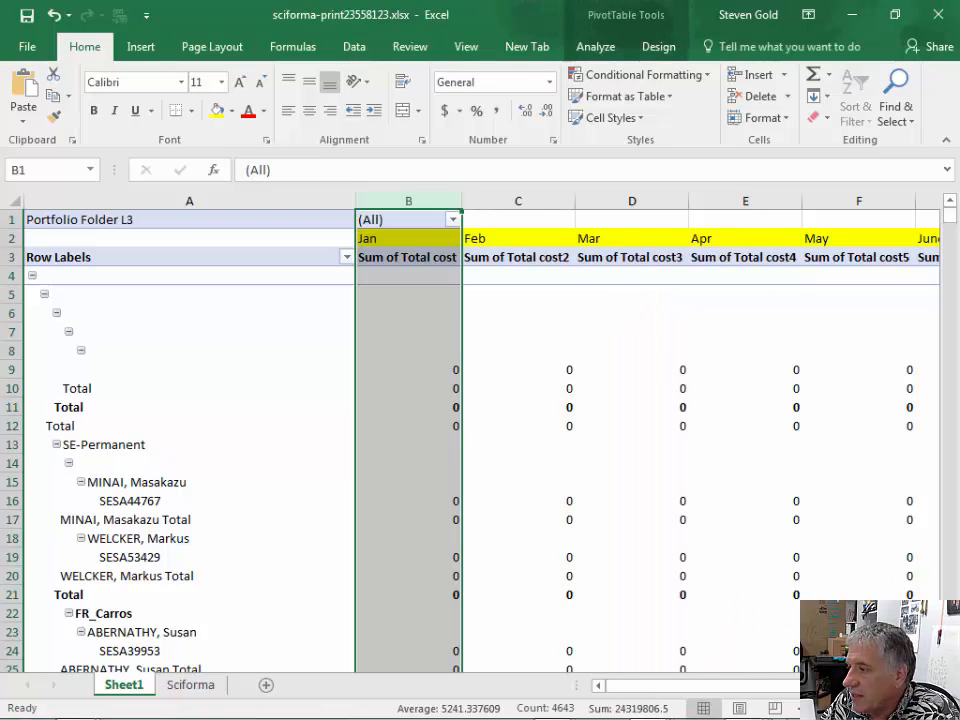
click(934, 686)
click(934, 686)
click(934, 686)
click(934, 686)
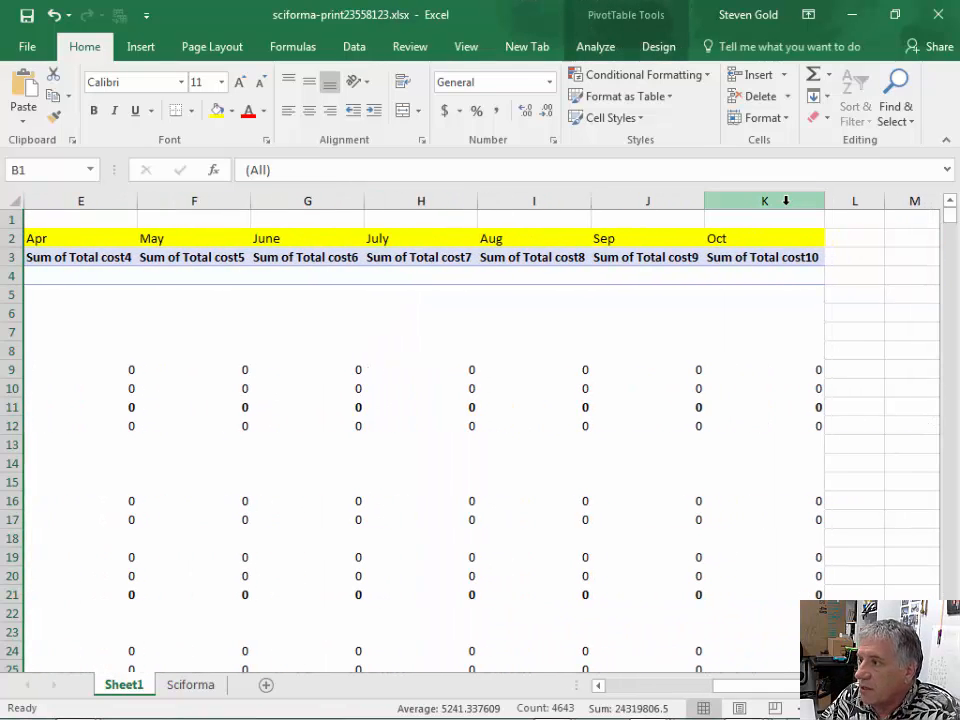
shift+click(786, 200)
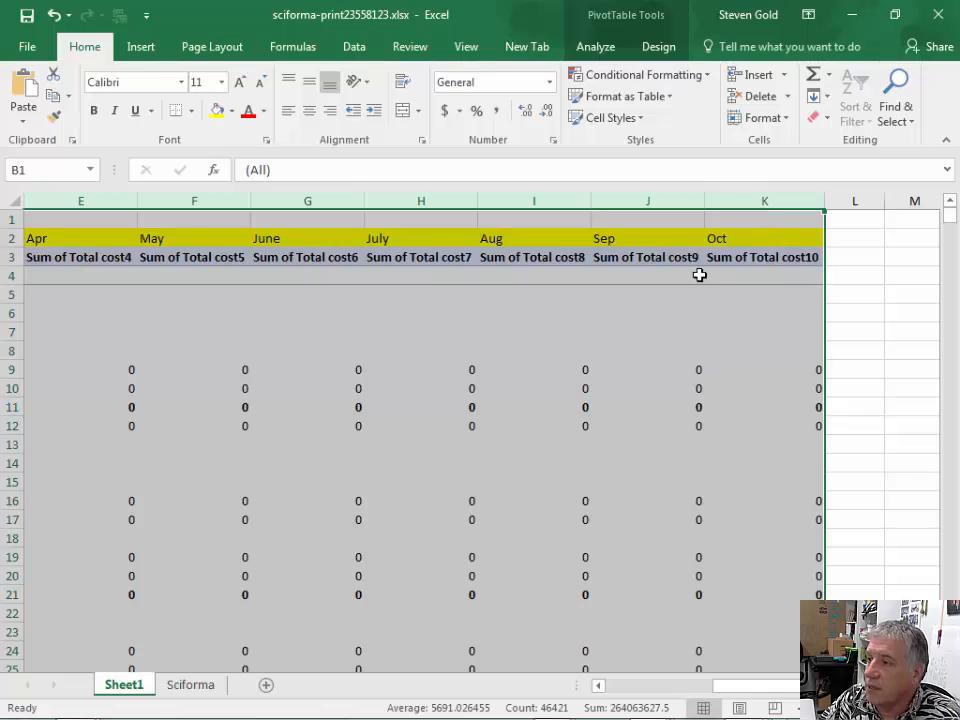
drag(593, 199, 540, 201)
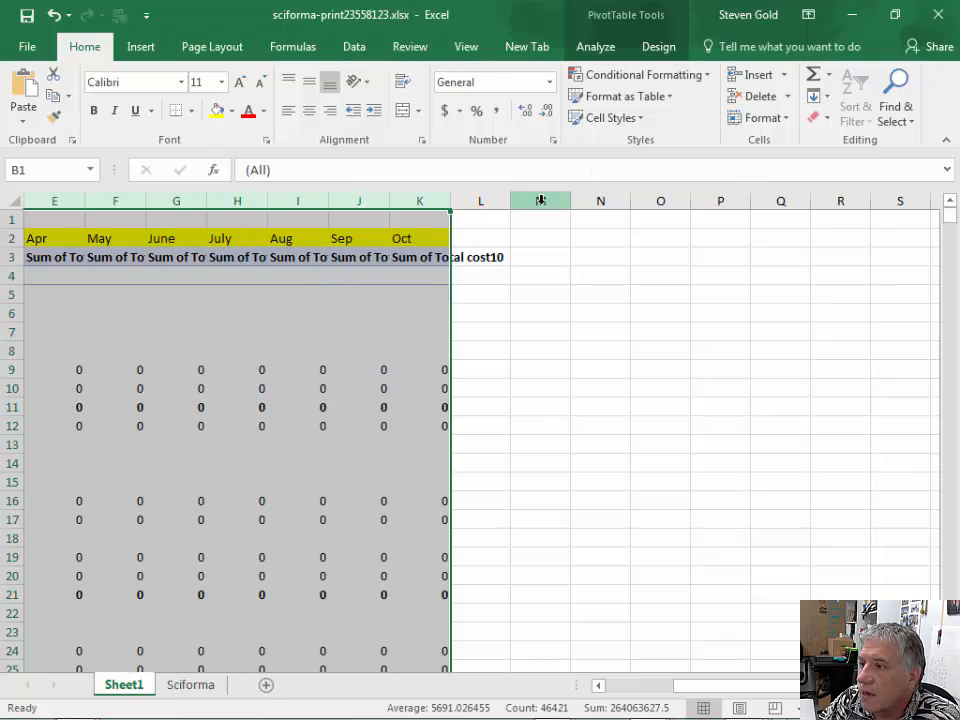
- Apply All Borders to every cell of the PivotTable sheet
drag(686, 690, 617, 690)
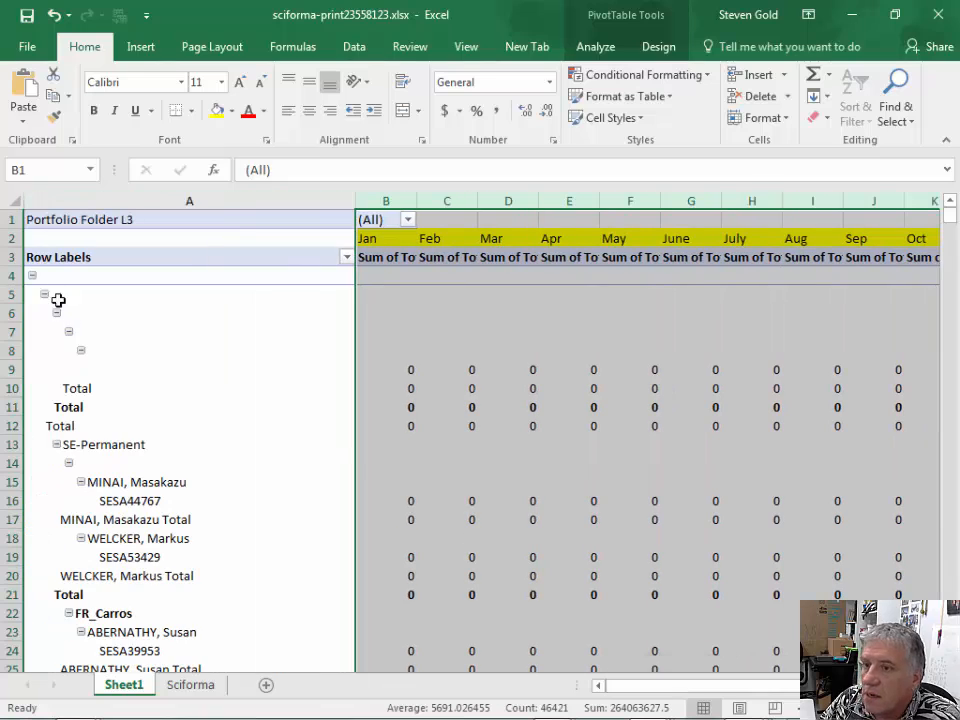
click(12, 201)
right_click(12, 201)
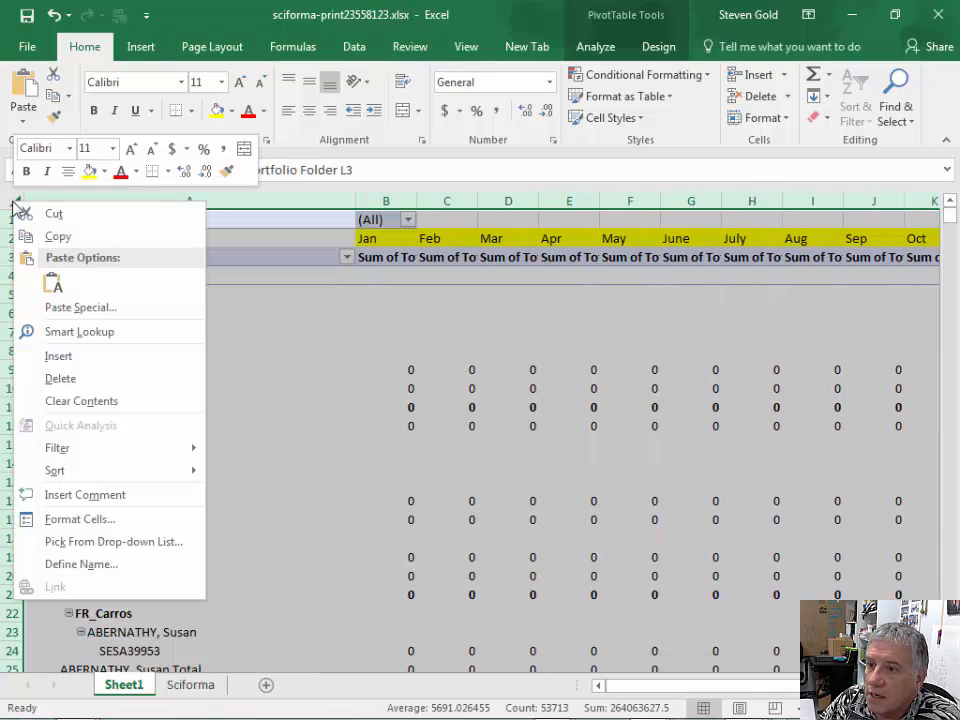
click(162, 171)
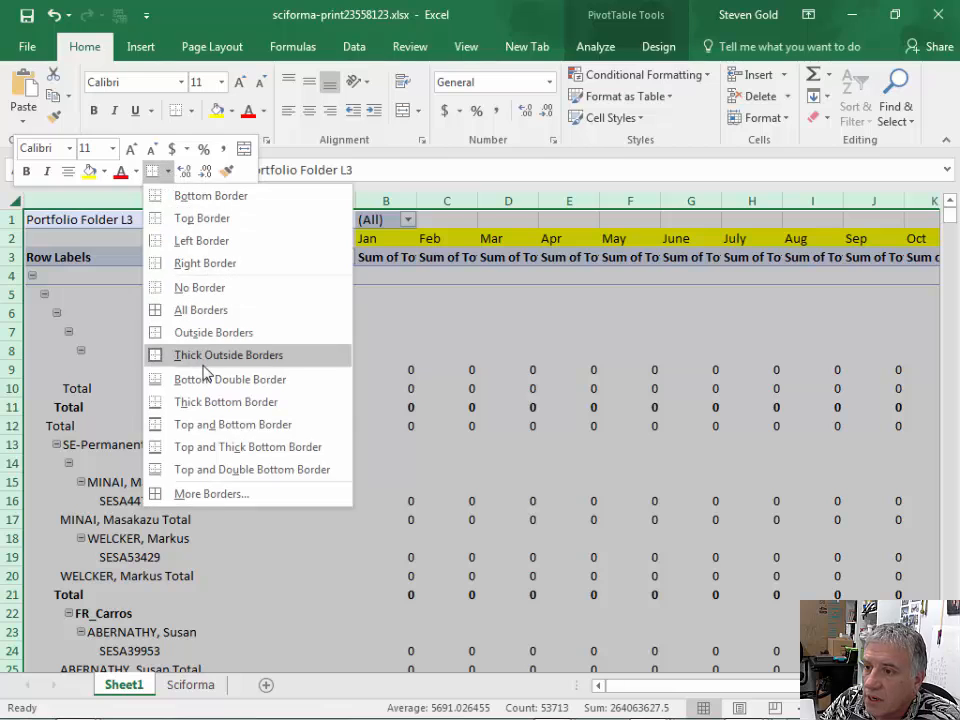
click(206, 311)
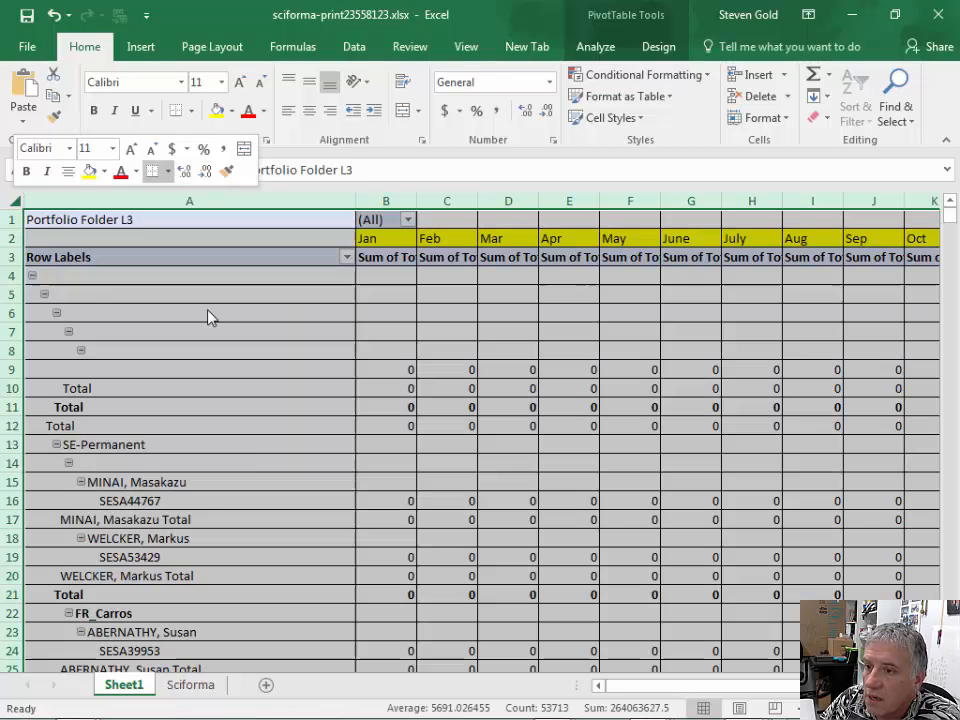
click(250, 466)
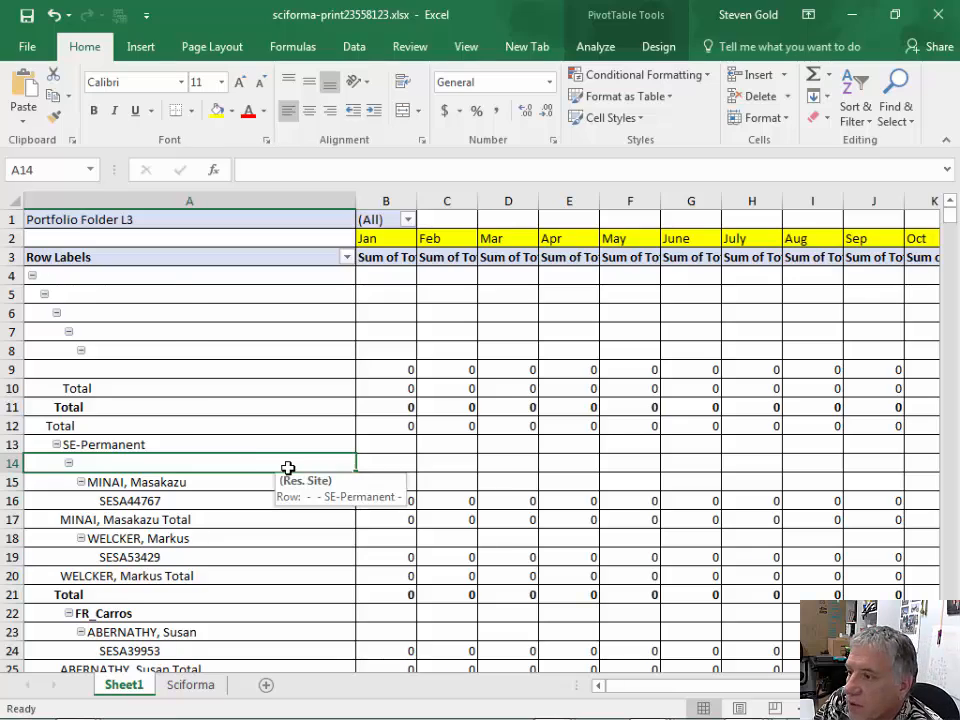
- Filter the PivotTable's Portfolio Folder L3 report filter to PAC only
scroll(258, 463, down, 13)
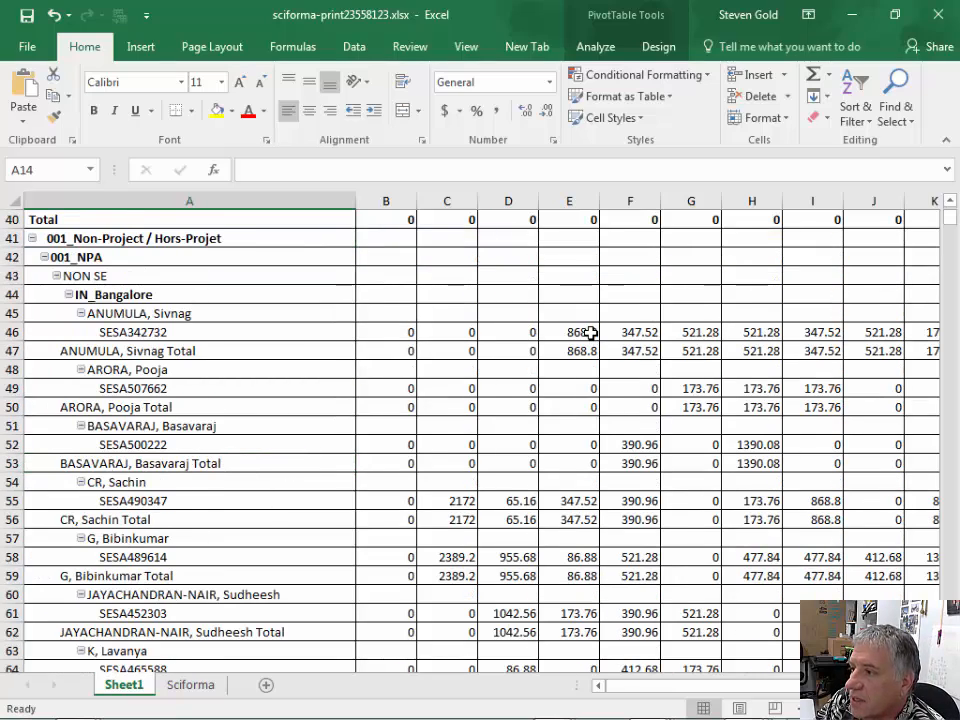
scroll(588, 352, up, 13)
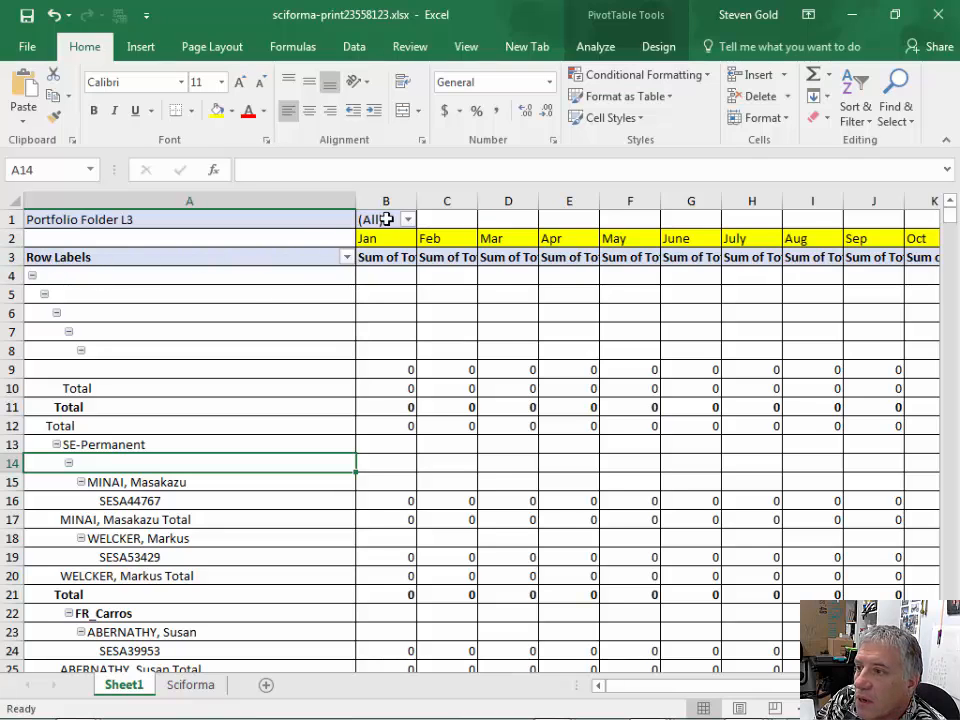
click(407, 220)
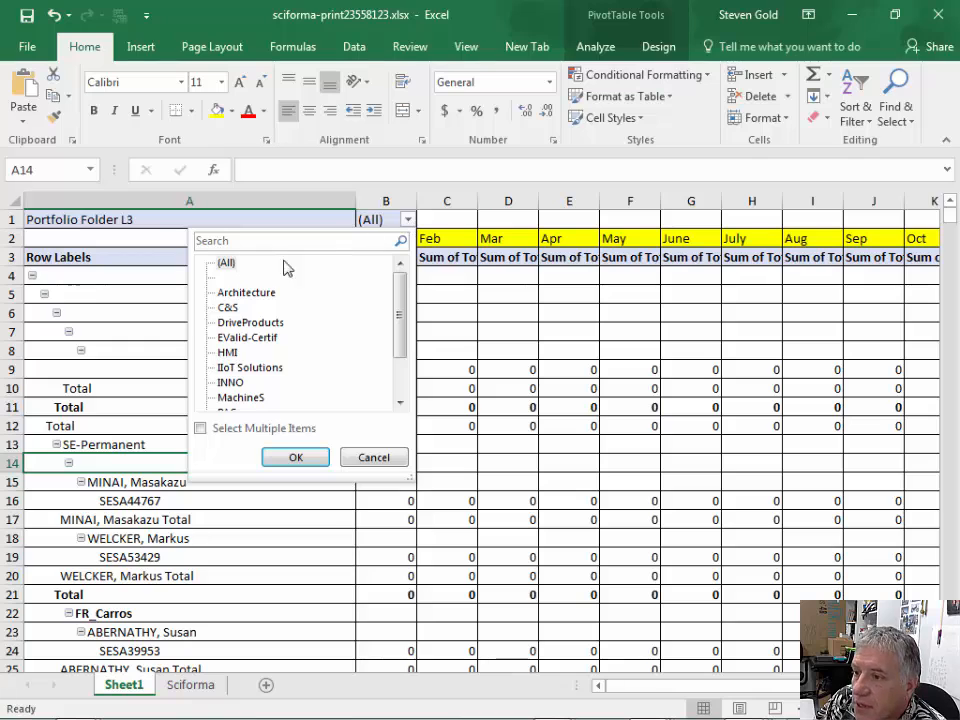
click(399, 402)
click(399, 402)
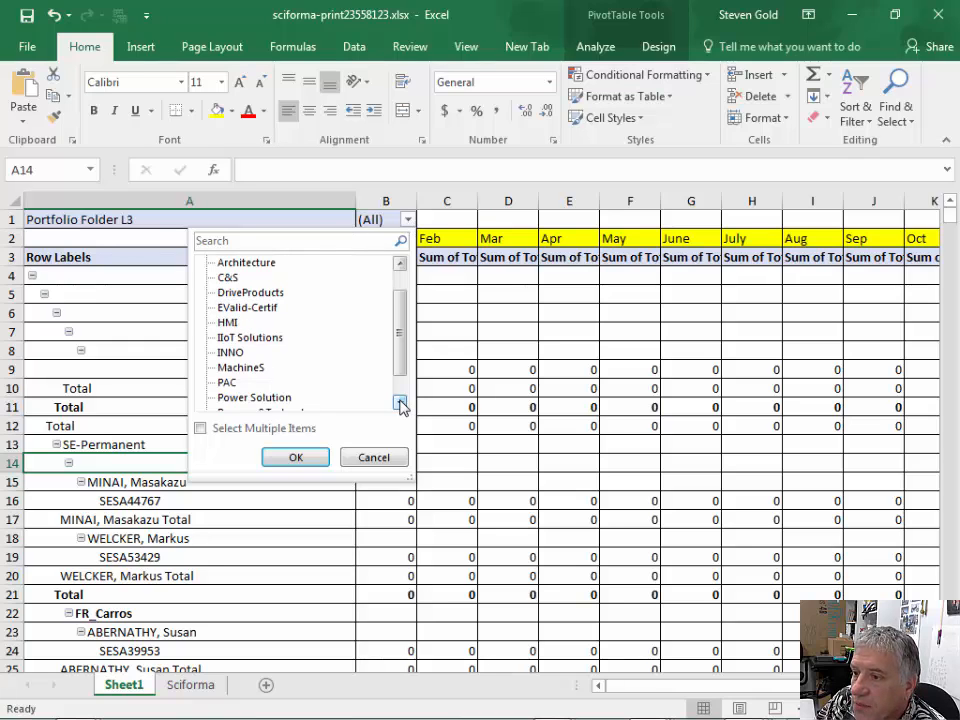
click(224, 383)
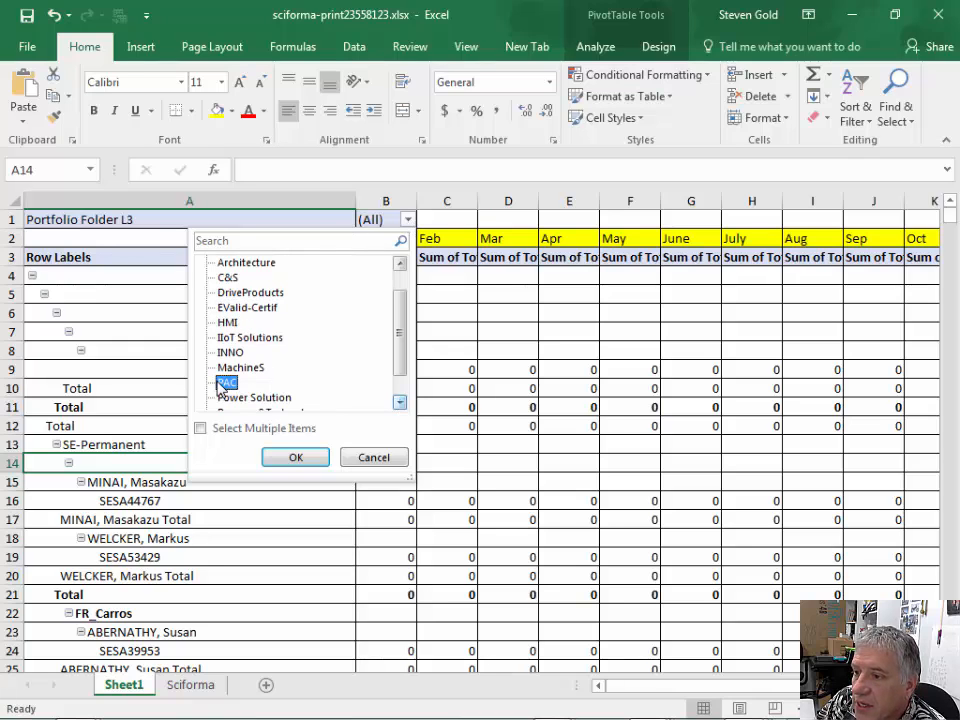
click(291, 458)
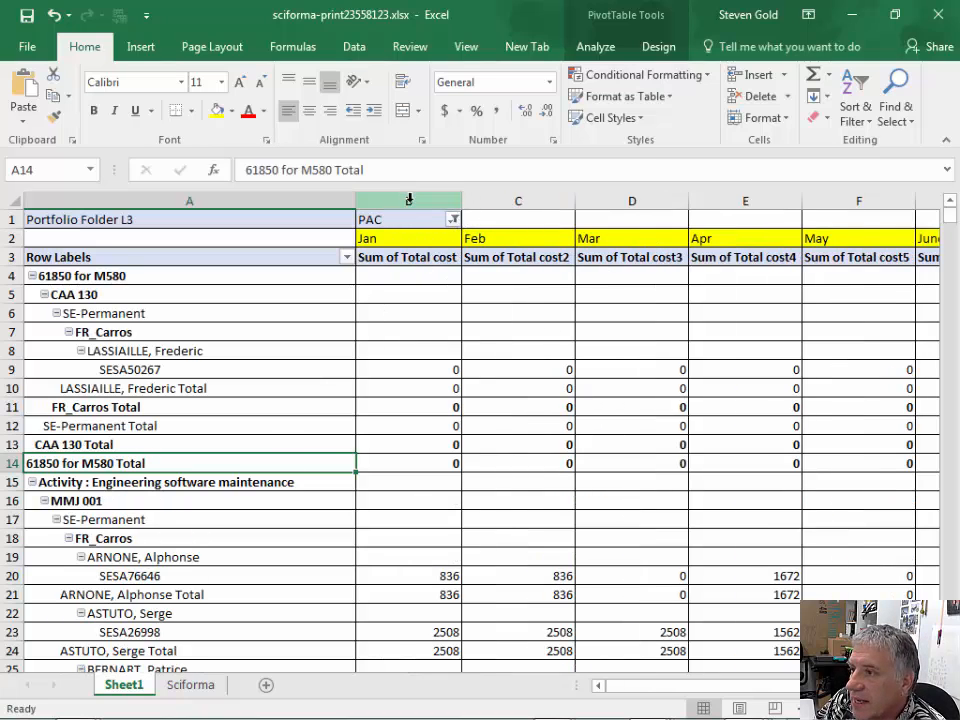
- Narrow the month columns B through K together to a uniform width of about half their current size
click(409, 200)
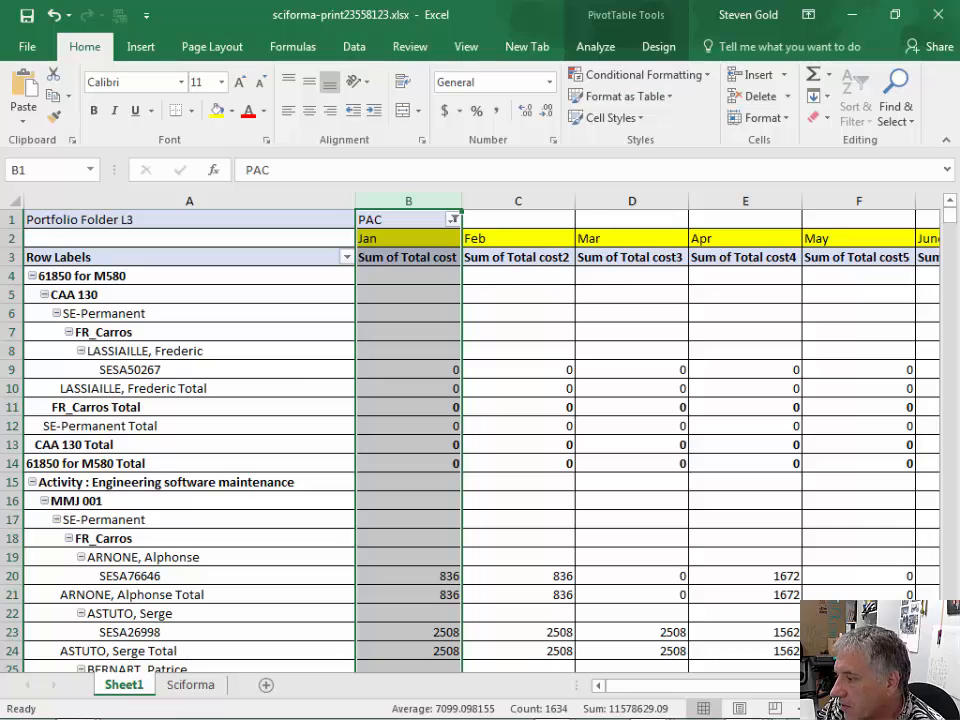
scroll(409, 200, right, 3)
scroll(692, 253, right, 5)
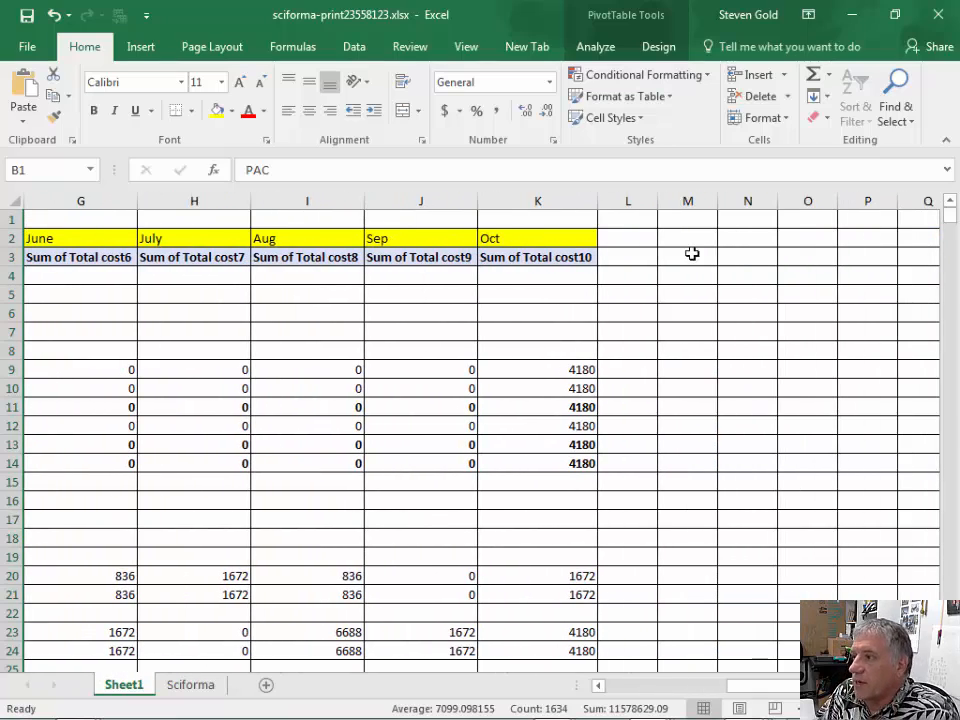
shift+click(564, 199)
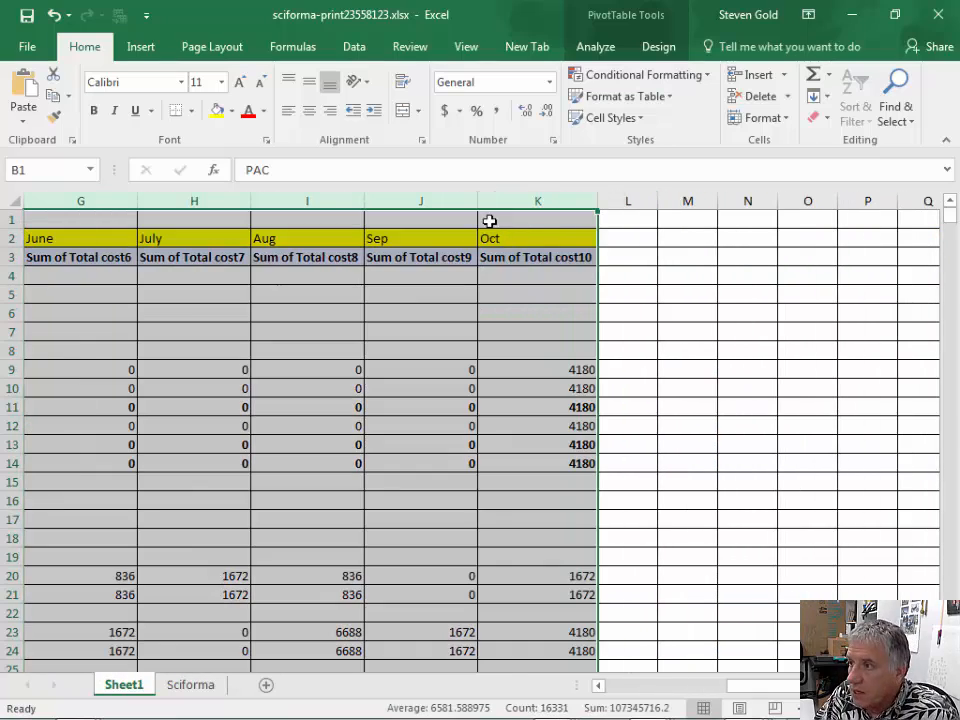
drag(477, 201, 420, 204)
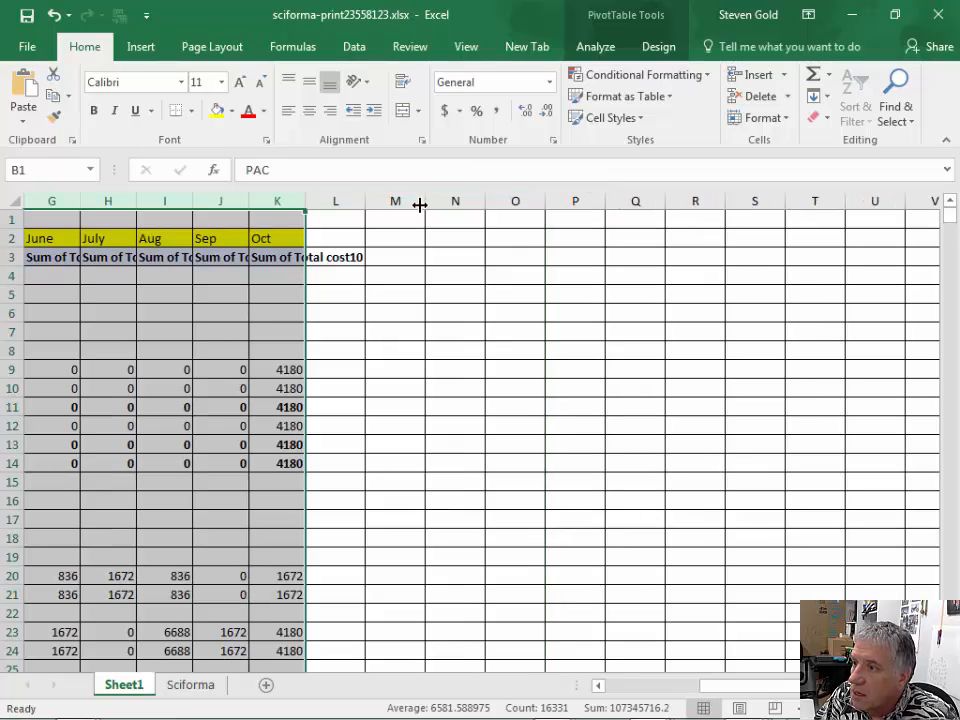
drag(730, 686, 670, 686)
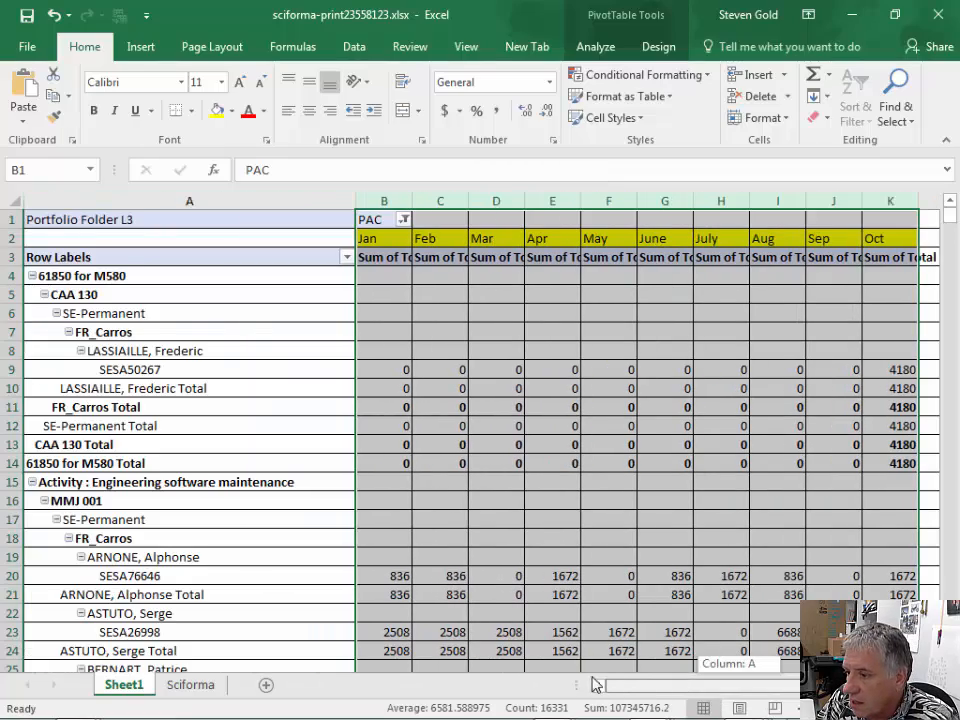
scroll(609, 454, down, 11)
scroll(609, 460, down, 9)
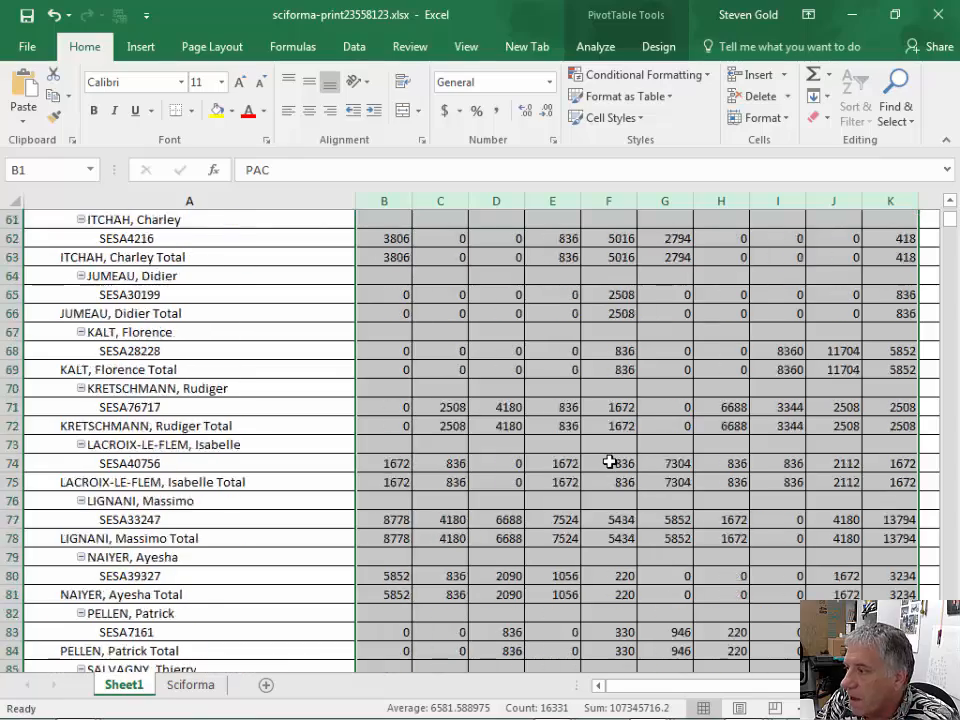
scroll(611, 460, up, 19)
scroll(611, 460, up, 1)
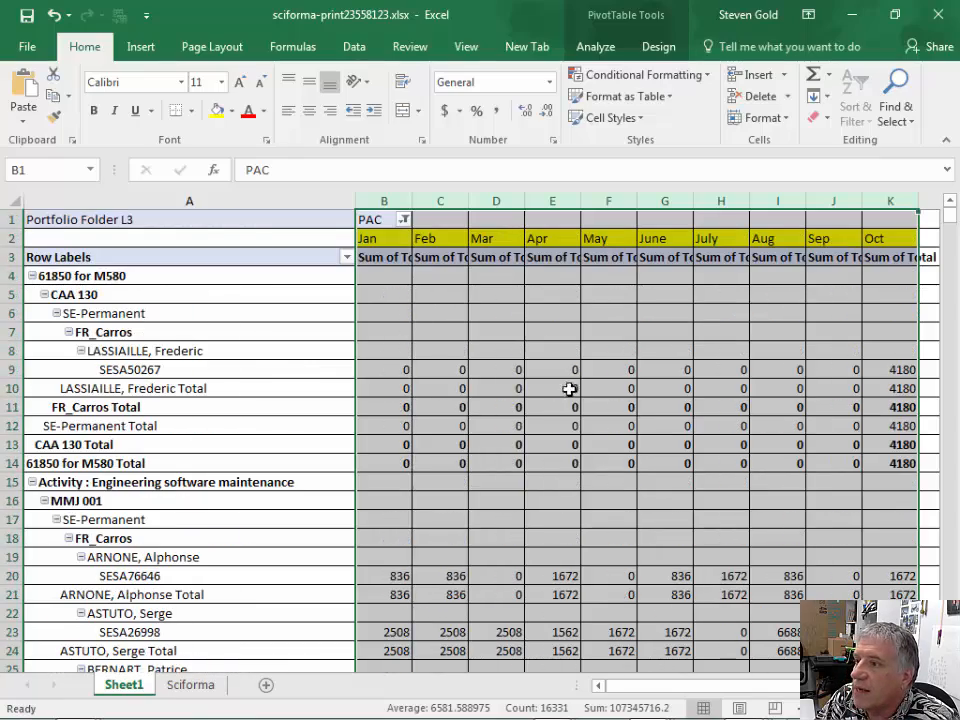
- Format columns B through K as Currency with the € Euro (123 €) symbol and 0 decimal places
right_click(463, 231)
click(528, 426)
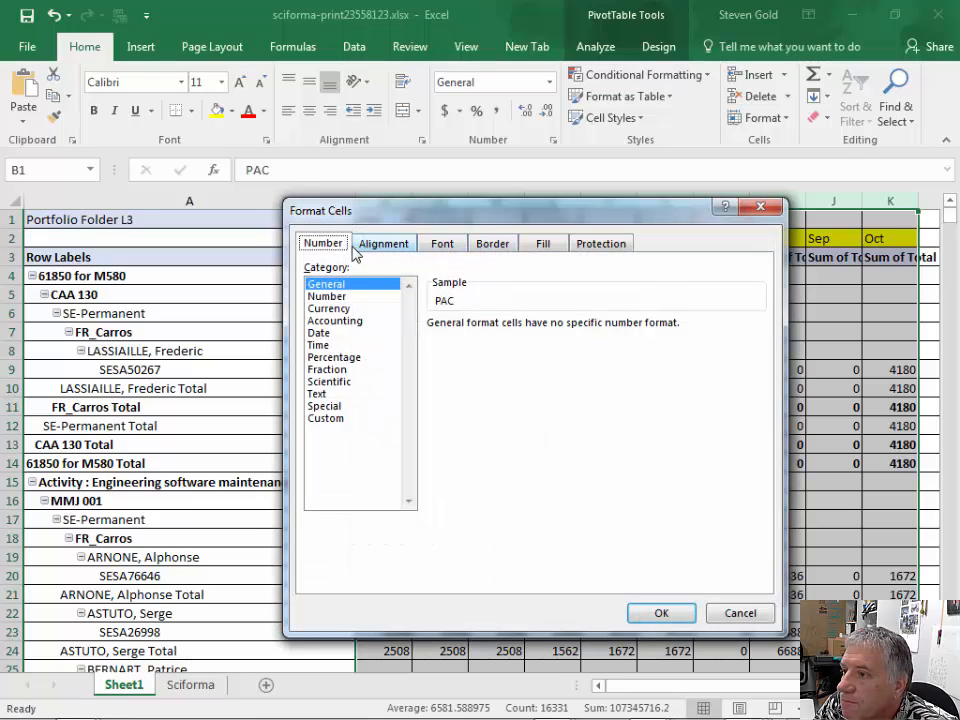
click(338, 309)
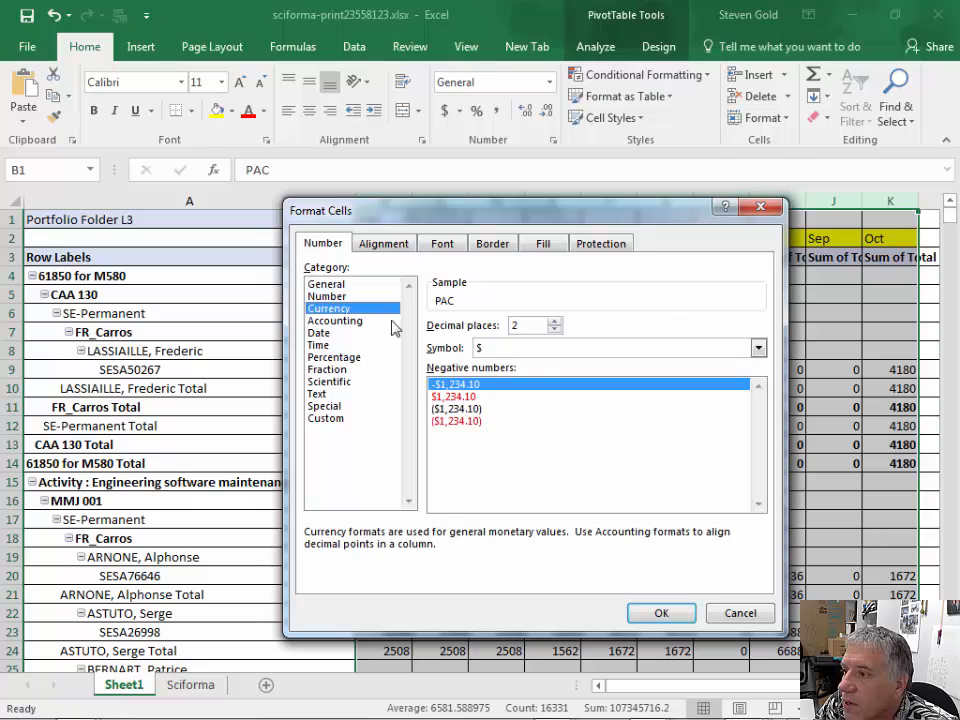
click(760, 348)
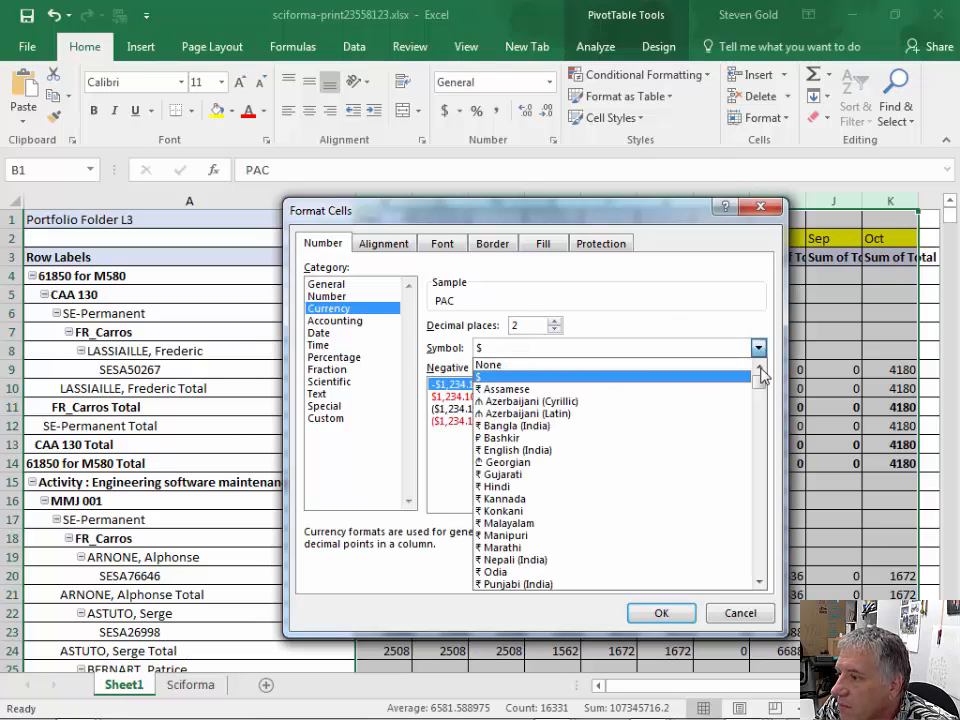
drag(760, 378, 762, 425)
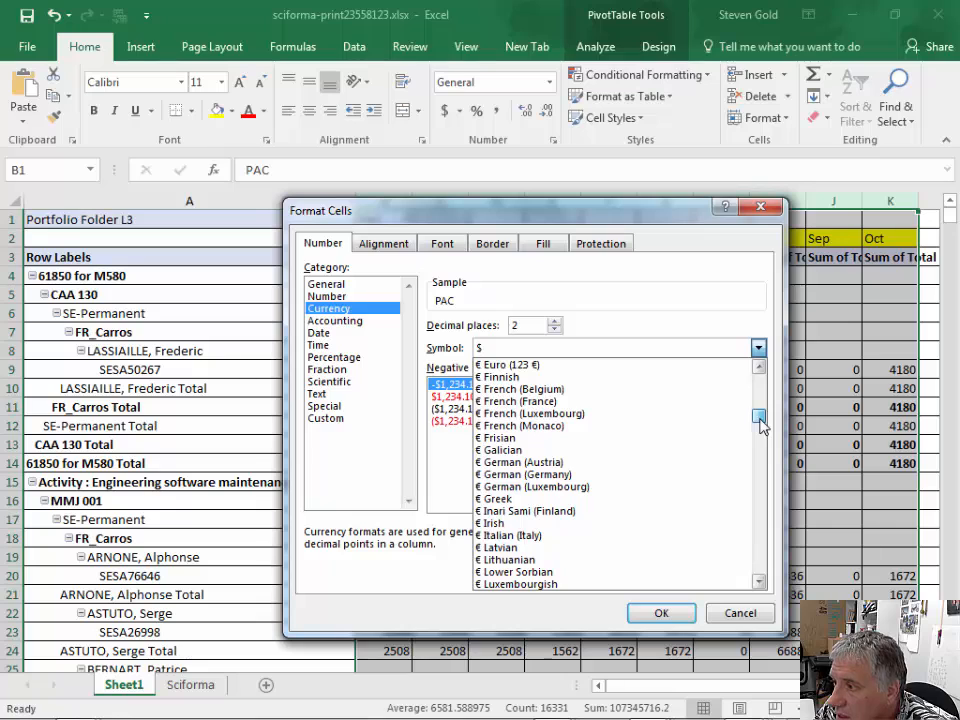
click(761, 368)
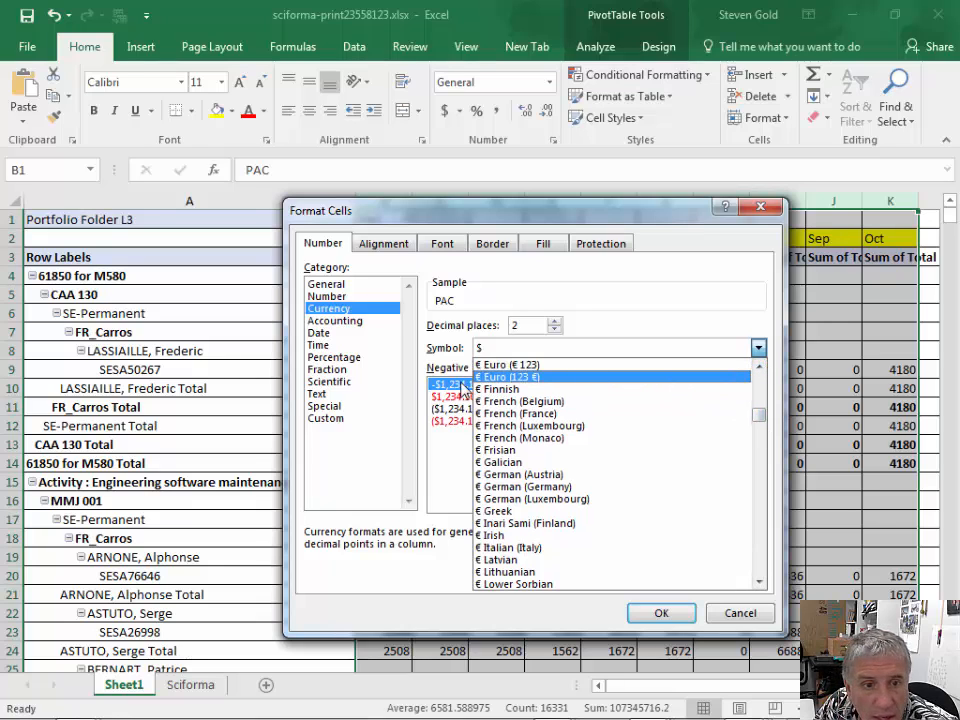
key(Return)
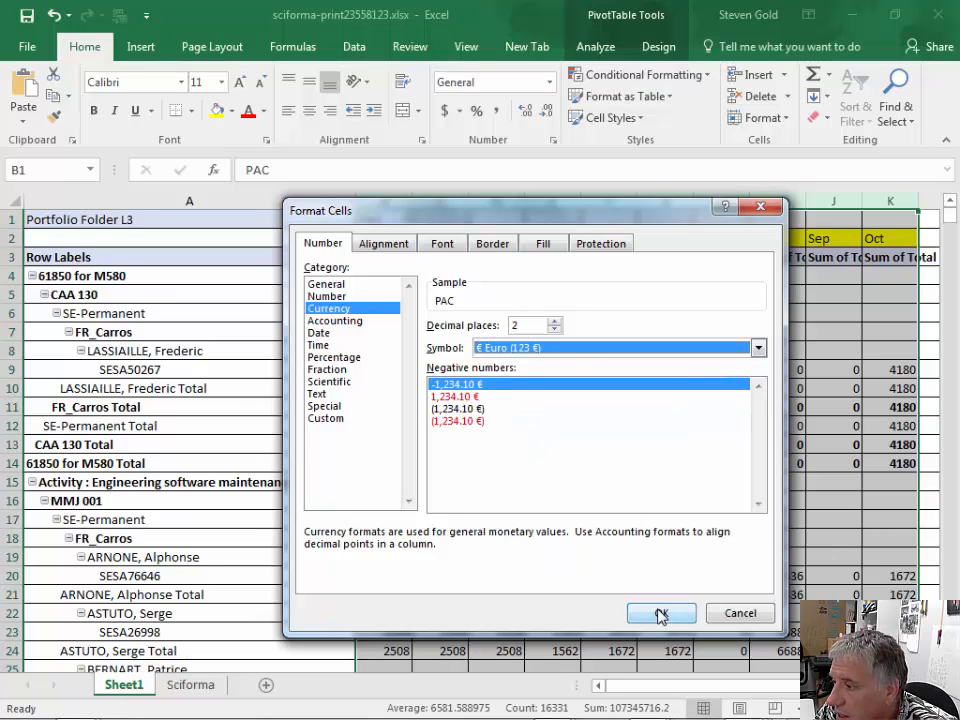
click(554, 321)
click(555, 330)
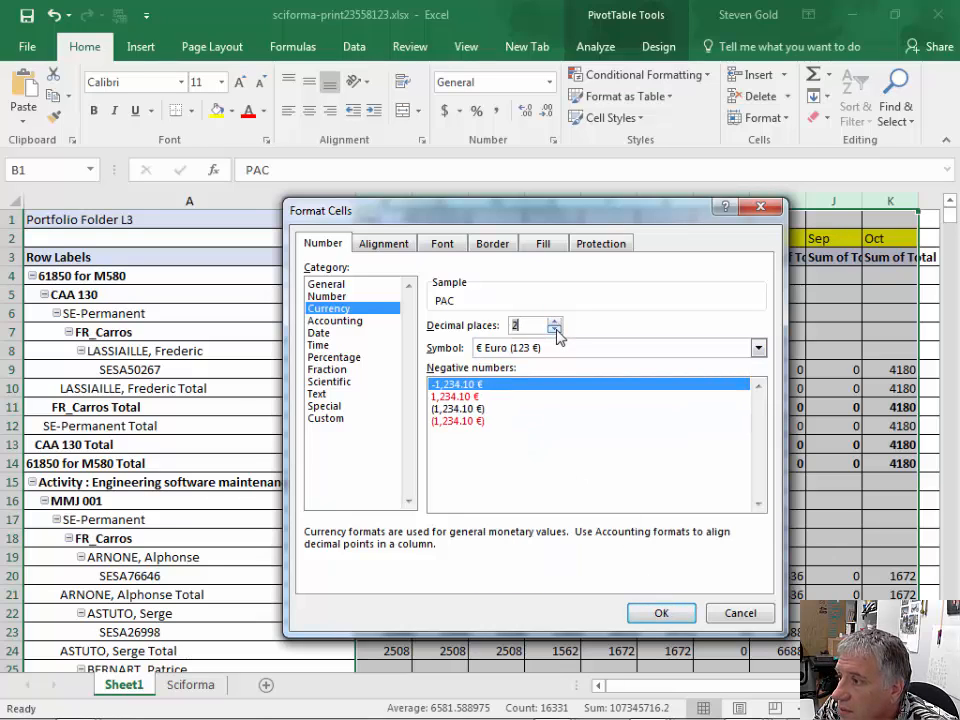
click(555, 330)
click(555, 330)
click(661, 613)
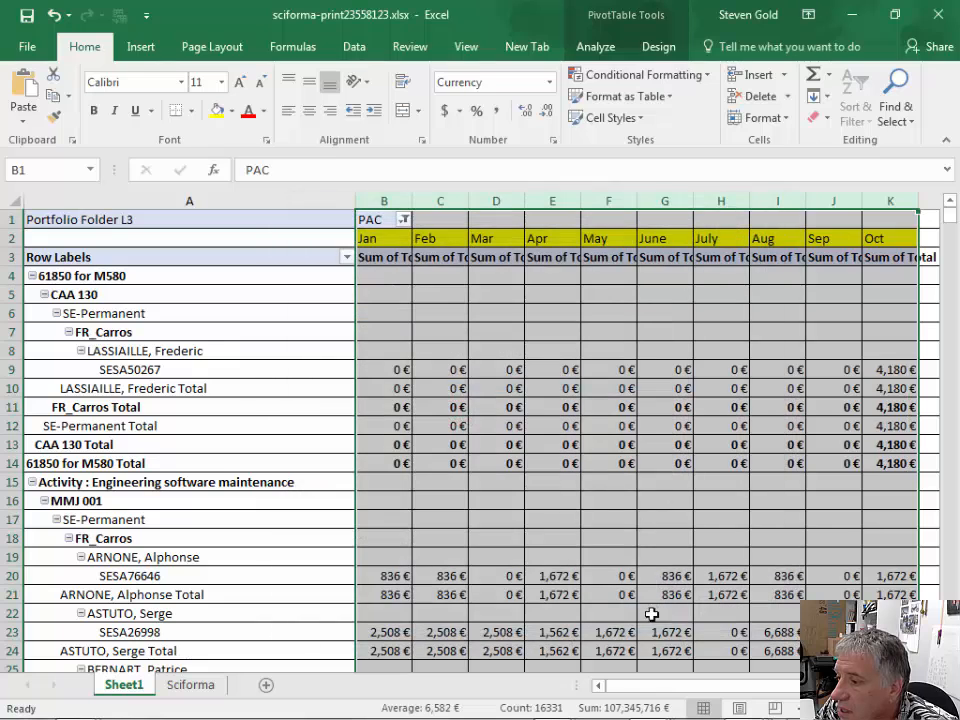
click(502, 298)
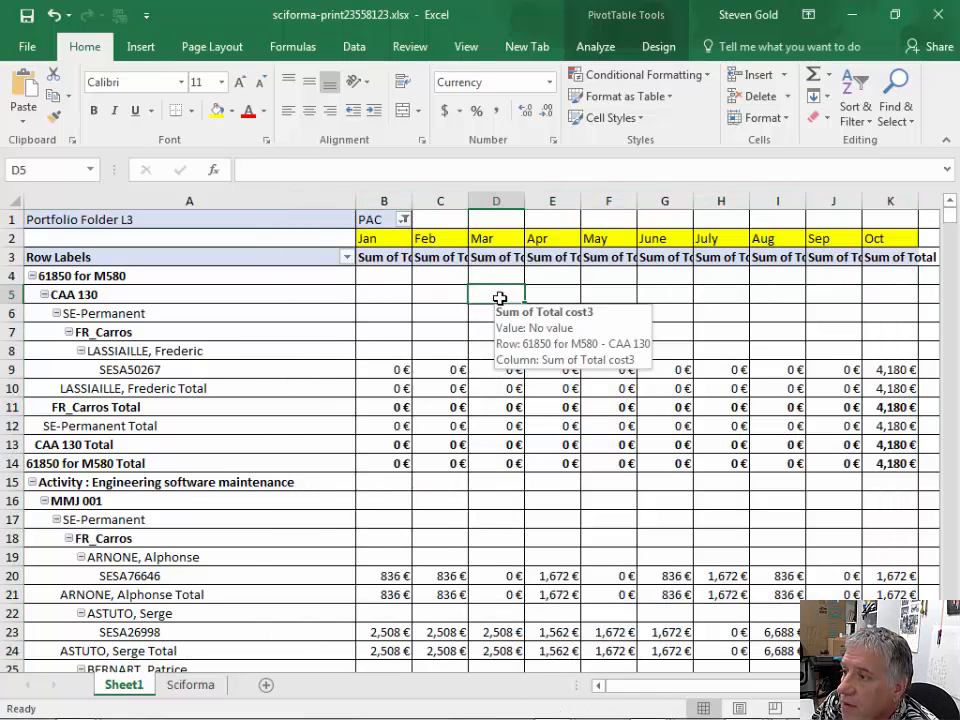
- Collapse the 61850 for M580 and Activity : Engineering software maintenance groups in the PivotTable
click(32, 277)
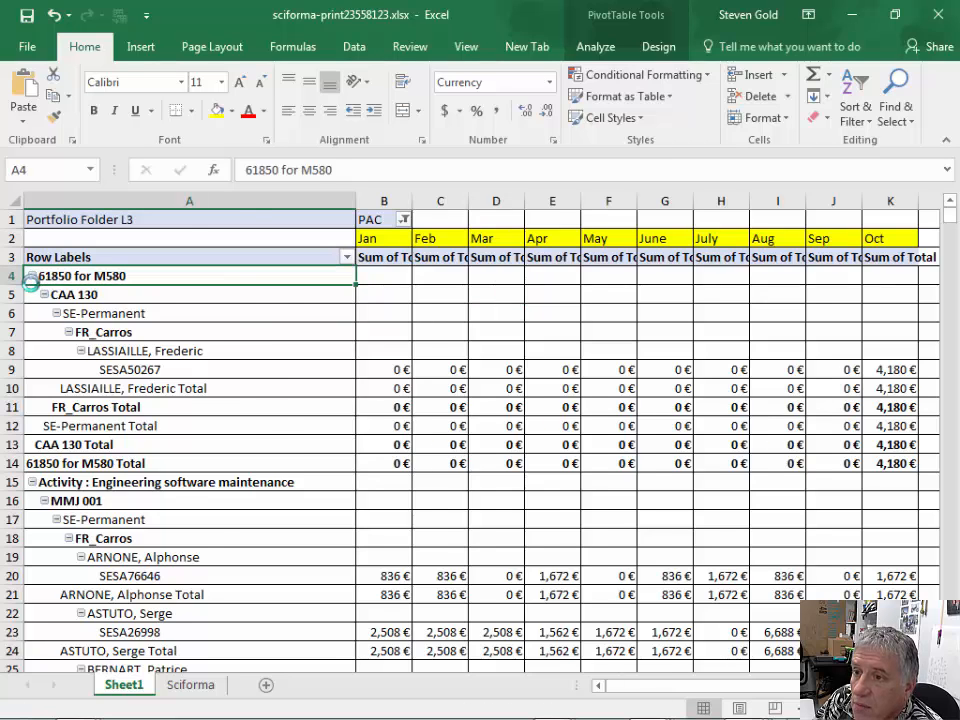
click(32, 295)
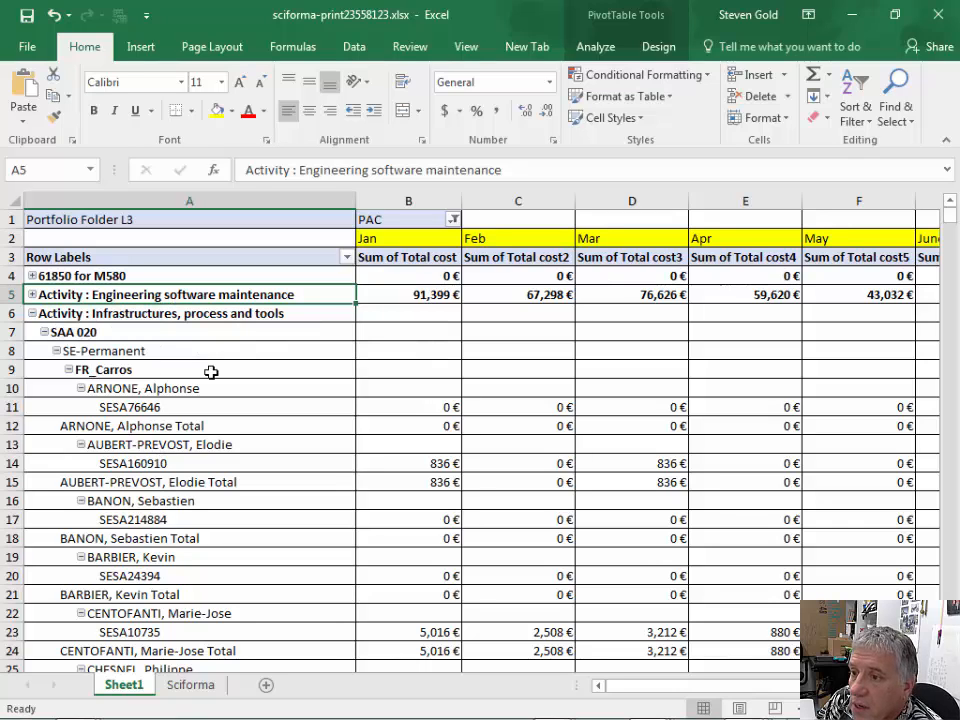
- Turn off the subtotals for the Res. Sesa Code and Res. Site row fields
right_click(194, 520)
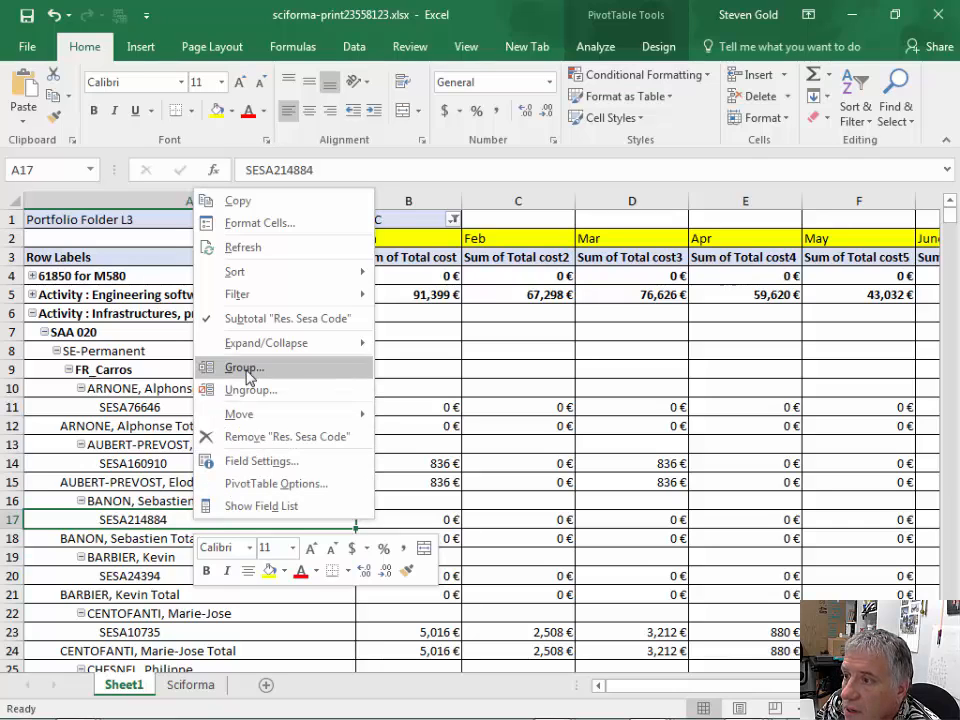
click(233, 318)
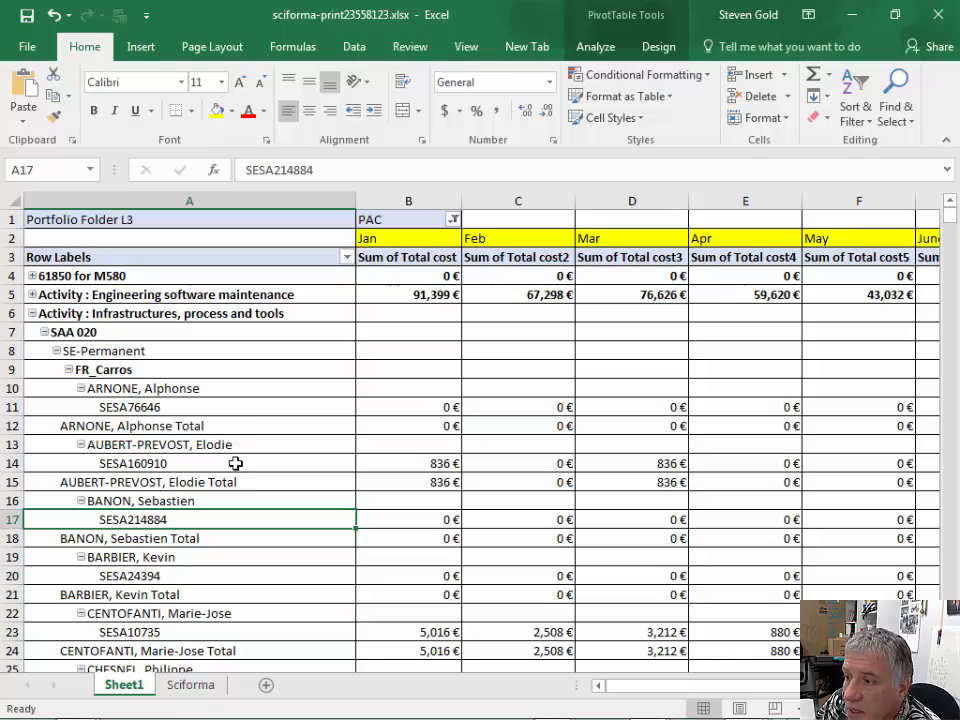
right_click(168, 372)
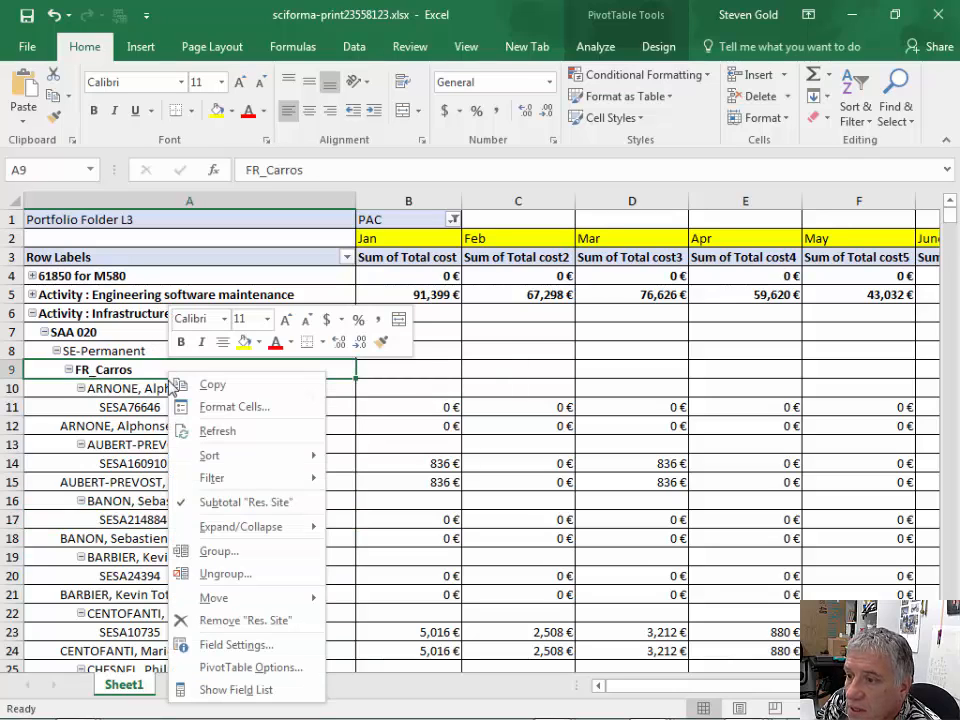
click(205, 502)
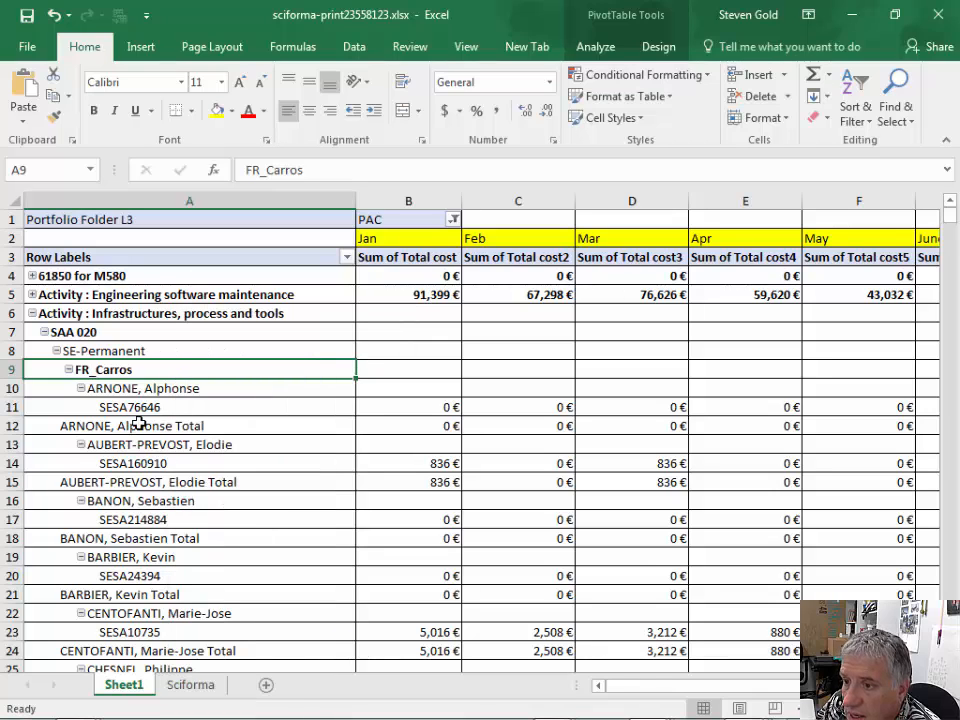
- Collapse the Activity : Infrastructures, process and tools group, and collapse and re-expand Activity: Firmware Hardware maintenance
click(34, 314)
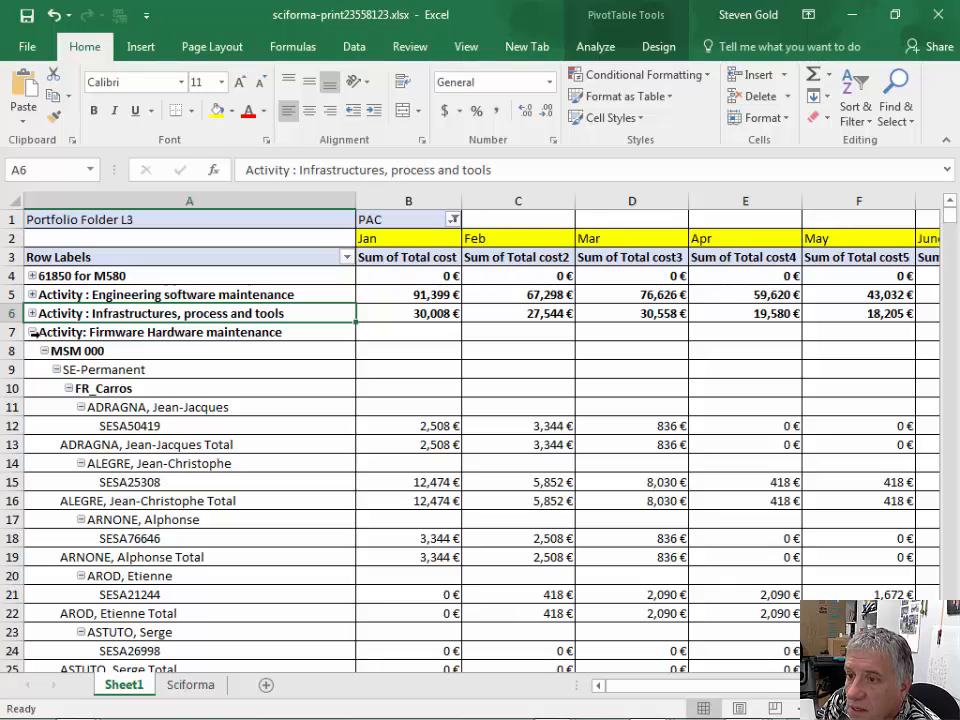
click(32, 332)
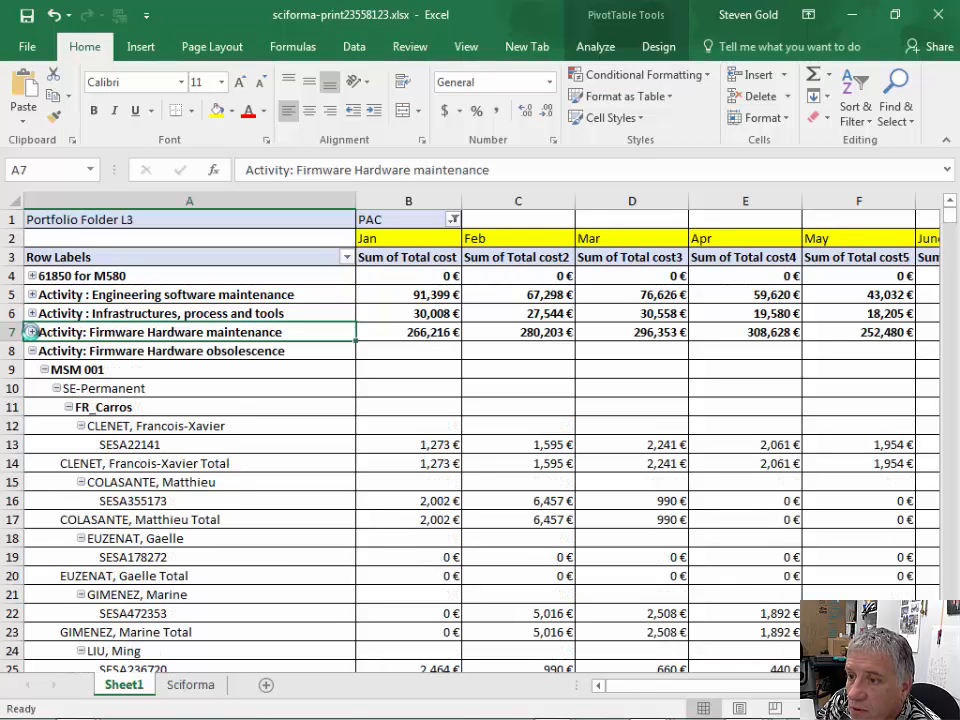
click(32, 332)
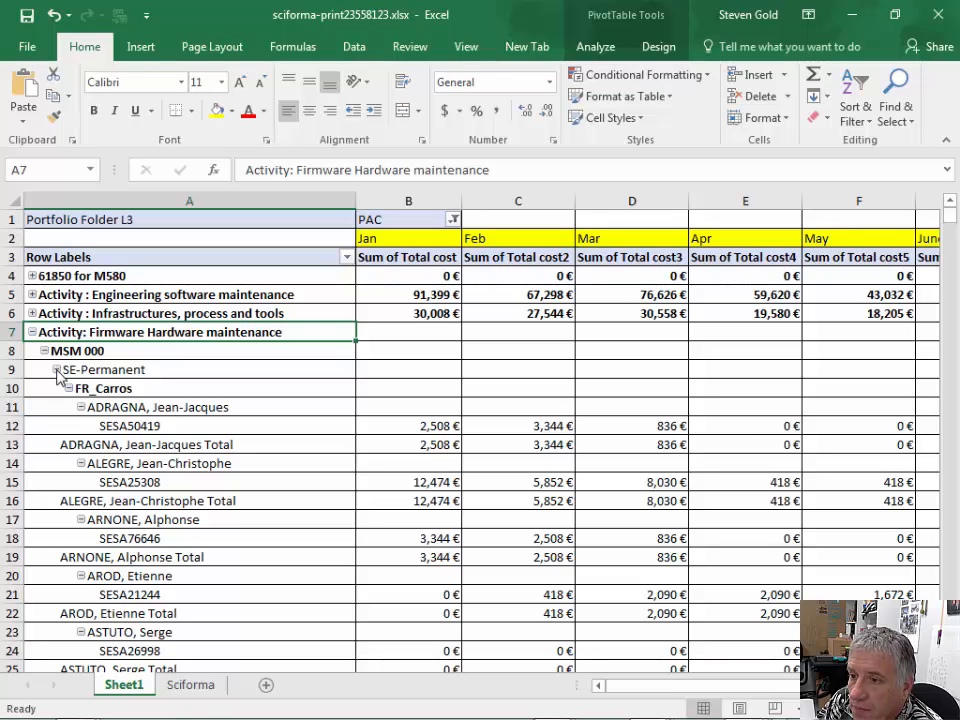
- Examine the SE-Permanent and FR_Carros levels under MSM 000 by collapsing and re-expanding each
click(57, 370)
click(57, 370)
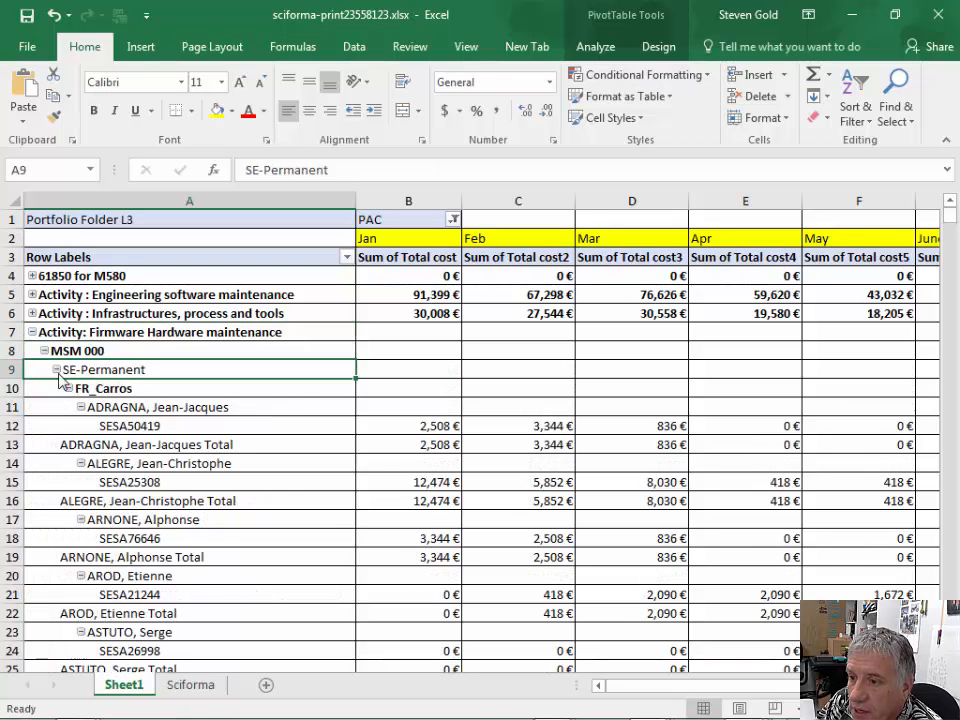
click(67, 388)
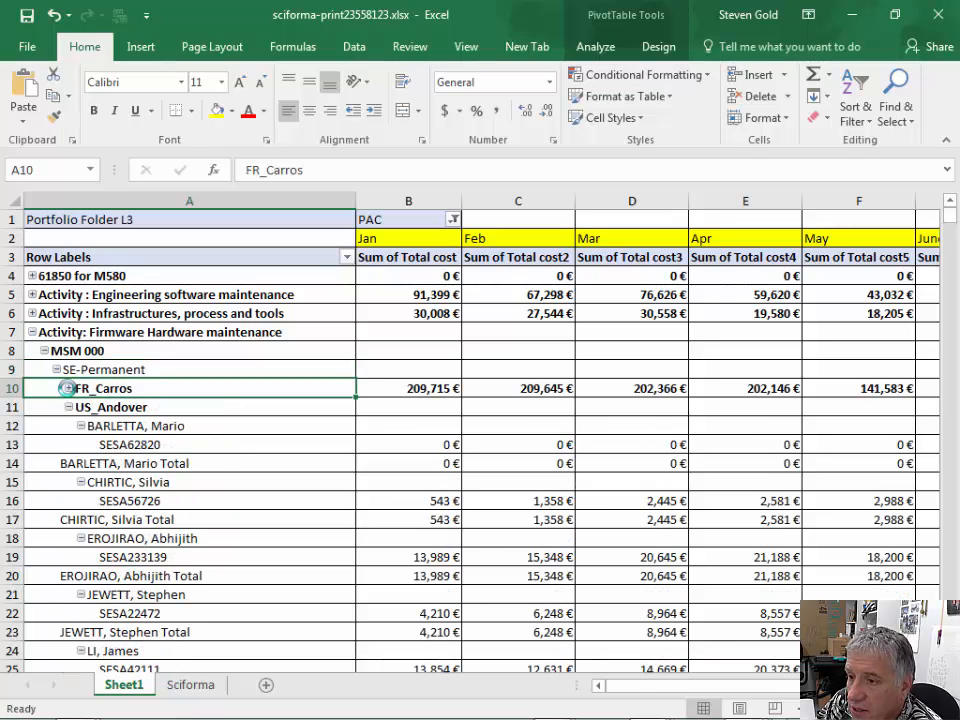
click(67, 388)
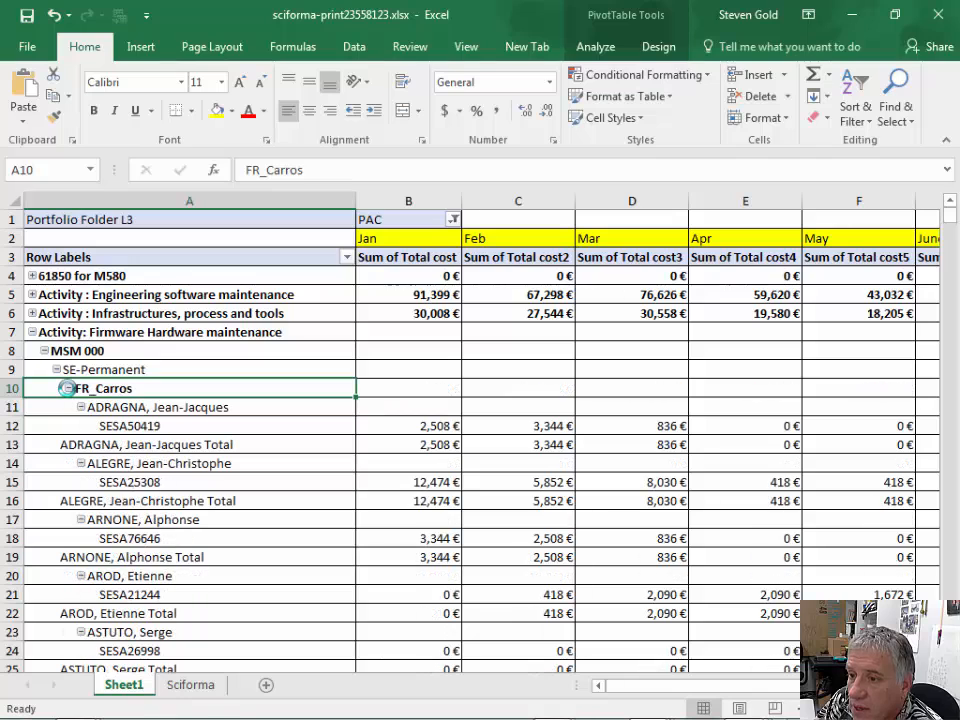
- Turn off the subtotals for the Res. Name row field
right_click(146, 409)
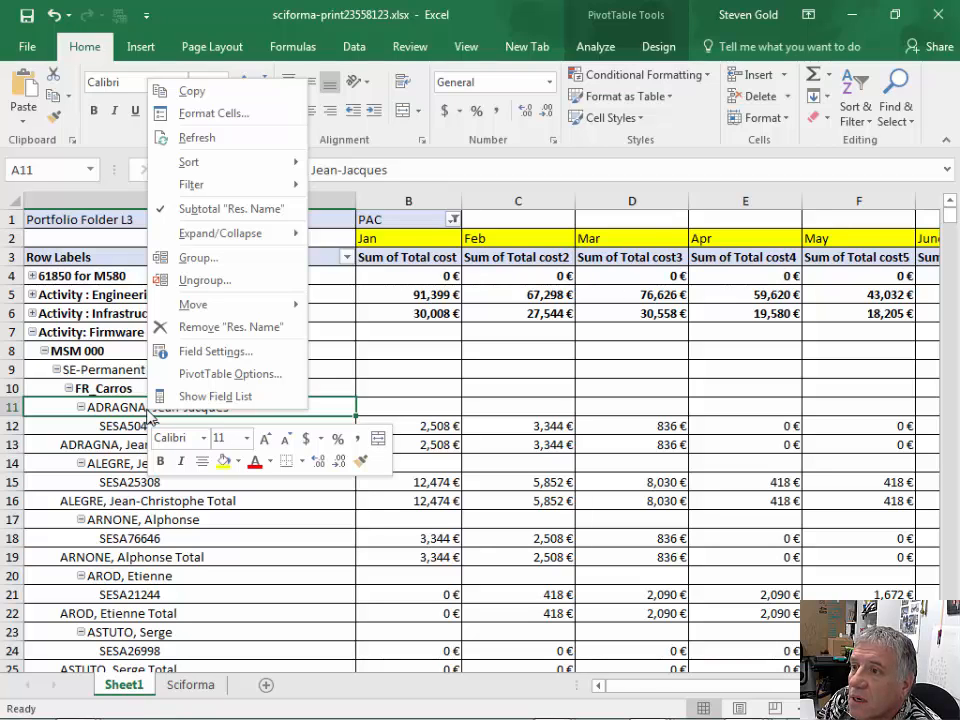
click(226, 210)
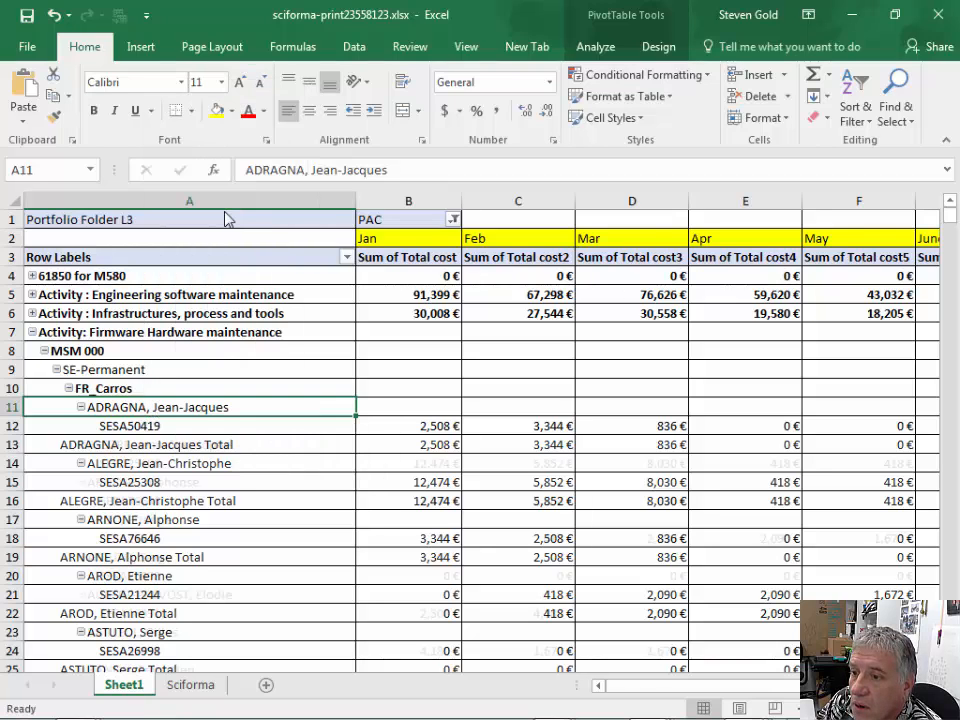
click(157, 427)
right_click(157, 428)
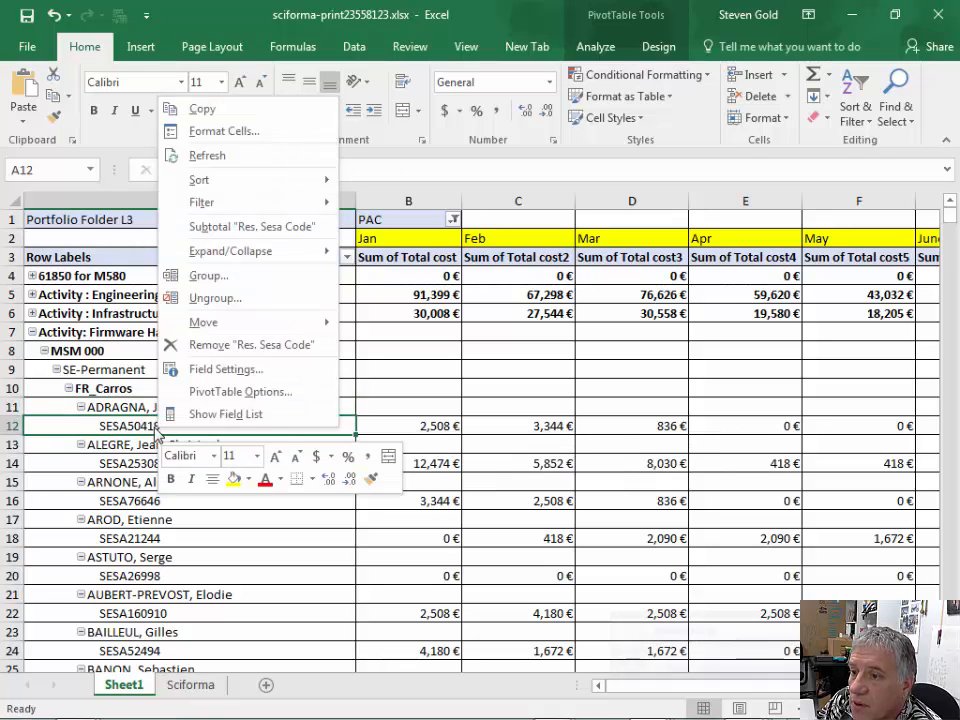
right_click(138, 410)
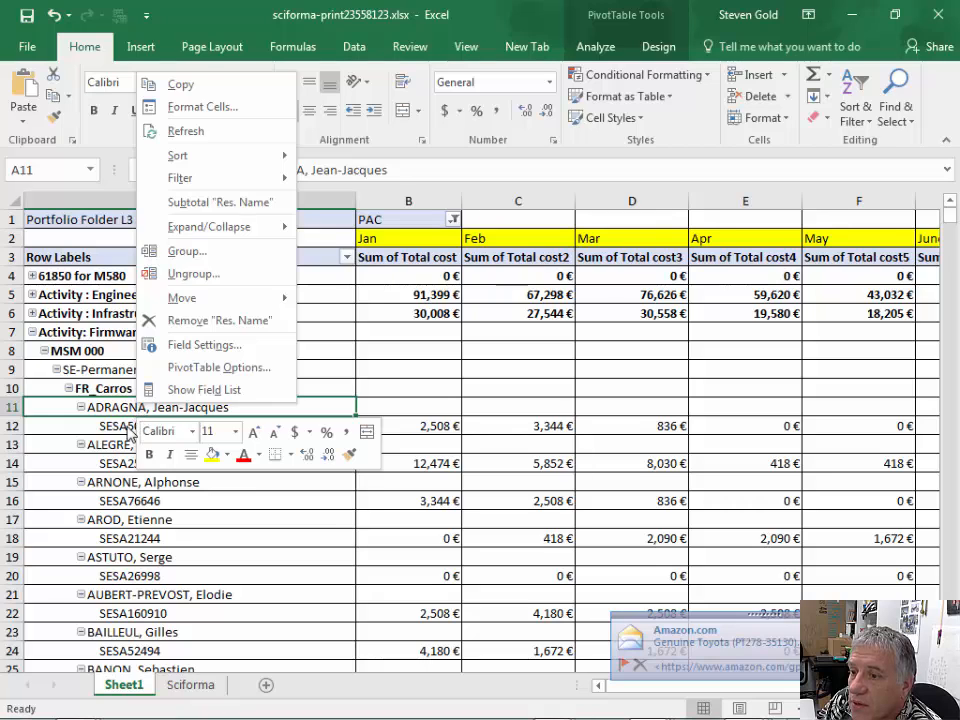
right_click(129, 430)
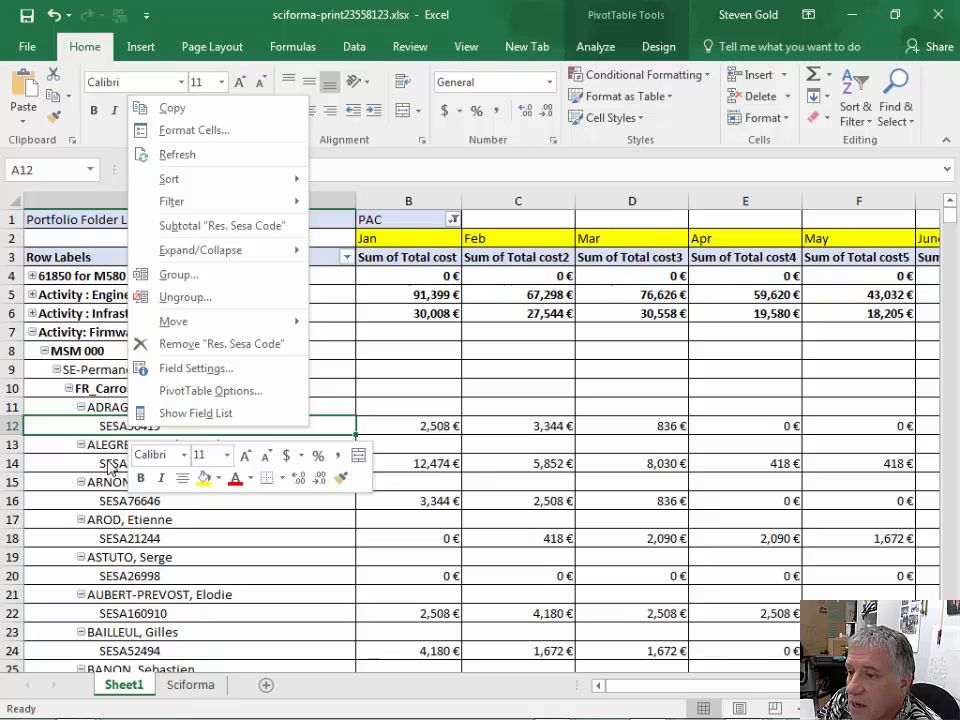
key(Escape)
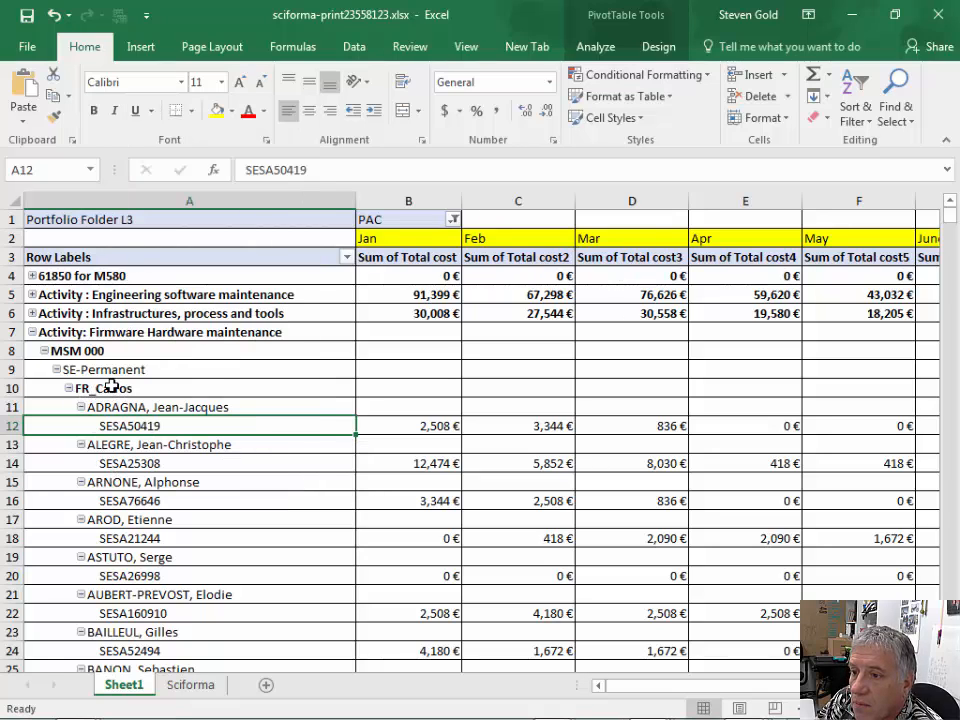
- Collapse the FR_Carros site under SE-Permanent, and collapse the entire Res. Site field across the PivotTable
right_click(115, 386)
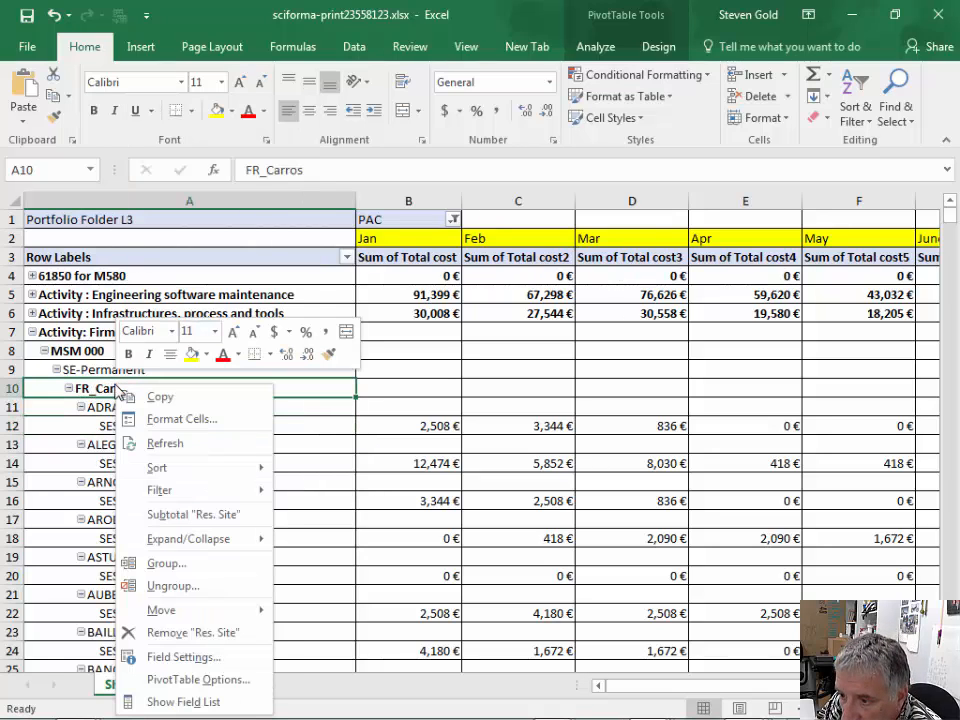
mouse_move(215, 539)
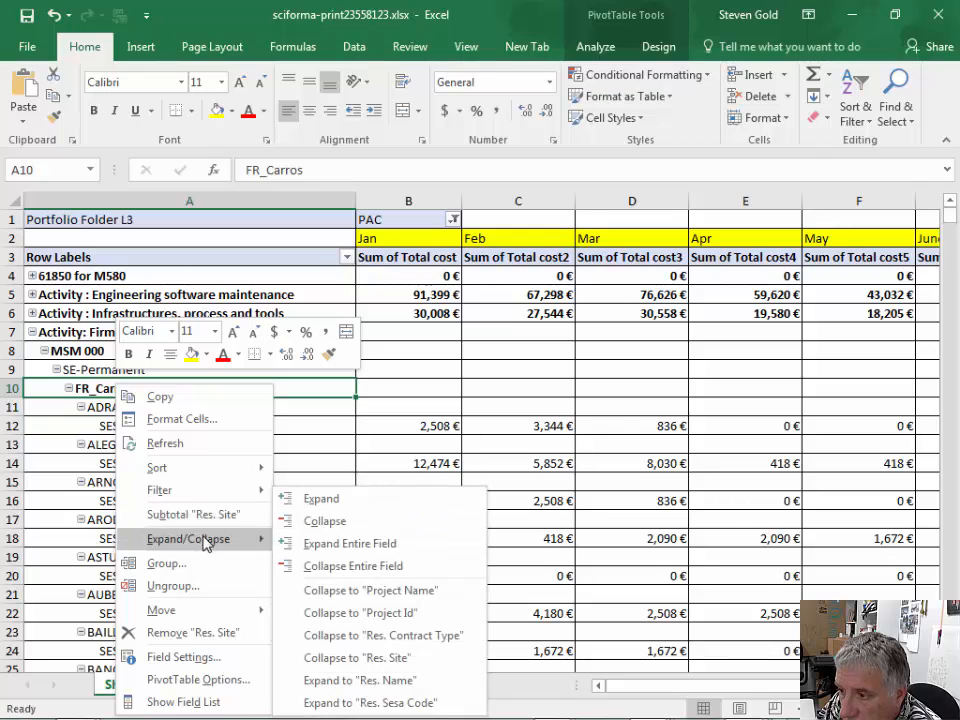
click(318, 521)
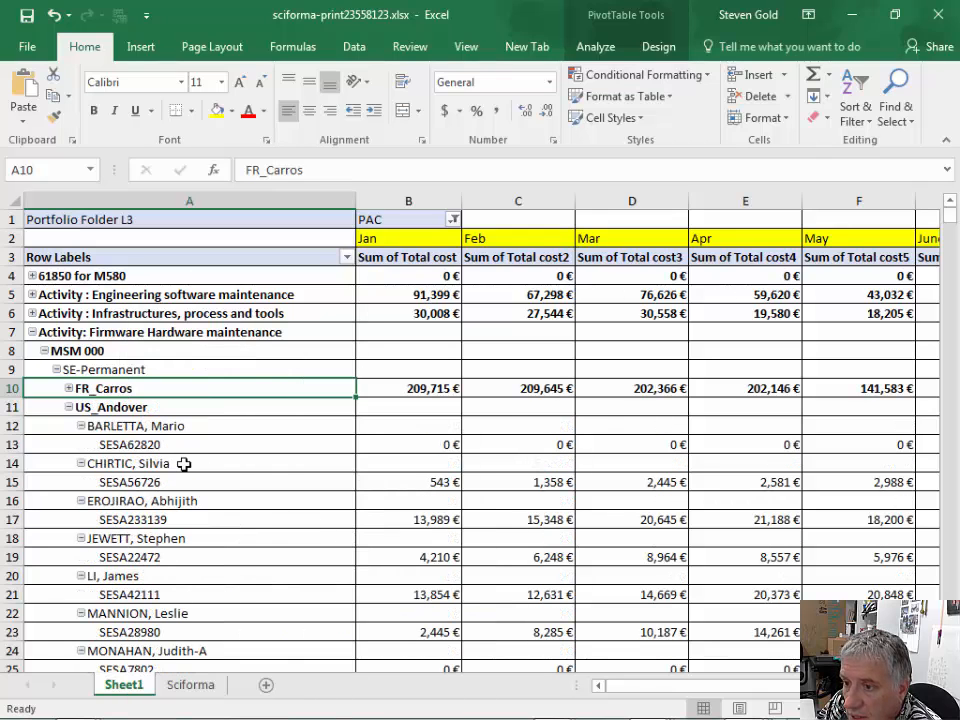
right_click(190, 382)
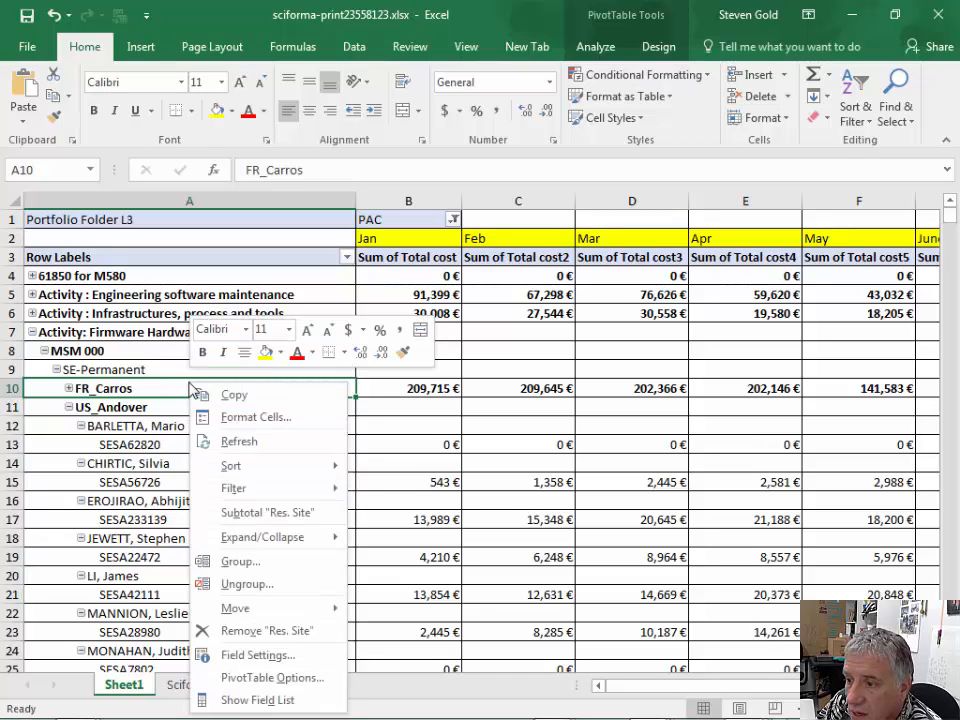
mouse_move(270, 538)
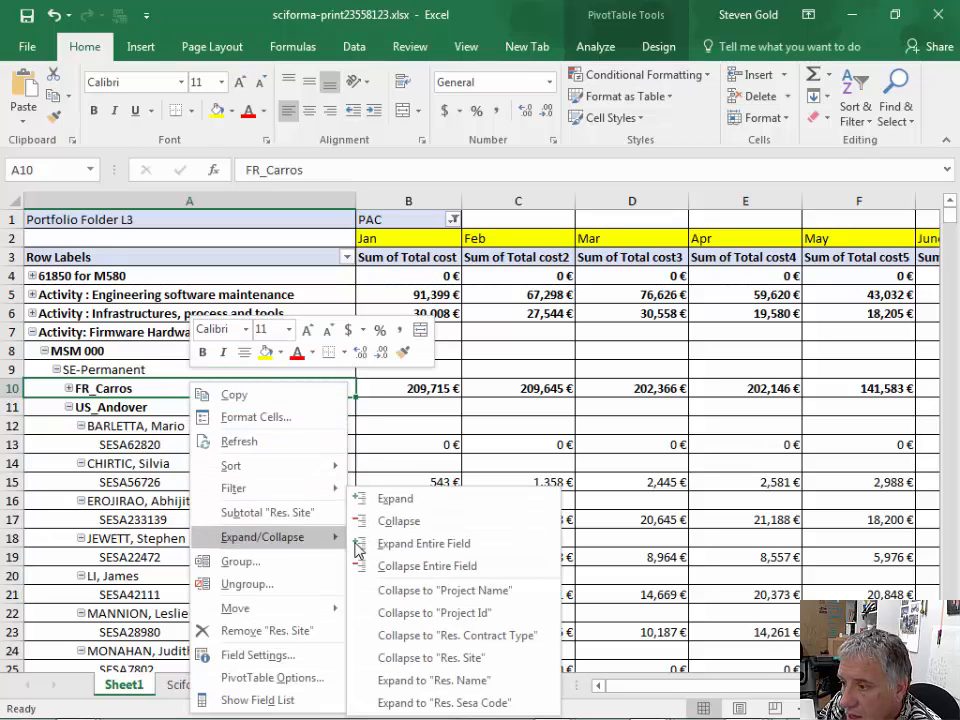
click(392, 567)
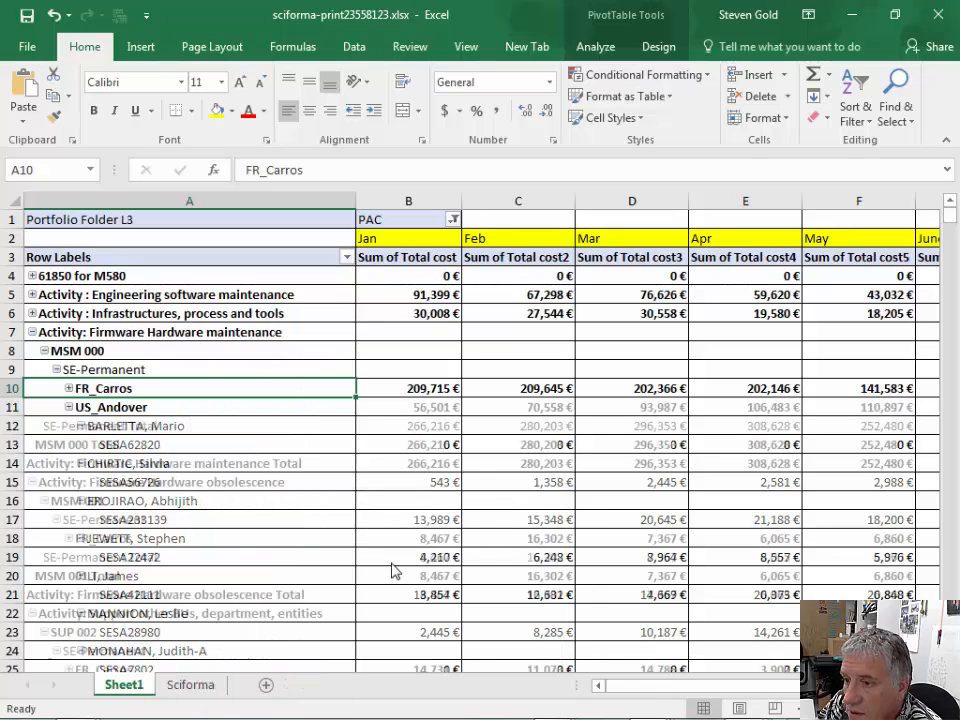
- Turn off the subtotals for the Res. Contract Type row field
scroll(205, 467, down, 4)
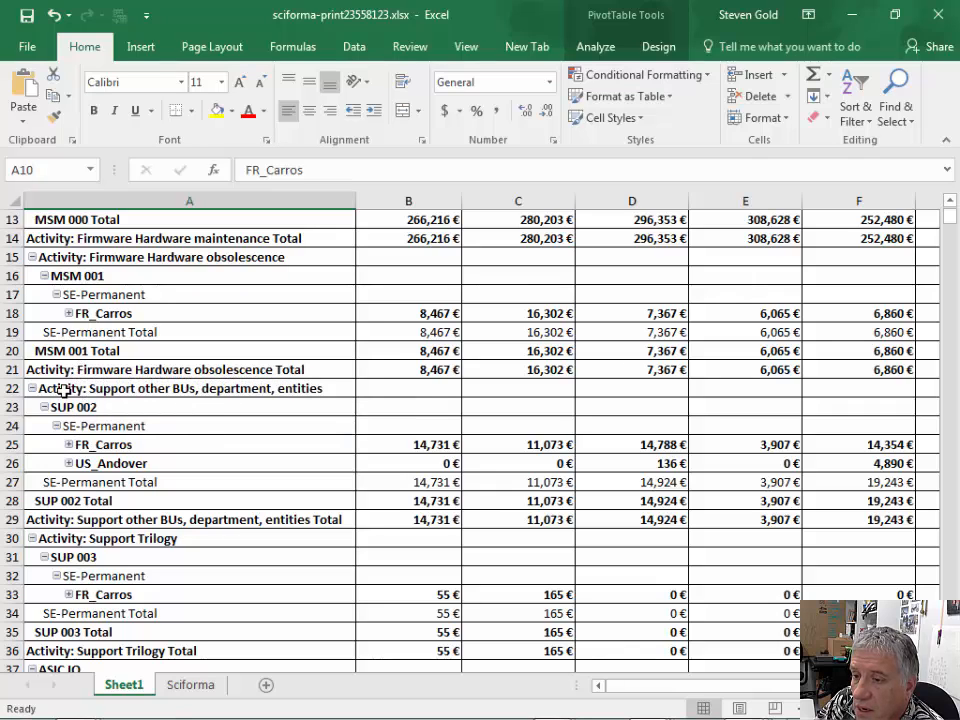
click(105, 519)
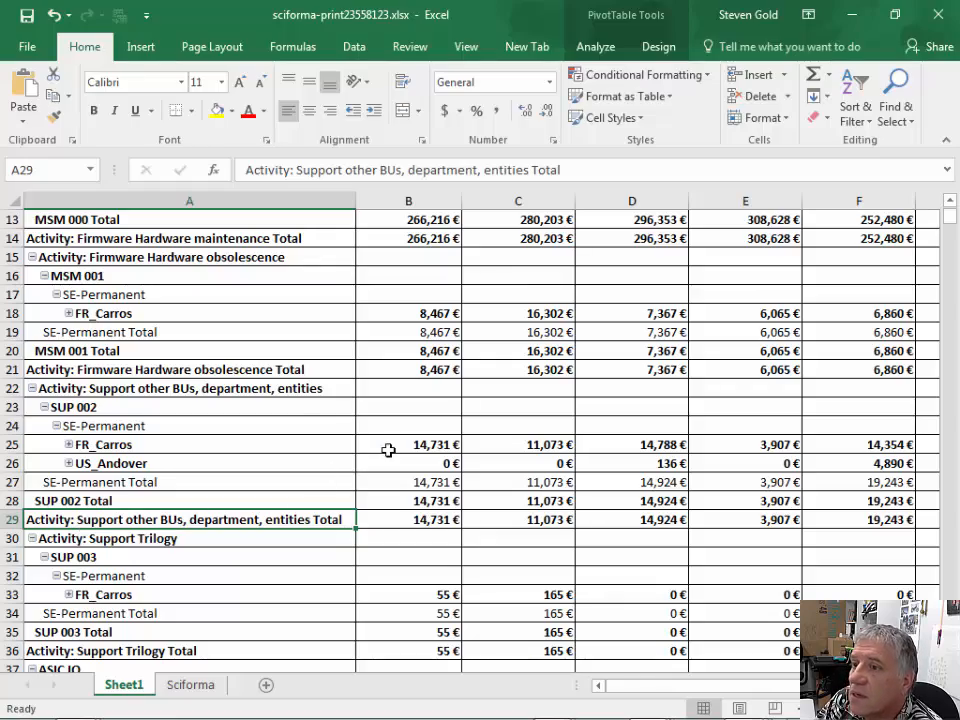
scroll(388, 450, up, 3)
scroll(388, 450, up, 2)
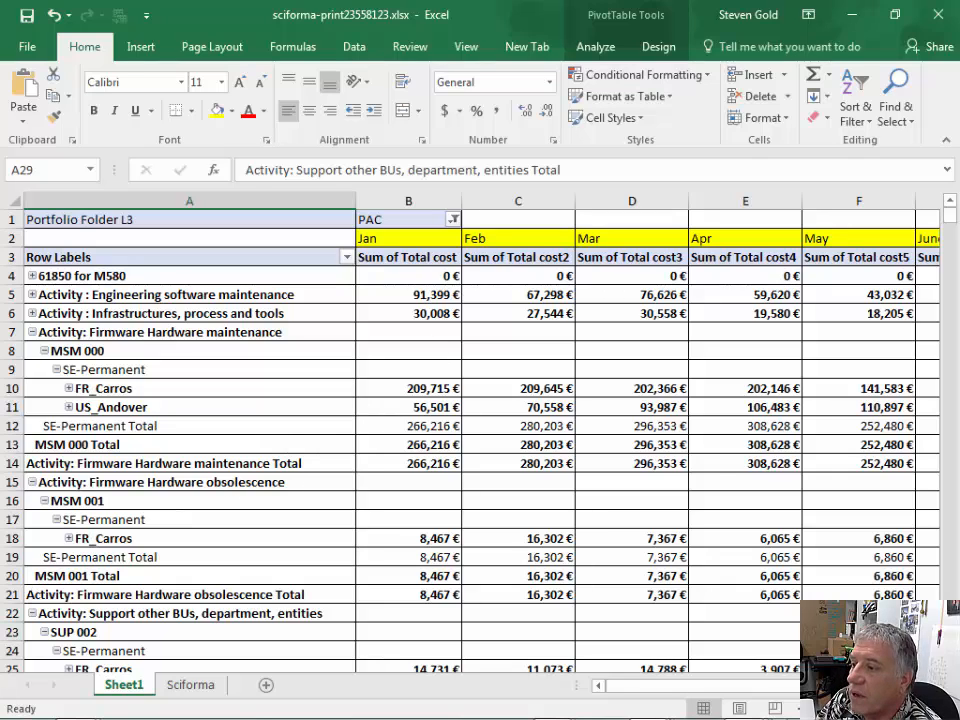
key(alt+Tab)
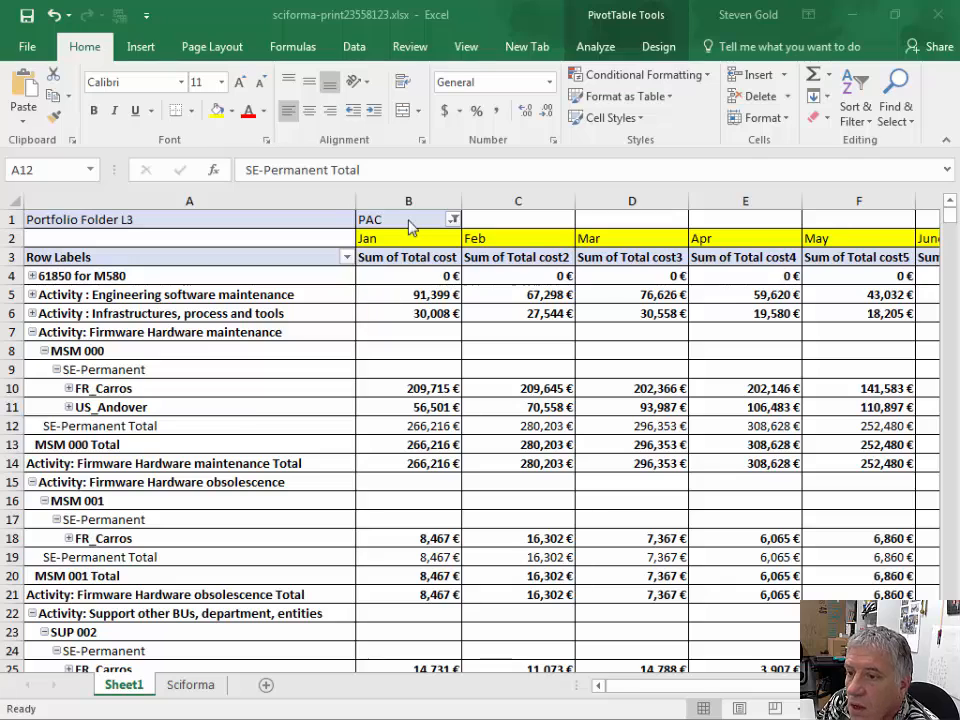
click(156, 427)
right_click(156, 427)
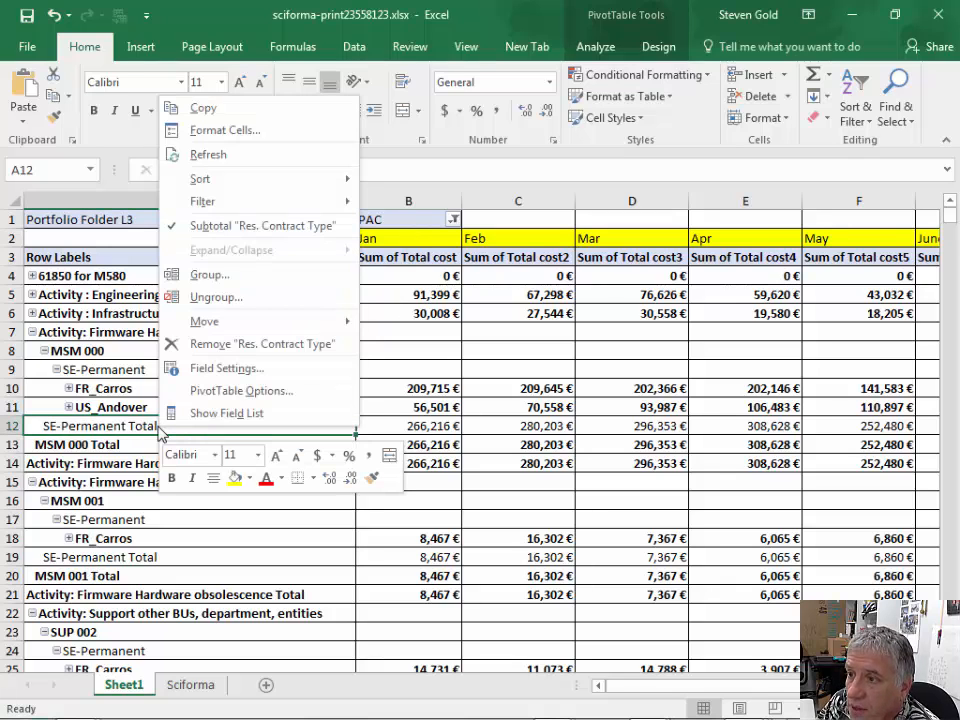
click(204, 228)
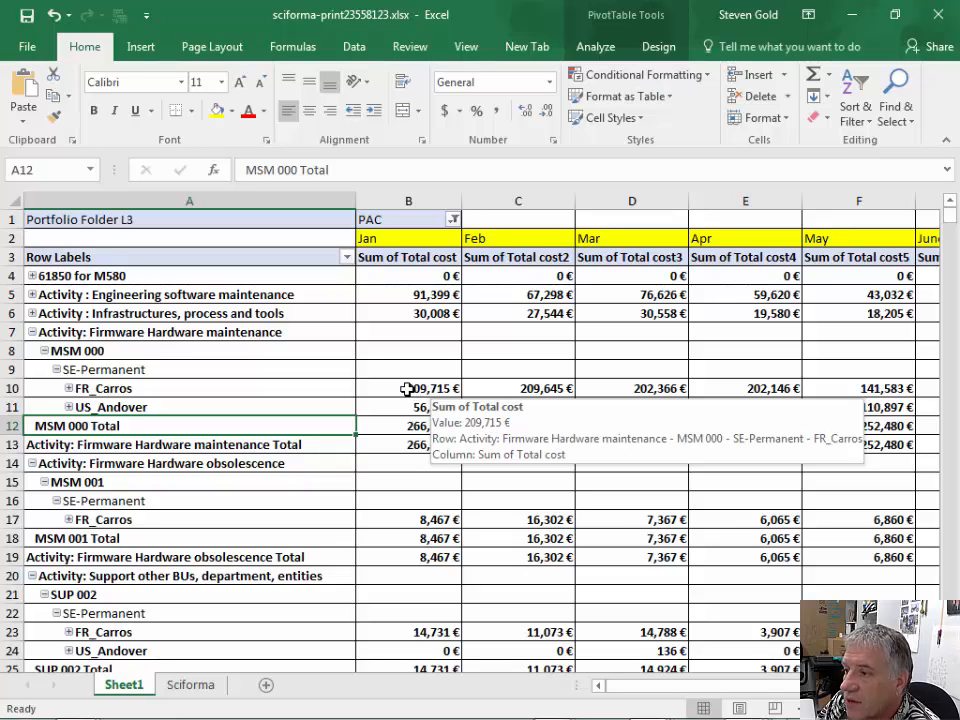
- Hide columns B through H, covering the months Jan to July
click(426, 201)
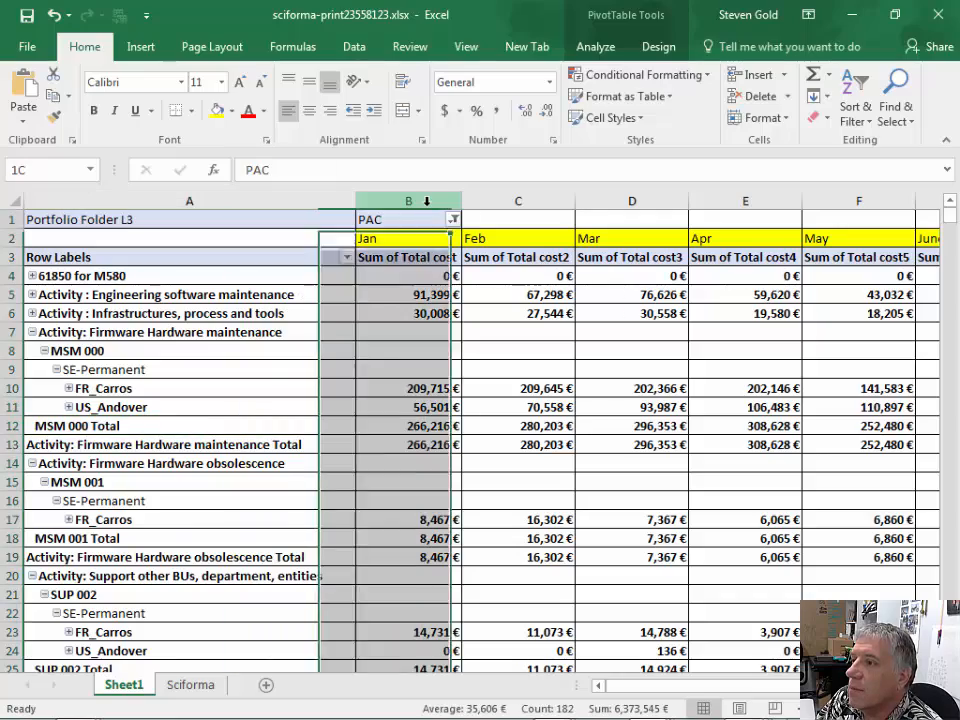
scroll(657, 190, right, 5)
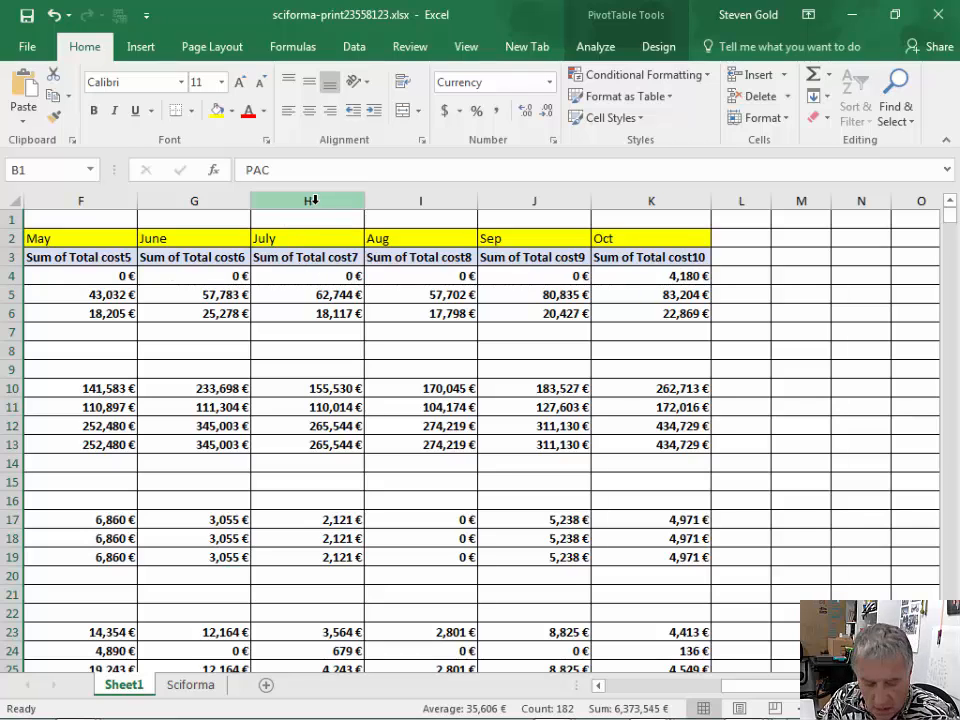
shift+click(314, 200)
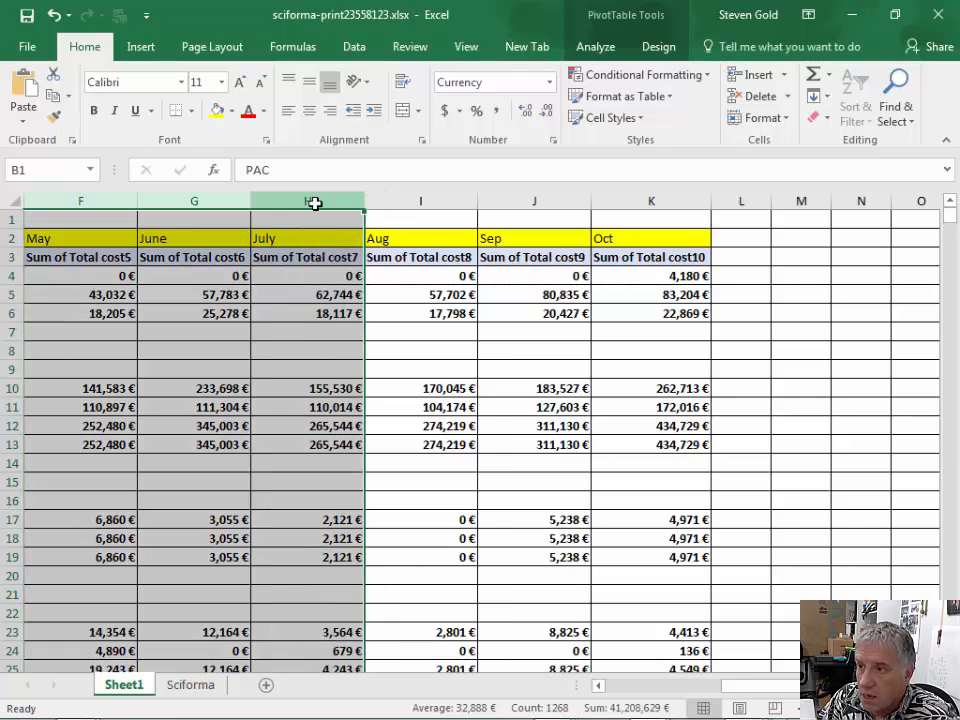
right_click(280, 292)
click(300, 536)
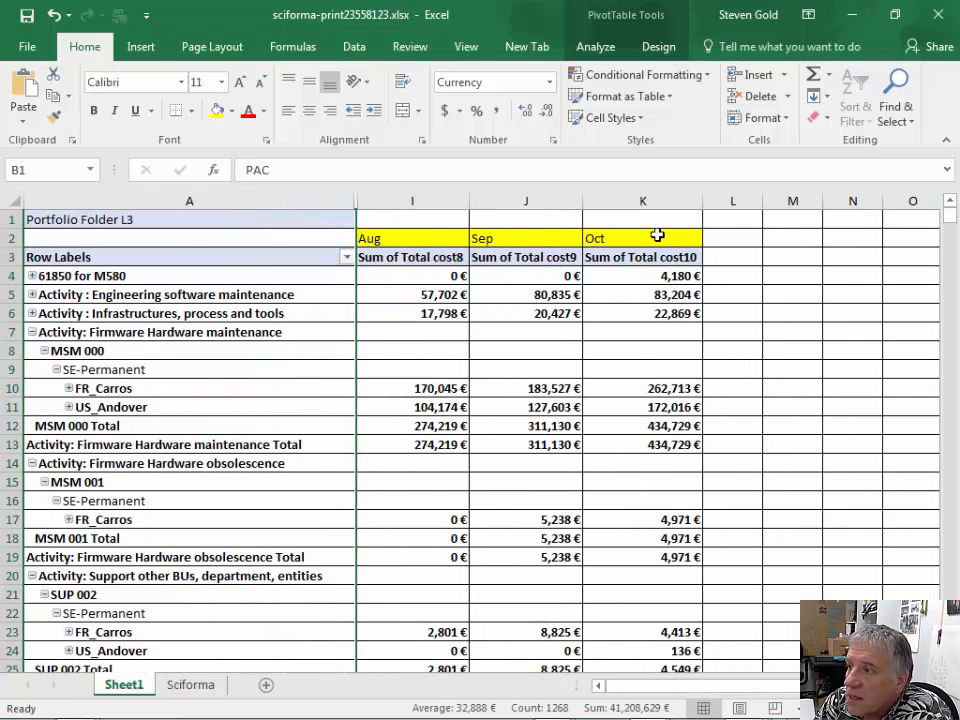
- Narrow the Aug, Sep and Oct columns and turn on text wrapping for the PivotTable header row 3
drag(417, 201, 523, 208)
right_click(12, 257)
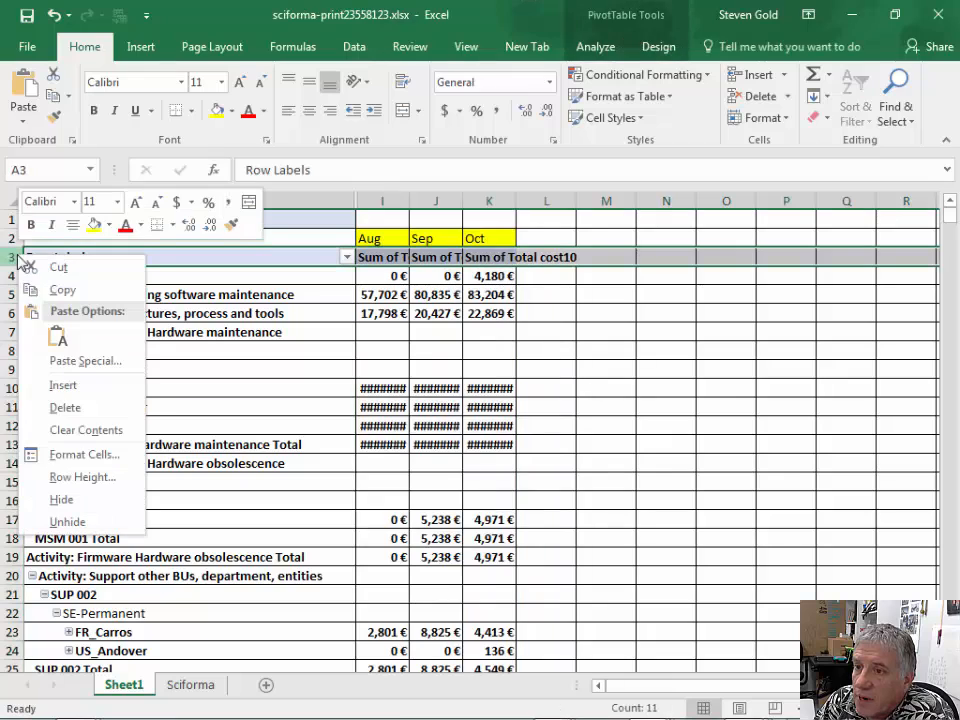
click(82, 457)
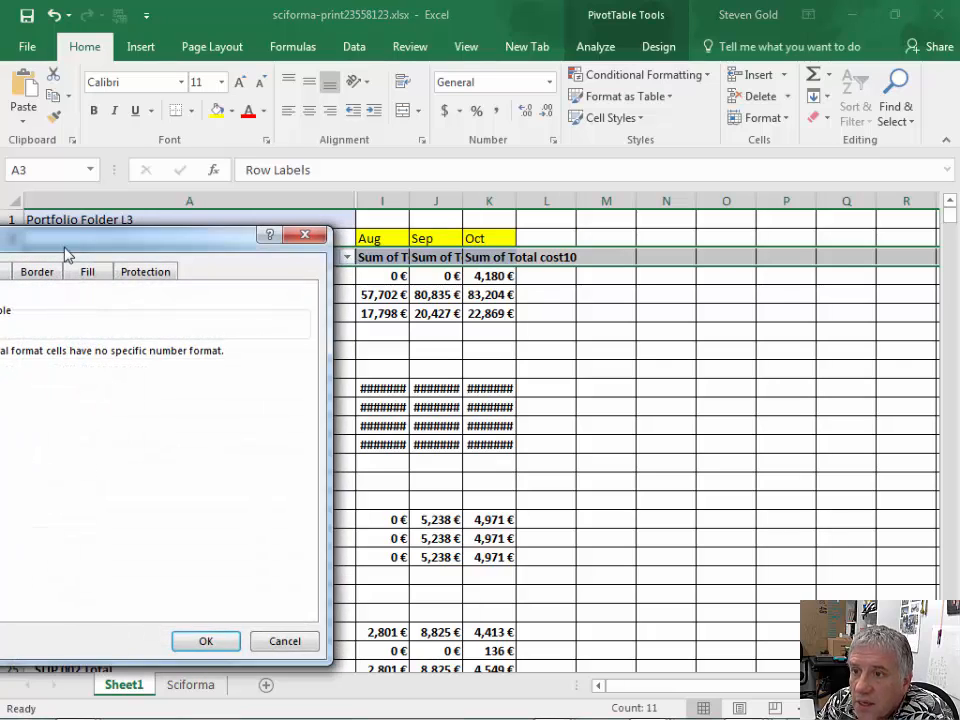
drag(67, 255, 523, 234)
click(383, 248)
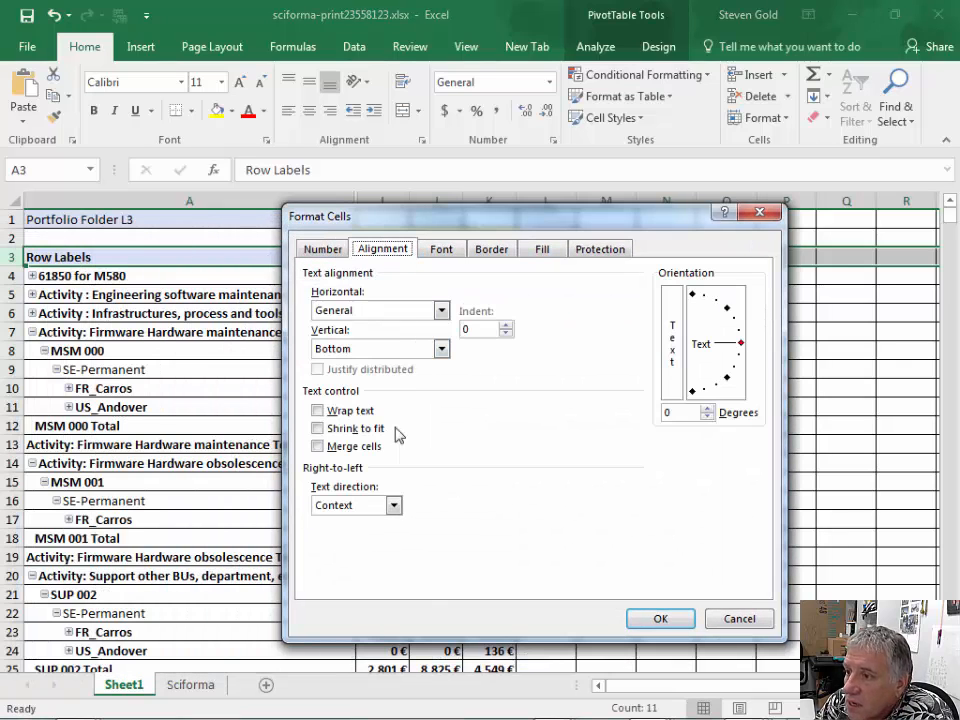
click(318, 410)
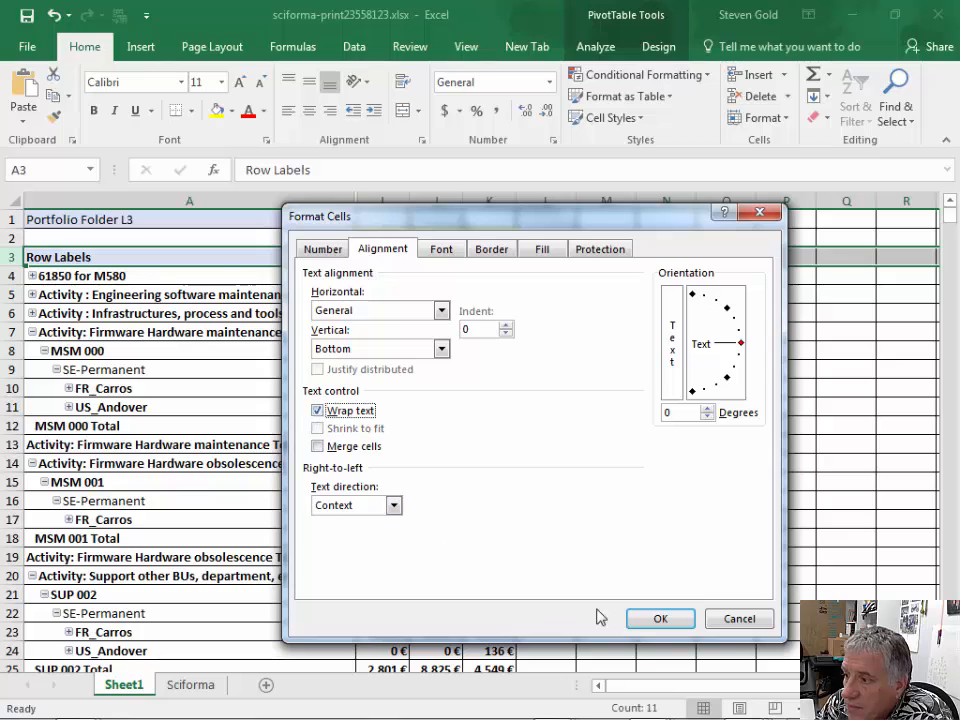
click(660, 618)
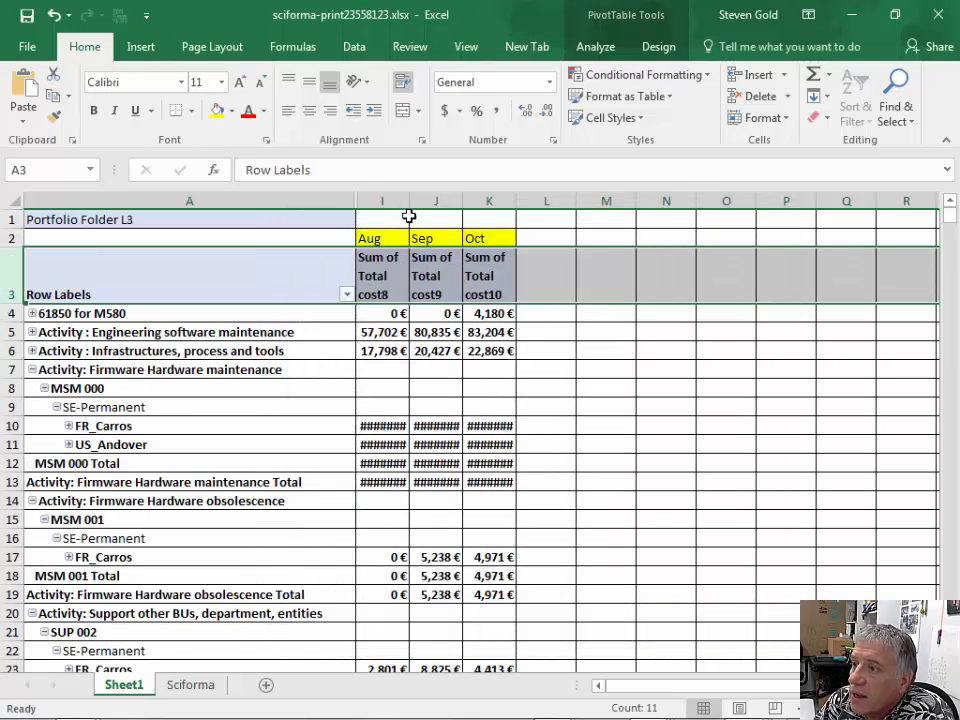
- Widen columns I to K enough to fit the costs, and reduce the height of row 3 to fit two-line headers
drag(399, 197, 488, 199)
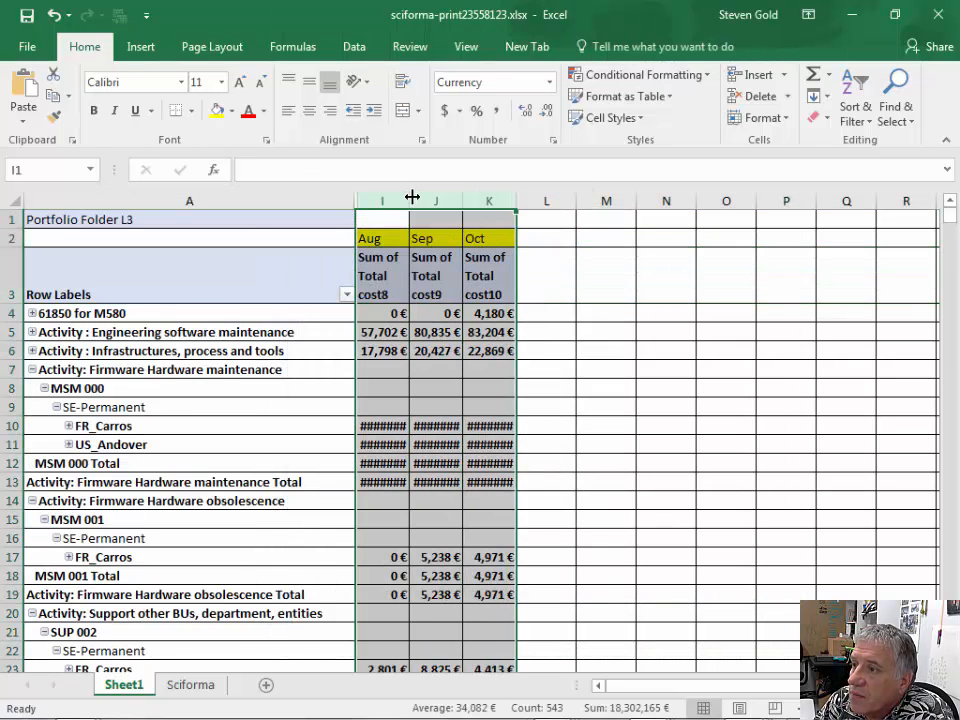
drag(412, 197, 428, 197)
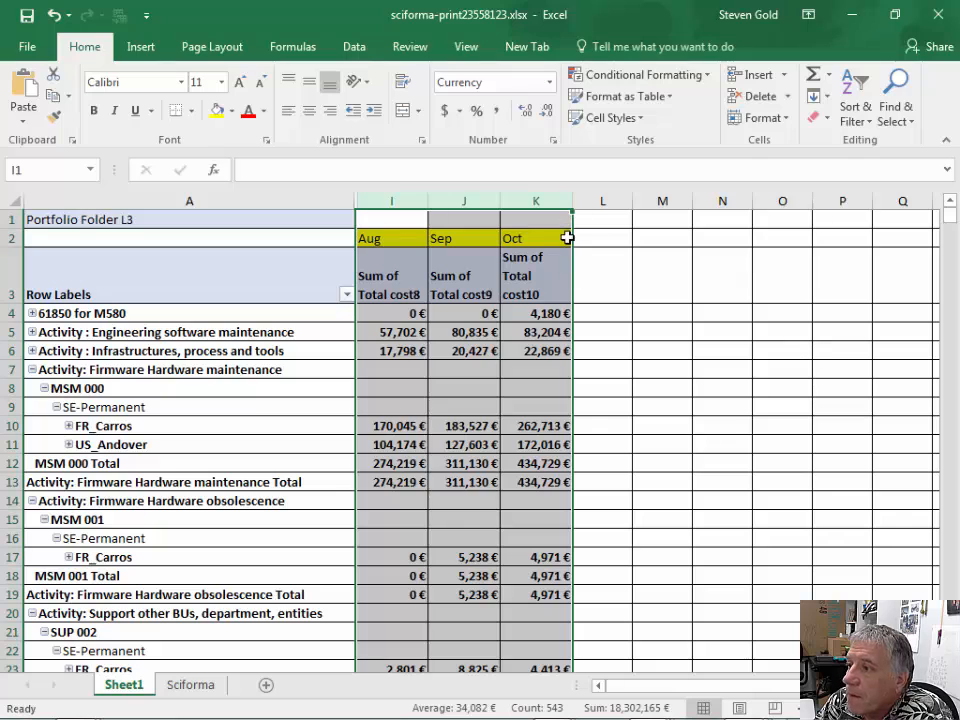
drag(571, 201, 577, 201)
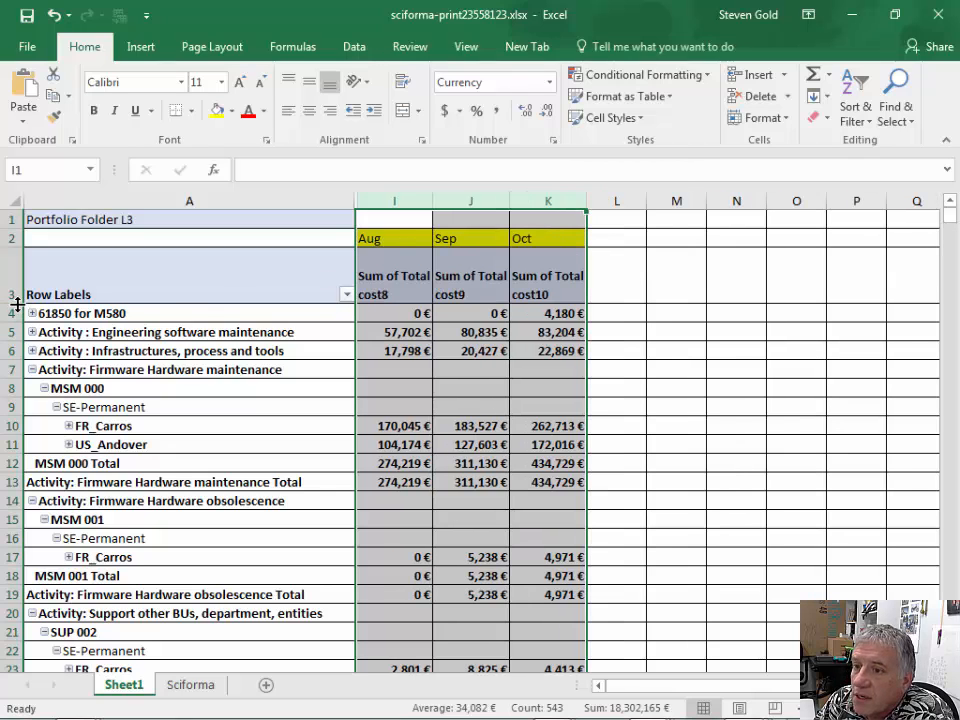
drag(17, 303, 20, 285)
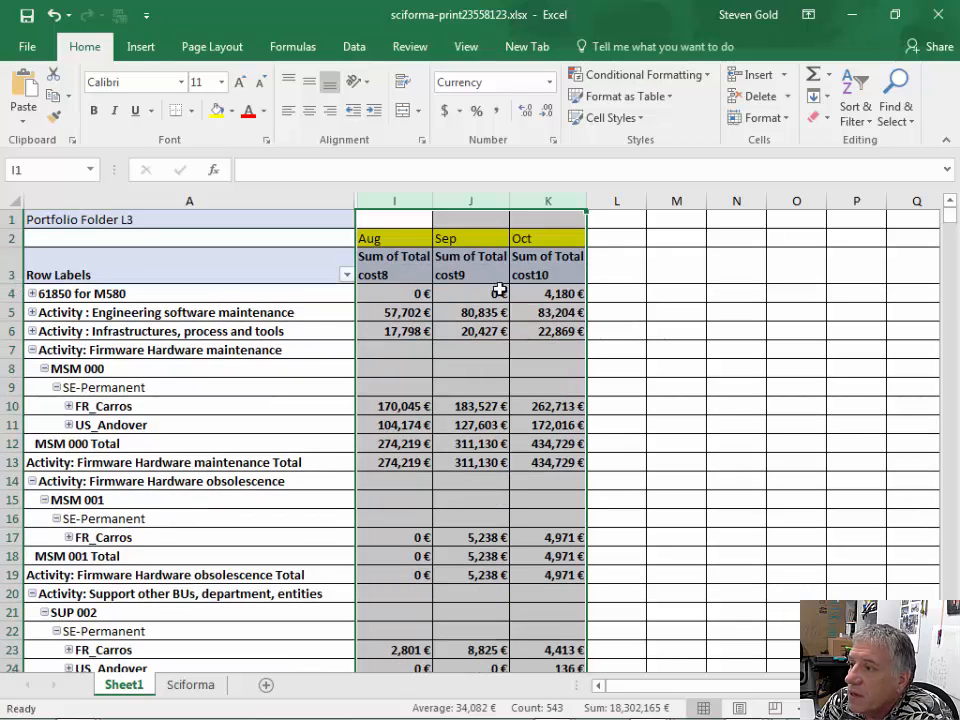
click(617, 285)
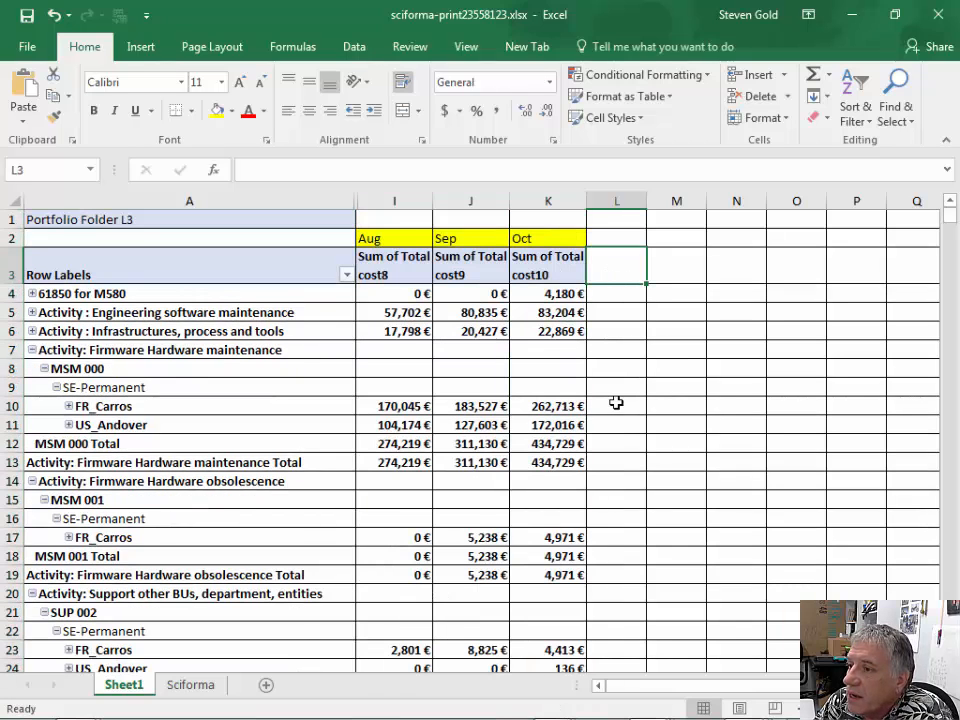
- Collapse each project group from Activity: Firmware Hardware maintenance down through CIP Safety- DO NOT USE - PLEASE DELETE
click(32, 350)
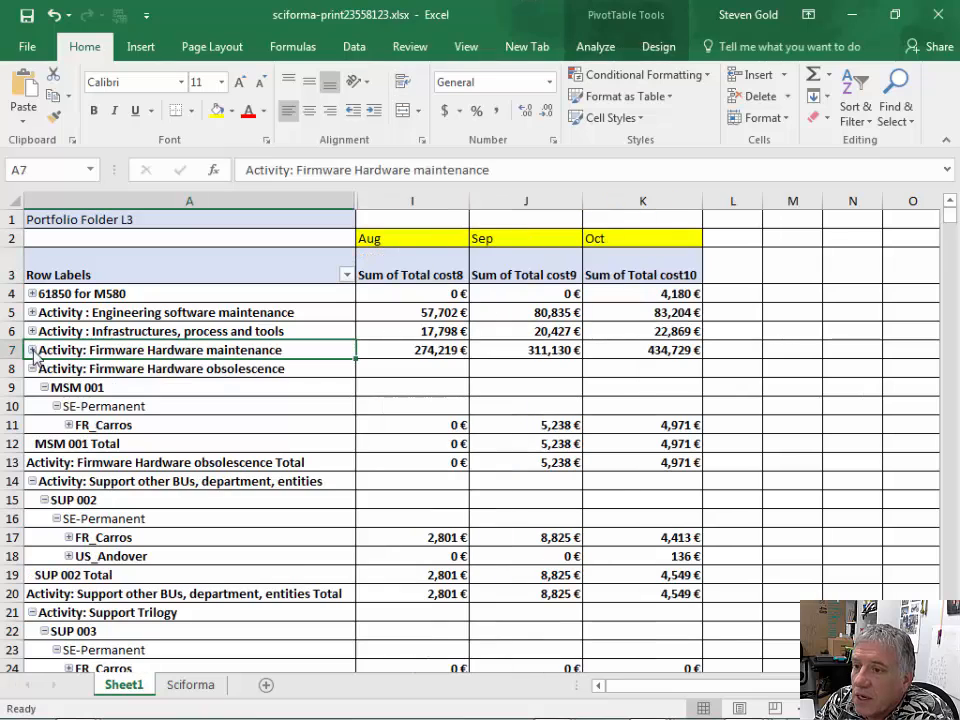
click(31, 369)
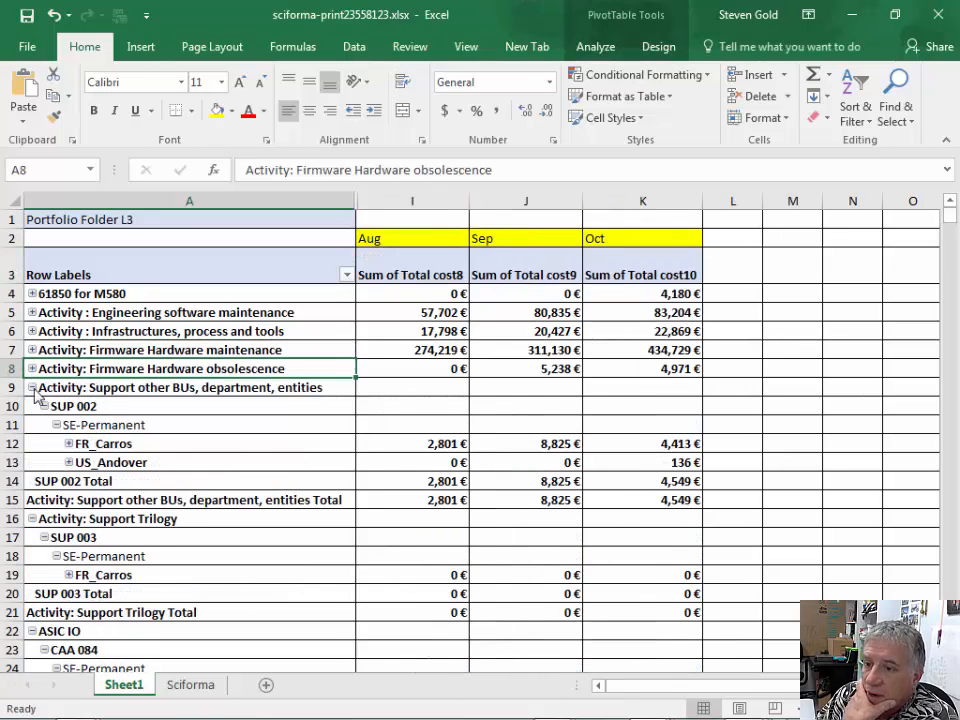
click(32, 387)
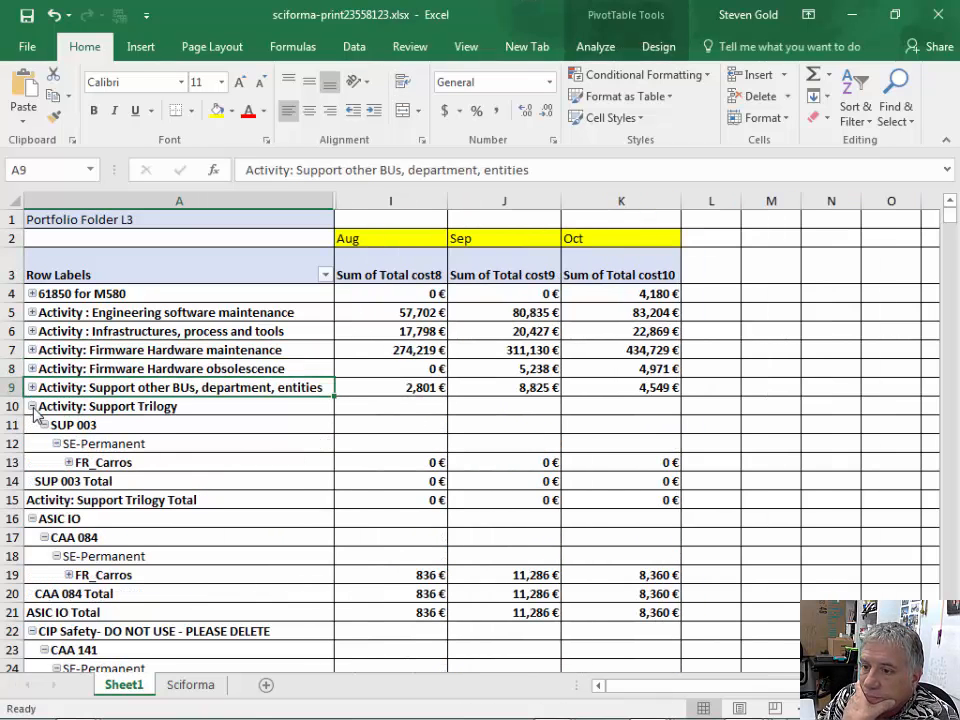
click(31, 406)
click(33, 425)
click(33, 425)
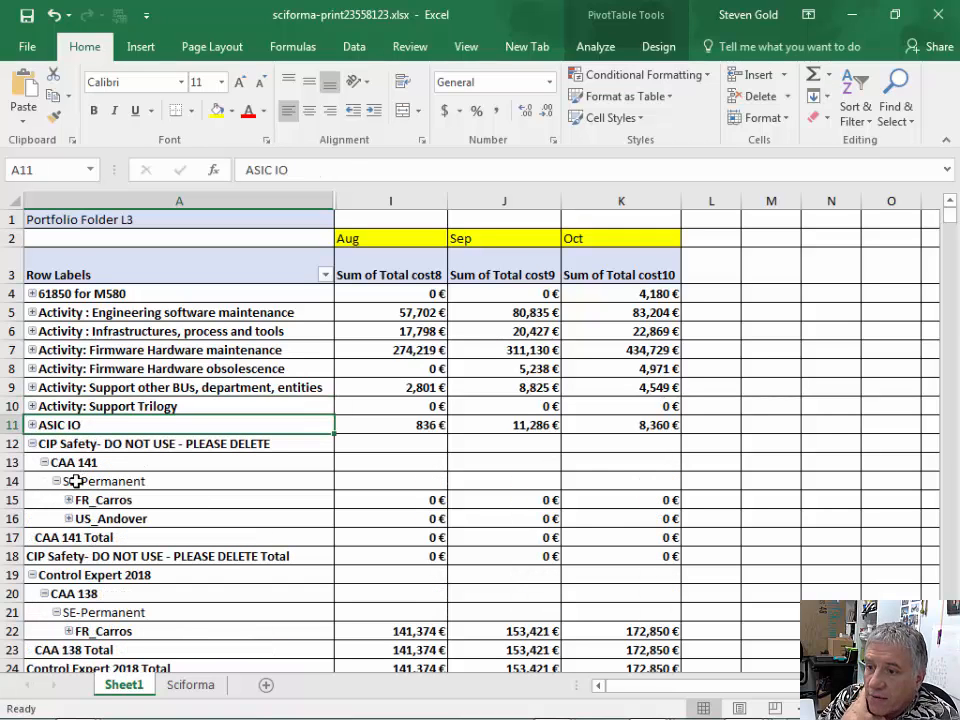
click(32, 444)
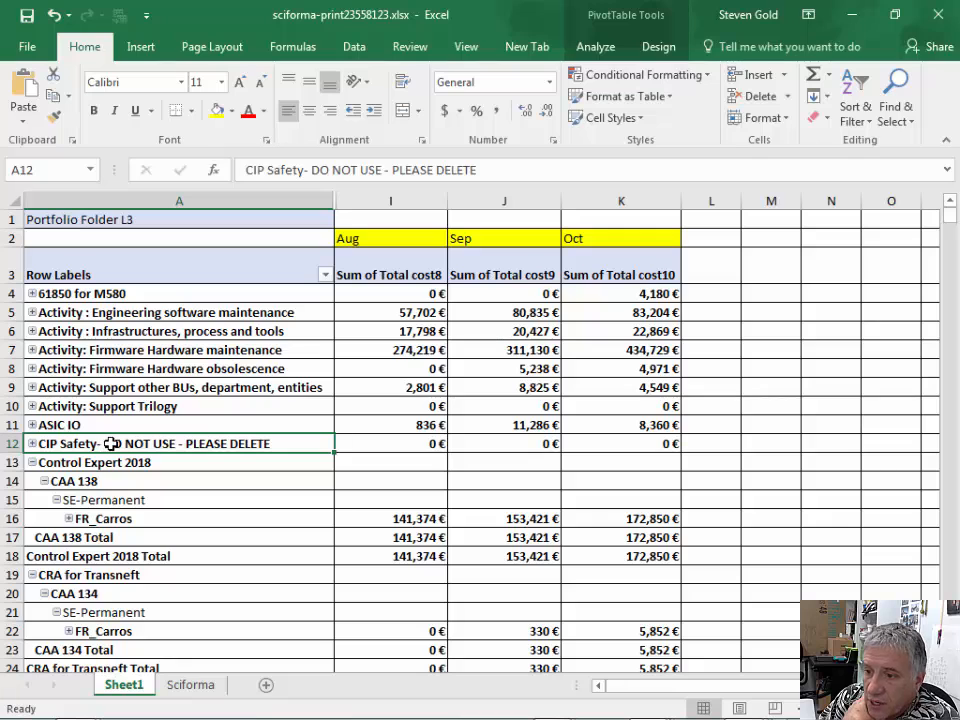
- Expand the Activity: Support other BUs, department, entities group to examine its SUP 002 costs by site, and collapse it again
click(33, 389)
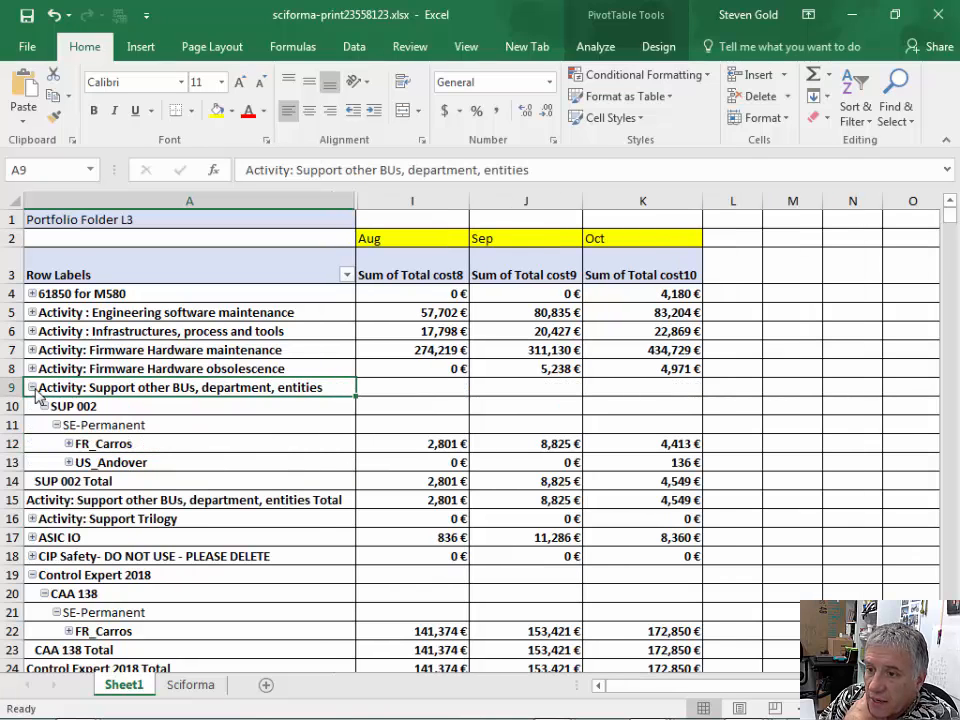
click(105, 405)
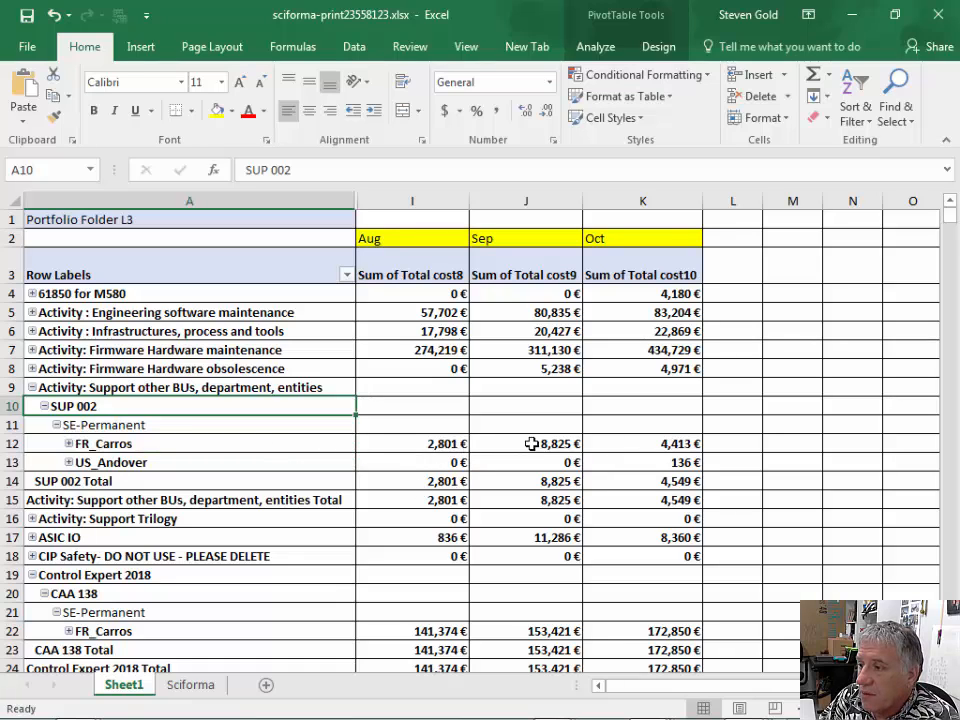
click(33, 389)
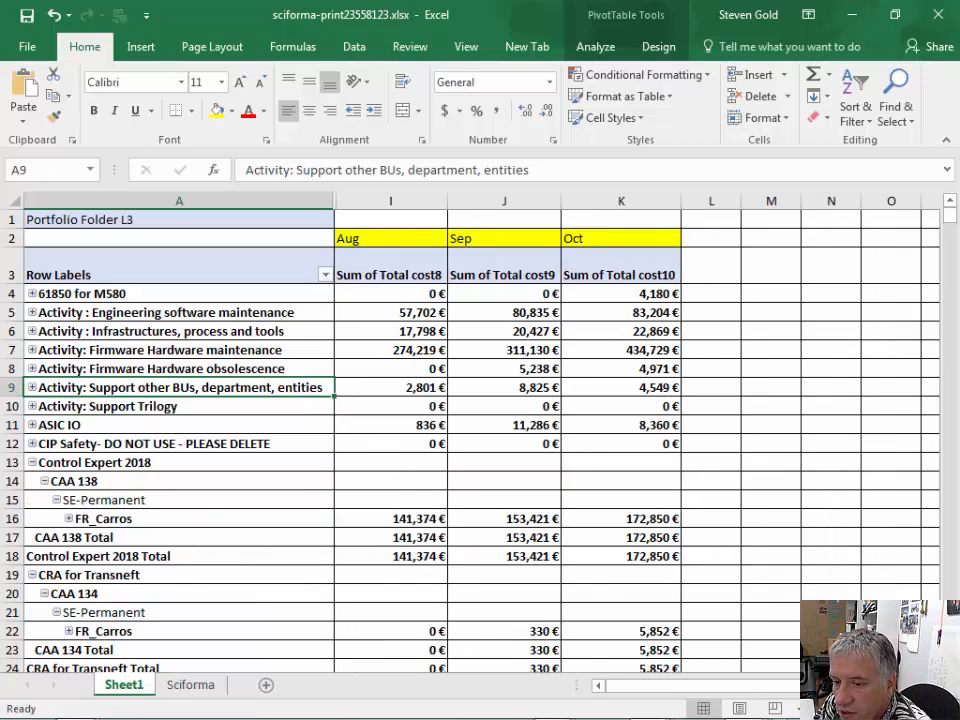
- Switch to Sciforma and open the Planner Cost Industry workspace
key(alt+Tab)
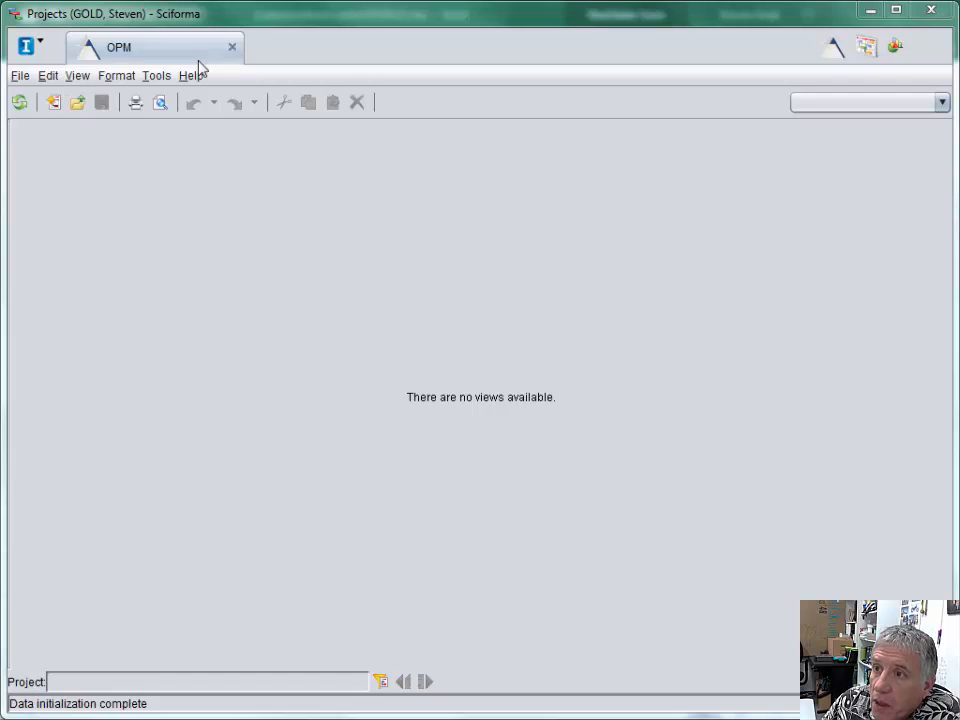
click(40, 47)
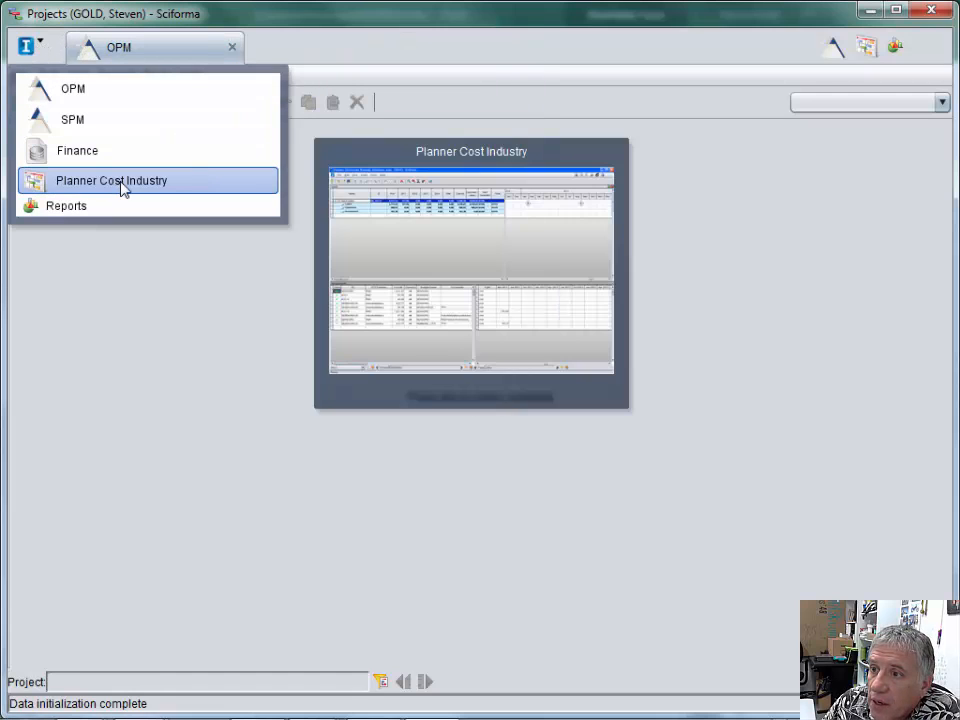
click(122, 186)
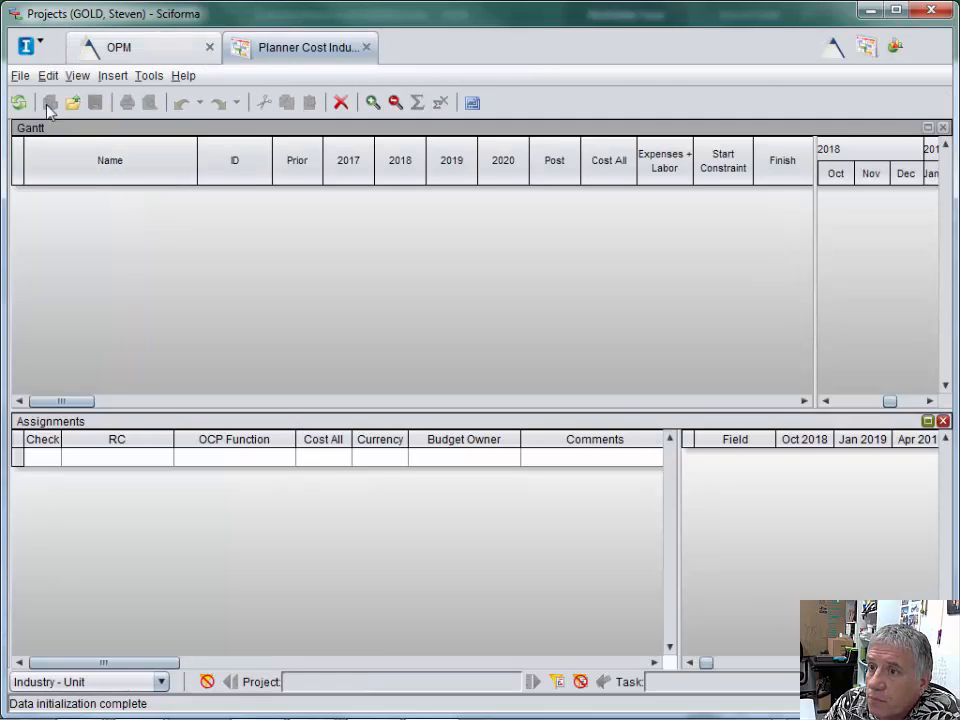
- Bring up the project opening dialog and expand the Ind Digital Plant PAC portfolio filter with its projects selected
click(20, 78)
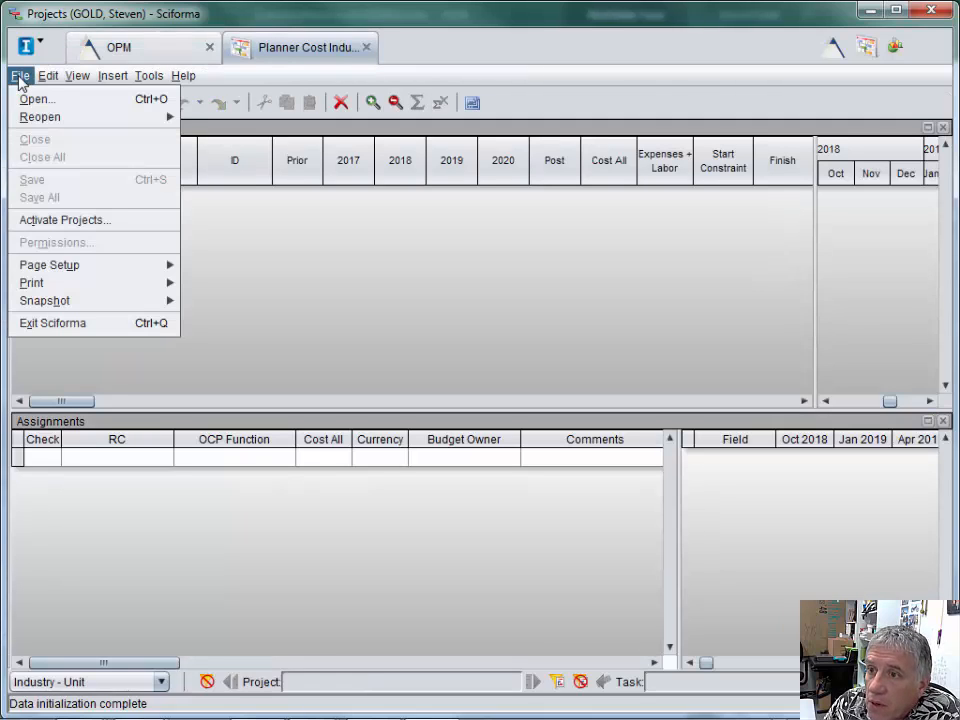
click(34, 100)
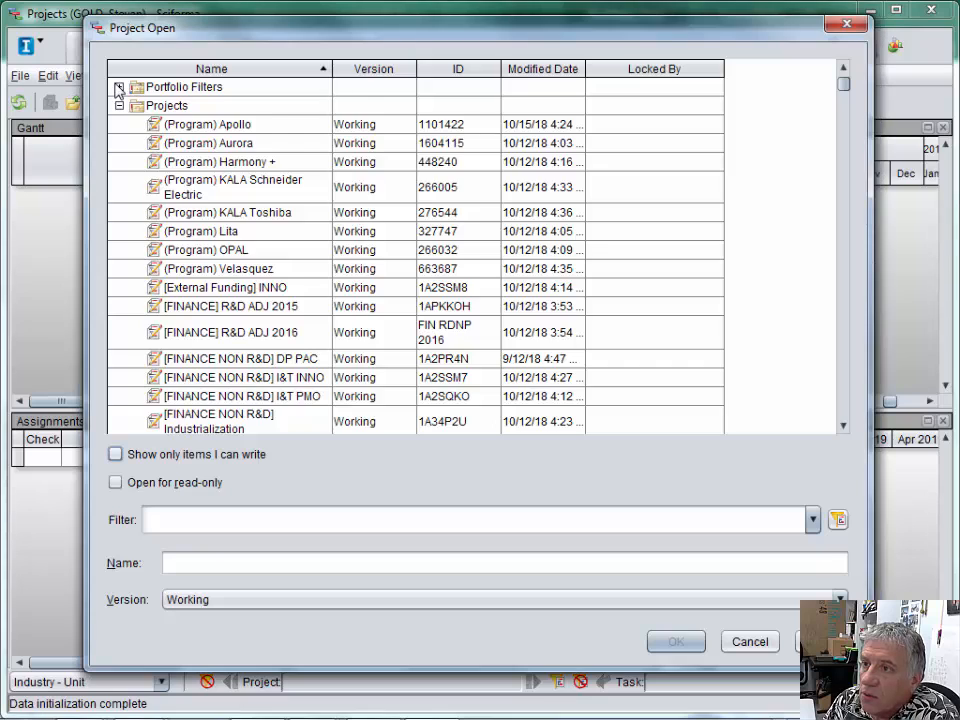
click(119, 88)
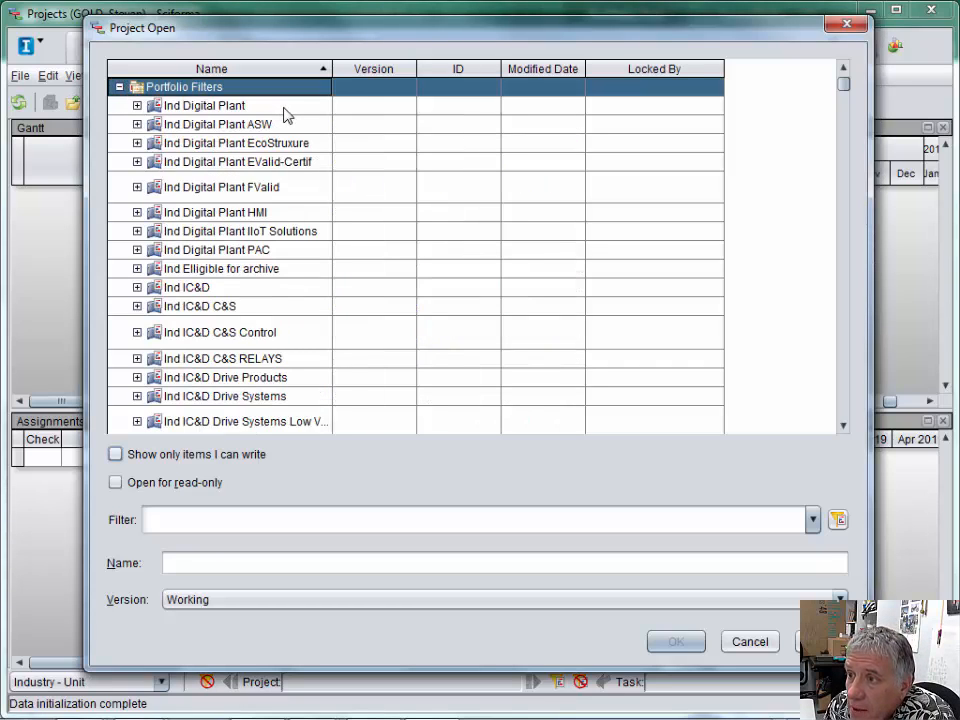
click(192, 254)
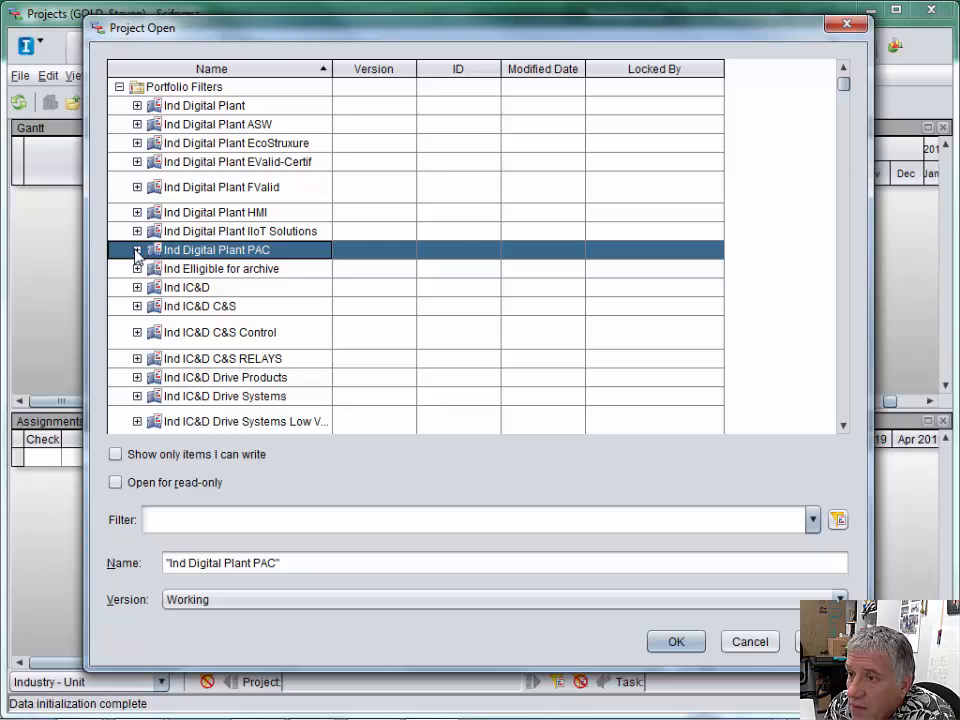
click(137, 250)
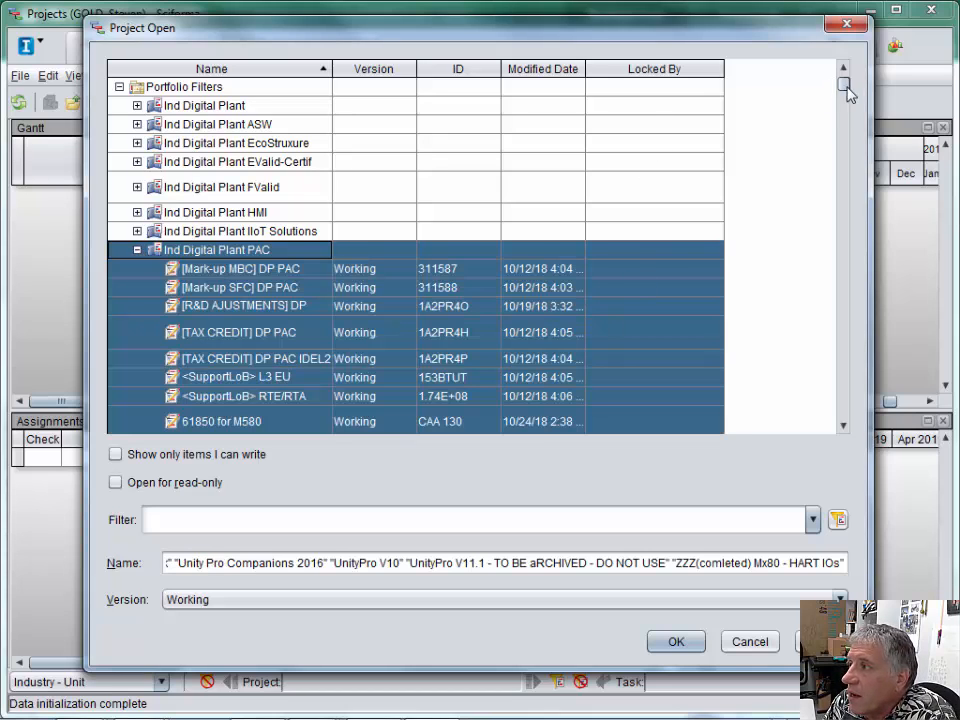
- Look through the project list and the Ind Digital Plant PAC projects, checking which entries are locked by someone
drag(840, 87, 843, 146)
click(843, 124)
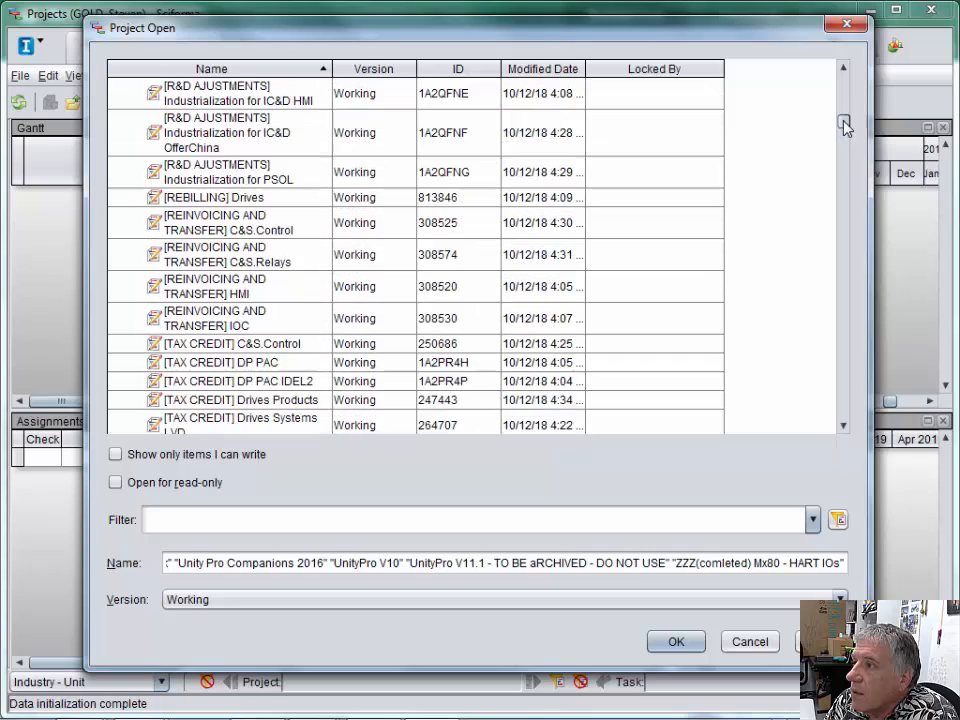
click(842, 70)
click(842, 70)
click(842, 72)
click(842, 72)
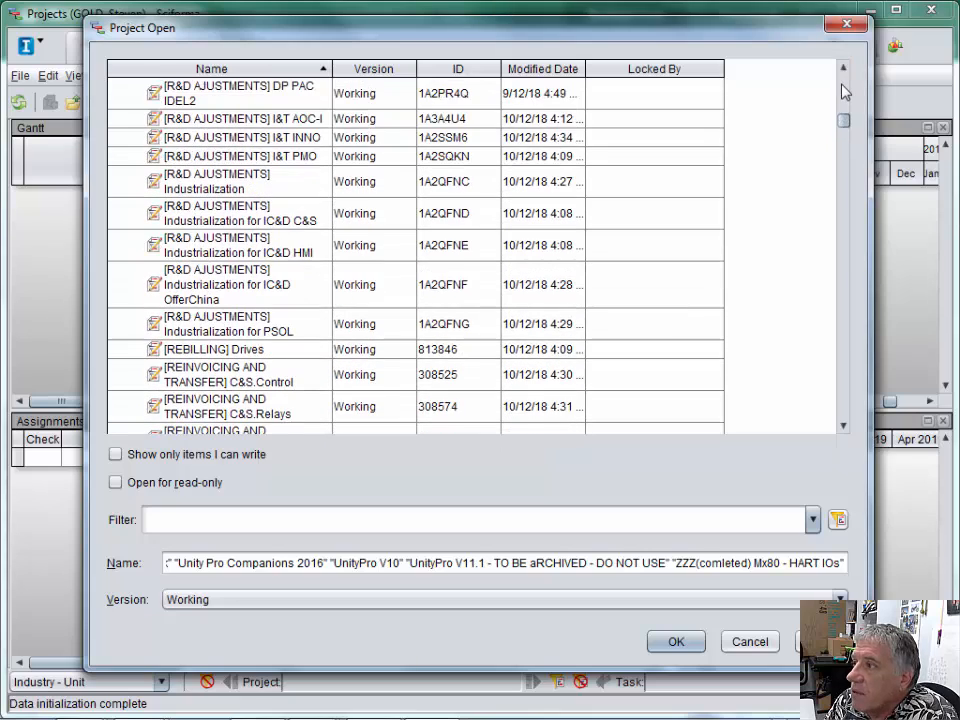
click(843, 85)
click(843, 85)
click(843, 85)
click(843, 85)
click(843, 90)
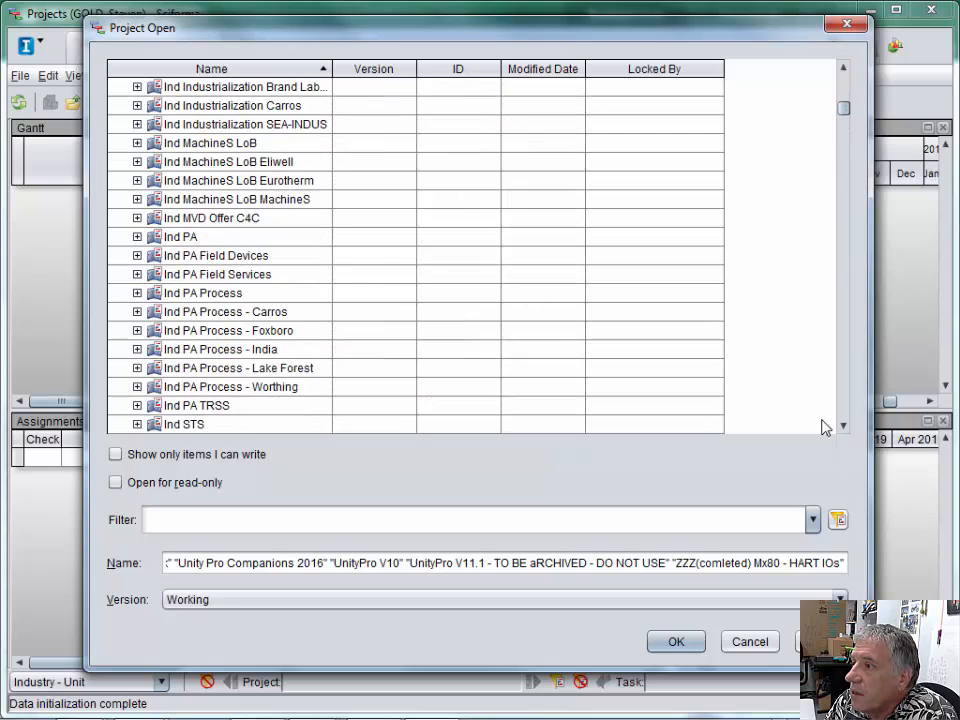
click(848, 413)
click(848, 413)
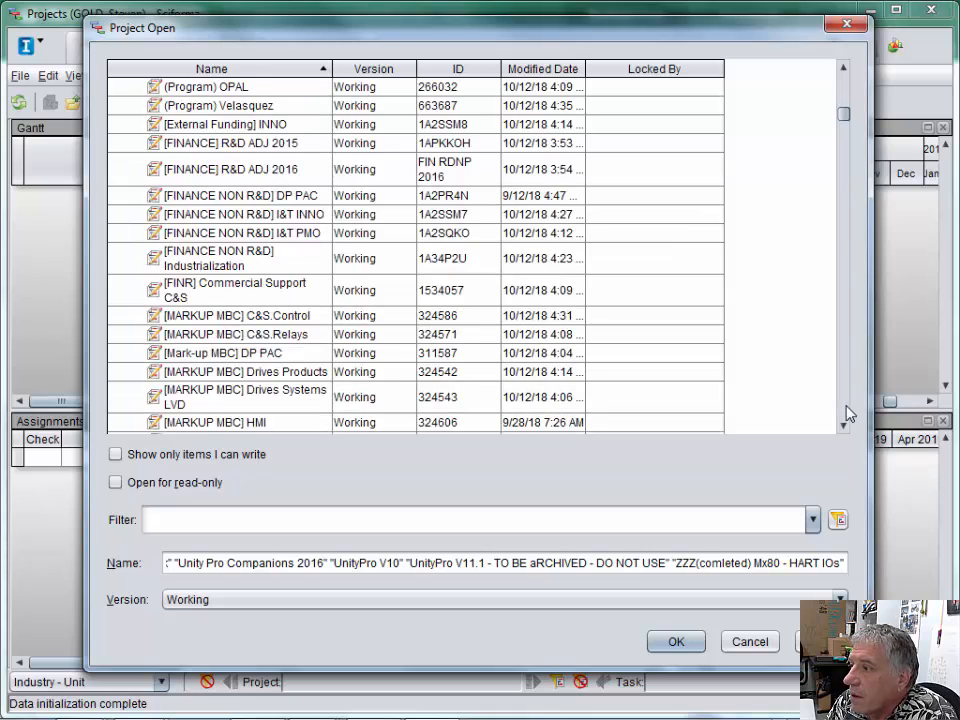
click(848, 413)
click(848, 413)
click(848, 413)
click(848, 413)
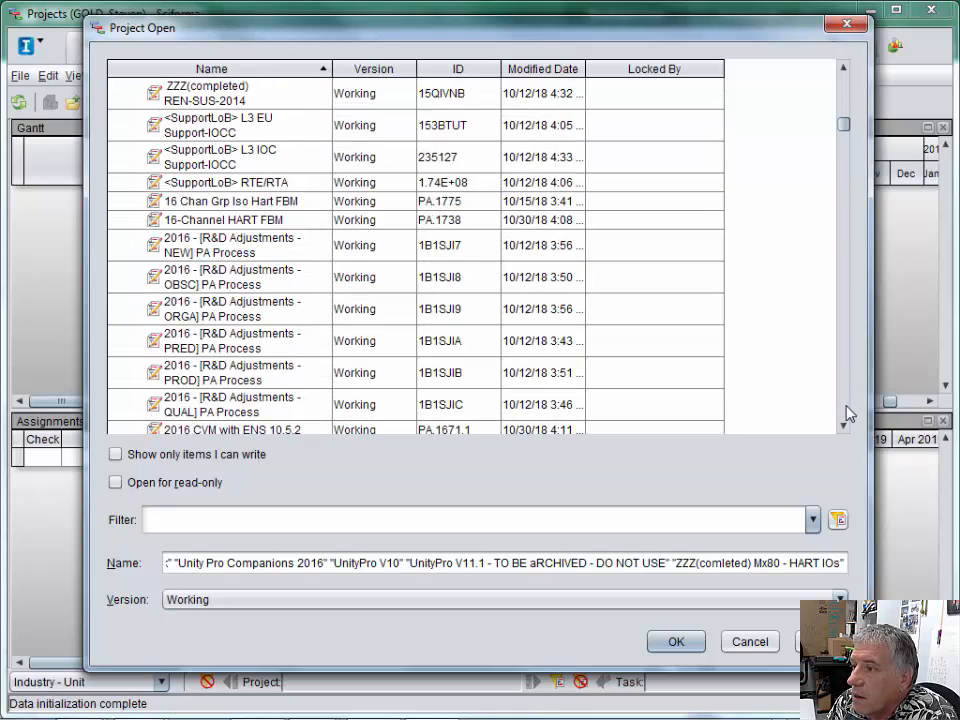
click(848, 413)
click(848, 413)
click(848, 413)
click(848, 413)
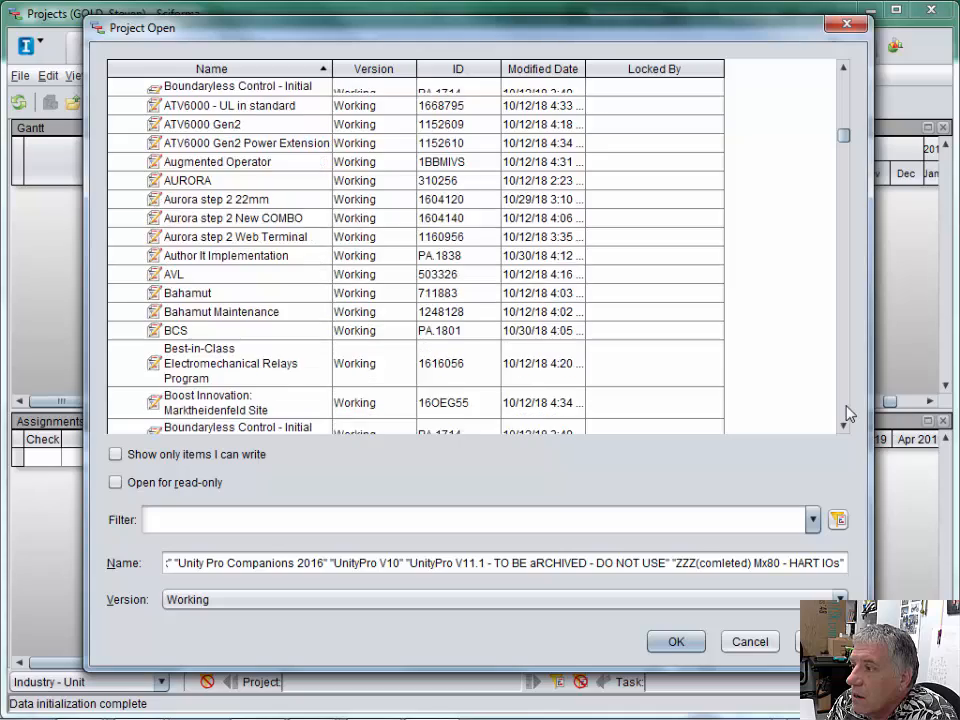
click(848, 413)
click(848, 413)
click(848, 413)
click(848, 413)
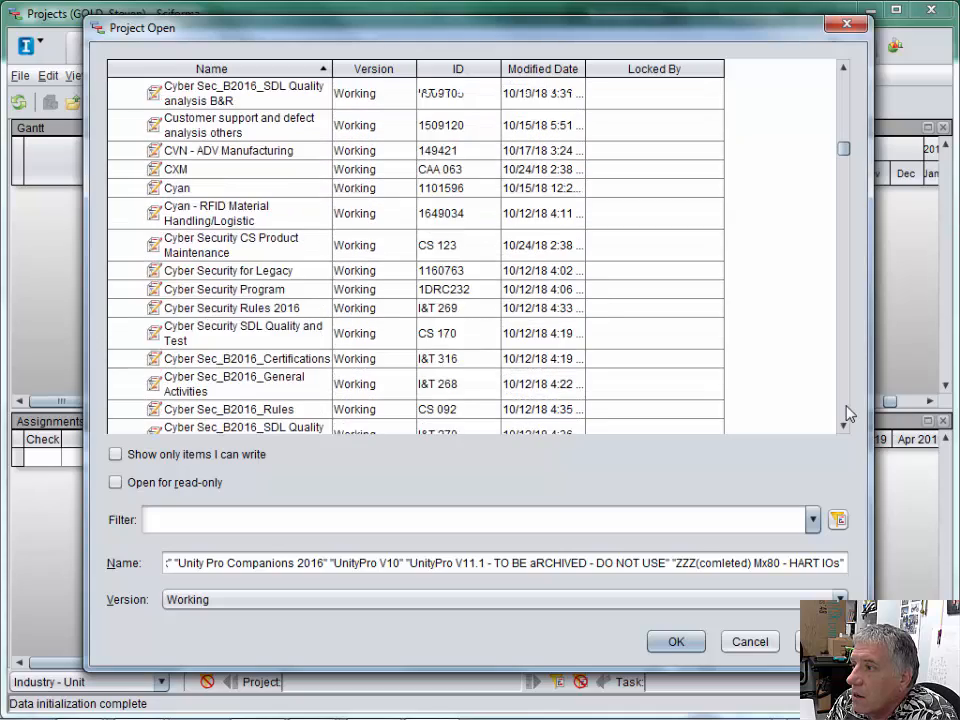
click(848, 413)
click(848, 413)
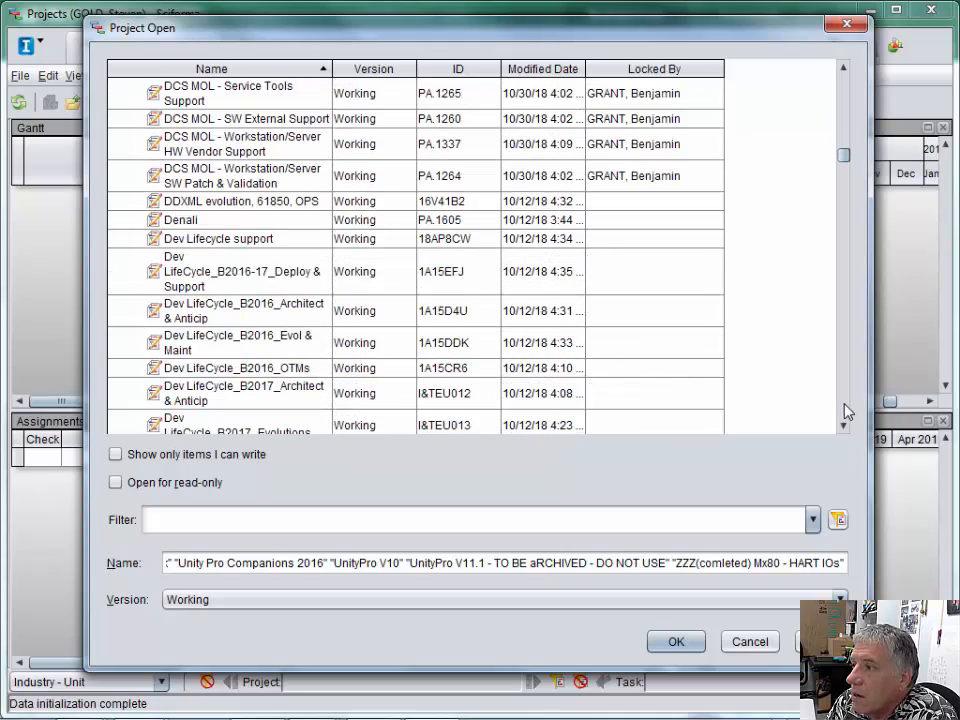
click(842, 90)
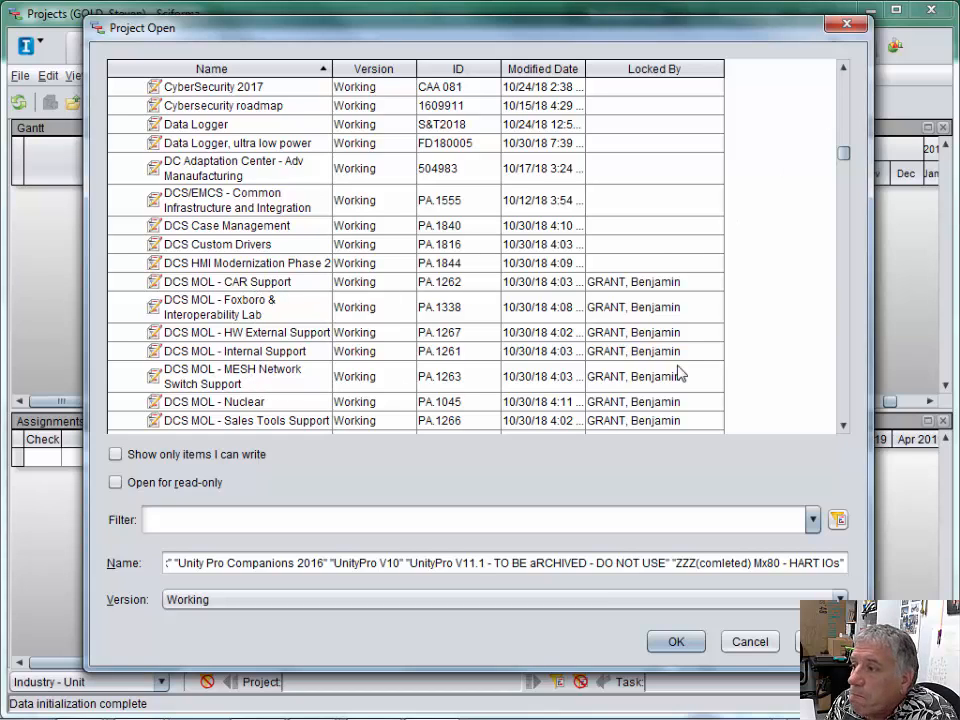
click(845, 95)
click(845, 95)
click(843, 90)
click(843, 90)
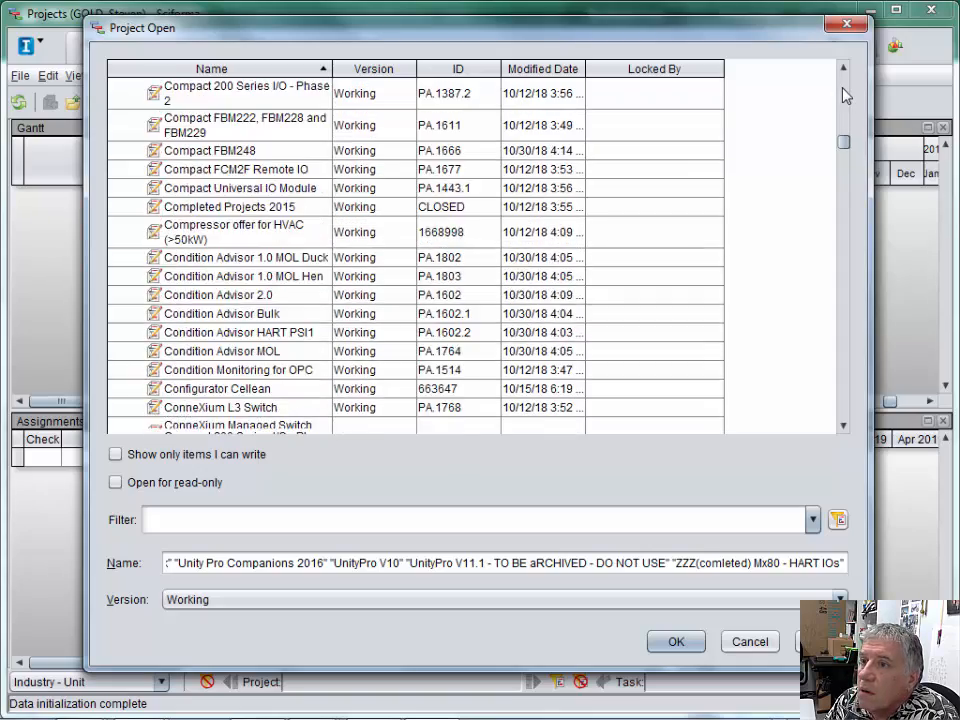
click(843, 90)
click(843, 90)
click(843, 90)
click(843, 90)
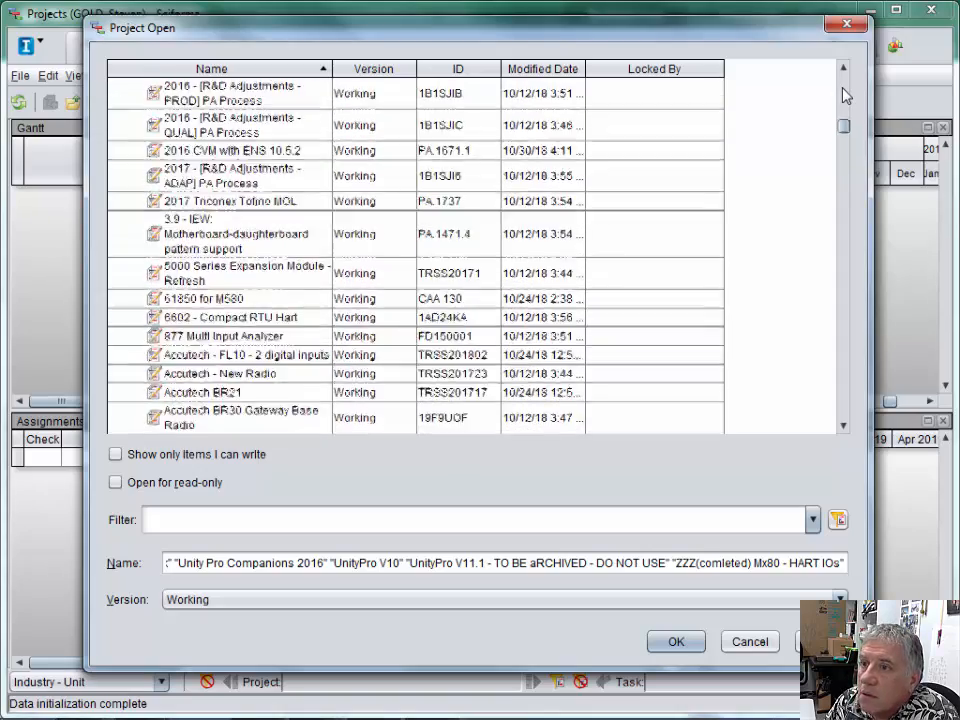
click(843, 90)
click(843, 90)
click(843, 90)
click(843, 90)
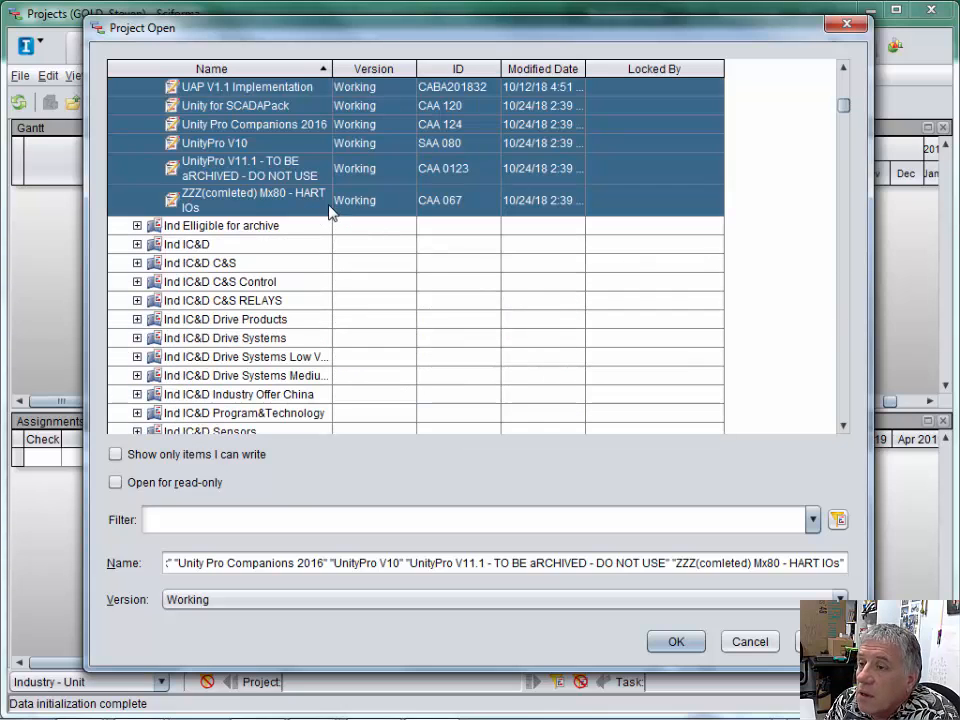
click(843, 67)
click(843, 67)
click(843, 67)
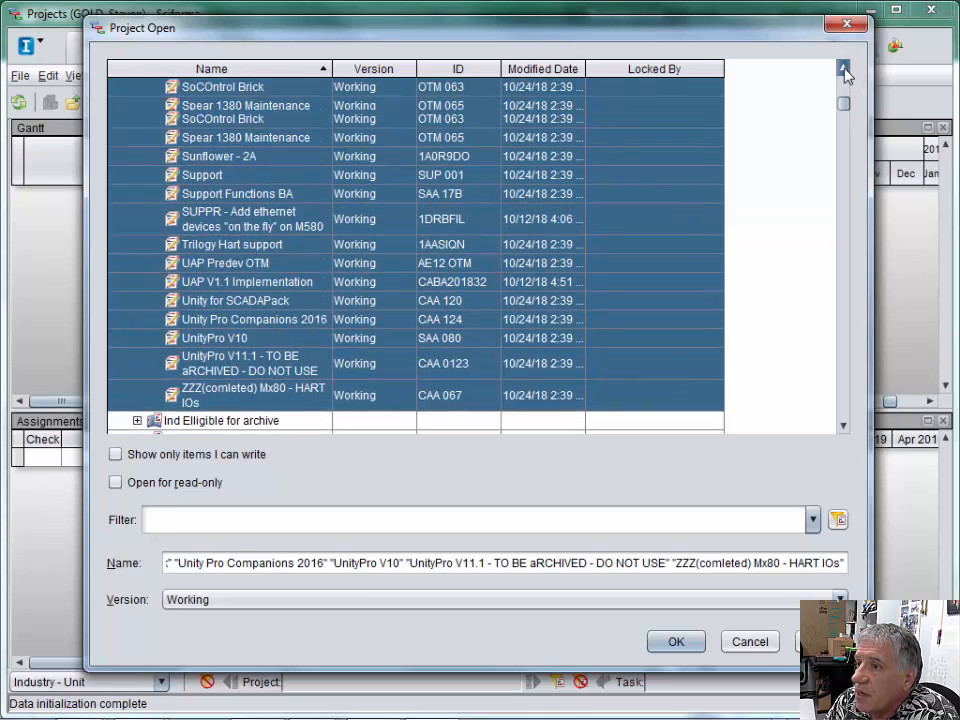
click(843, 67)
click(843, 67)
click(843, 67)
click(843, 67)
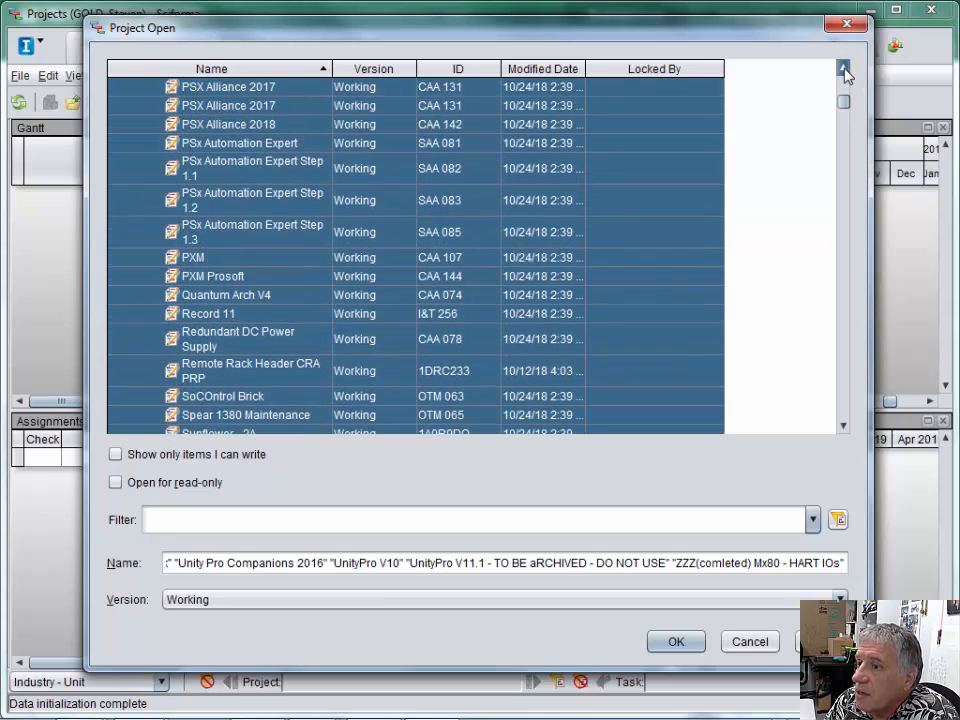
click(843, 67)
click(843, 67)
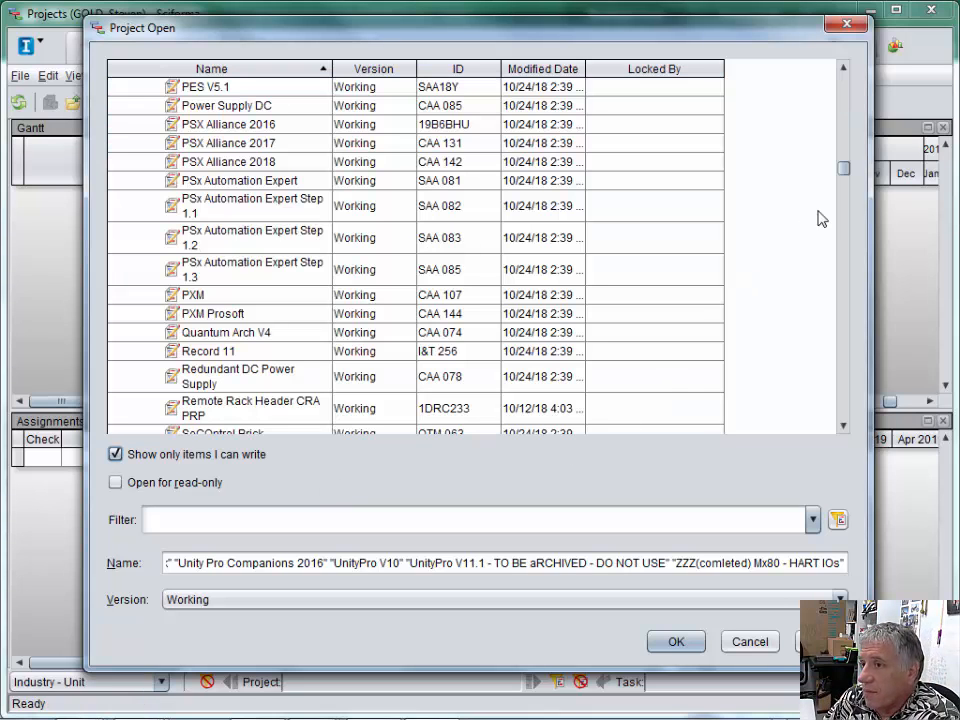
- Restrict the list to writable items and open all projects under the Ind Digital Plant PAC portfolio filter
click(843, 67)
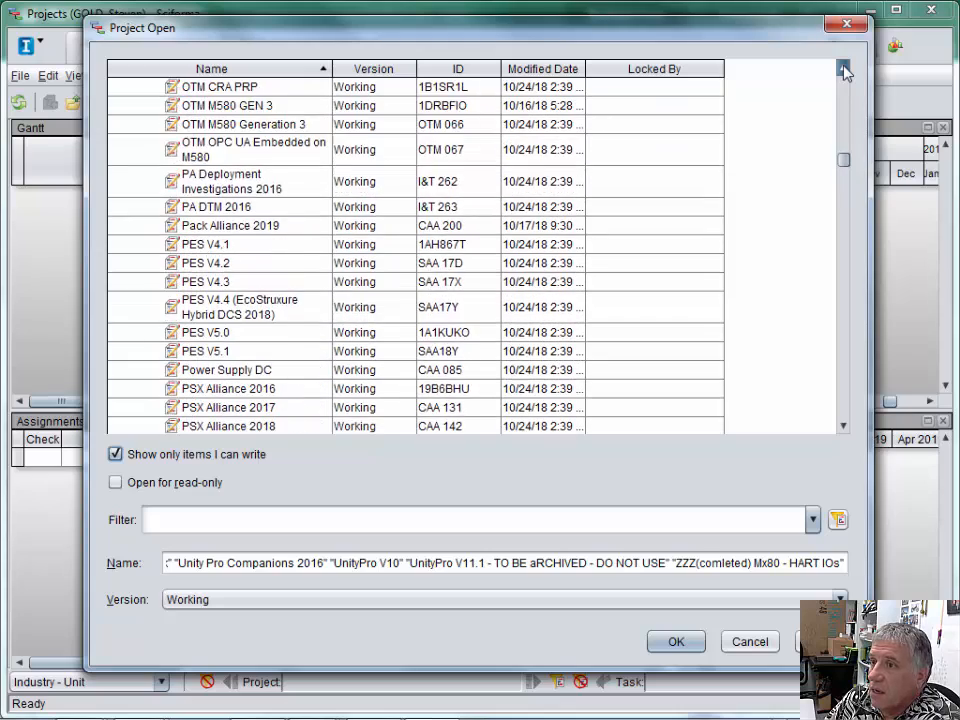
drag(843, 158, 843, 70)
click(209, 108)
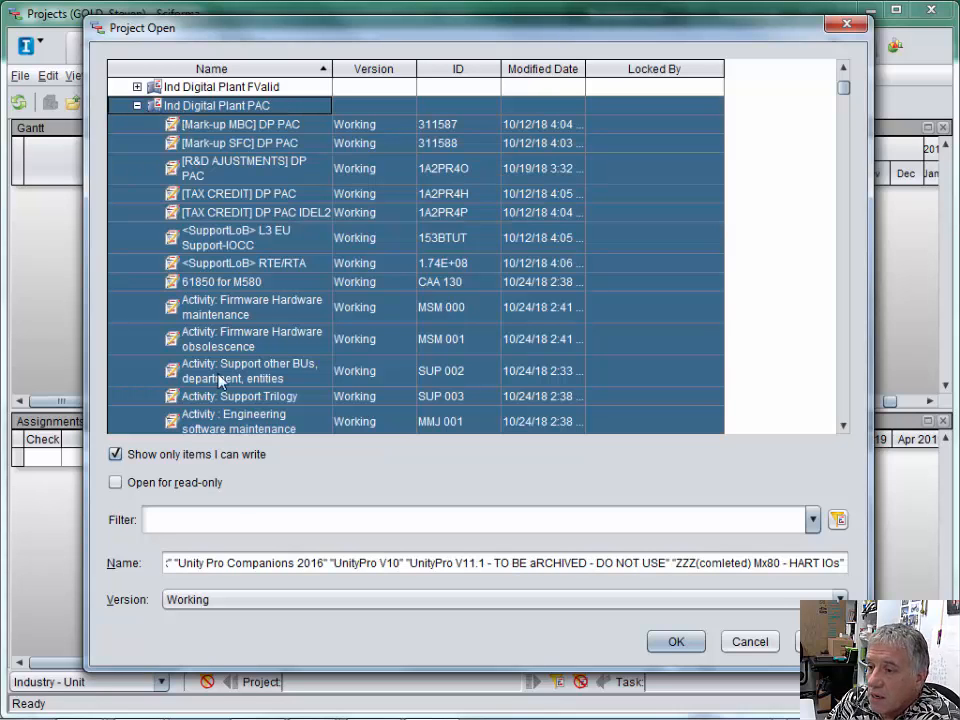
click(688, 648)
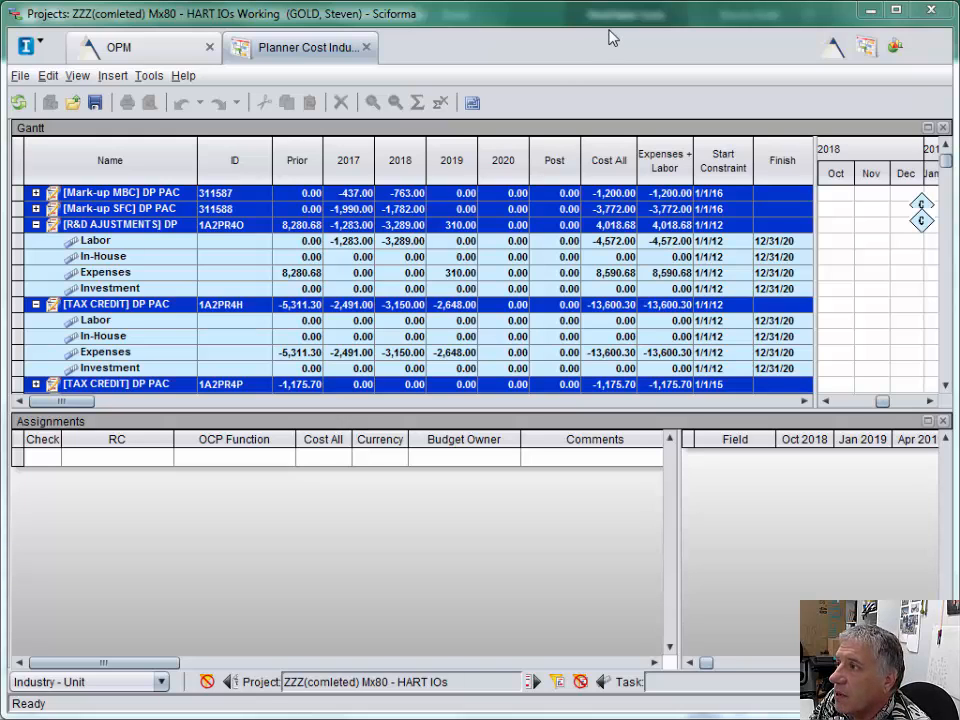
- Arrange the Excel workbook and the Sciforma planner window side by side, each filling half the screen at full height
drag(624, 28, 955, 15)
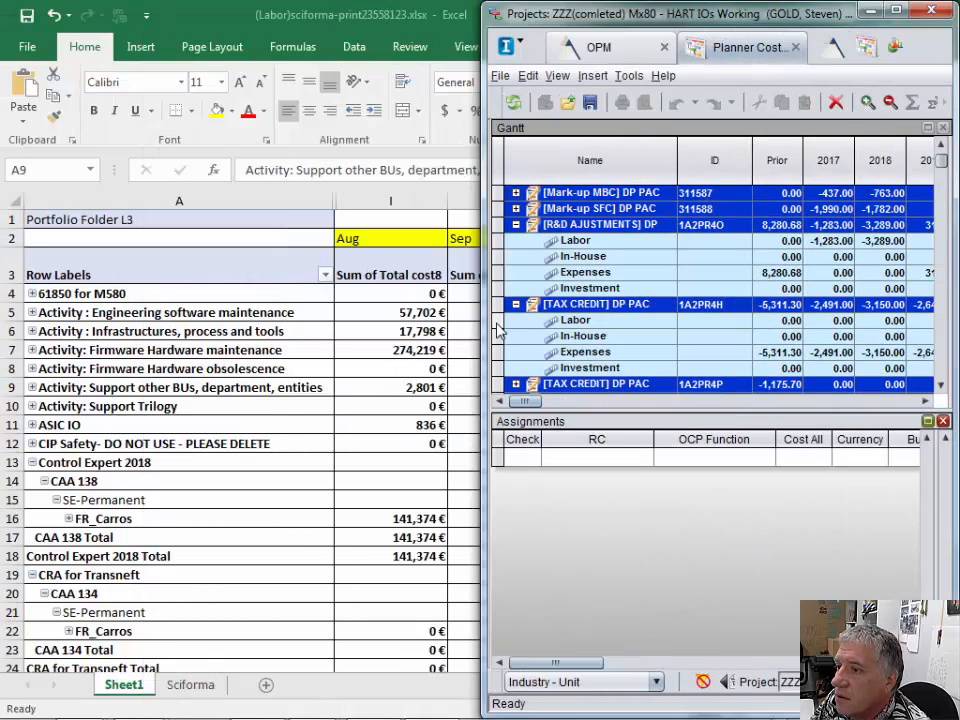
click(248, 20)
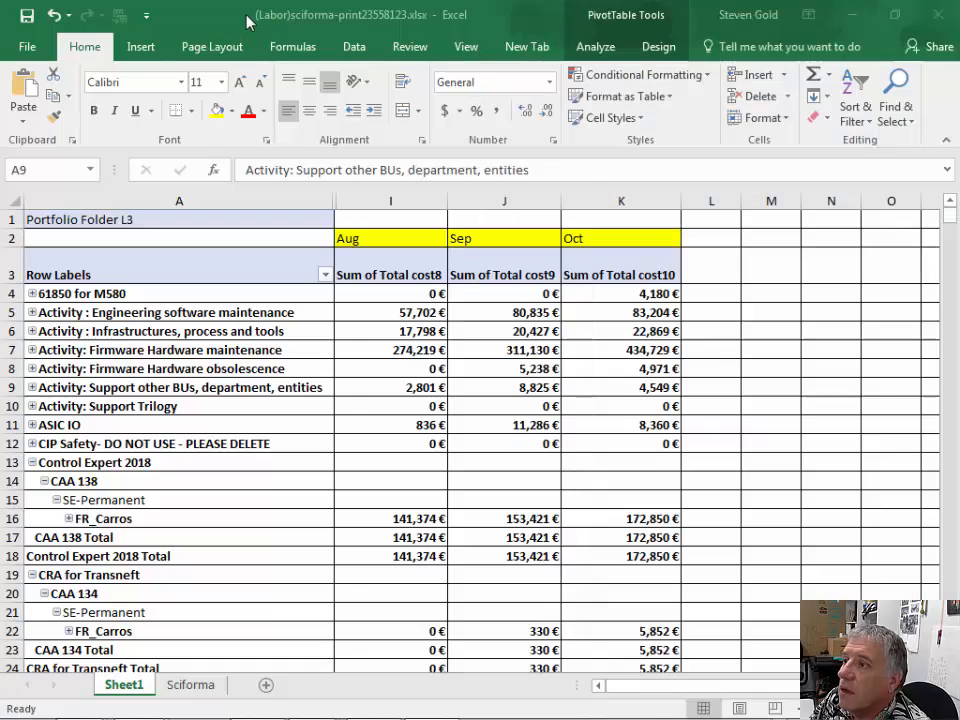
click(895, 15)
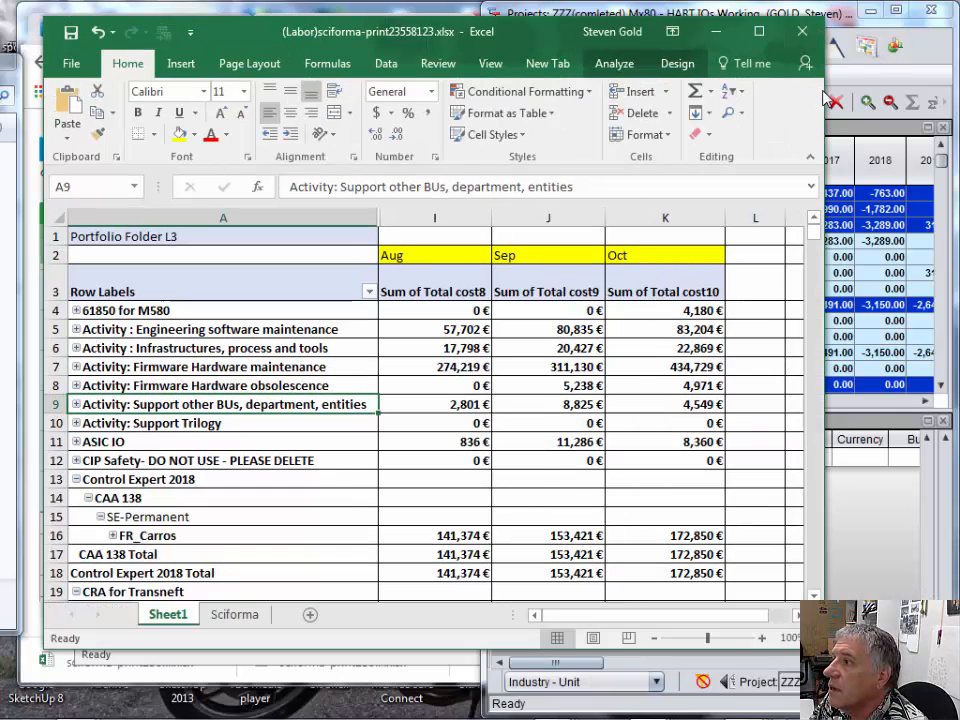
drag(826, 97, 543, 112)
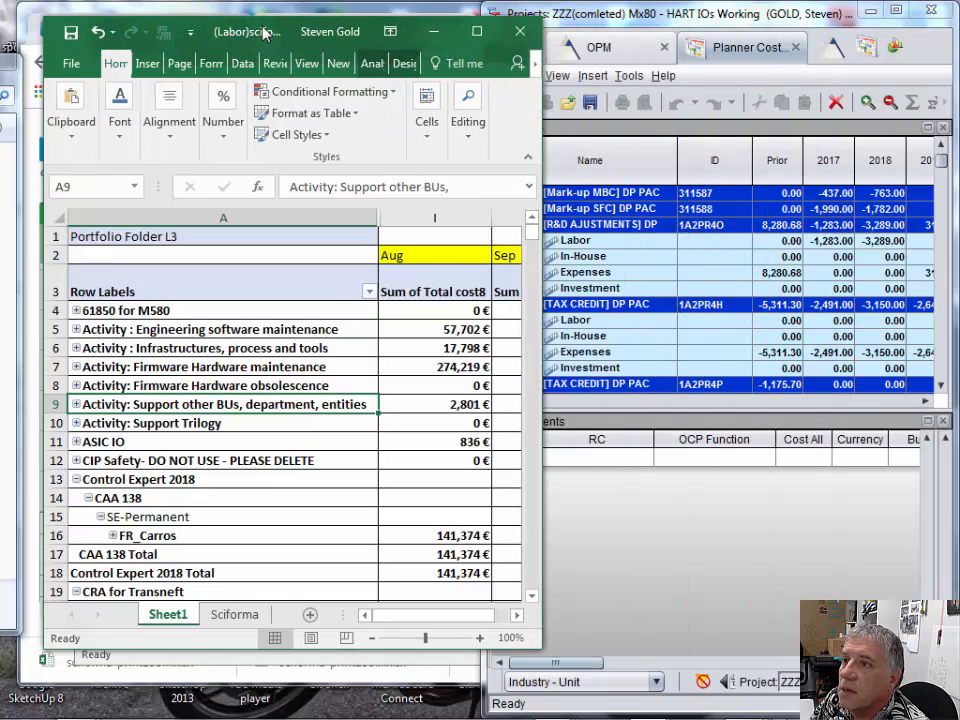
drag(289, 31, 253, 18)
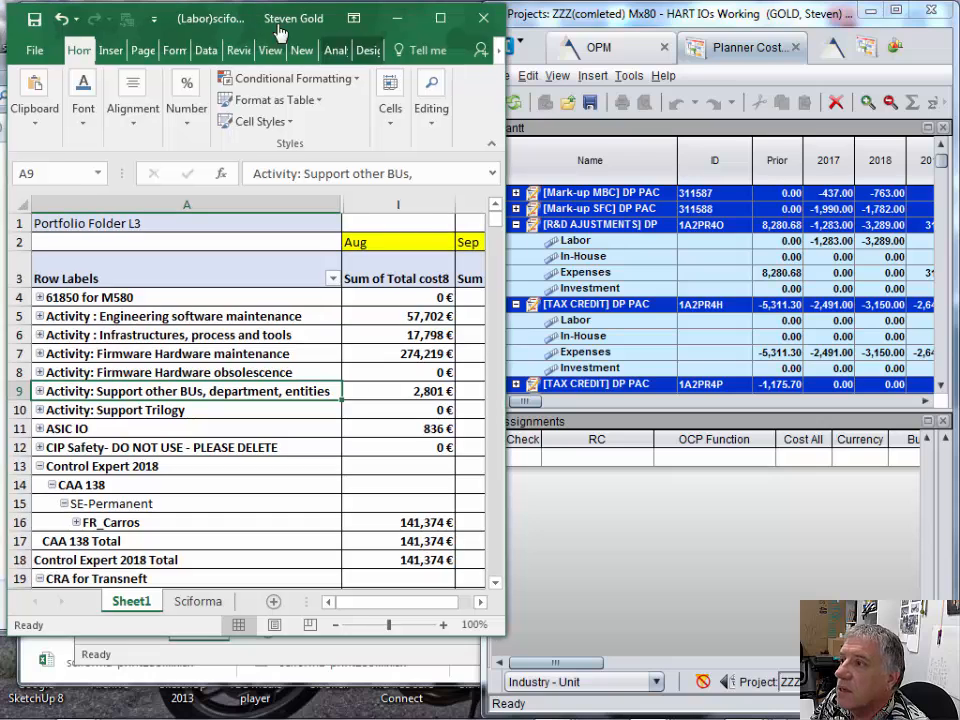
drag(501, 22, 476, 19)
drag(333, 640, 318, 714)
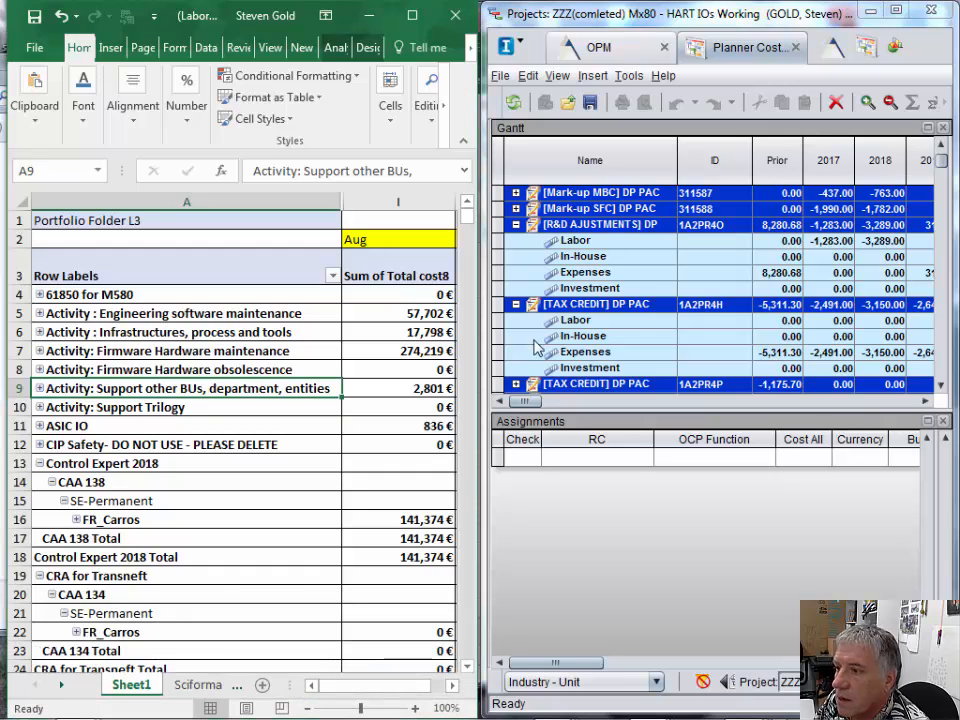
- Narrow the row label column and the Aug, Sep and Oct cost columns so all three months fit beside the project names
drag(341, 204, 238, 208)
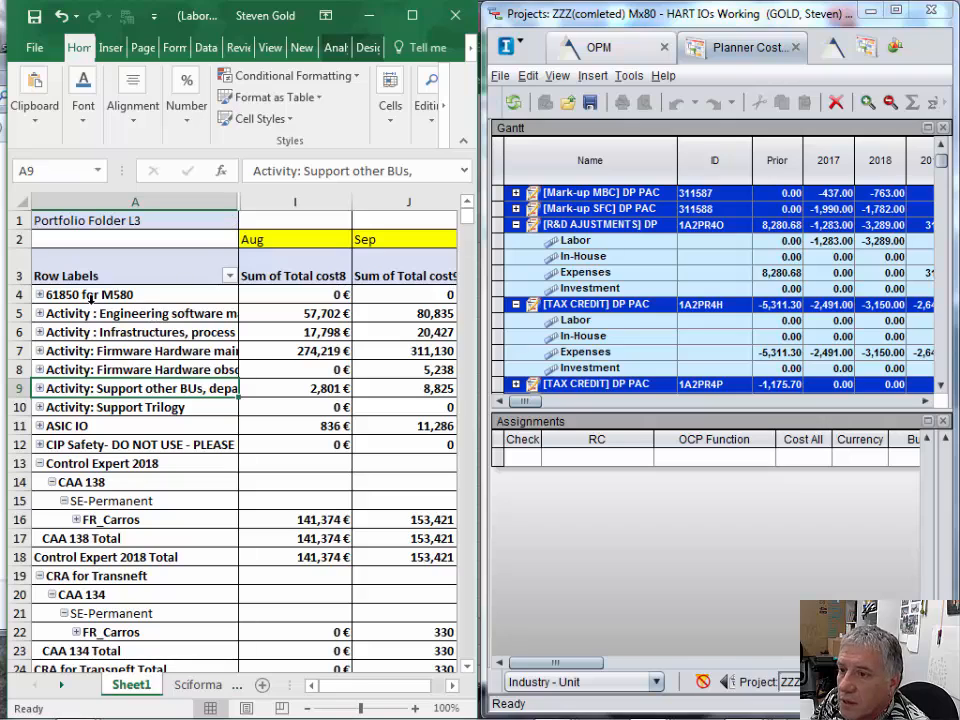
drag(349, 192, 301, 197)
drag(410, 202, 376, 202)
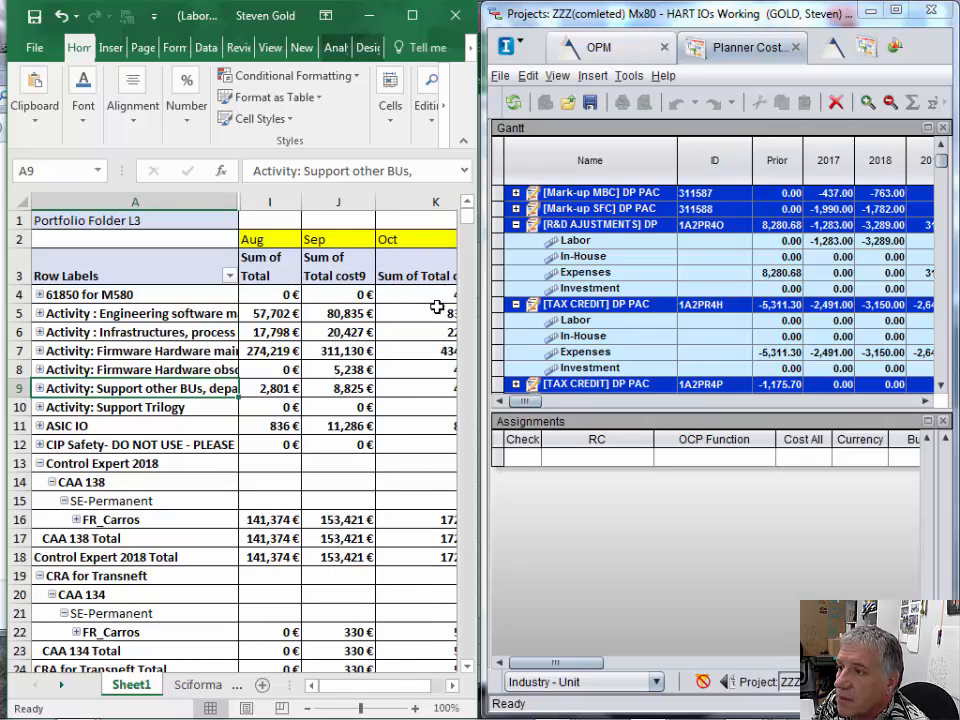
drag(409, 686, 431, 686)
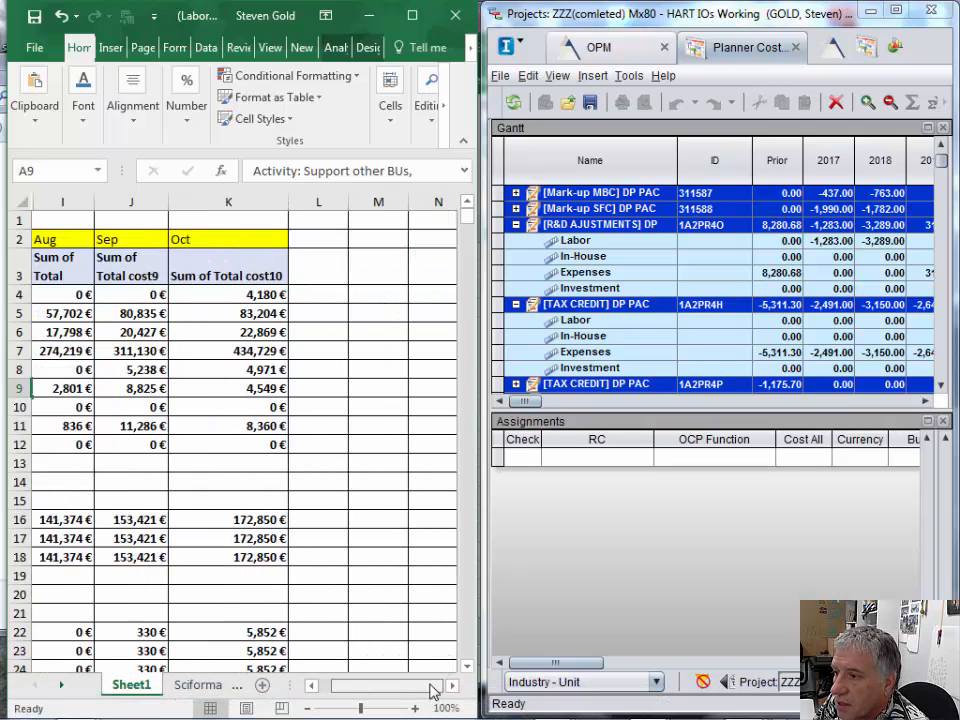
drag(287, 205, 243, 205)
drag(335, 687, 322, 687)
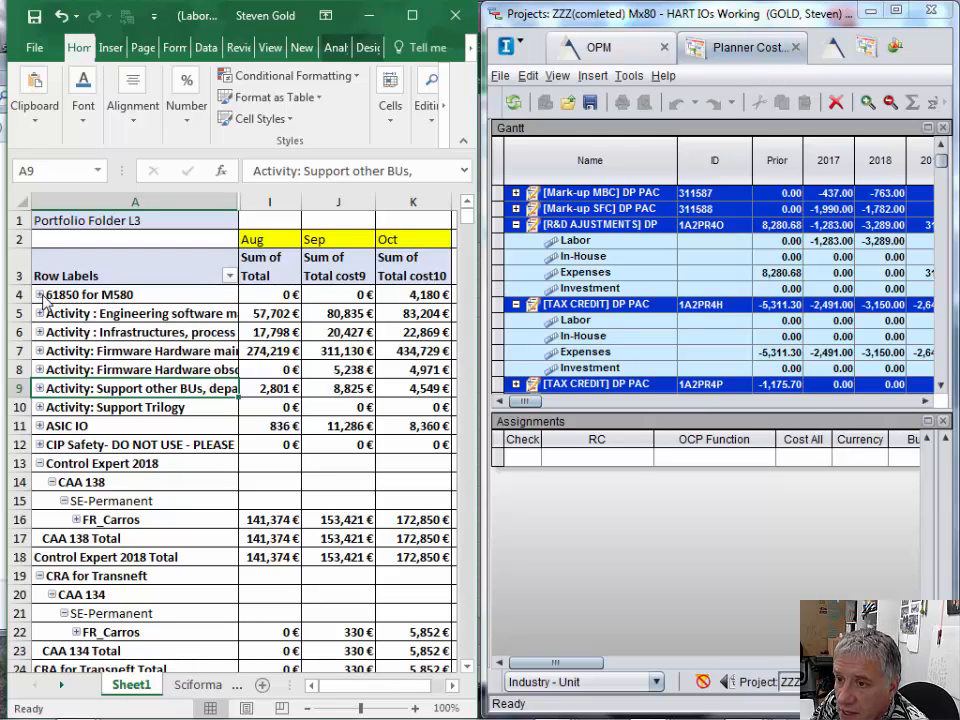
- Expand 61850 for M580 in both the PivotTable and Sciforma's project list, collapsing the open R&D adjustment, tax credit and first Activity: Firmware projects
click(40, 295)
click(142, 316)
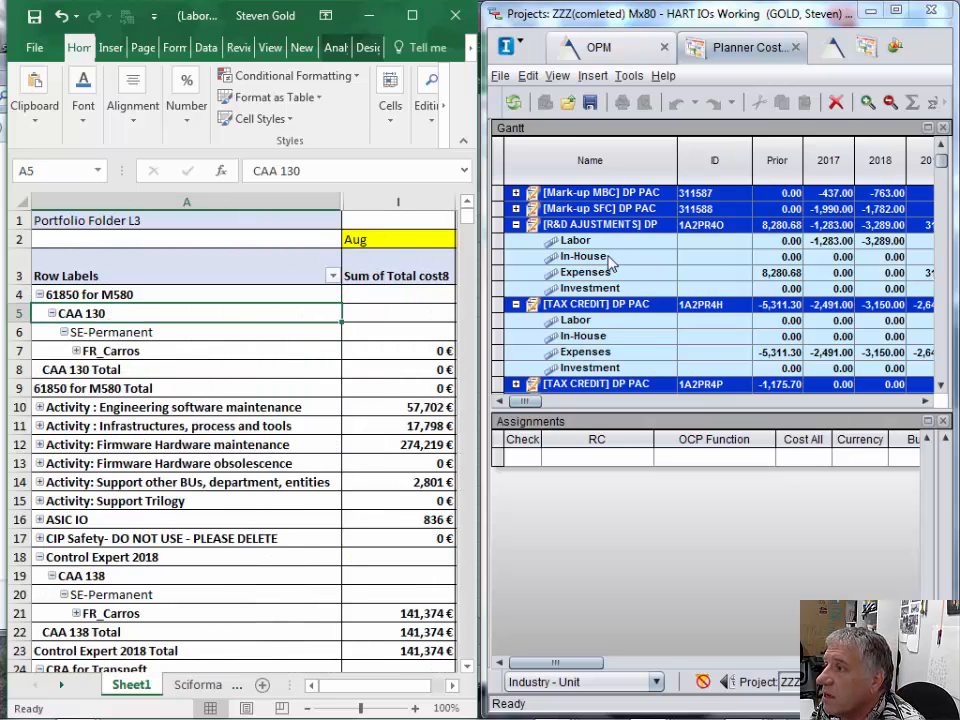
click(516, 225)
click(516, 240)
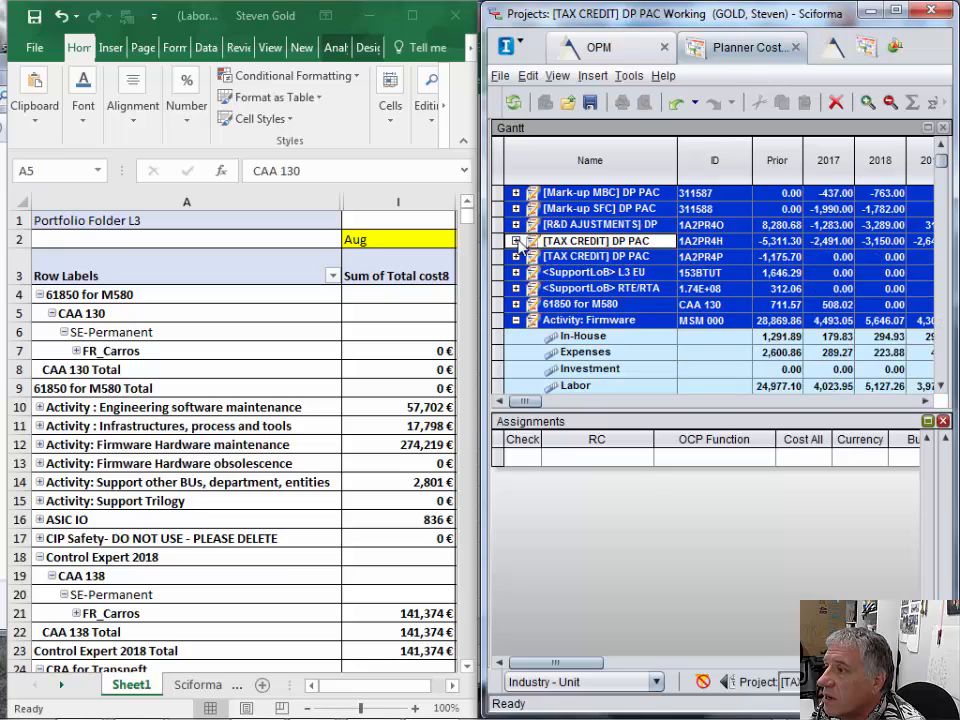
click(516, 320)
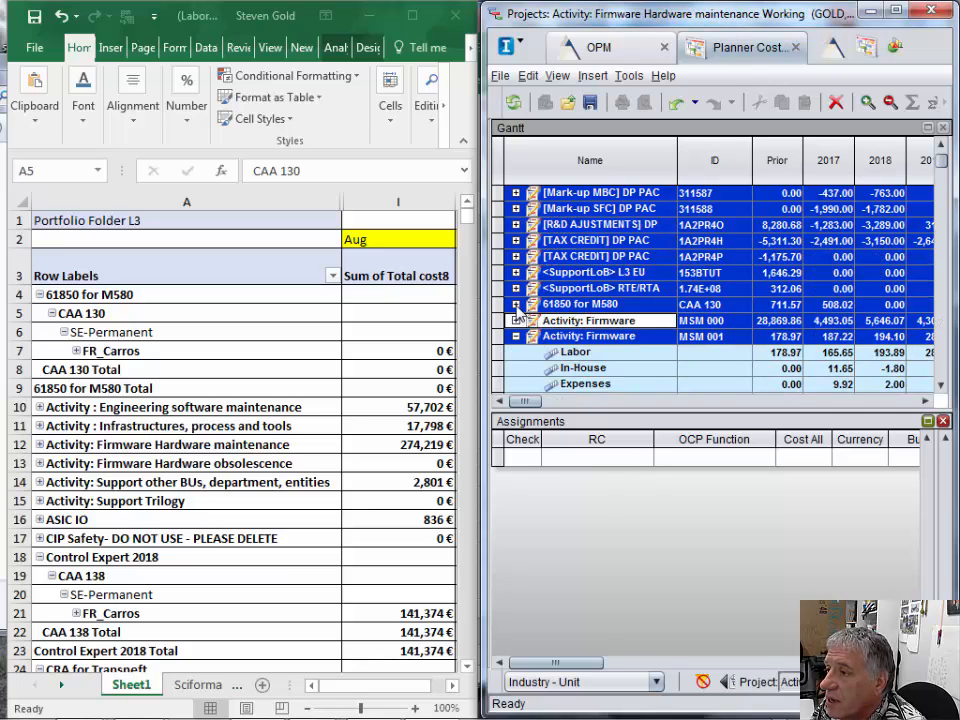
click(516, 304)
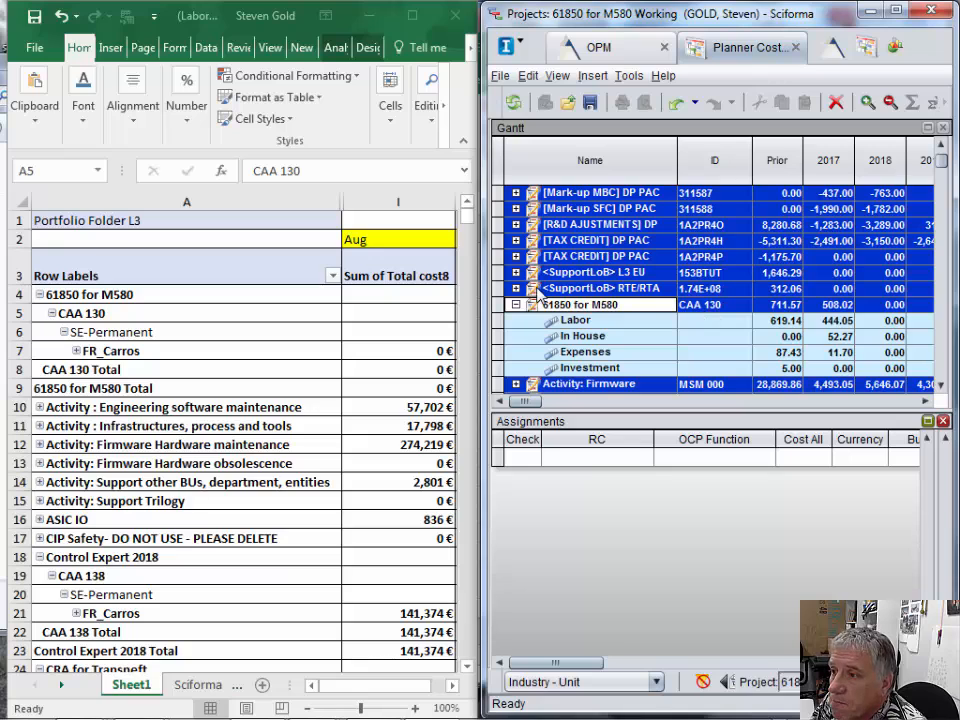
- Shrink columns A, I, J and K of the PivotTable until the row labels and Aug to Oct costs are visible together
click(342, 195)
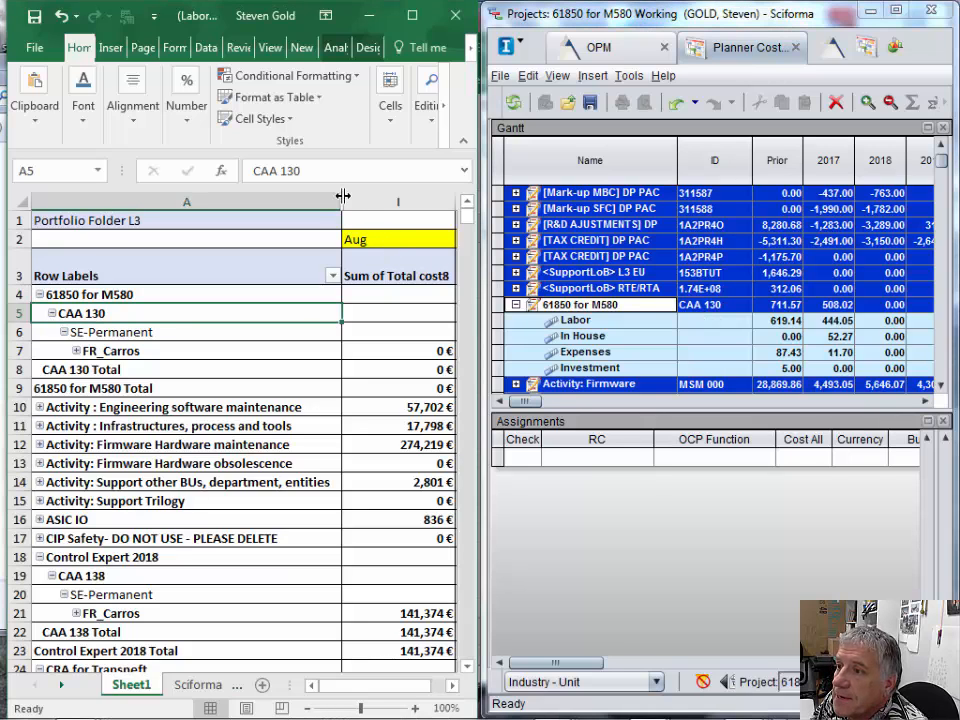
drag(342, 204, 275, 204)
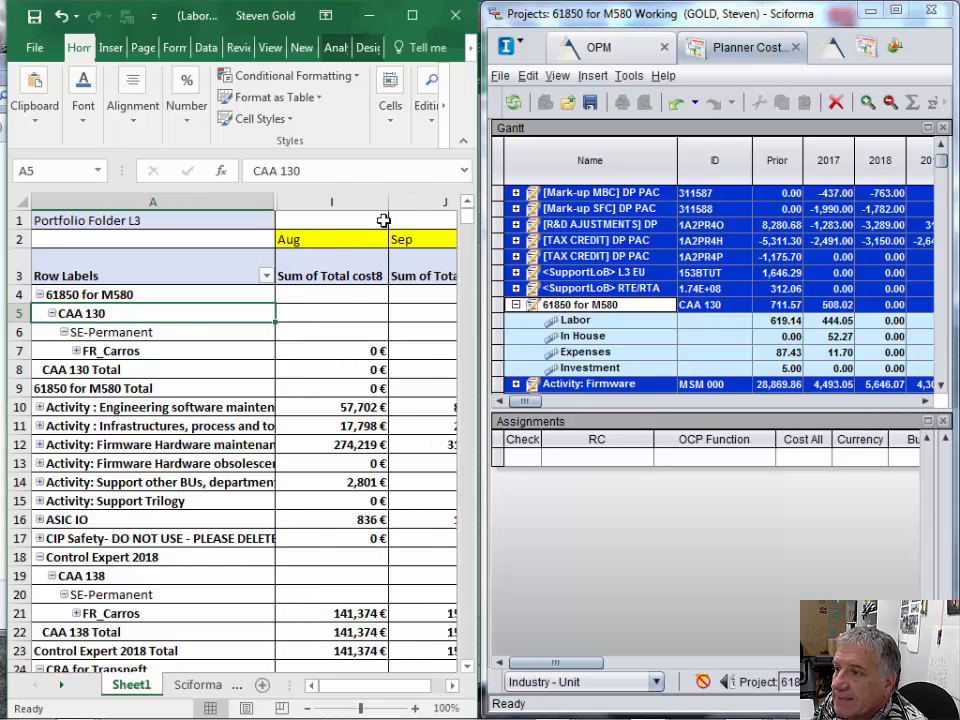
drag(387, 204, 359, 206)
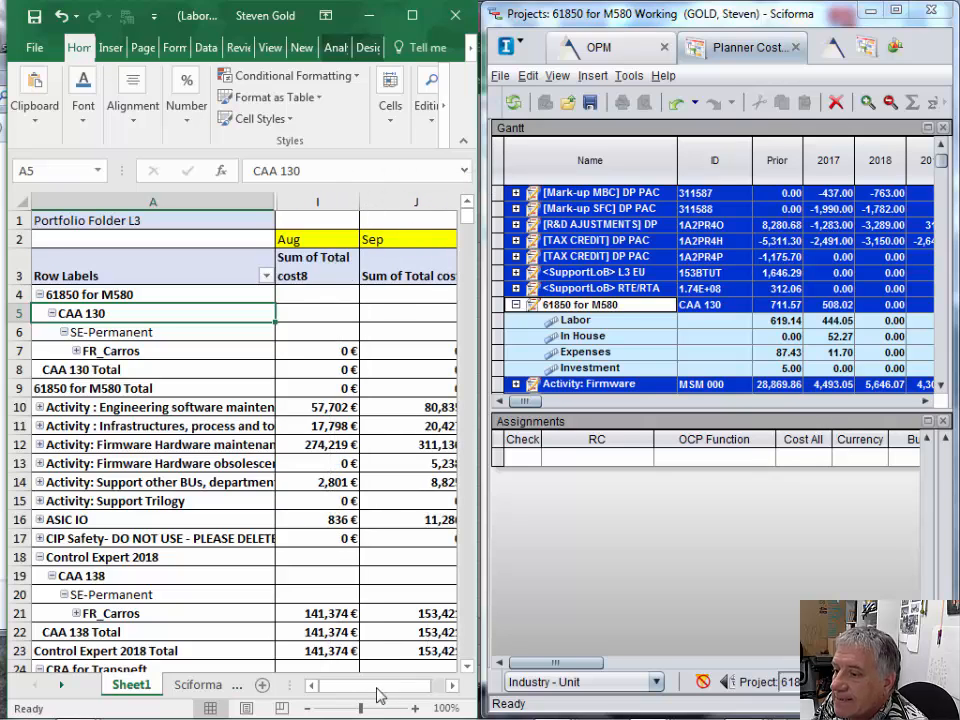
drag(428, 688, 442, 687)
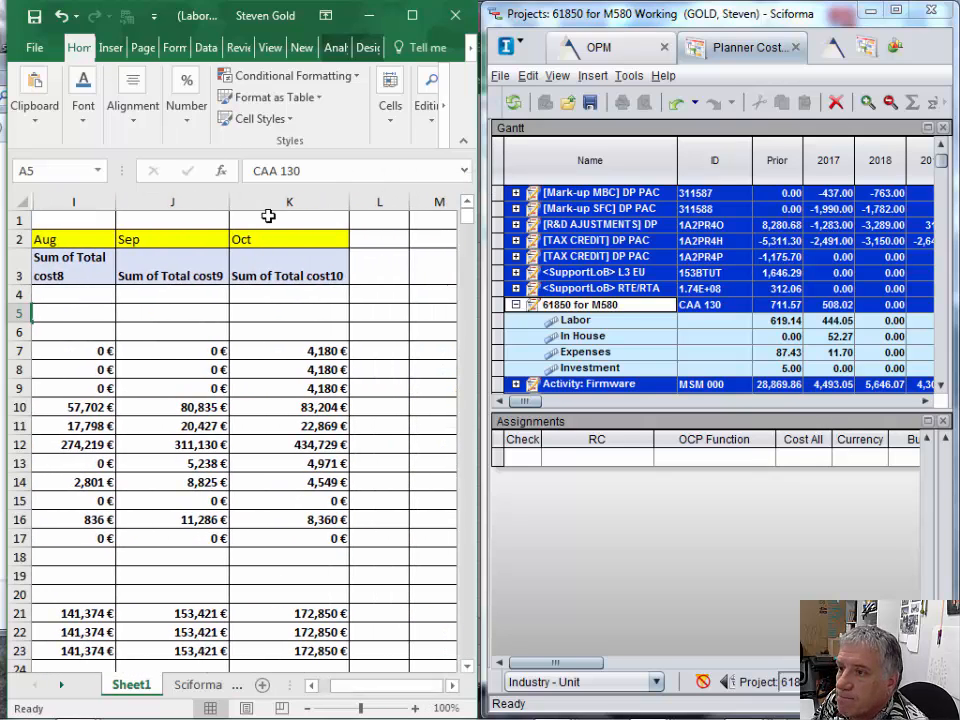
drag(231, 203, 183, 207)
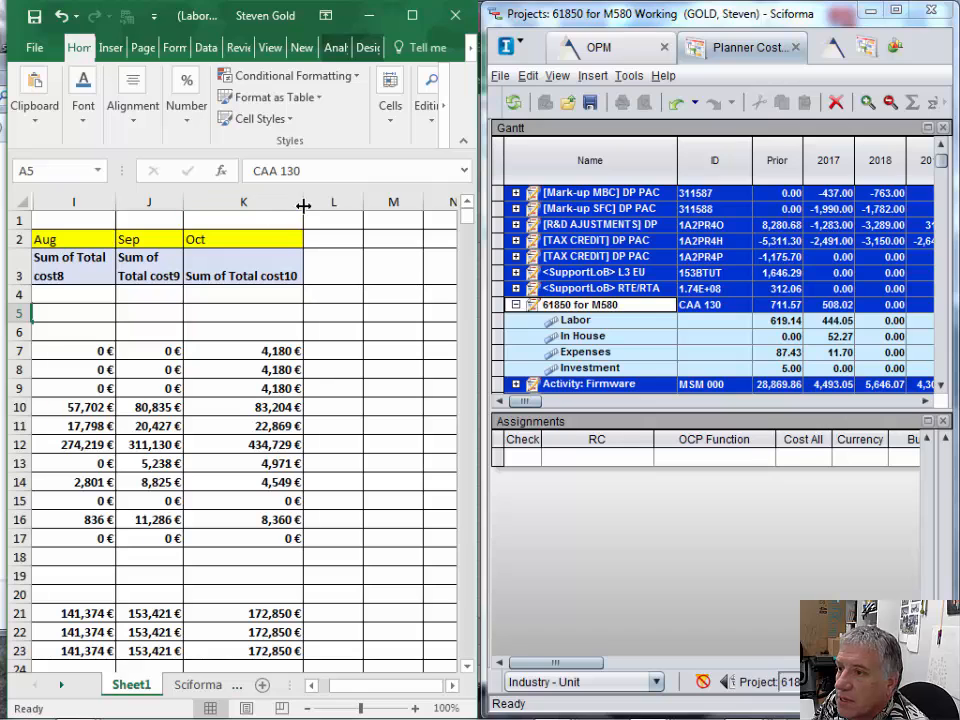
drag(302, 206, 254, 209)
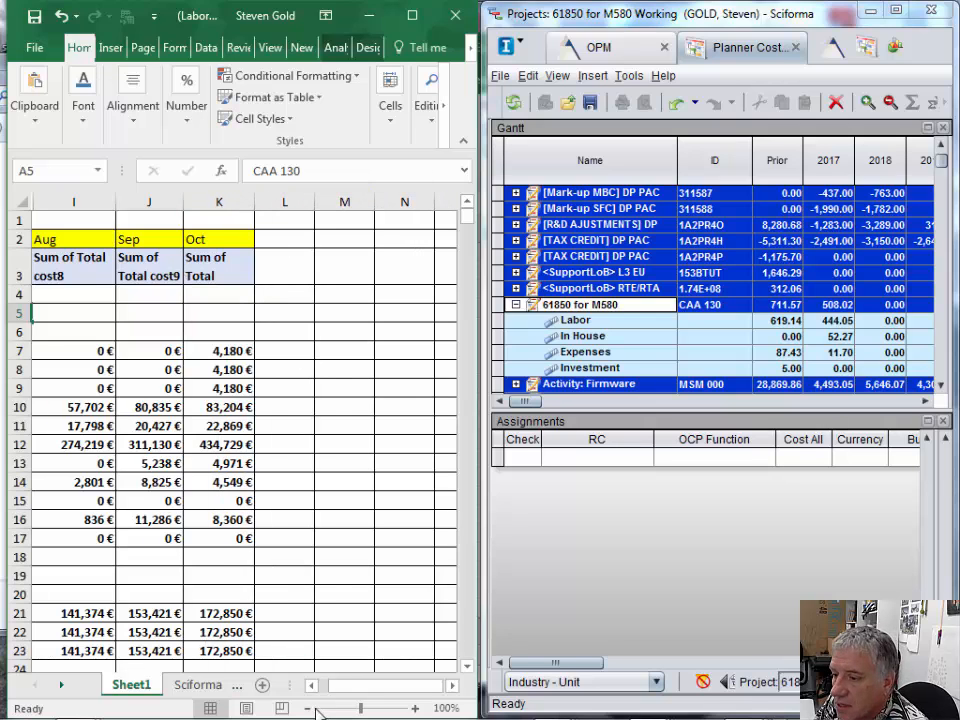
click(312, 686)
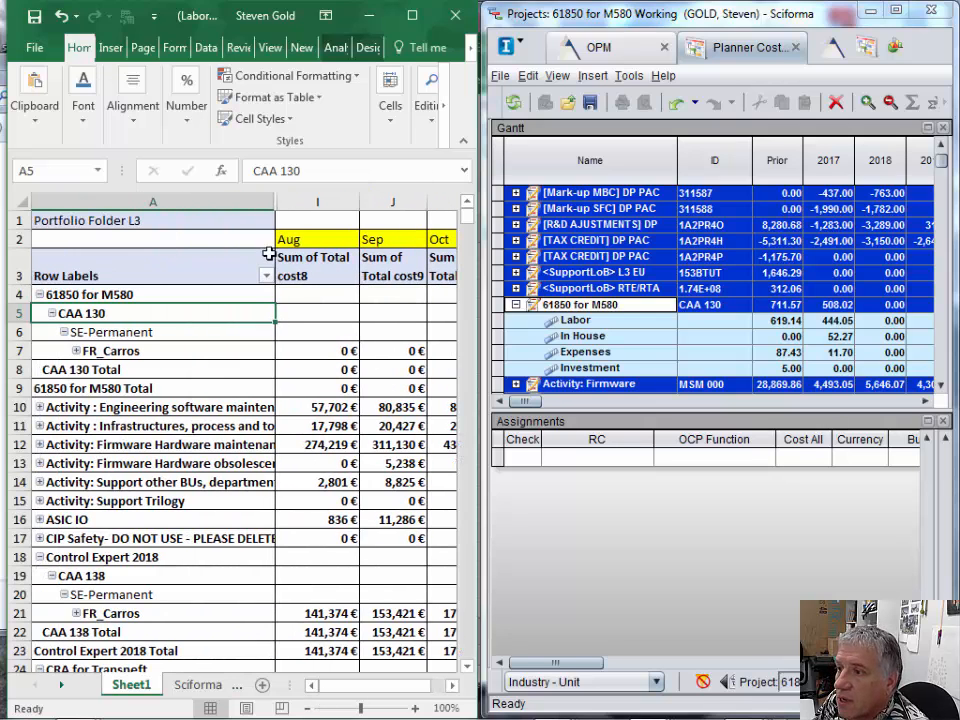
drag(270, 205, 218, 201)
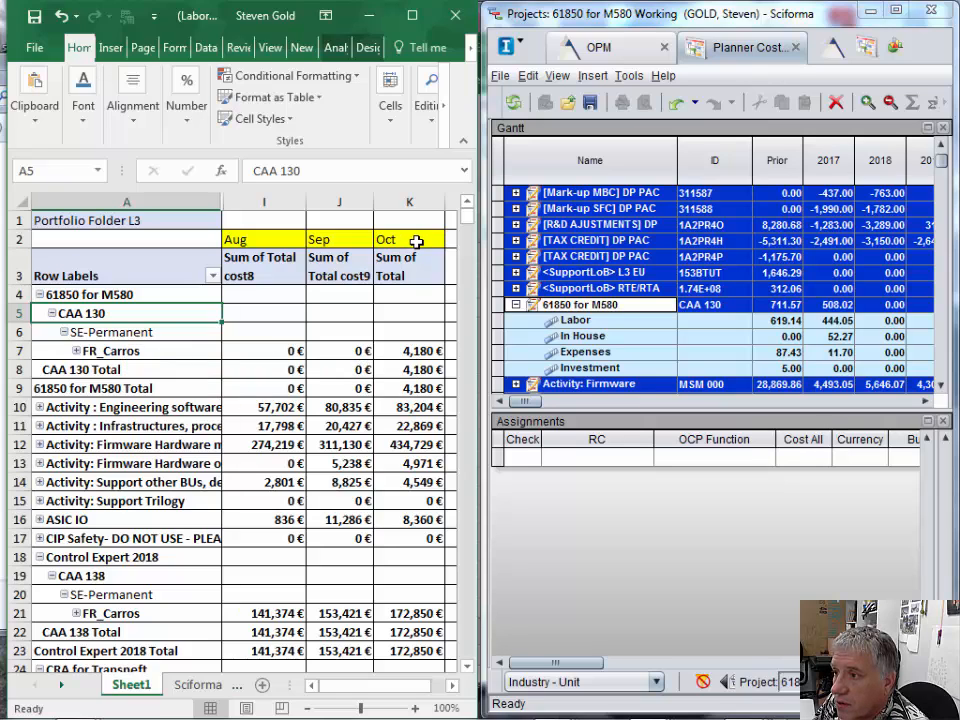
- Open the Labor assignments of 61850 for M580 in Sciforma and select the Carros R&D row
mouse_move(398, 354)
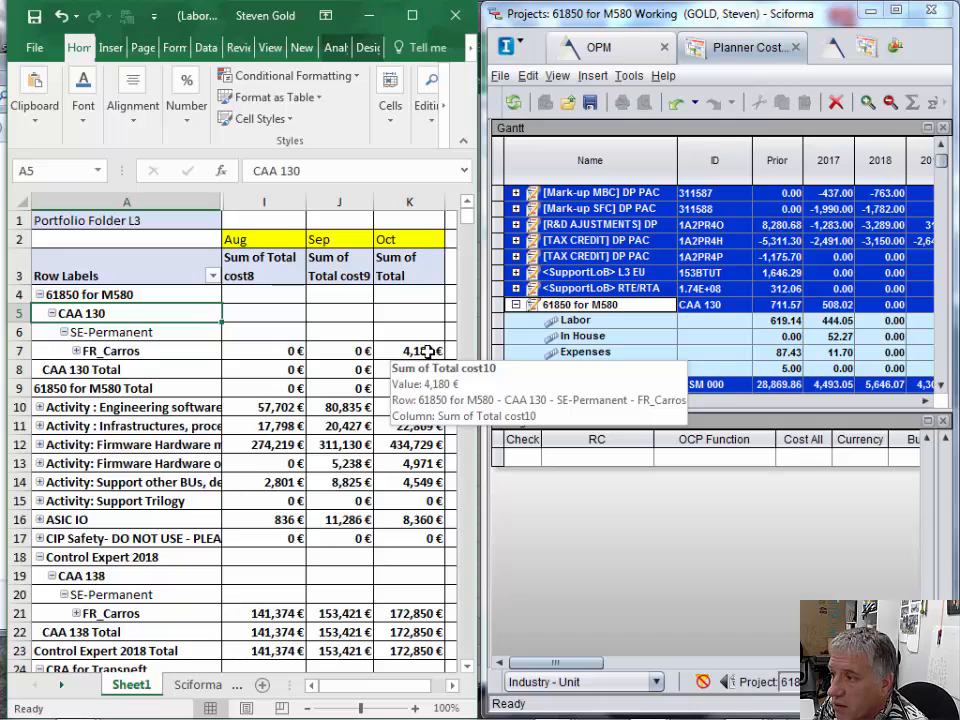
click(587, 324)
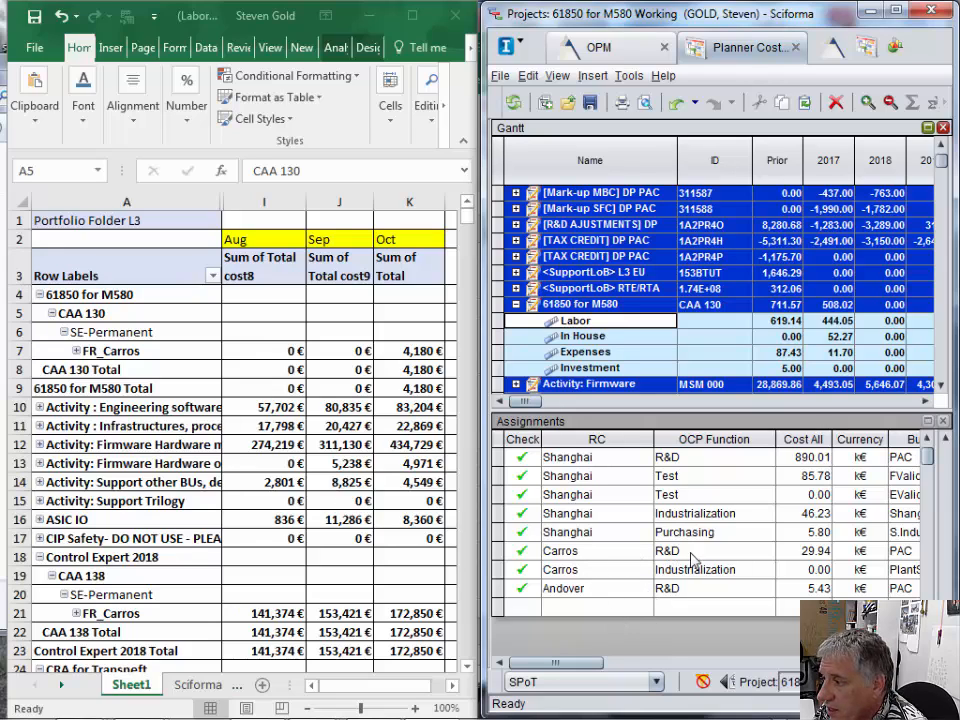
click(590, 551)
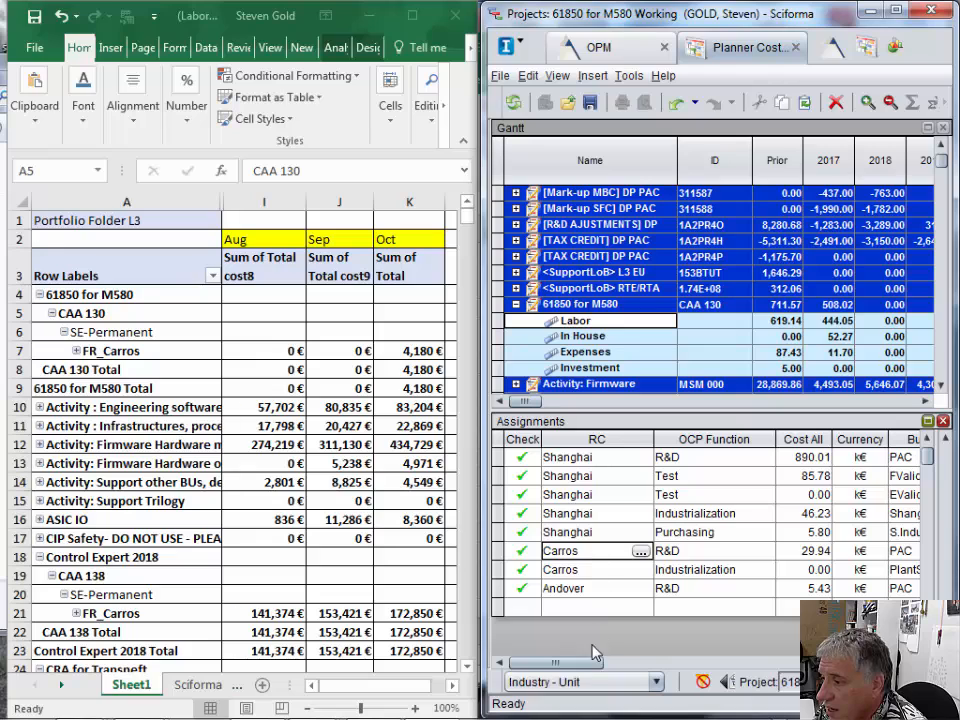
click(911, 663)
click(911, 663)
click(911, 663)
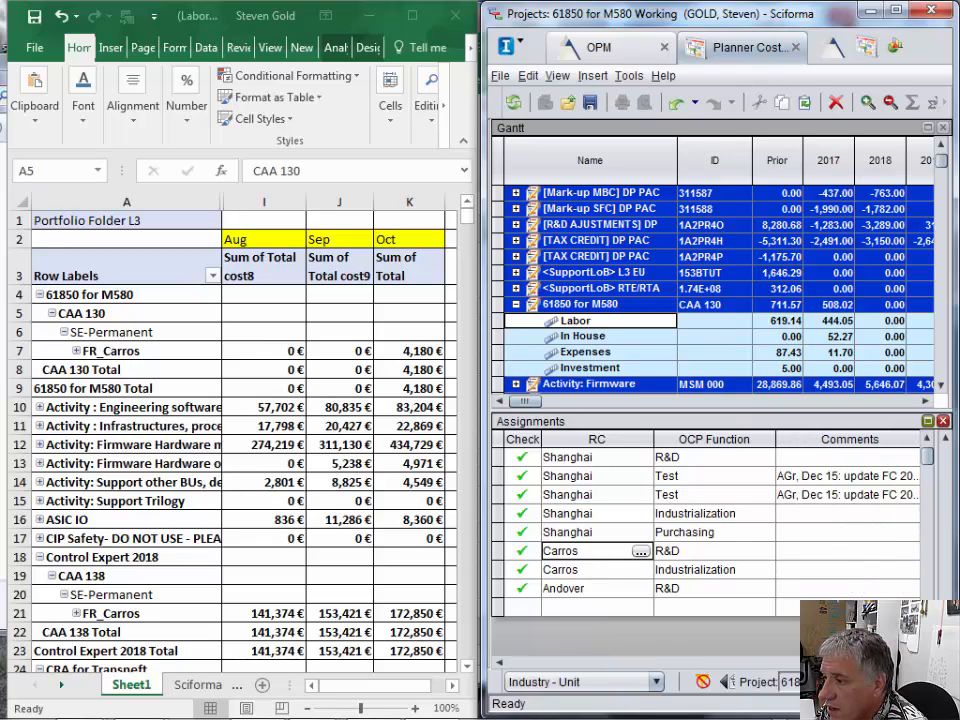
drag(832, 664, 676, 665)
- Widen the Sciforma window and its assignment timeline area, and zoom the assignment timescale from quarters to months
drag(483, 428, 200, 426)
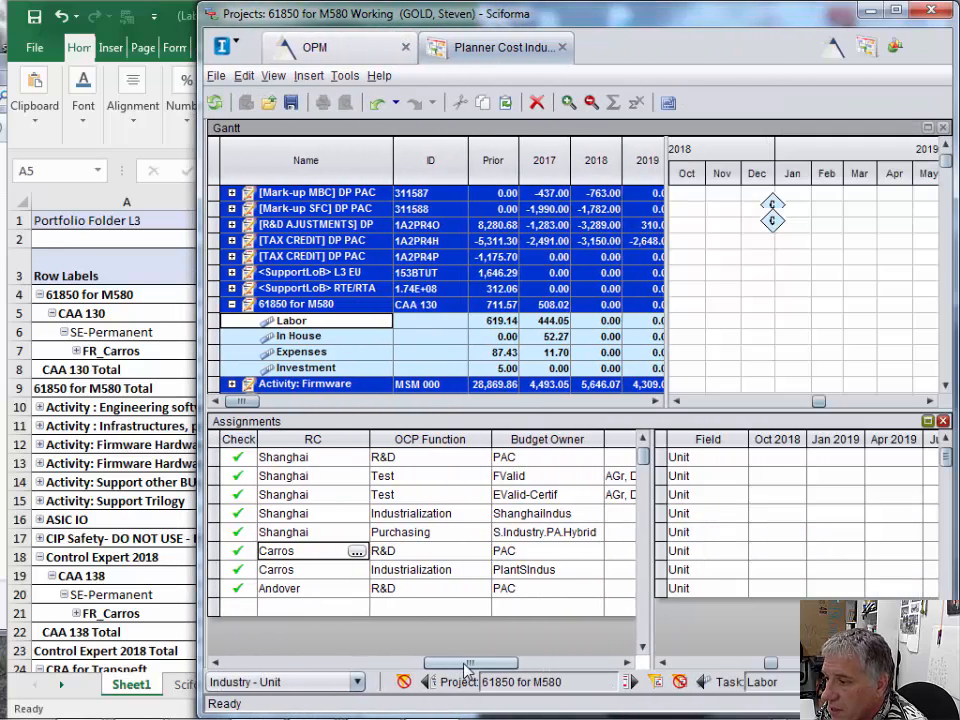
drag(465, 665, 300, 648)
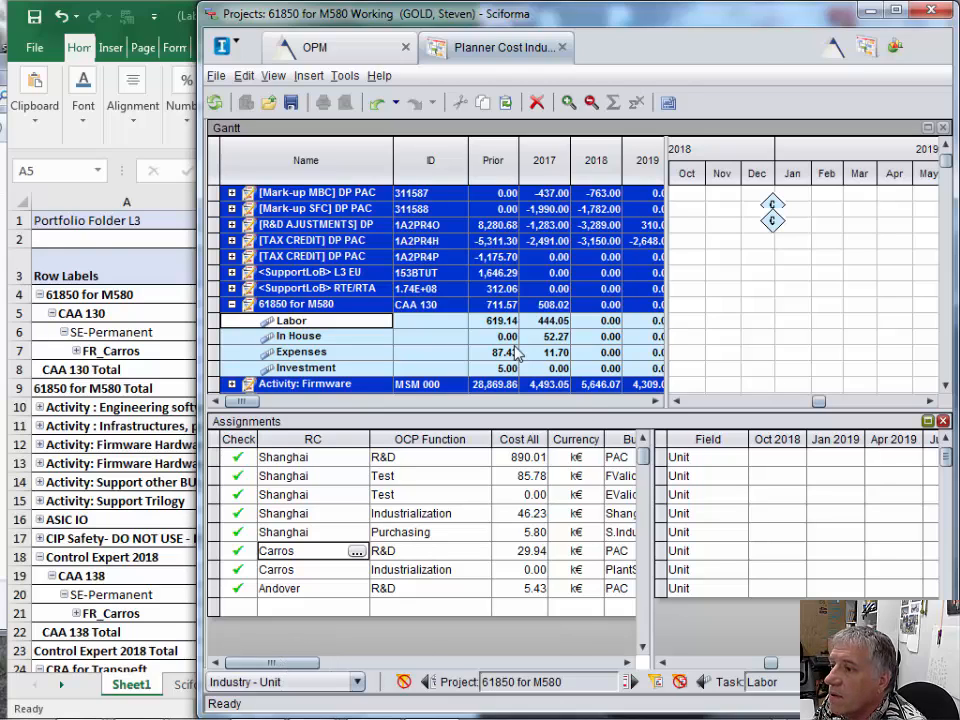
click(570, 105)
mouse_move(636, 718)
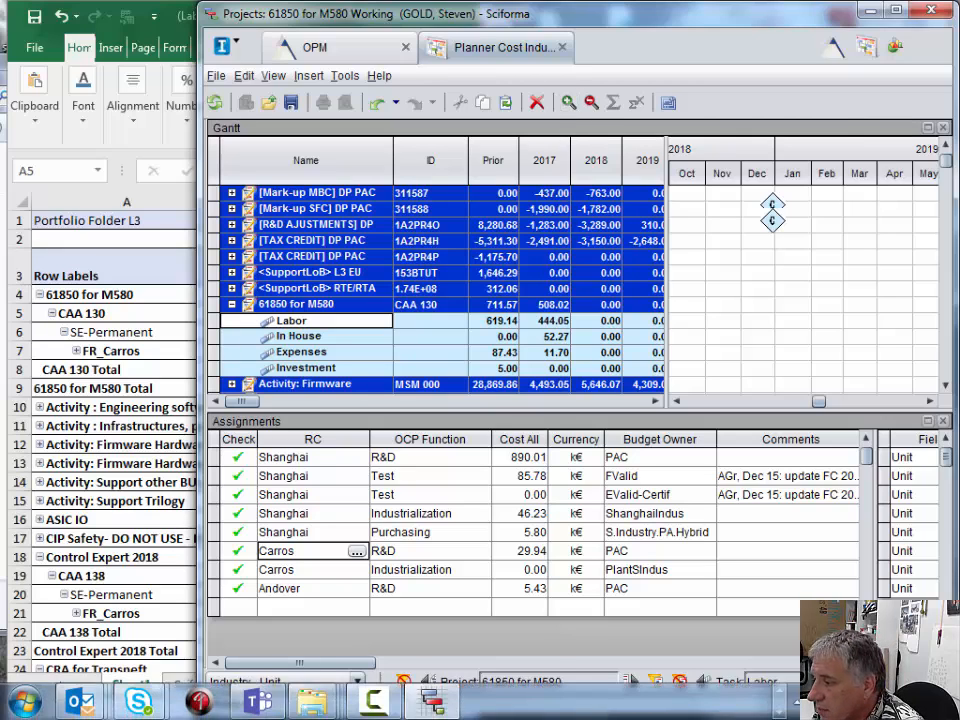
drag(873, 562, 567, 556)
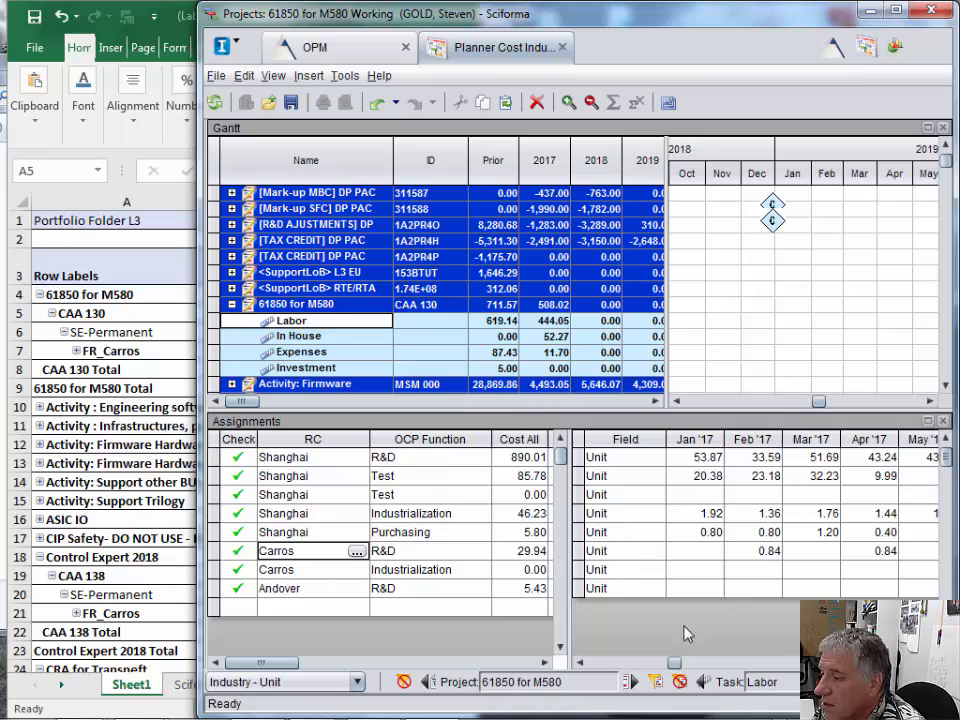
- Check the October FR_Carros cost of 61850 for M580 in Excel and enter 4.18 under Oct '18 for the Carros R&D labor assignment
drag(675, 663, 819, 663)
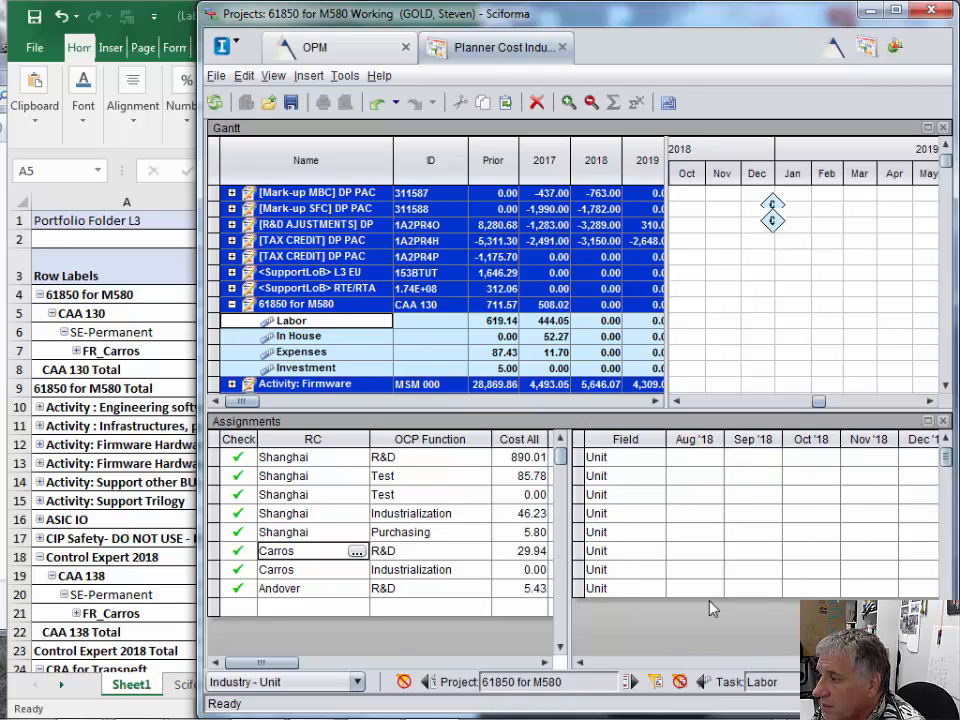
click(581, 663)
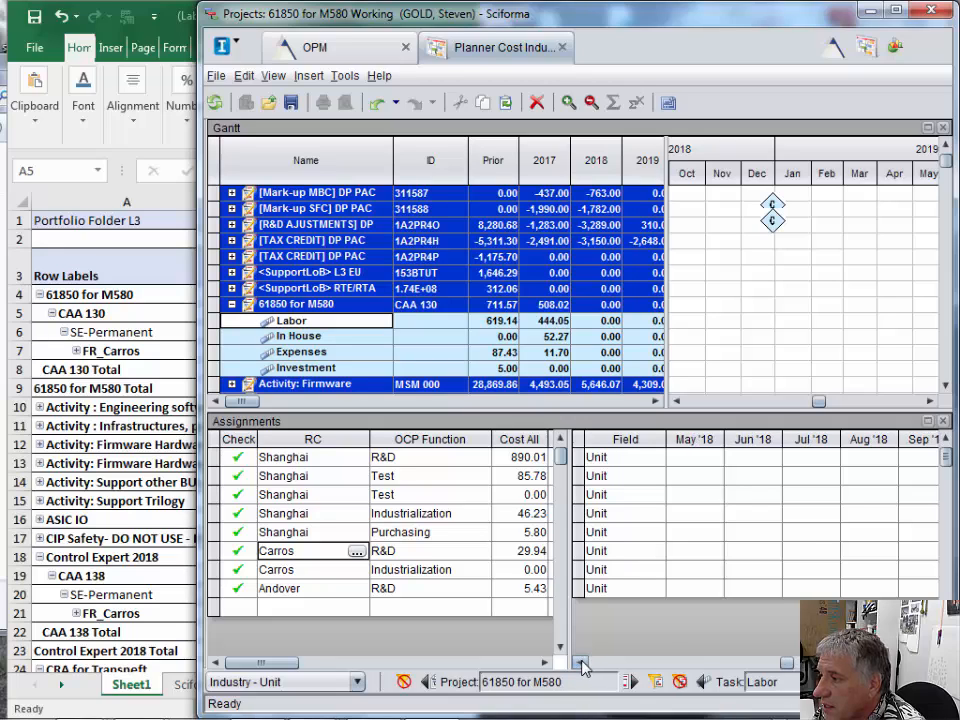
click(581, 663)
click(930, 663)
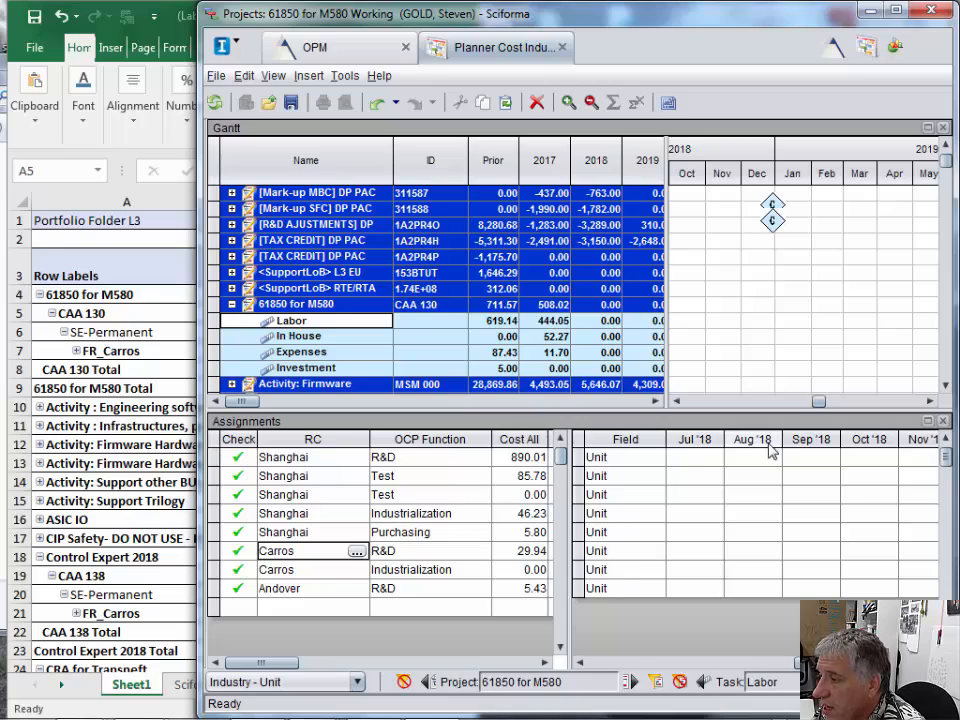
click(930, 663)
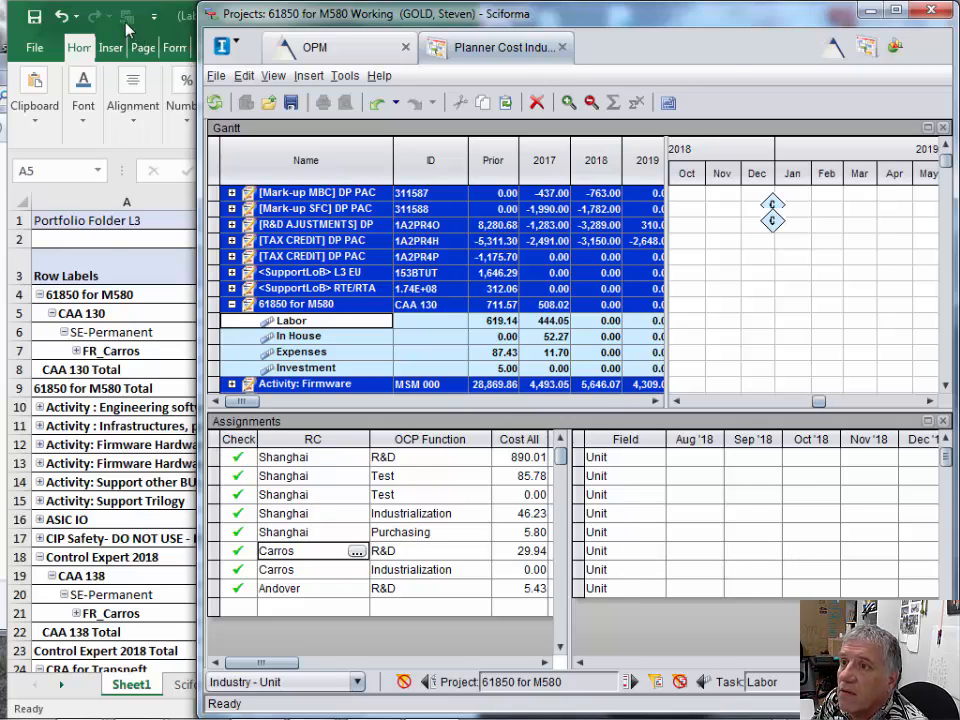
click(108, 237)
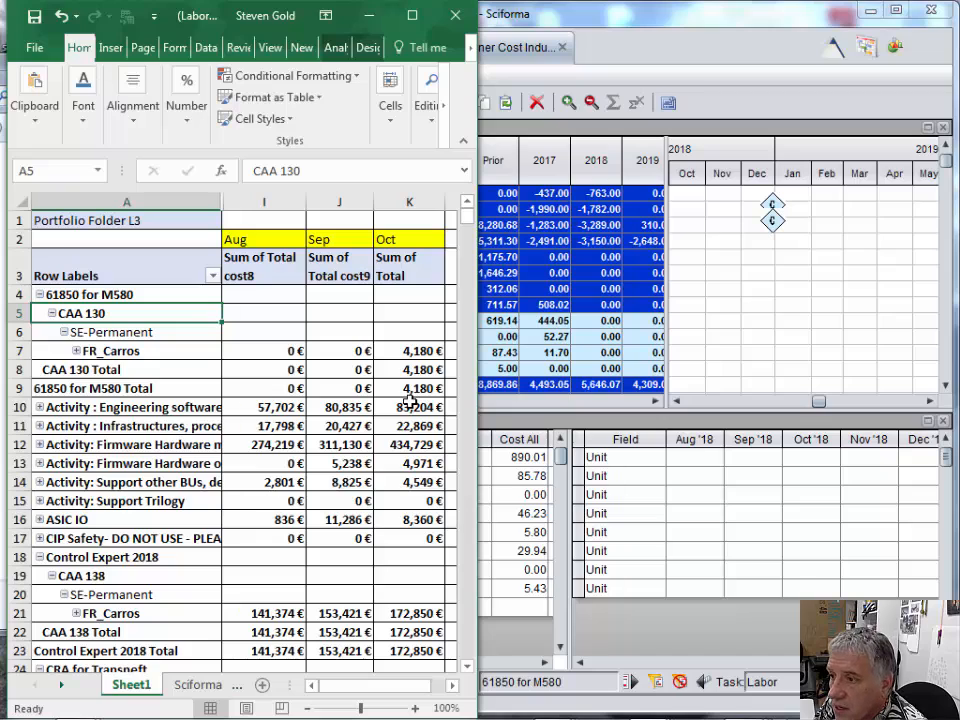
mouse_move(421, 352)
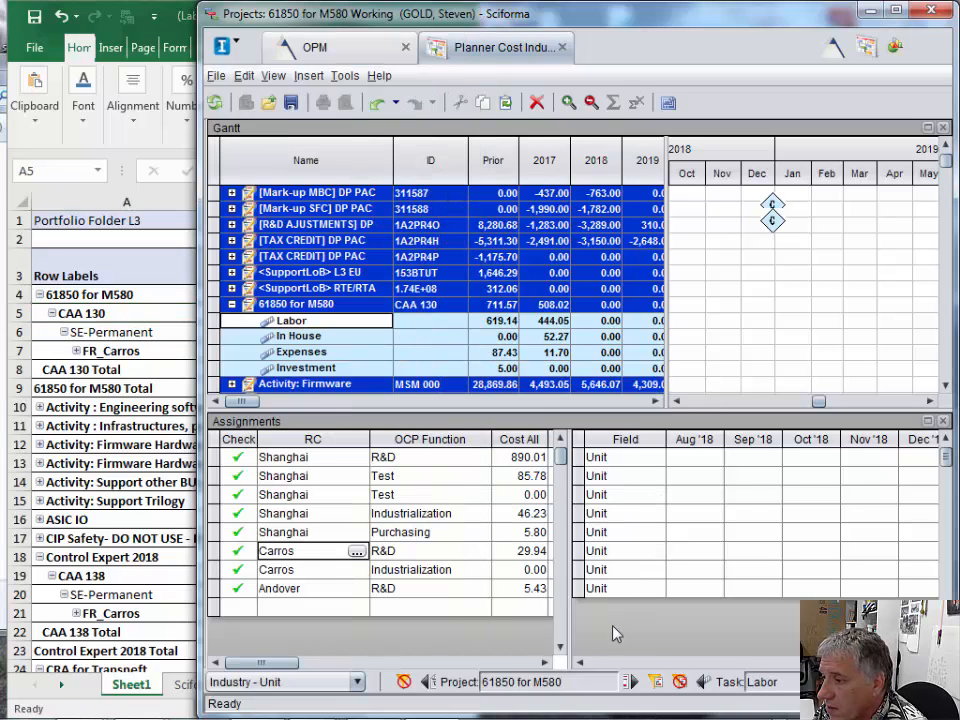
click(645, 506)
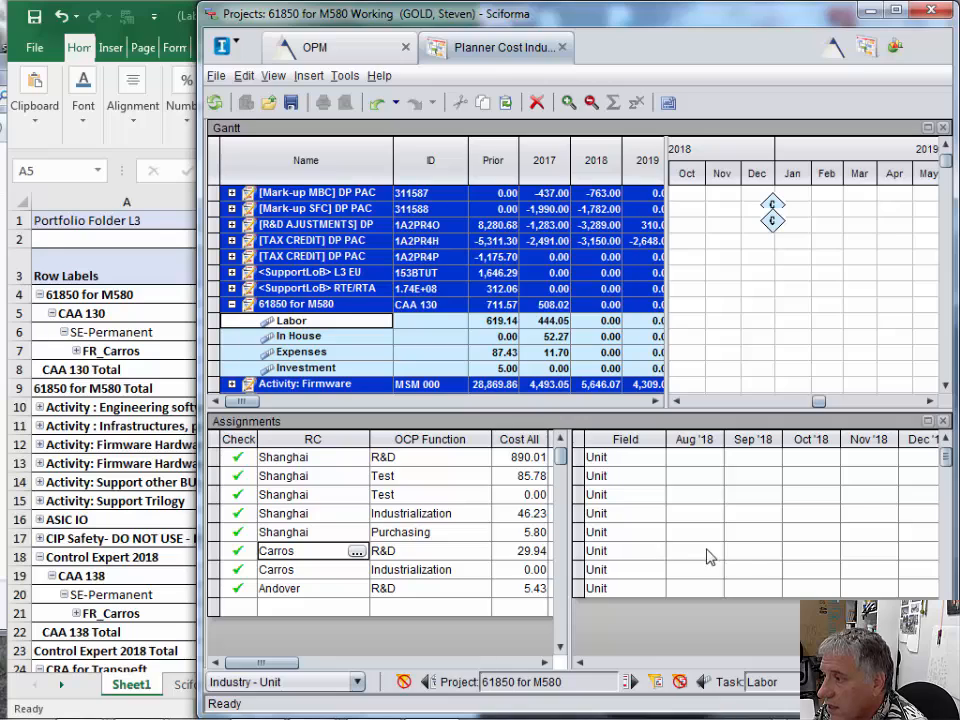
click(811, 551)
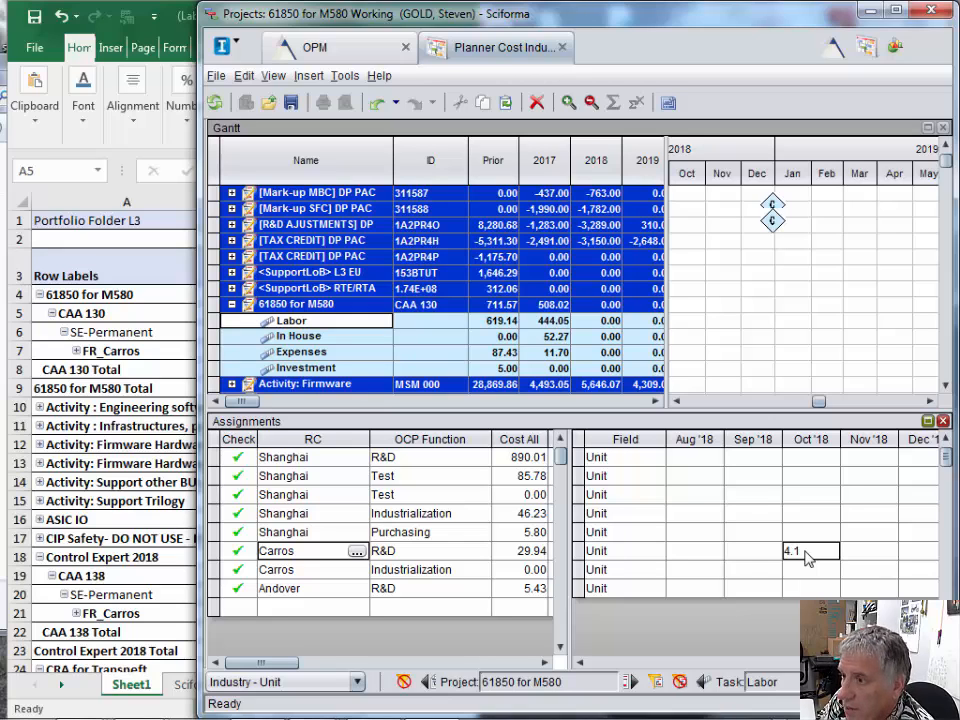
click(160, 258)
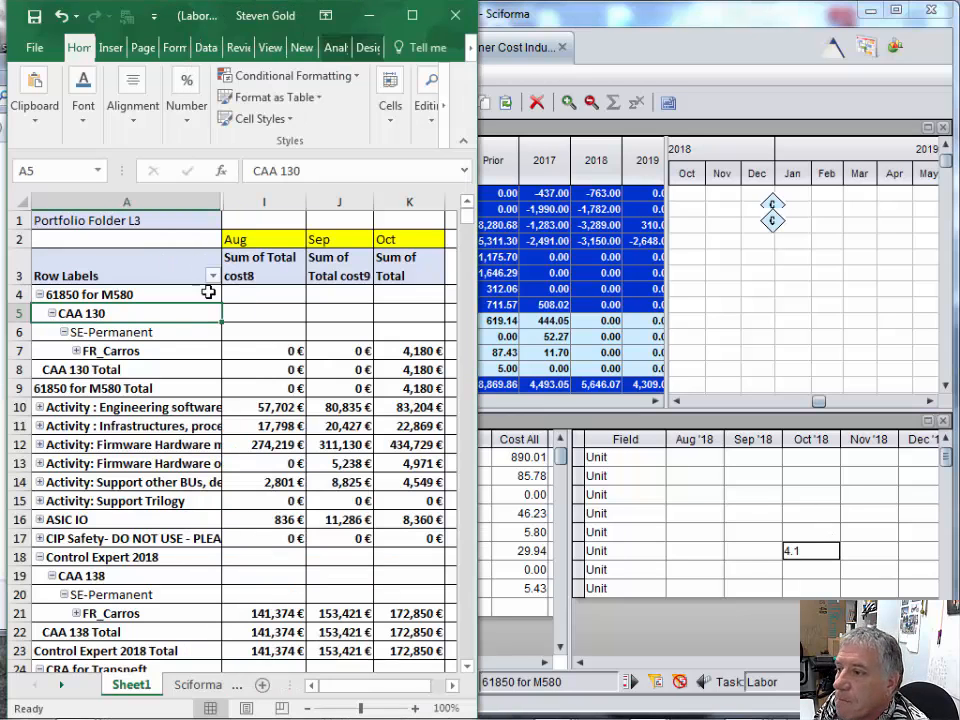
click(810, 550)
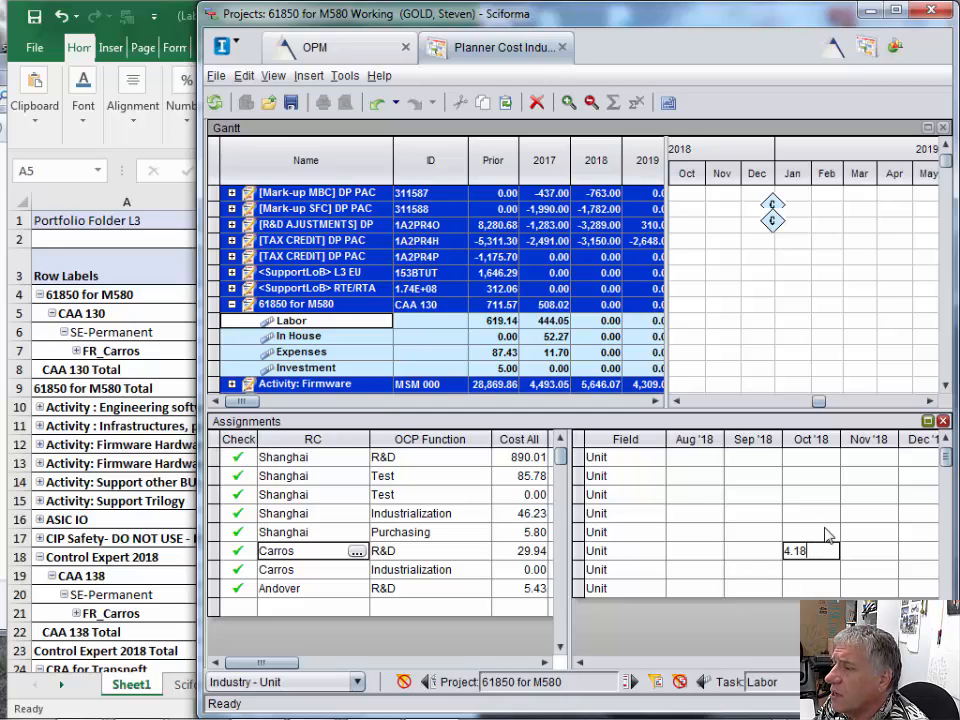
click(828, 575)
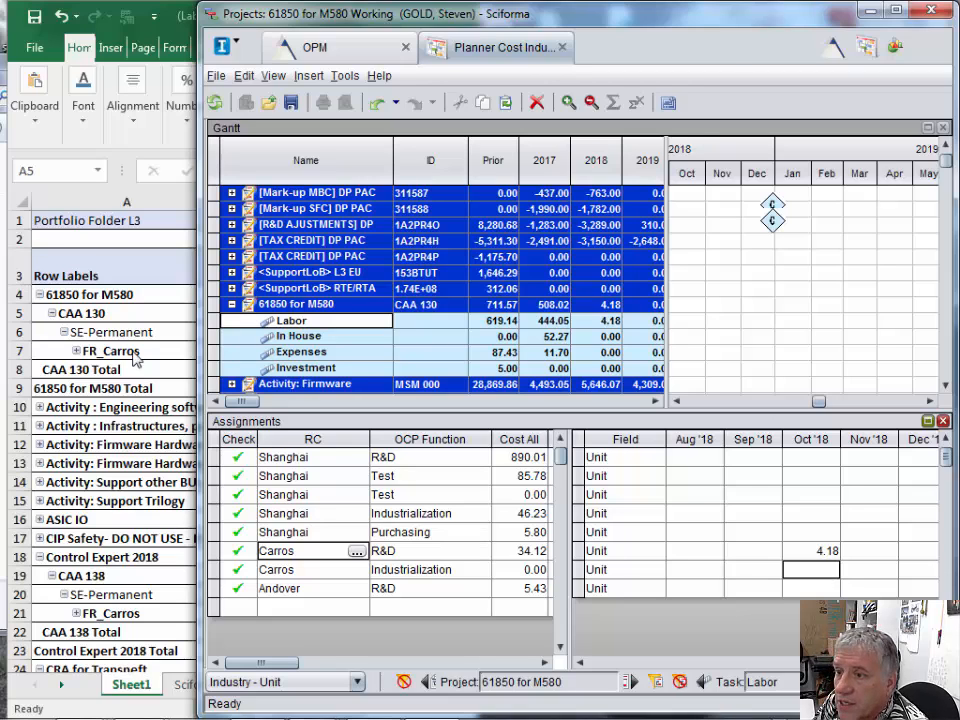
- Switch to Excel and fill the October FR_Carros cost of 61850 for M580 with light blue to mark it as entered
click(148, 314)
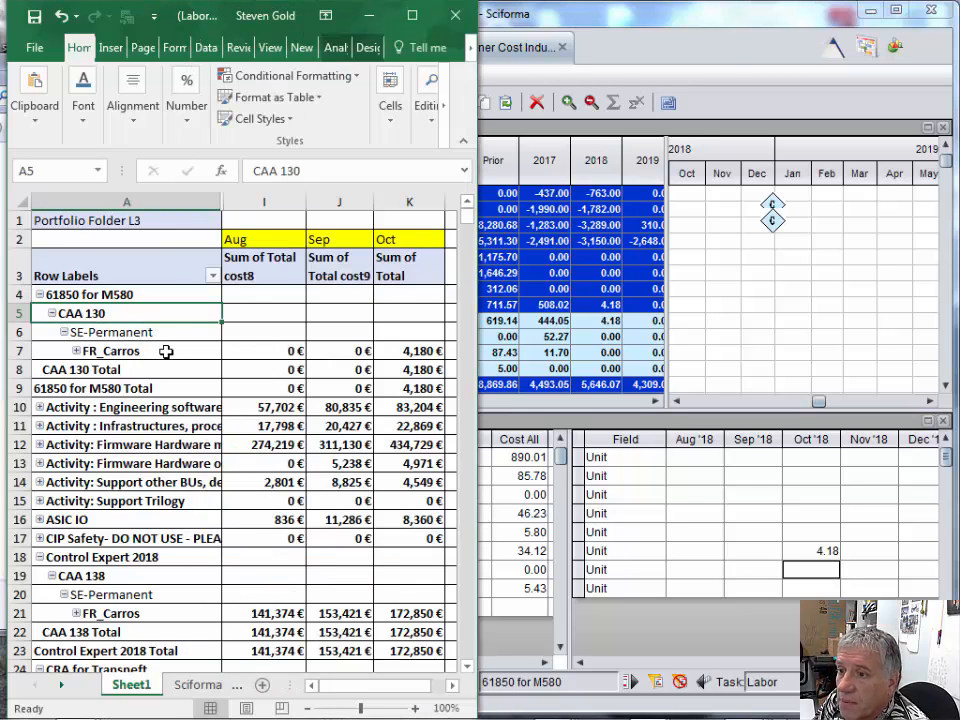
click(424, 351)
right_click(424, 351)
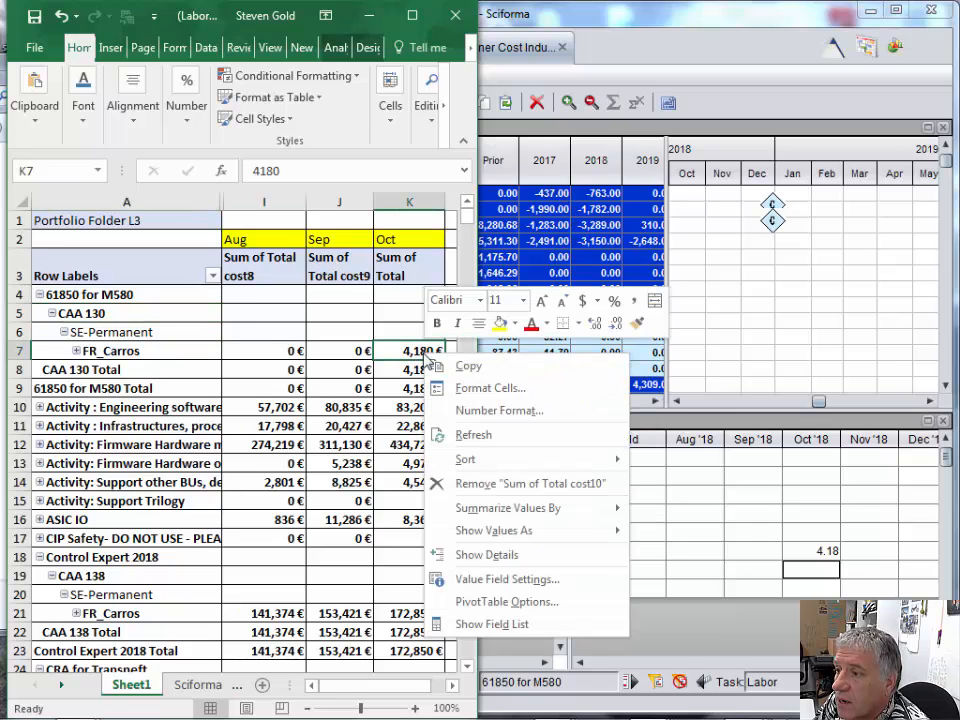
click(516, 324)
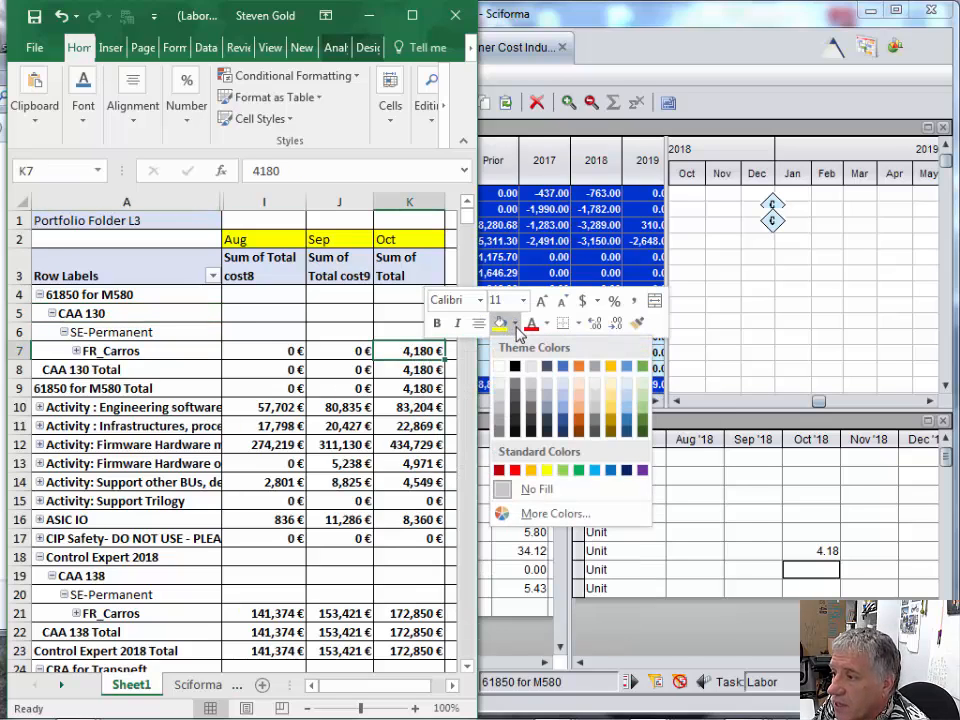
click(595, 470)
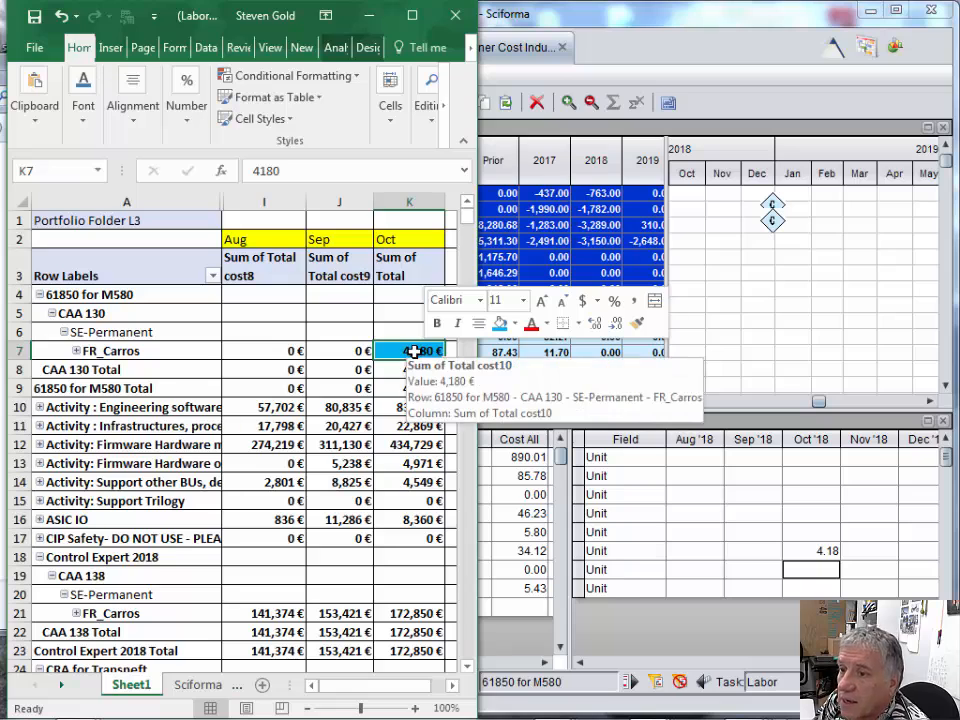
- Remove the Project Id subtotals, such as CAA 130 Total, from the PivotTable
right_click(77, 369)
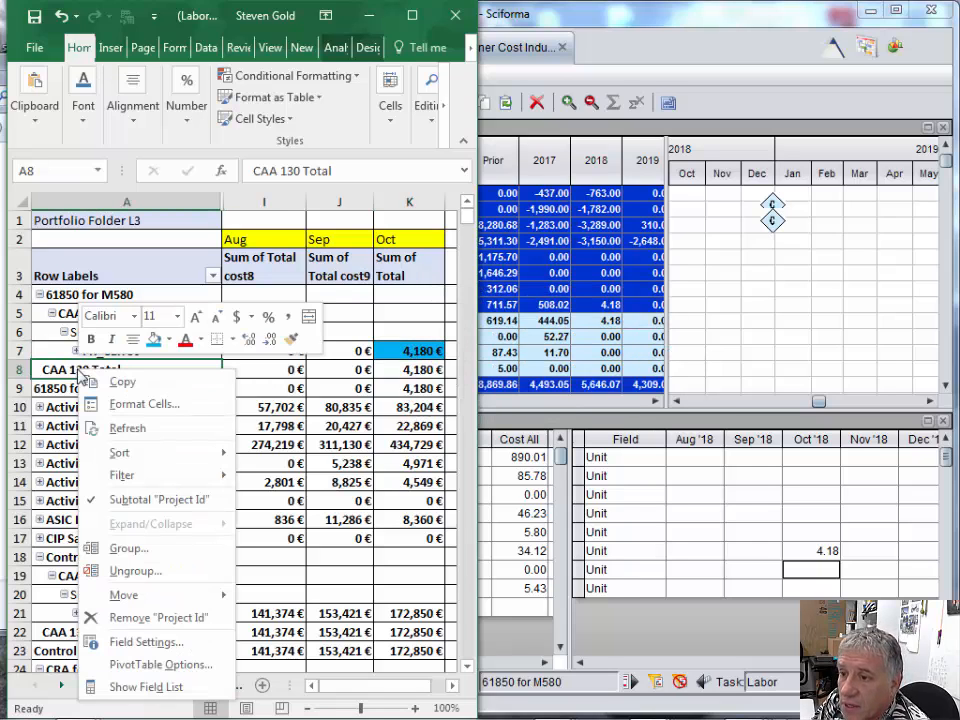
key(Down)
key(Down)
key(Down)
key(Down)
key(Down)
key(Down)
key(Return)
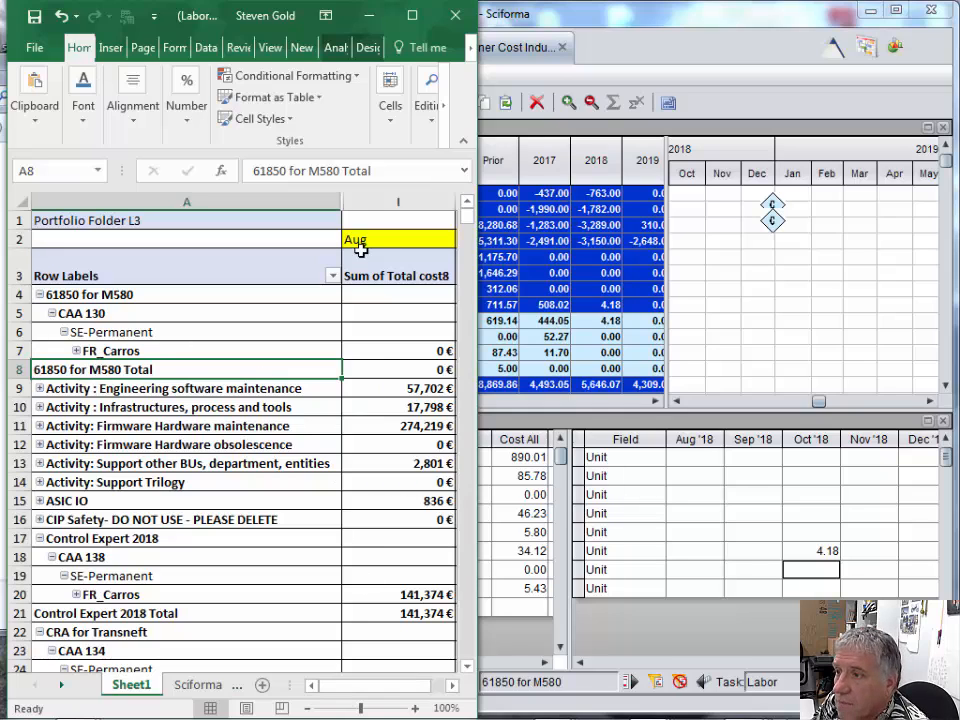
- Narrow columns A and I of the PivotTable and hide the Aug cost column I
drag(342, 202, 277, 216)
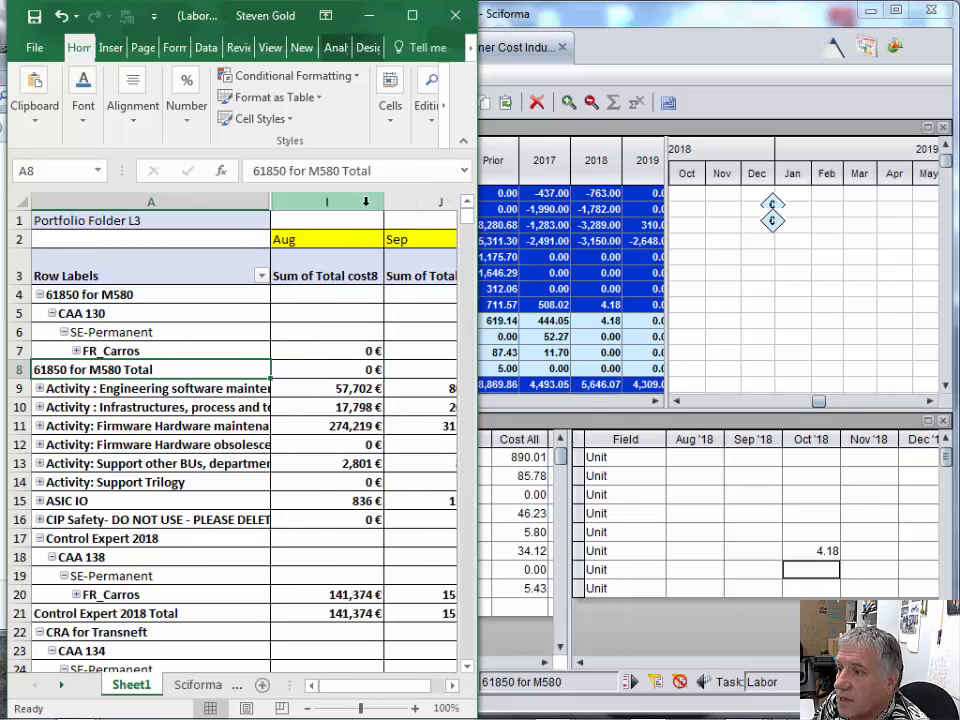
drag(384, 202, 363, 202)
right_click(319, 200)
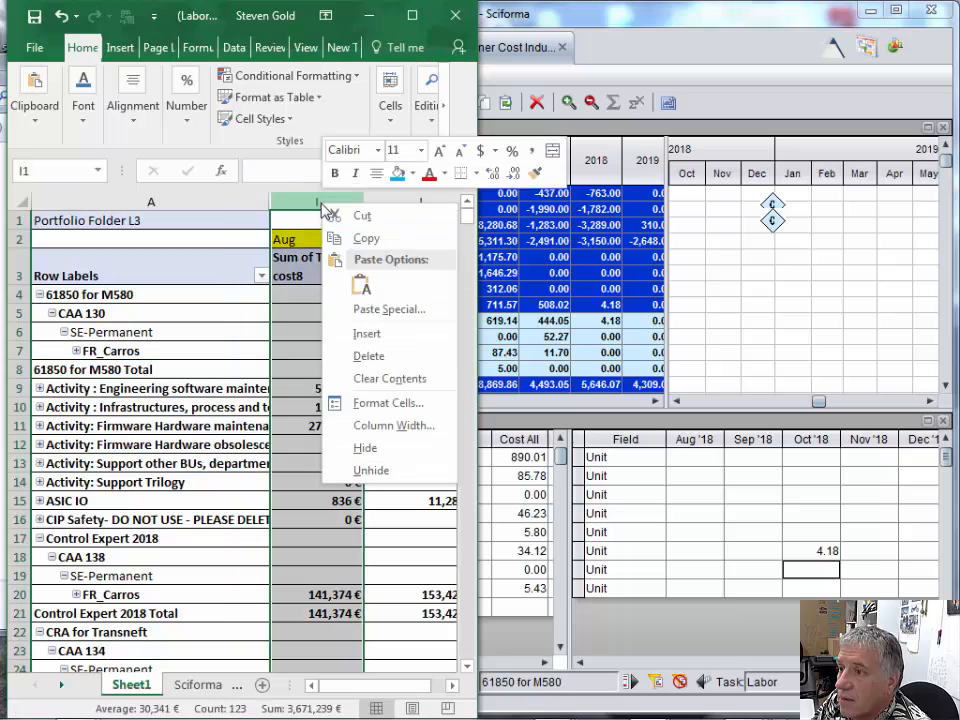
click(368, 448)
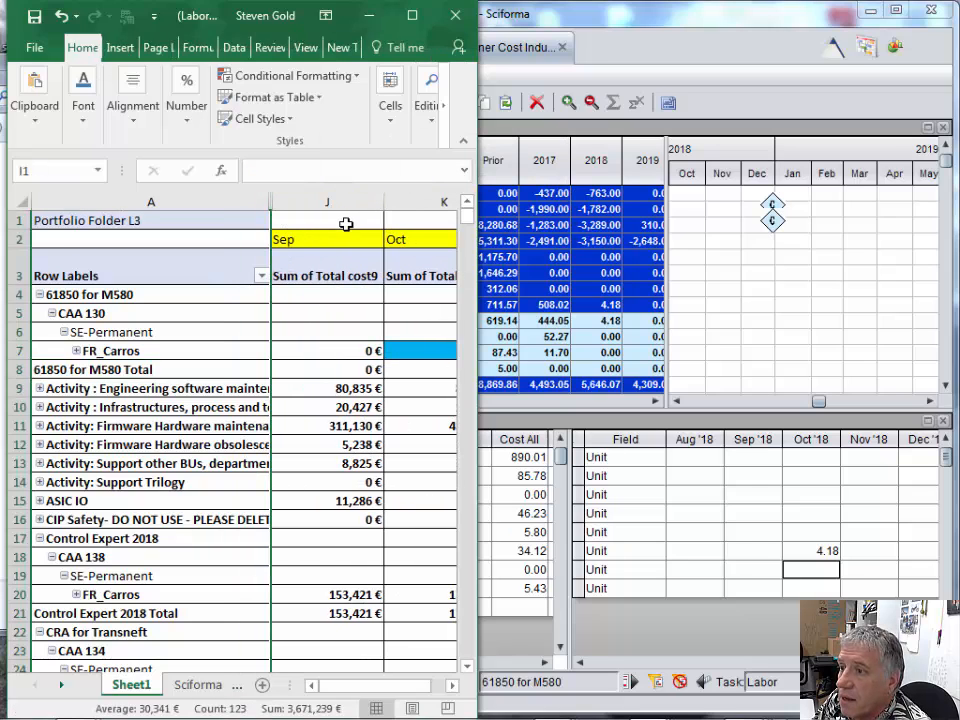
- Narrow the Sep and Oct cost columns and widen the Excel window until both columns are fully visible
drag(270, 204, 354, 205)
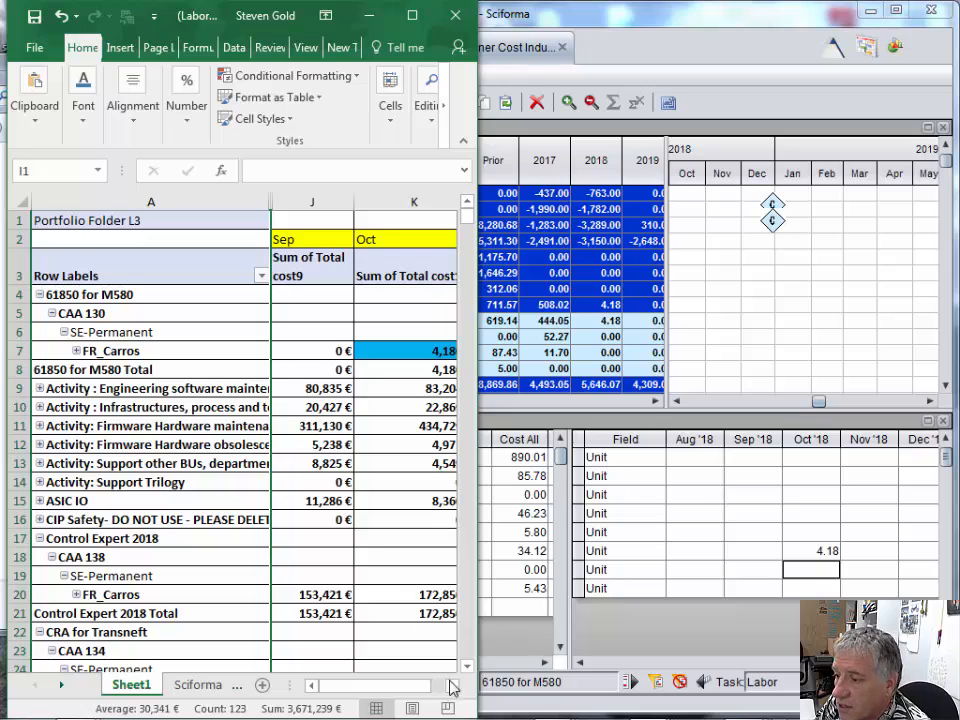
drag(477, 304, 510, 304)
drag(472, 196, 441, 199)
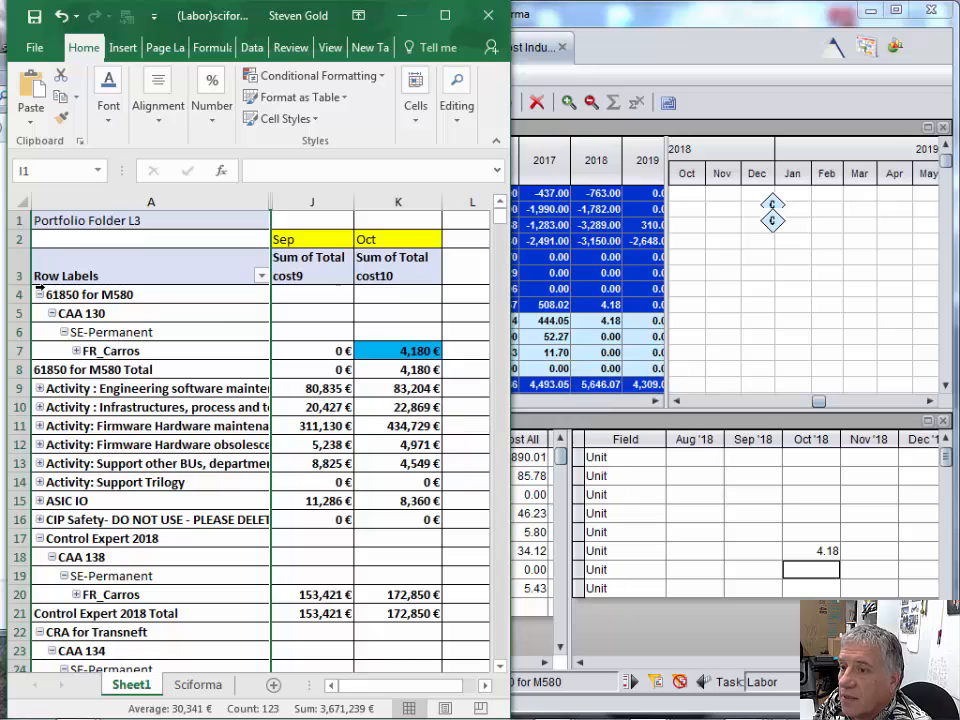
- Fill the 61850 for M580 row label in cell A4 with light blue to mark the project as done
click(104, 299)
right_click(104, 299)
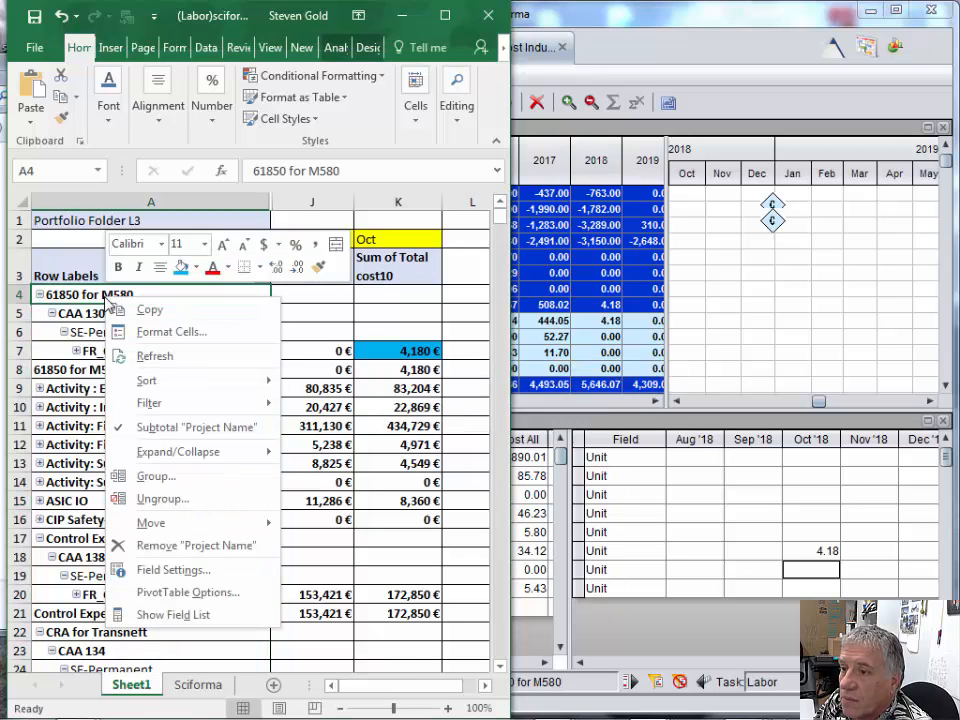
click(38, 295)
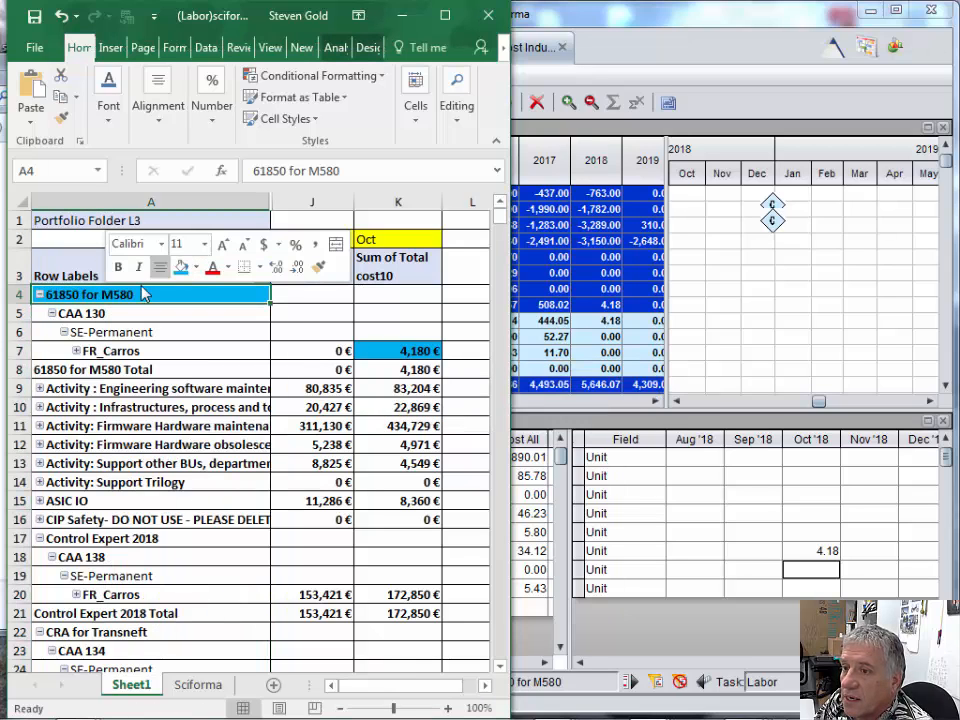
- Collapse 61850 for M580, expand Activity : Engineering software maintenance, and widen the Excel window to show the Oct costs
click(38, 294)
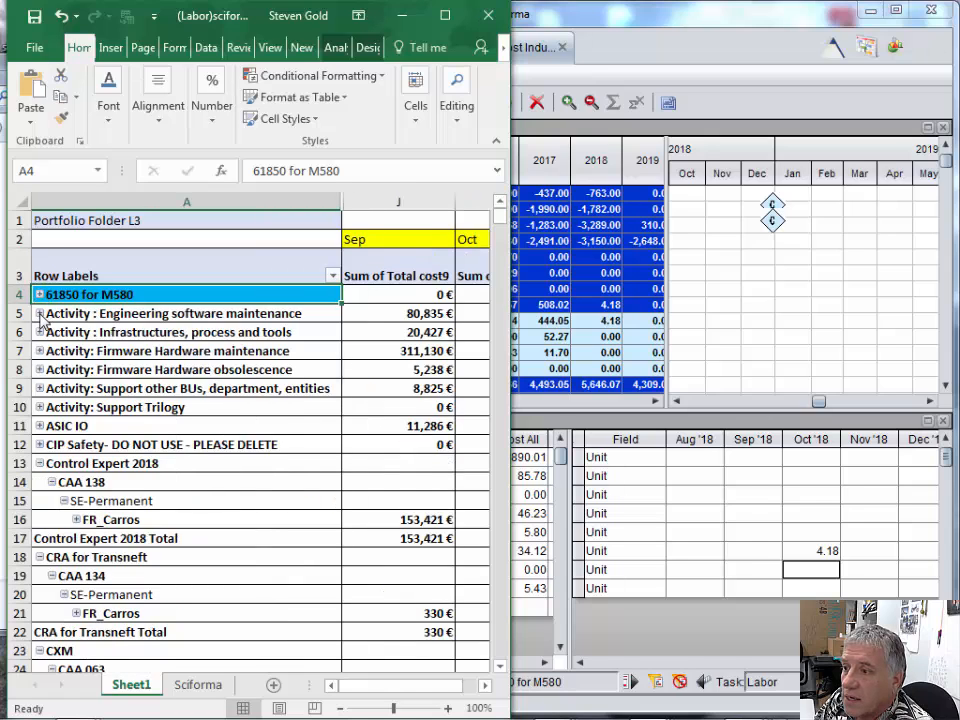
click(40, 314)
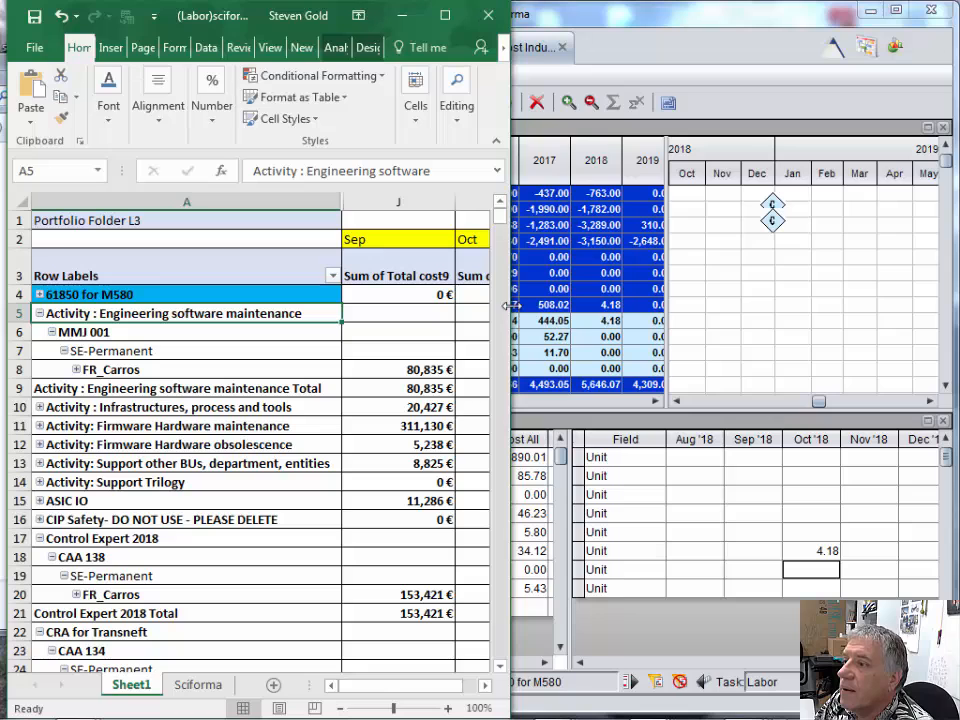
drag(511, 305, 598, 309)
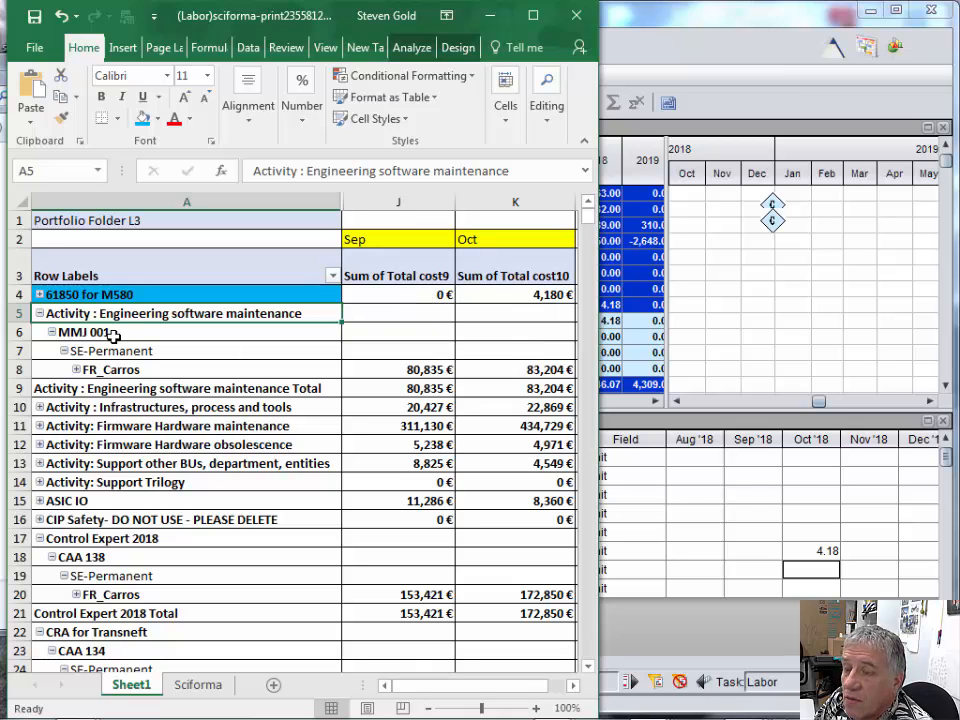
- Switch to Sciforma, select project 61850 for M580, then save and close it
click(697, 342)
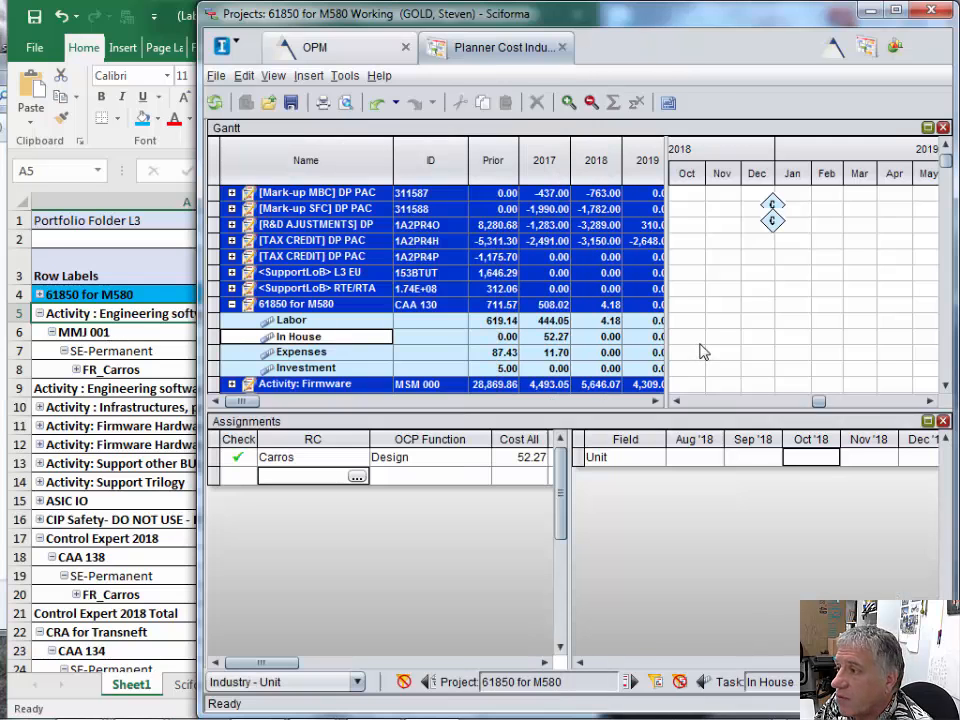
click(304, 305)
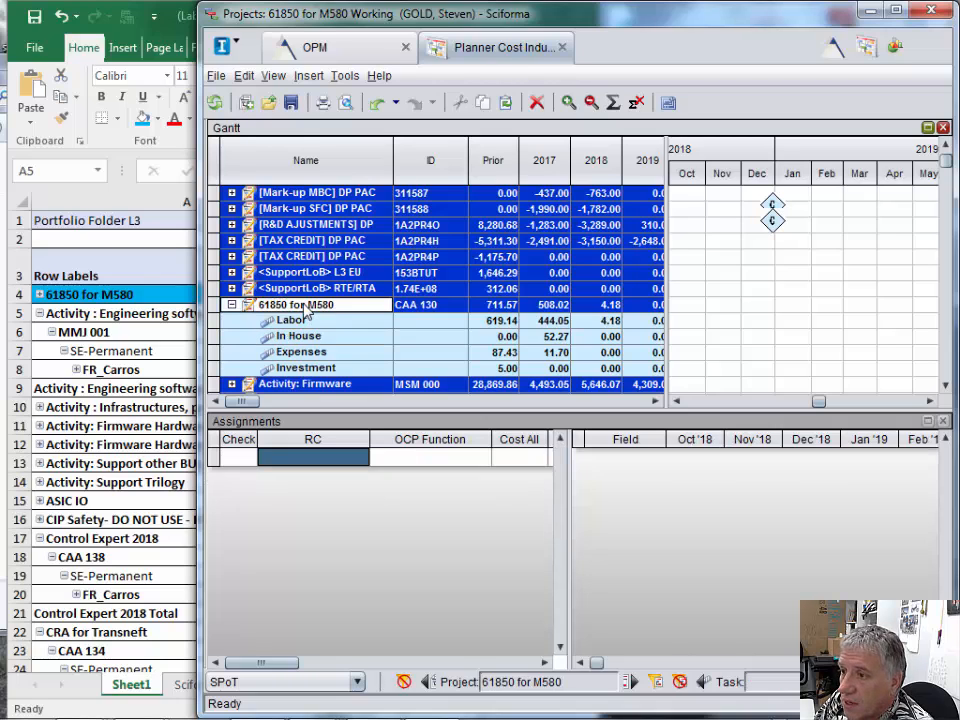
click(215, 77)
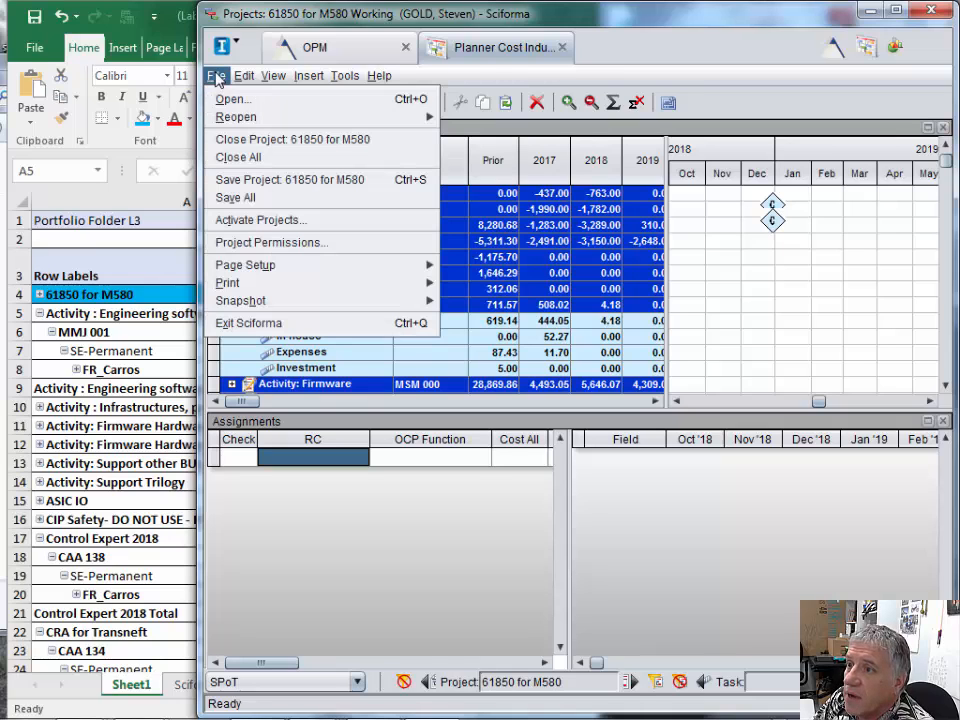
click(280, 181)
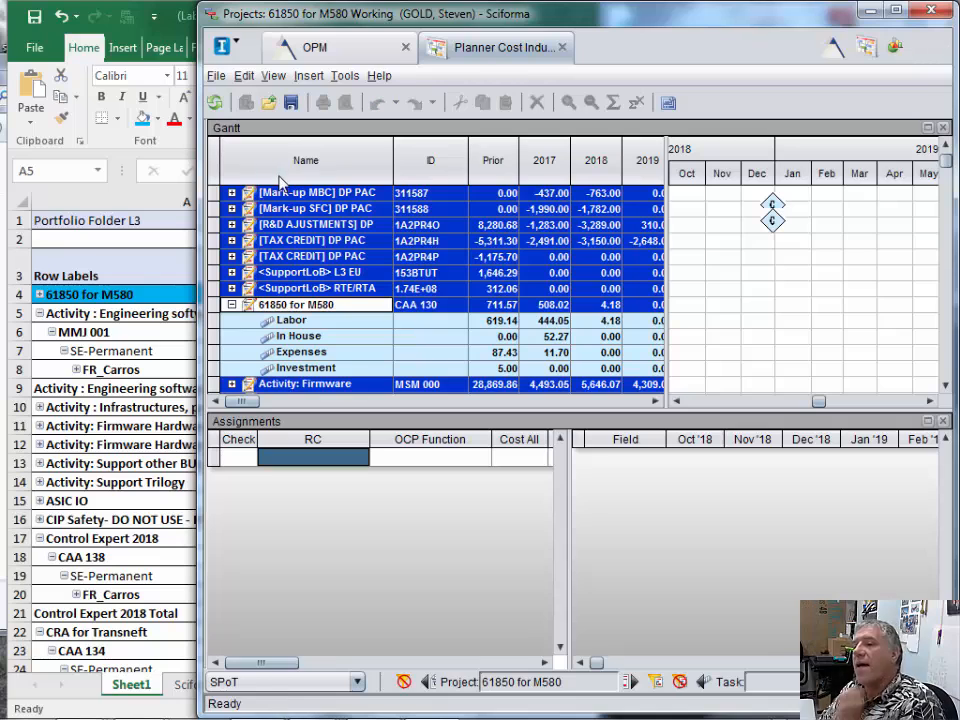
click(216, 77)
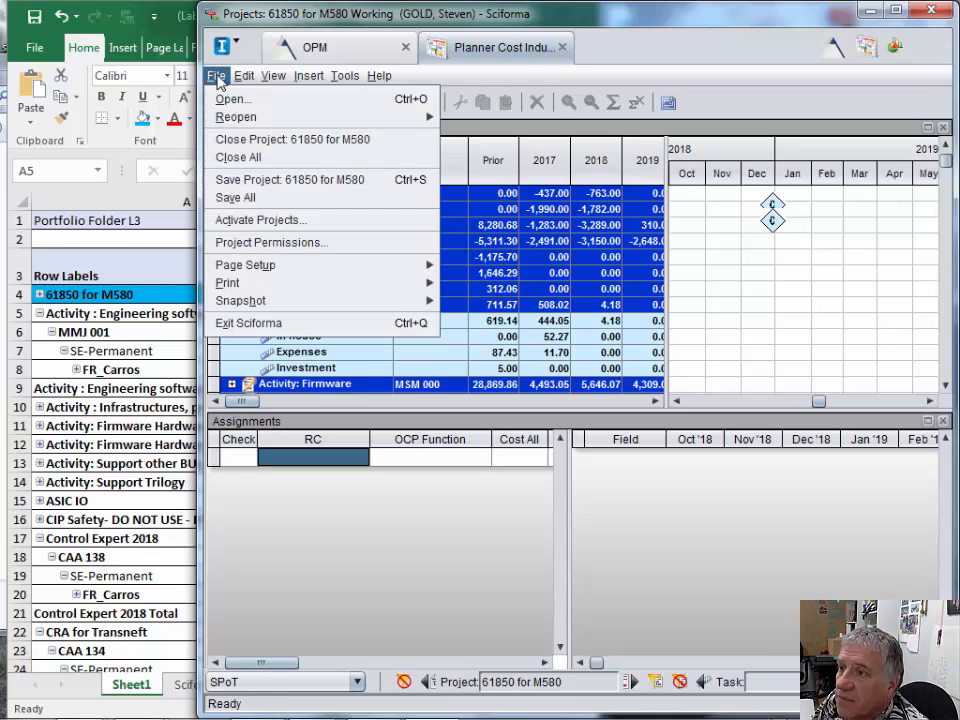
click(261, 141)
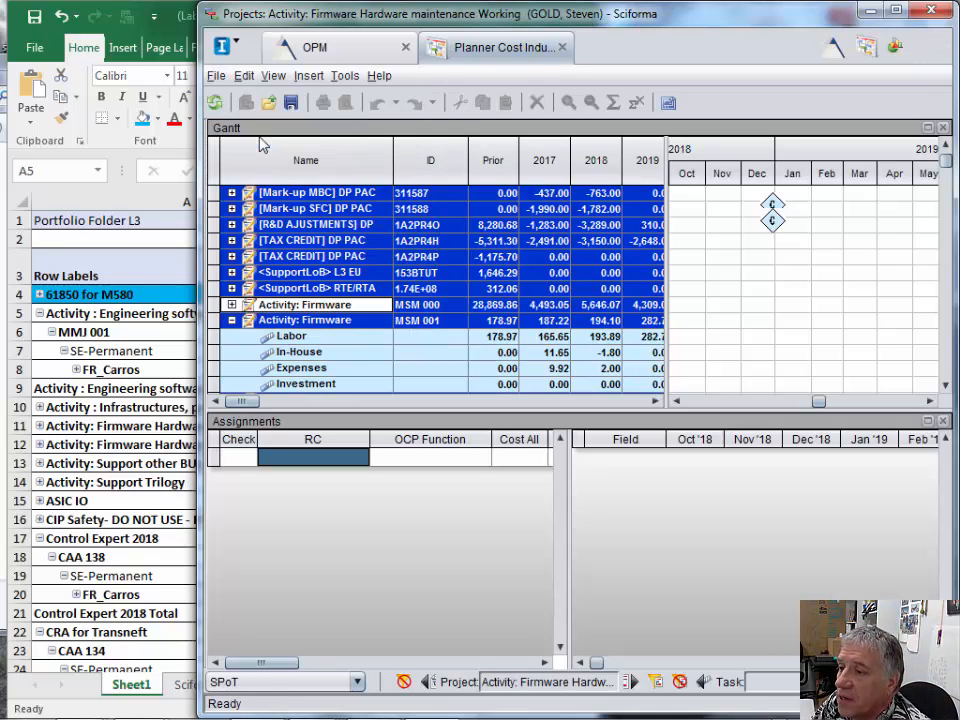
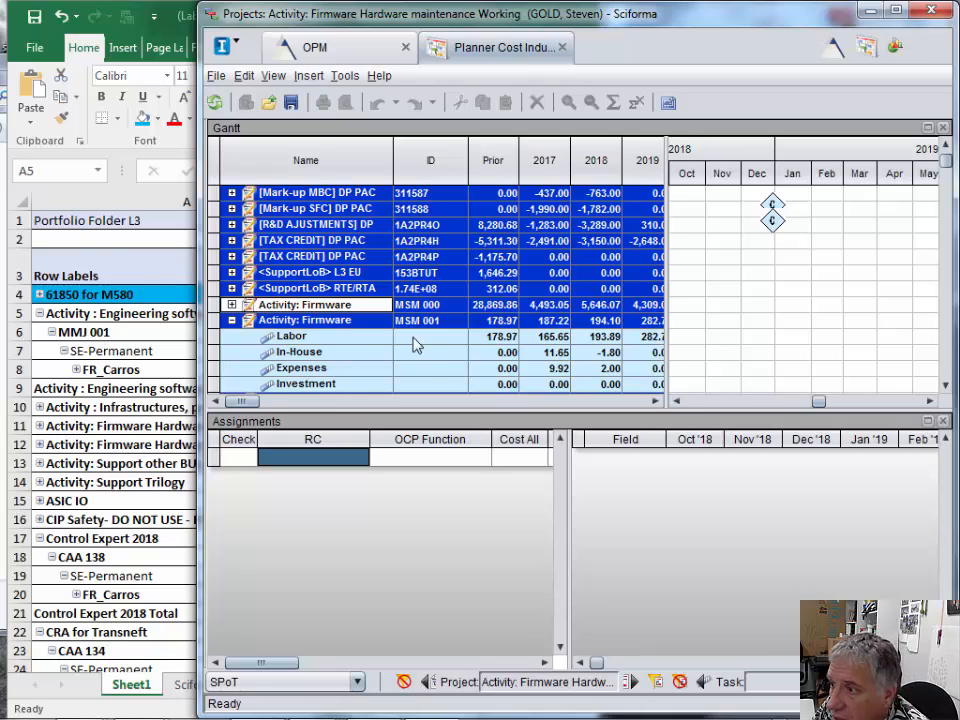
- Show the assignments of the Labor task under Activity : Engineering software maintenance (MMJ 001) for autumn 2018
click(416, 344)
scroll(416, 344, down, 6)
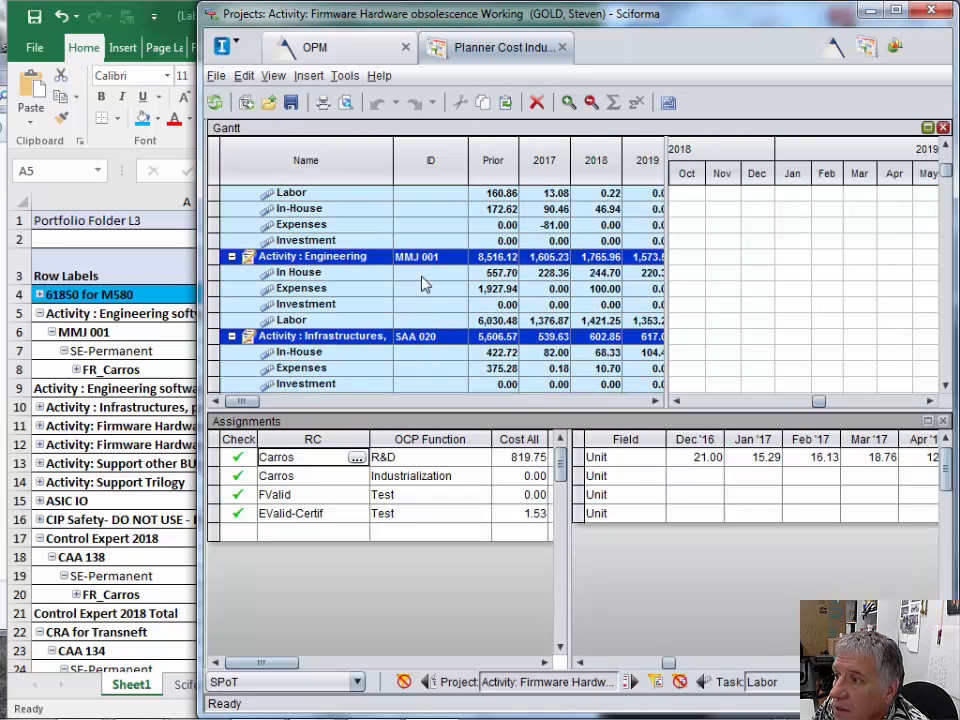
click(262, 257)
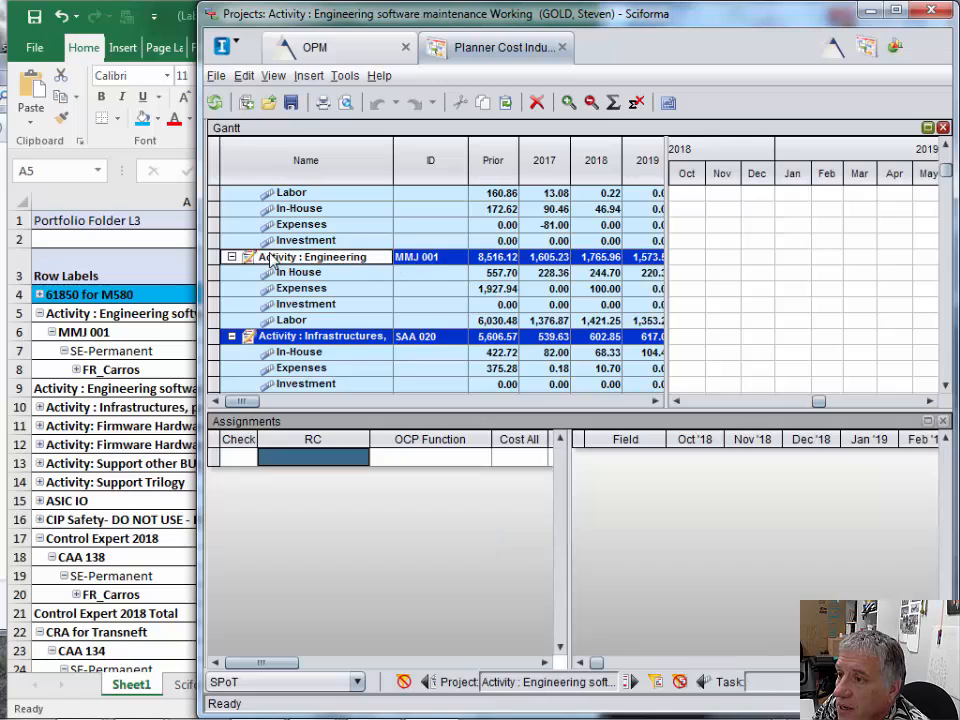
click(224, 320)
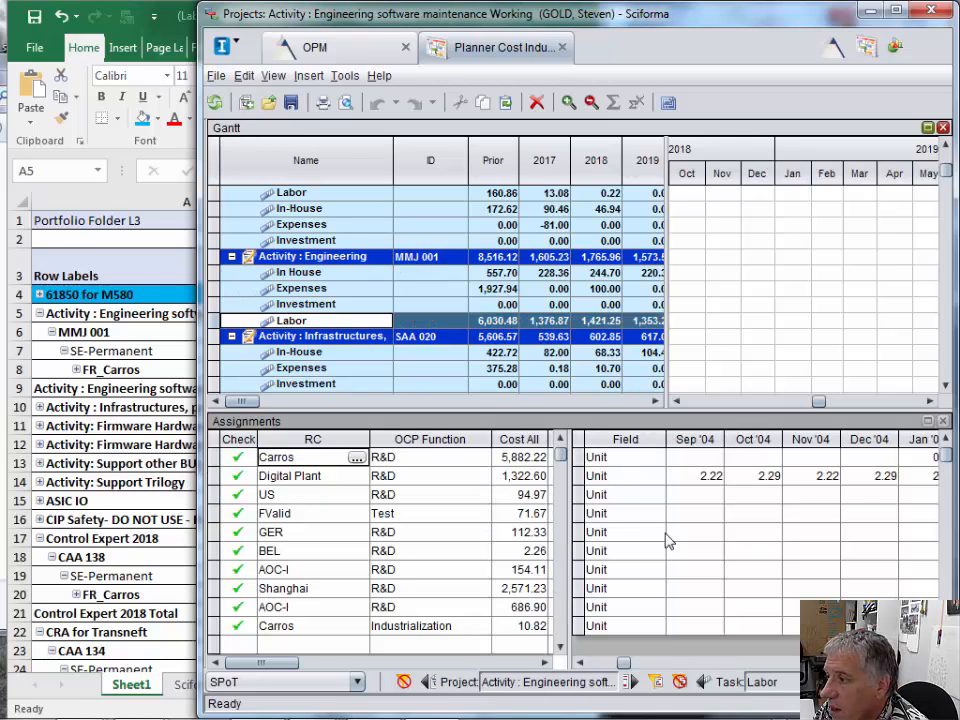
drag(623, 662, 850, 663)
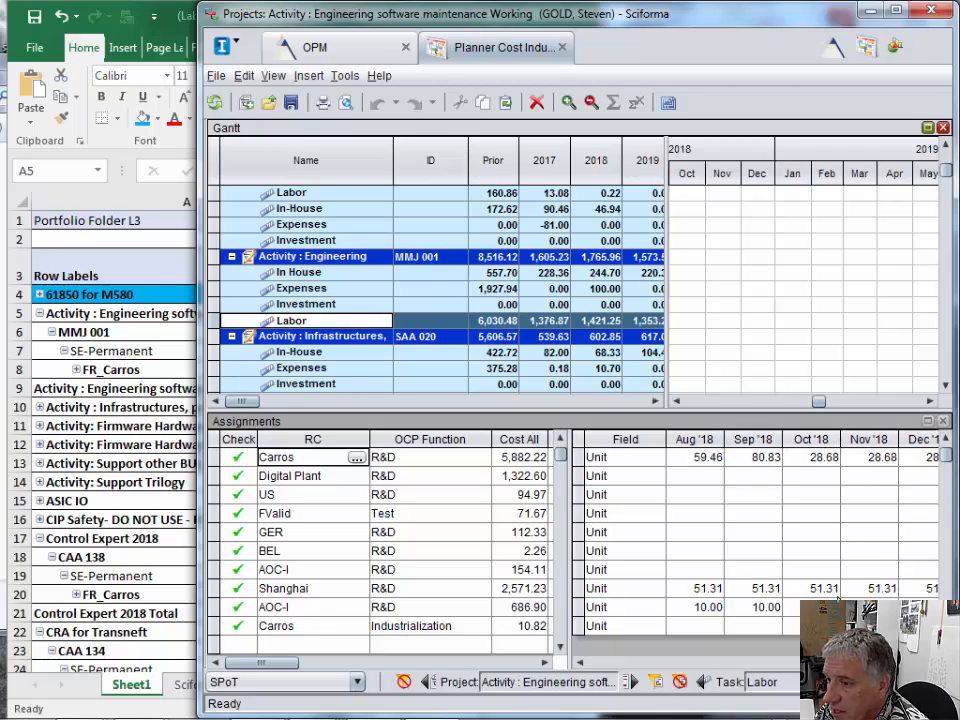
- Compare the FR_Carros Sep and Oct costs for MMJ 001 in Excel with the Carros R&D amounts for the same months in Sciforma
click(172, 357)
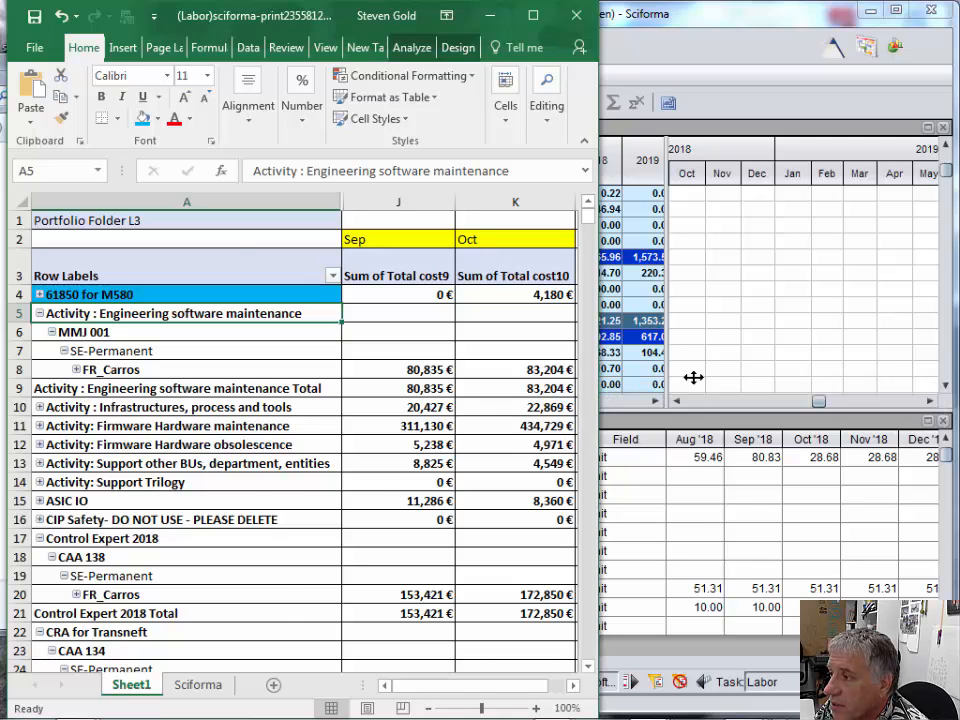
click(617, 493)
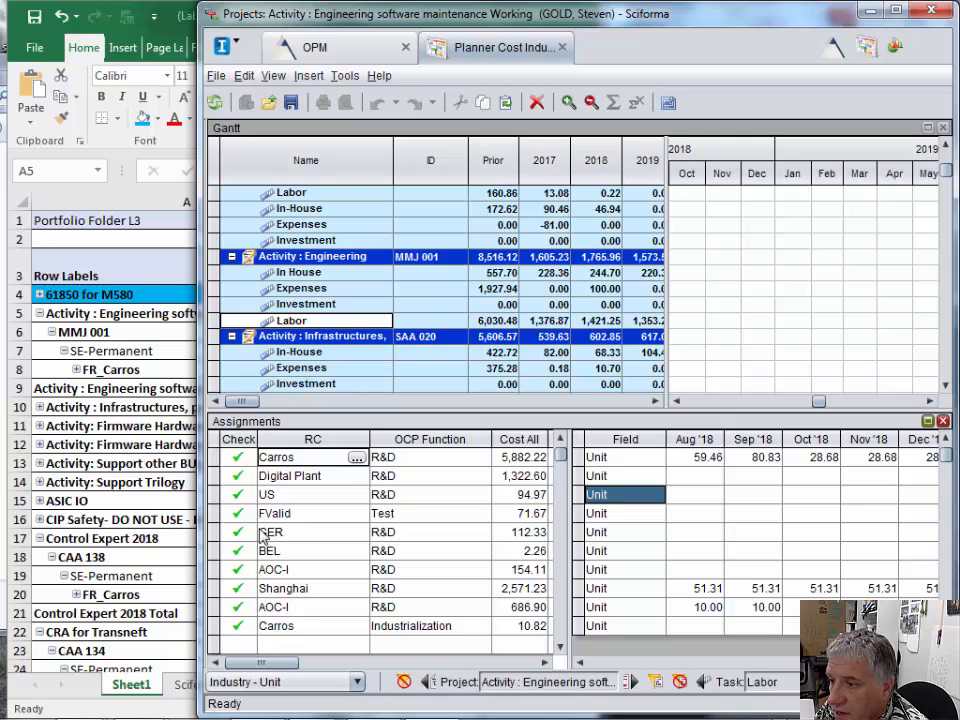
click(219, 462)
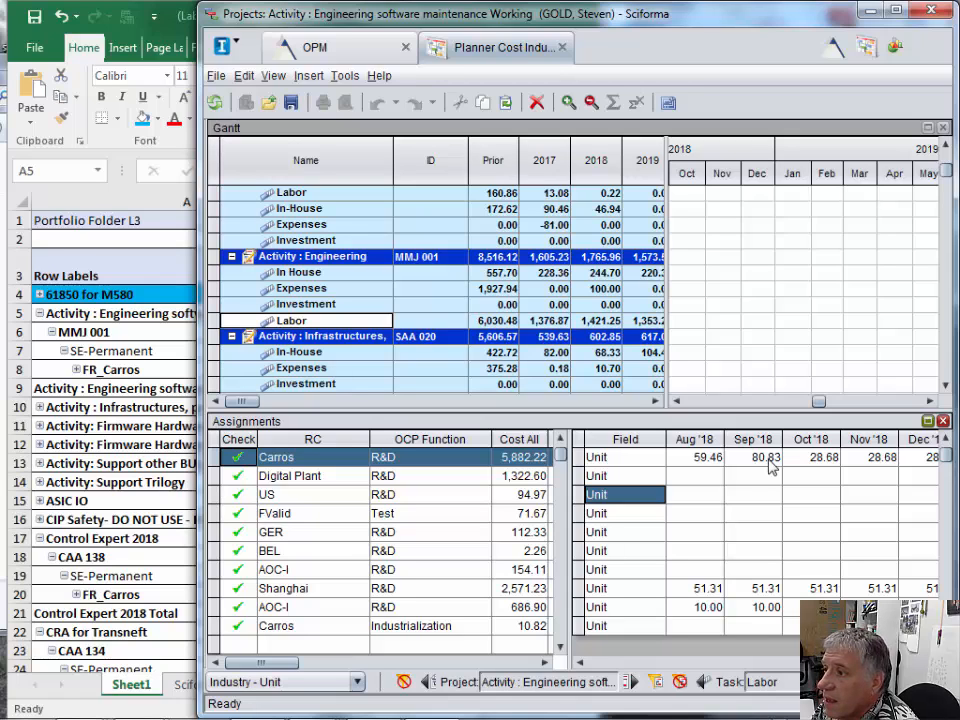
click(171, 268)
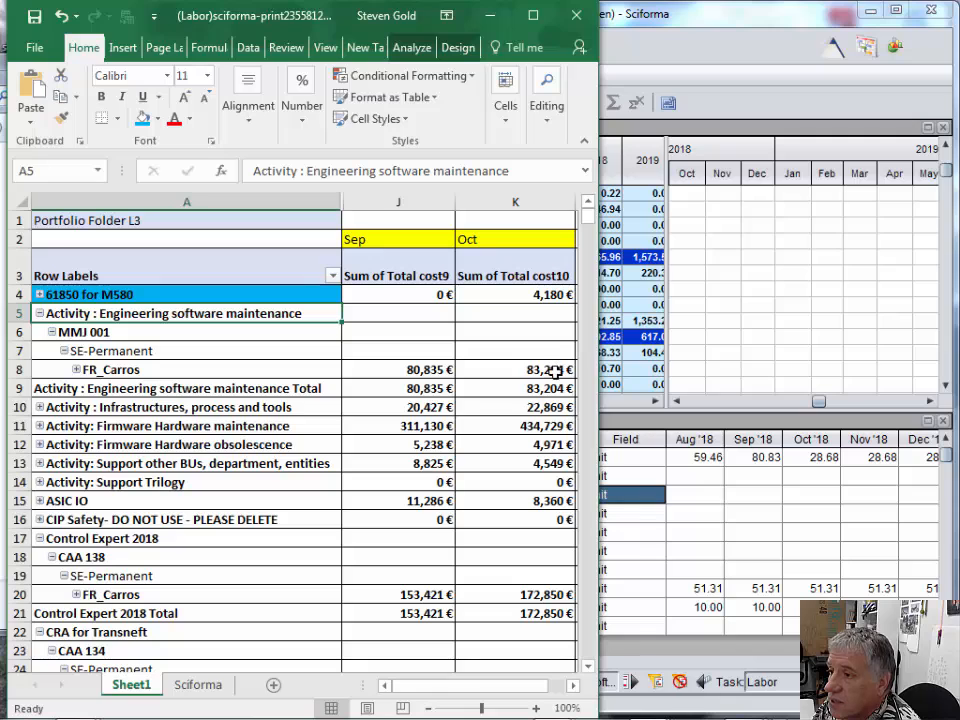
mouse_move(556, 371)
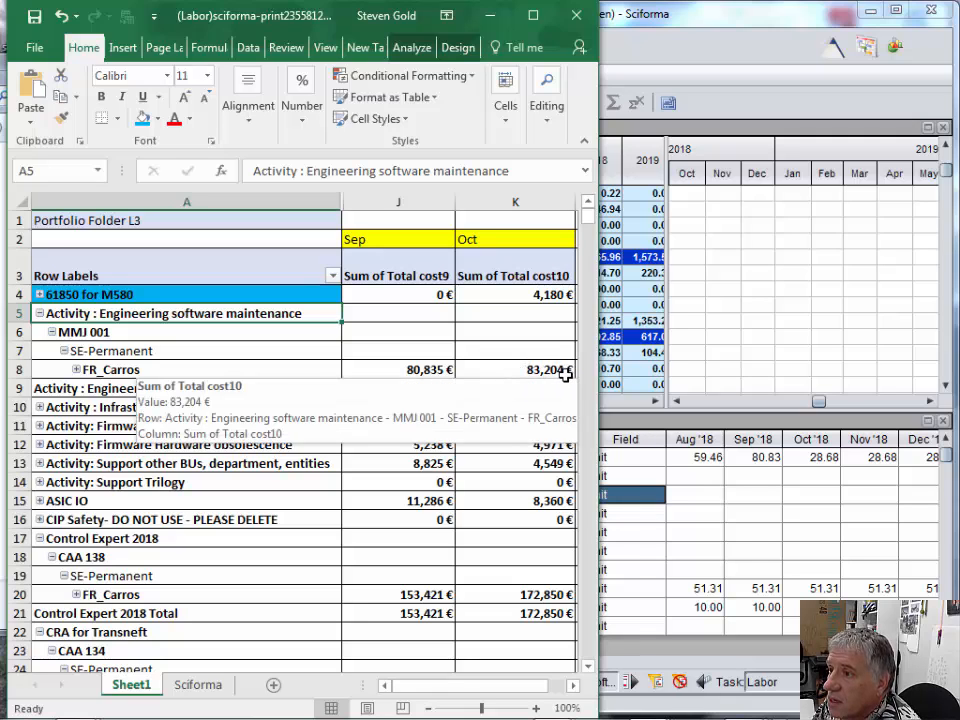
click(750, 495)
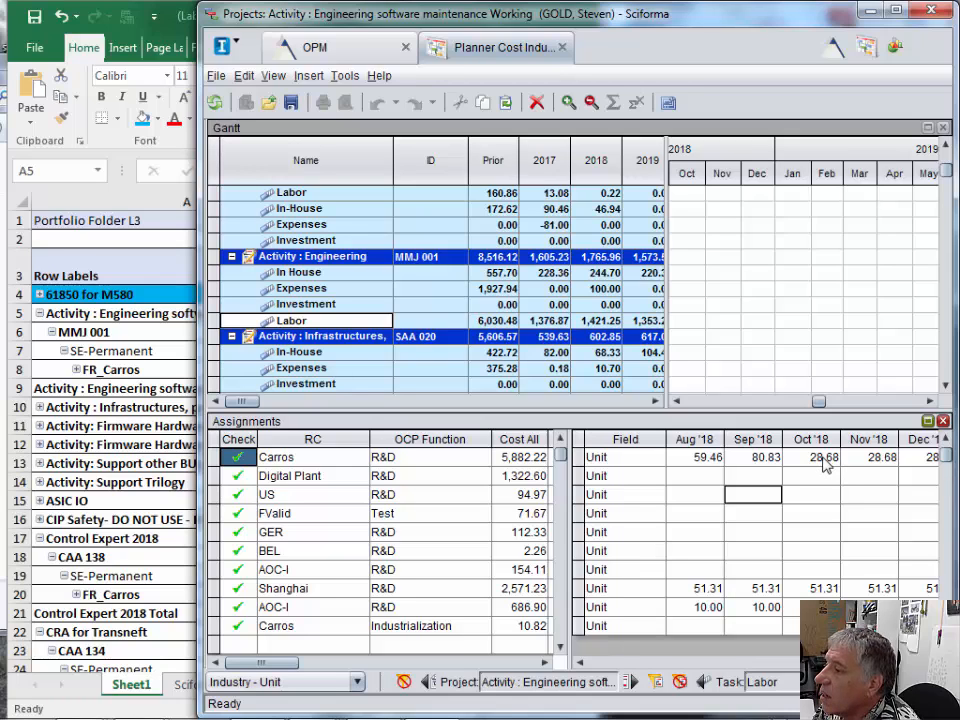
click(150, 313)
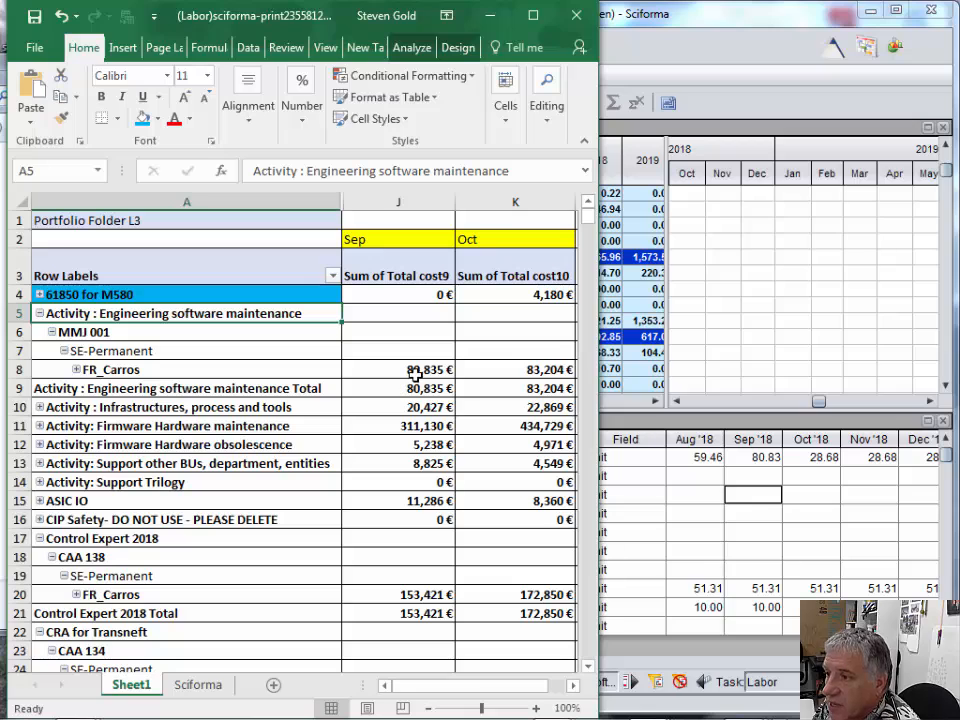
mouse_move(400, 374)
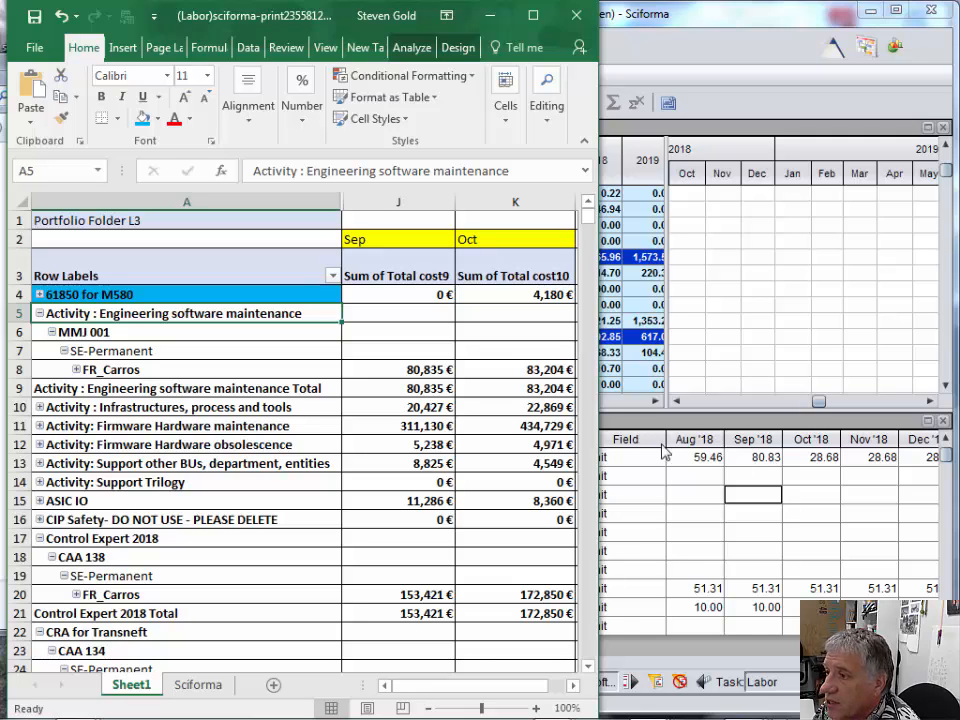
mouse_move(548, 370)
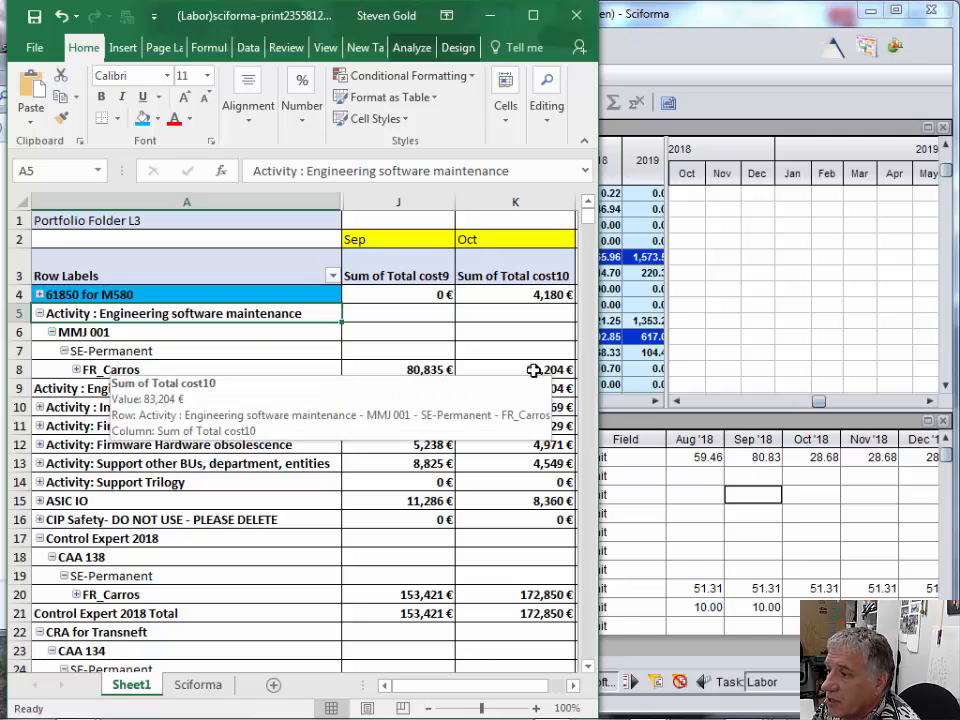
- Set the Oct '18 amount of the Carros R&D labor assignment for MMJ 001 to 83.204 in Sciforma
click(819, 460)
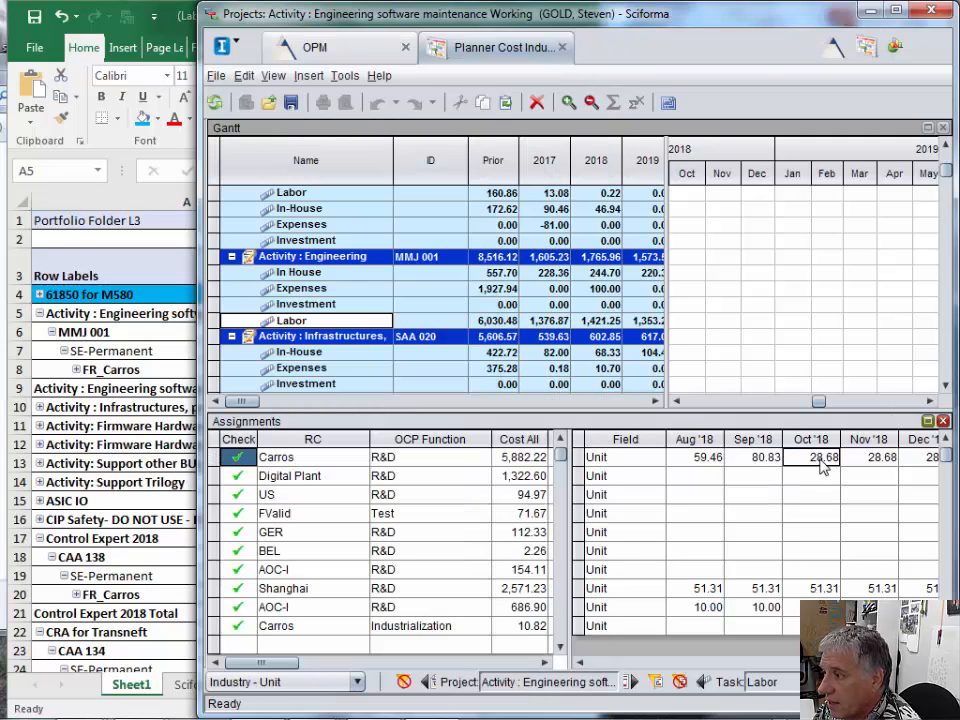
text(83.204)
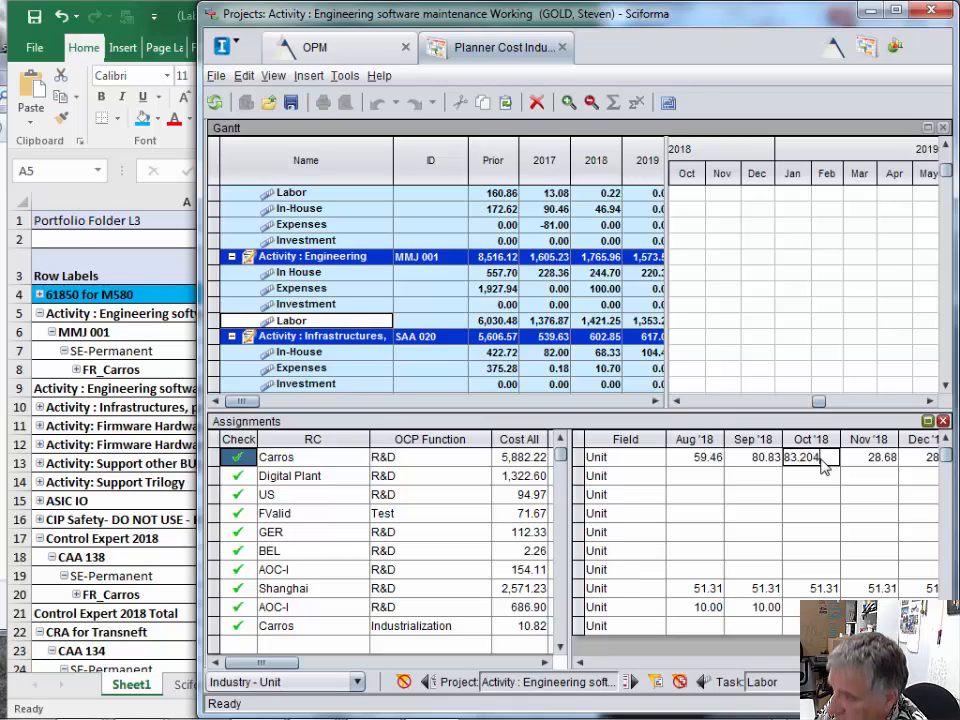
click(818, 480)
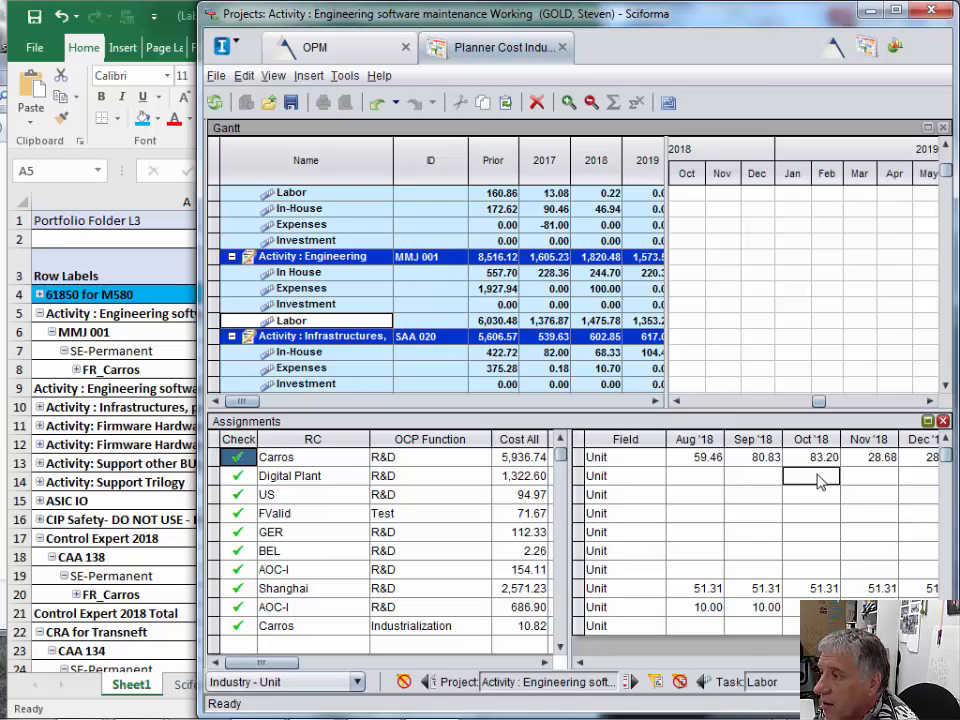
- Switch to Excel and fill the Oct cost of FR_Carros under MMJ 001, cell K8, with light blue
click(163, 268)
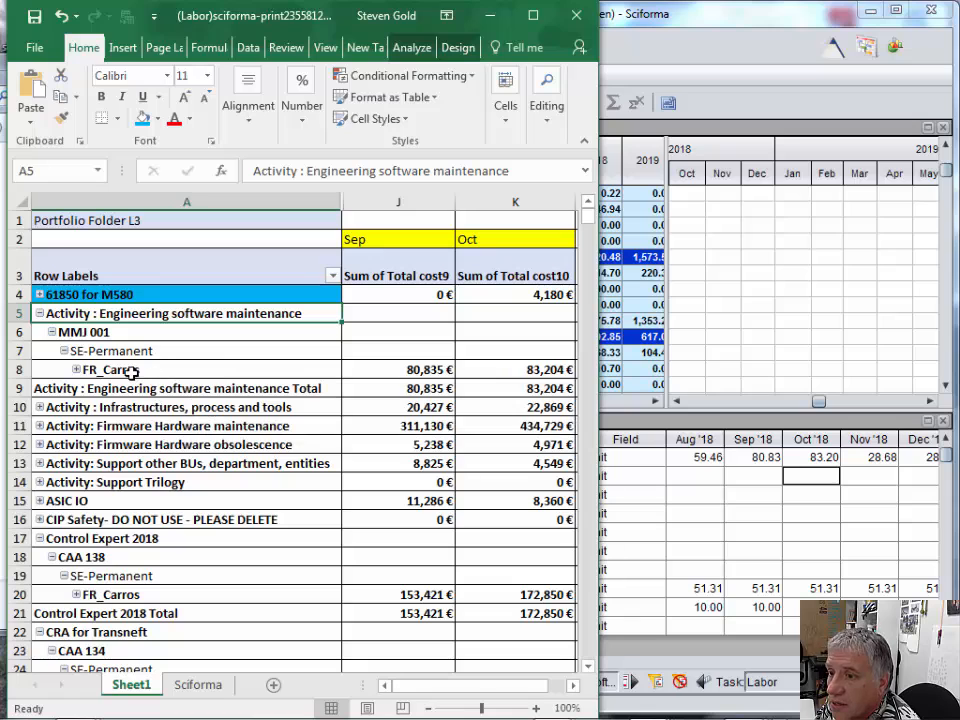
click(515, 370)
right_click(515, 370)
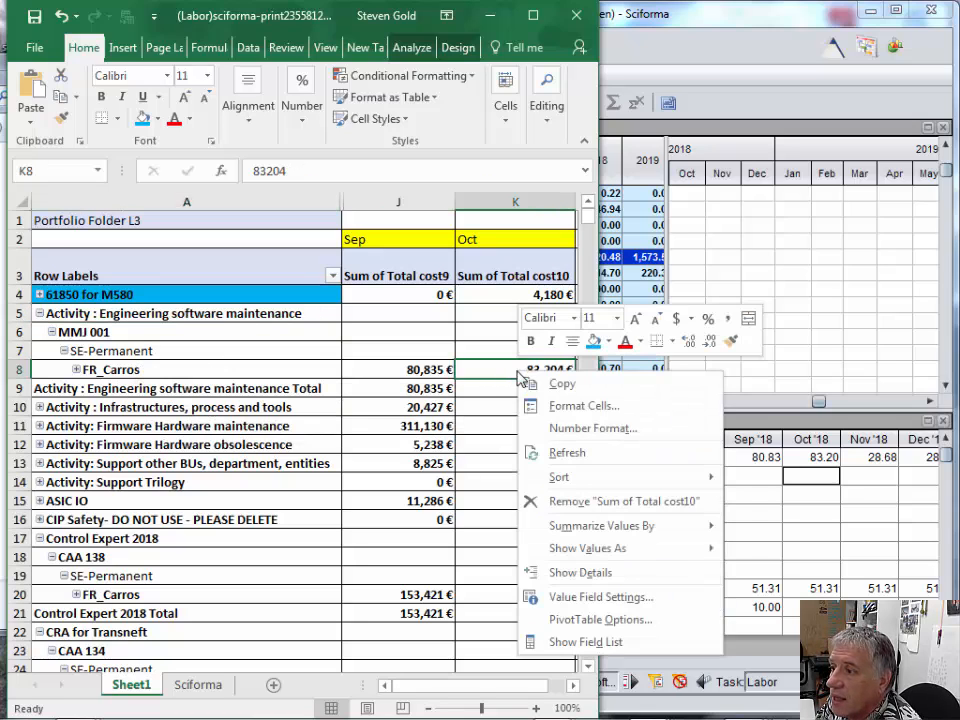
click(590, 342)
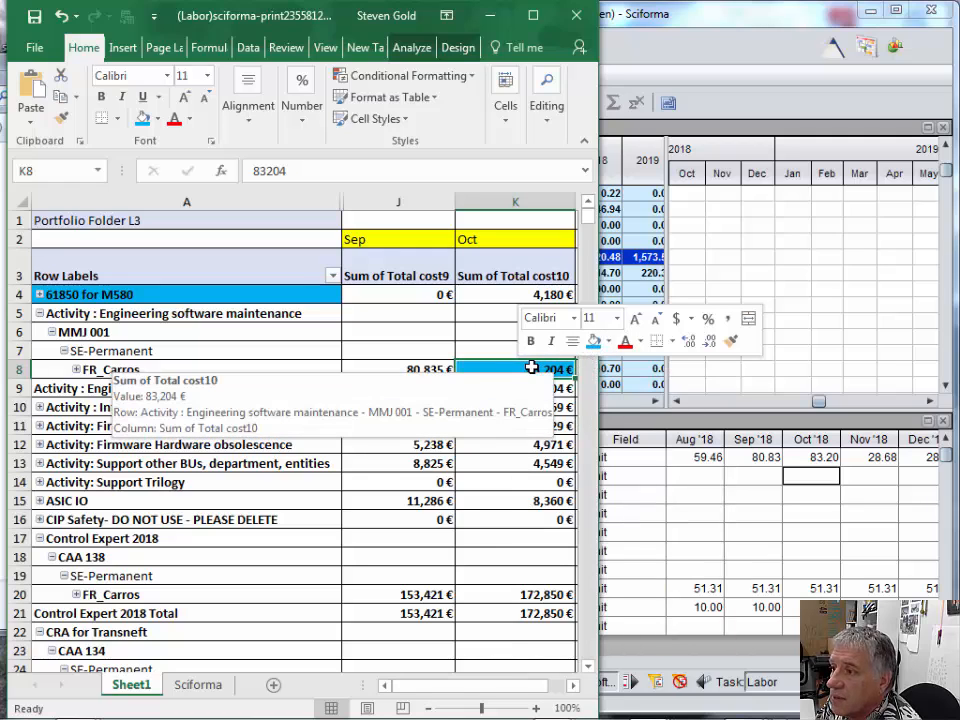
- Fill the Activity : Engineering software maintenance label in cell A5 with light blue and collapse that project
click(140, 313)
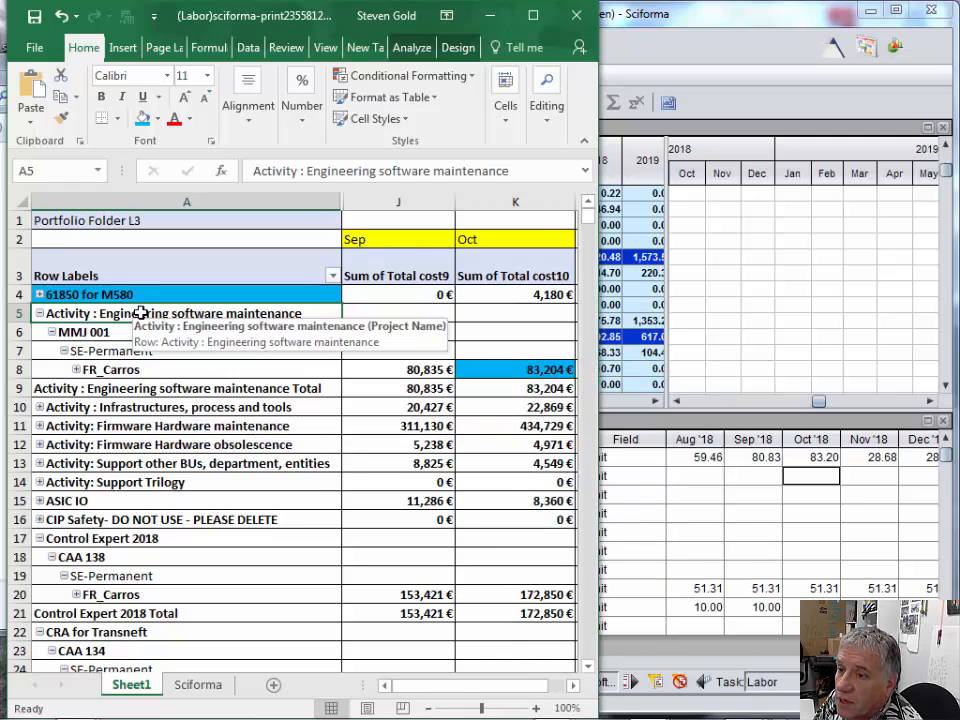
right_click(197, 313)
click(216, 282)
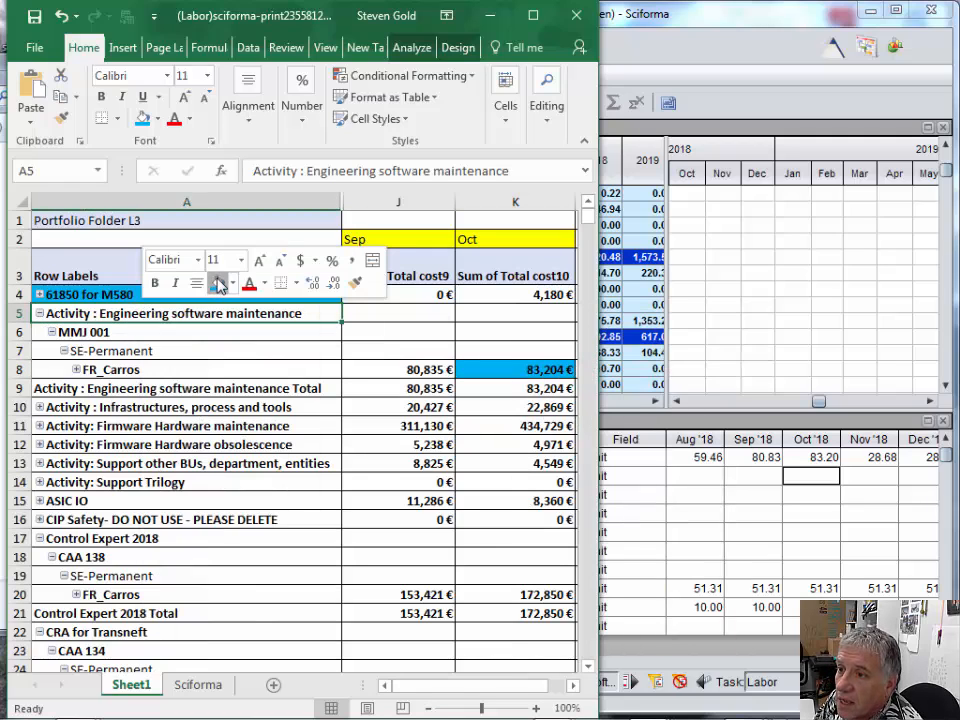
click(39, 314)
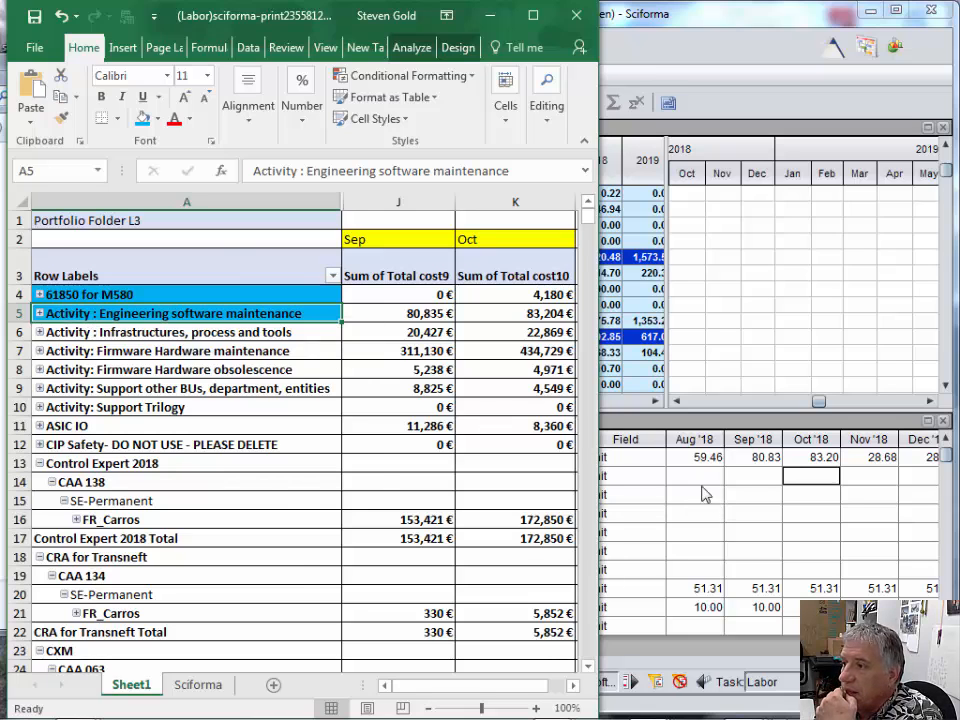
- Switch to Sciforma, then save and close the project Activity : Engineering software maintenance
key(alt+Tab)
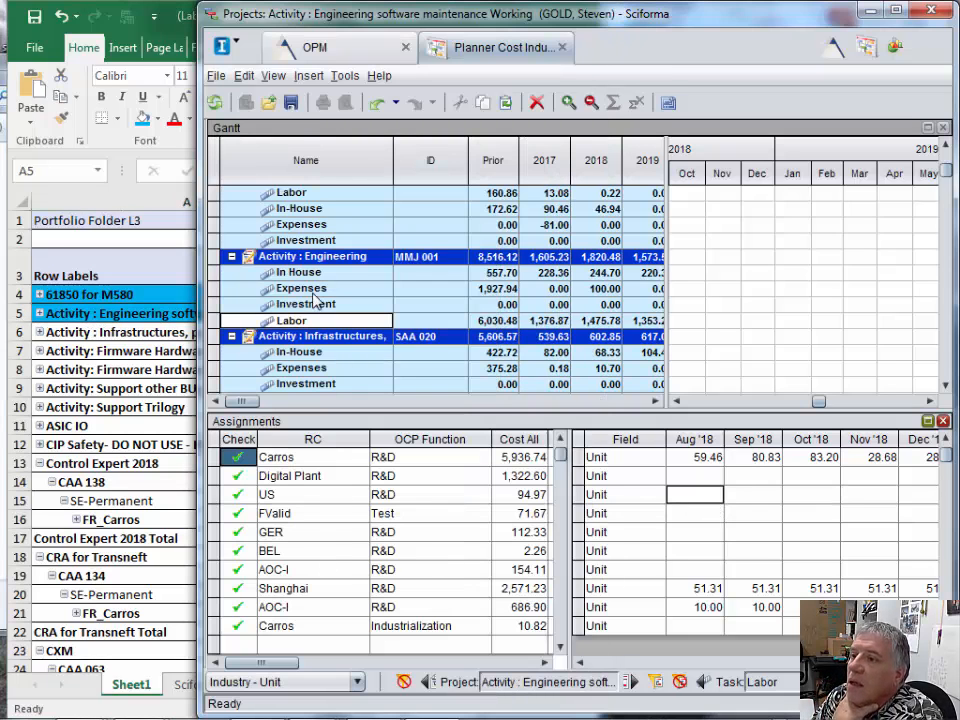
click(216, 76)
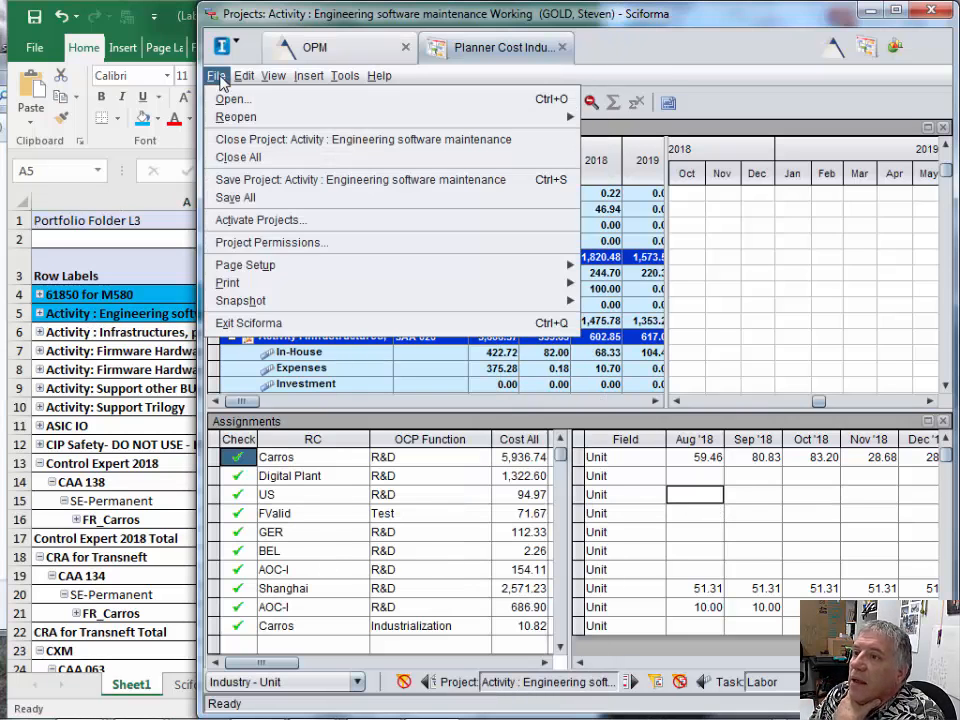
click(238, 179)
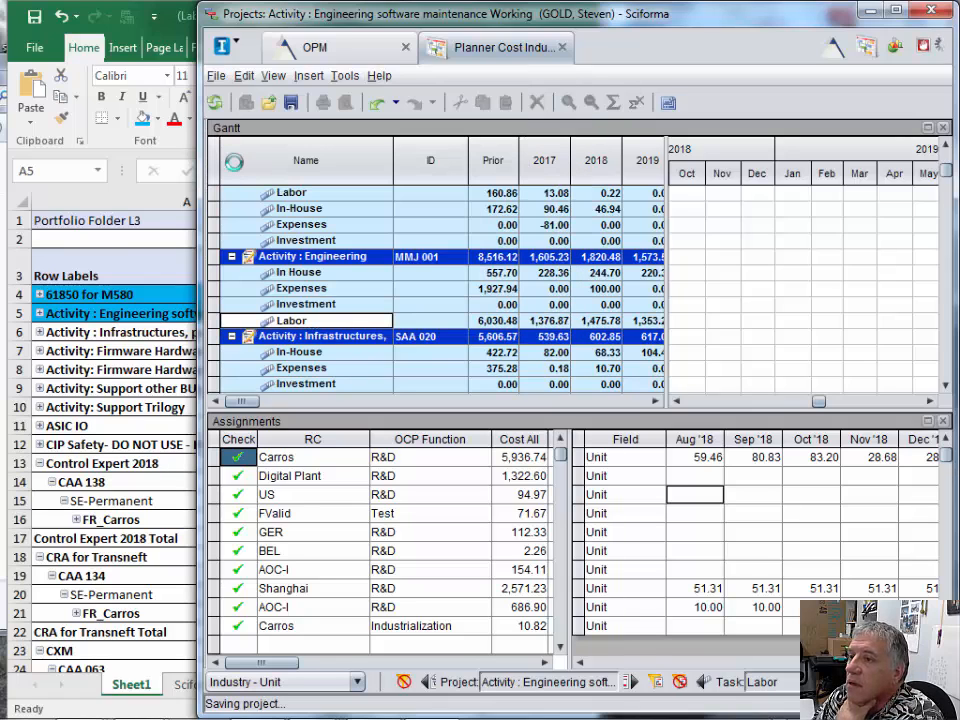
click(217, 77)
click(225, 139)
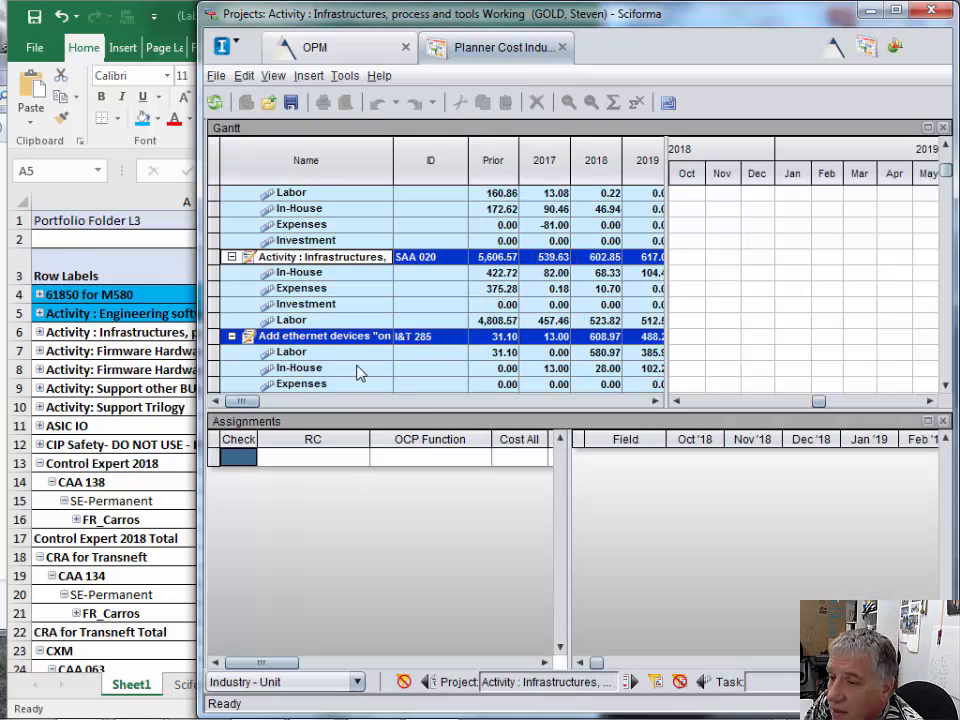
- Switch to Excel, expand Activity : Infrastructures, process and tools, and select its project ID SAA 020
click(78, 338)
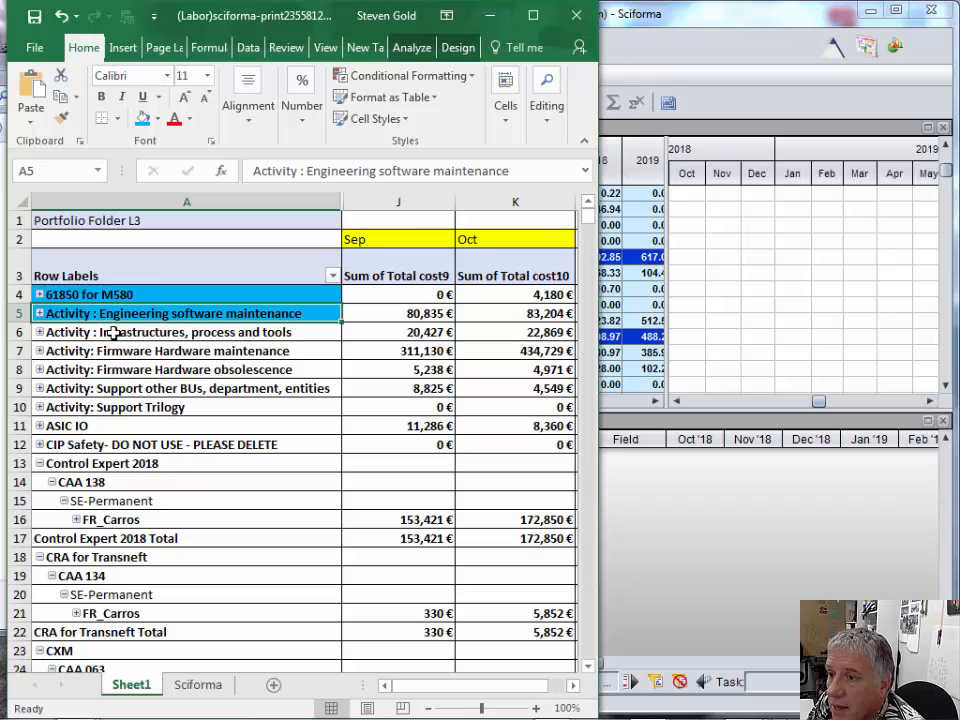
click(39, 333)
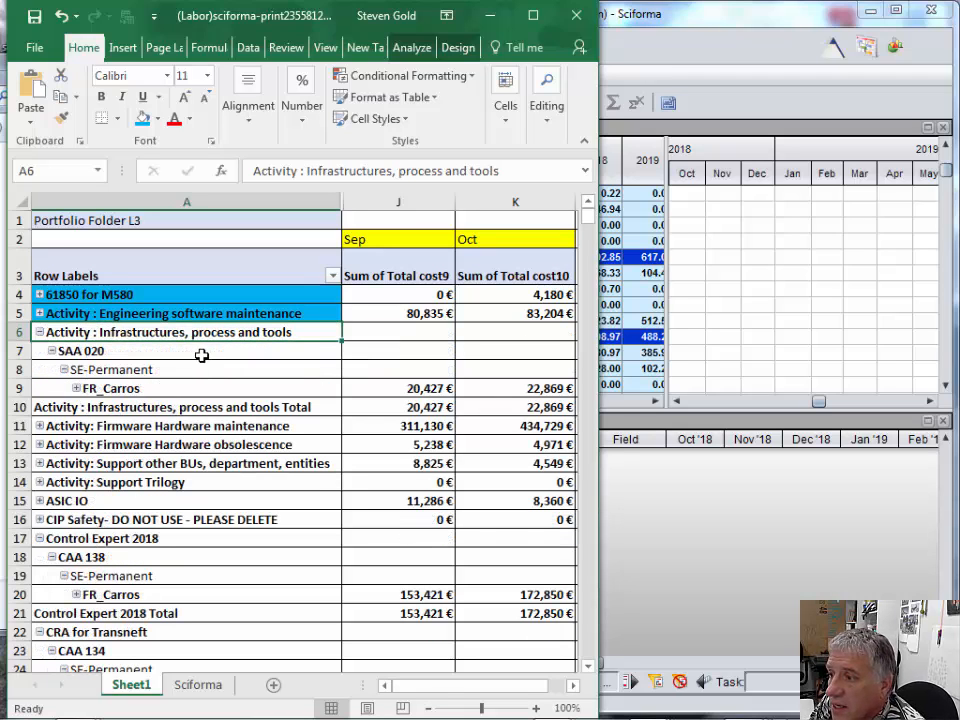
click(116, 352)
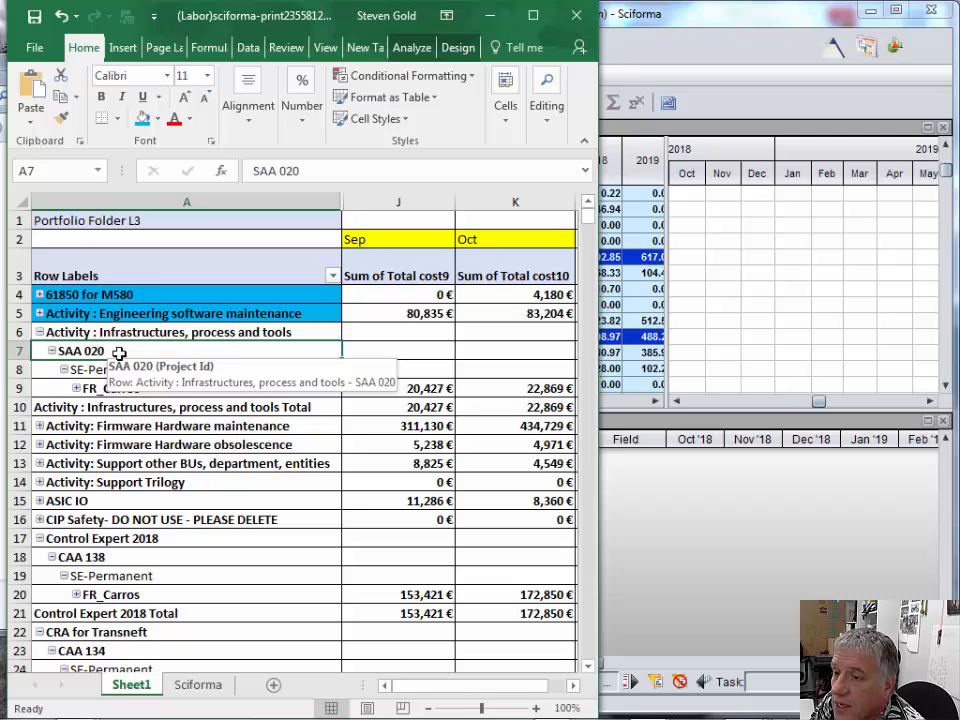
- Switch to Sciforma, select the Labor row of SAA 020, and select the Oct '18 unit cell of its Carros R&D assignment
click(691, 300)
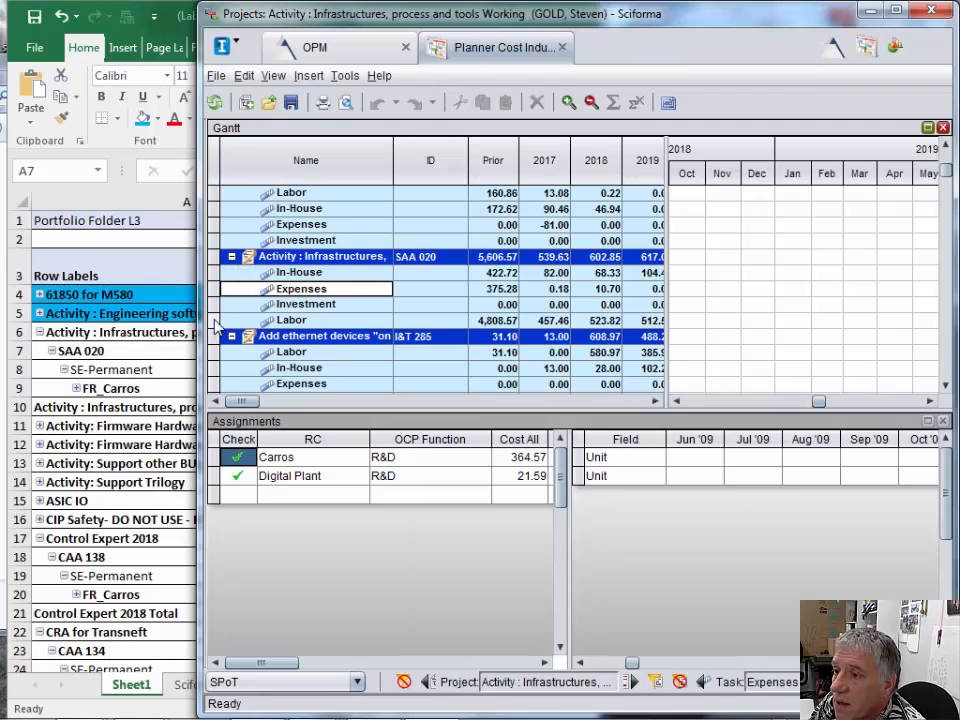
click(291, 321)
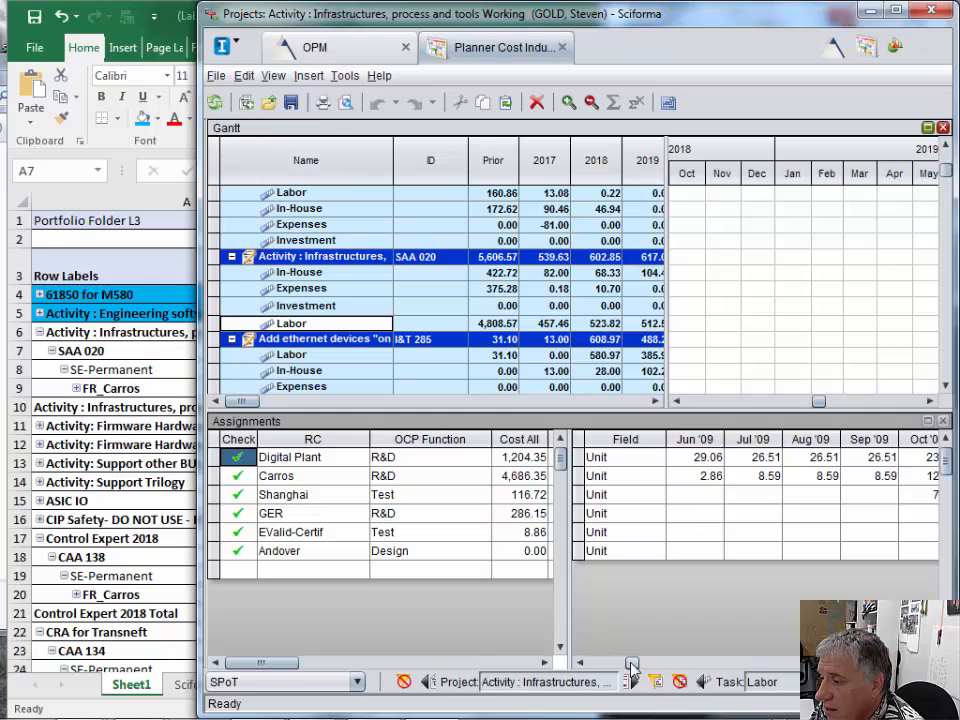
drag(631, 663, 826, 665)
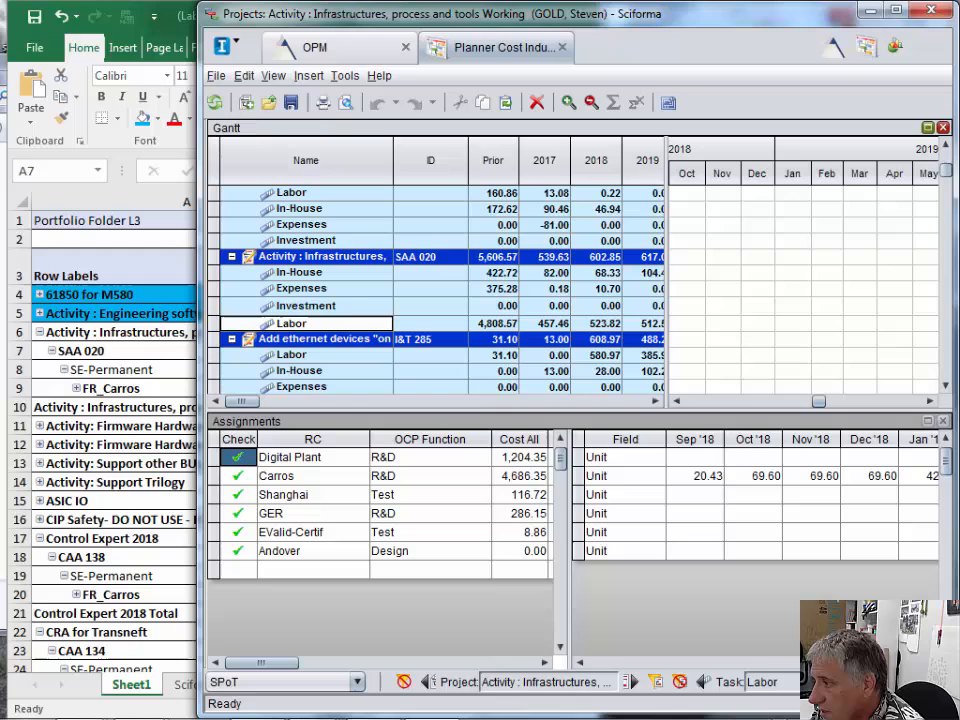
click(755, 477)
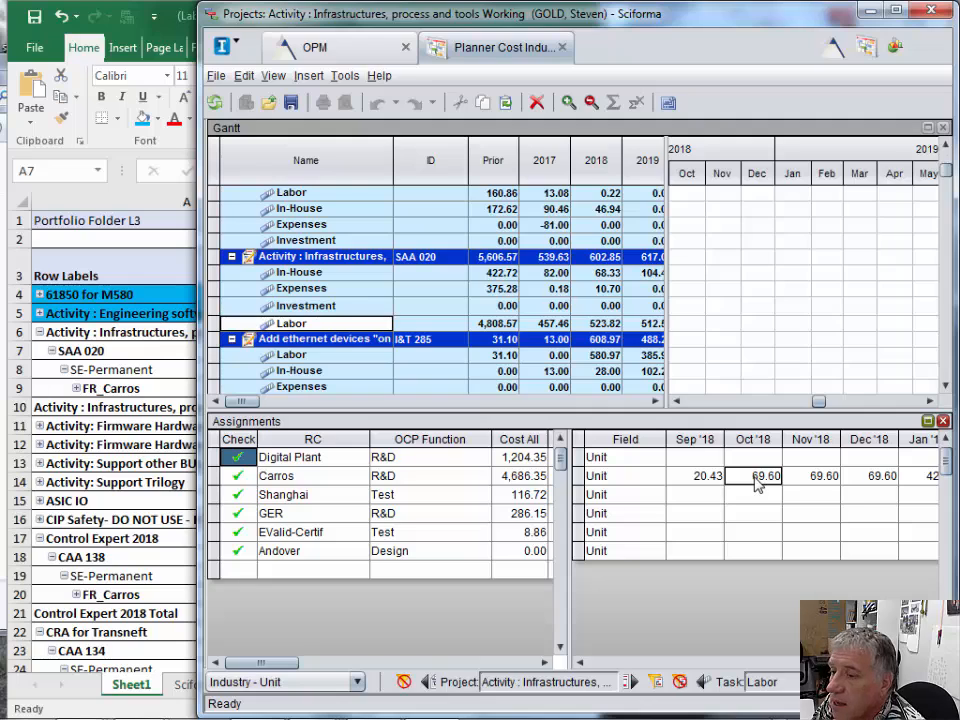
click(701, 482)
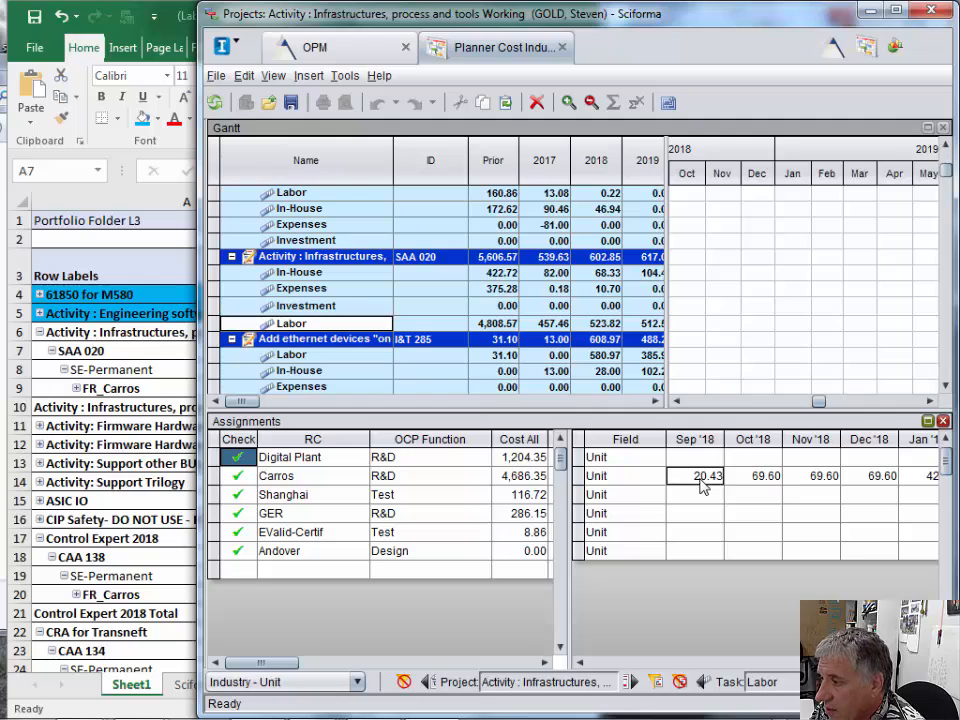
click(755, 478)
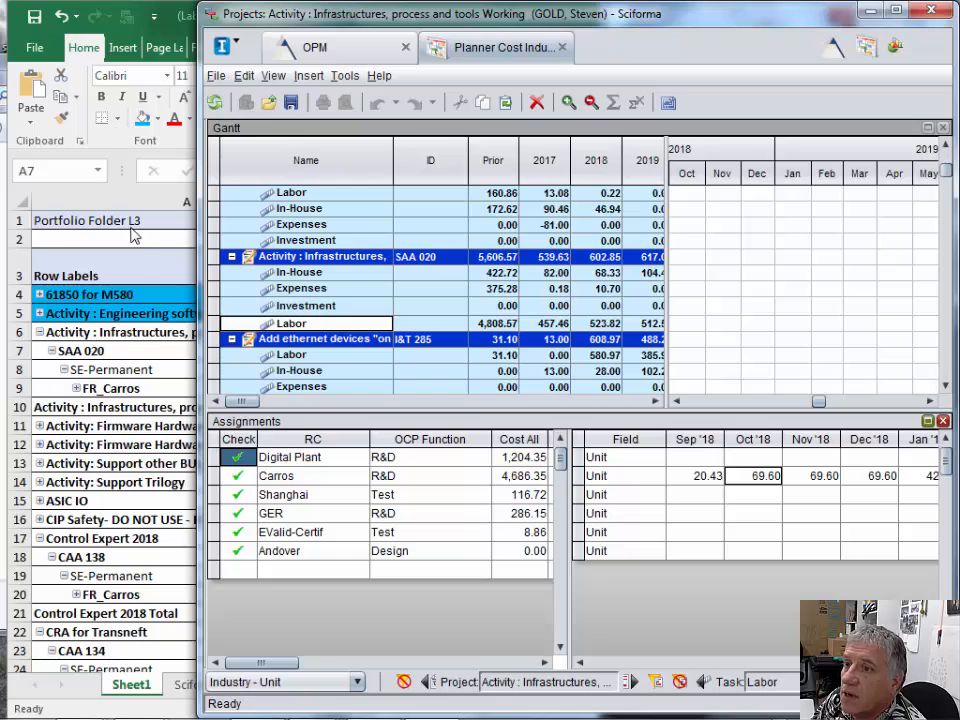
- Check the Oct cost of FR_Carros in Excel, then set the Carros Oct '18 unit to 22.869 in Sciforma
click(111, 194)
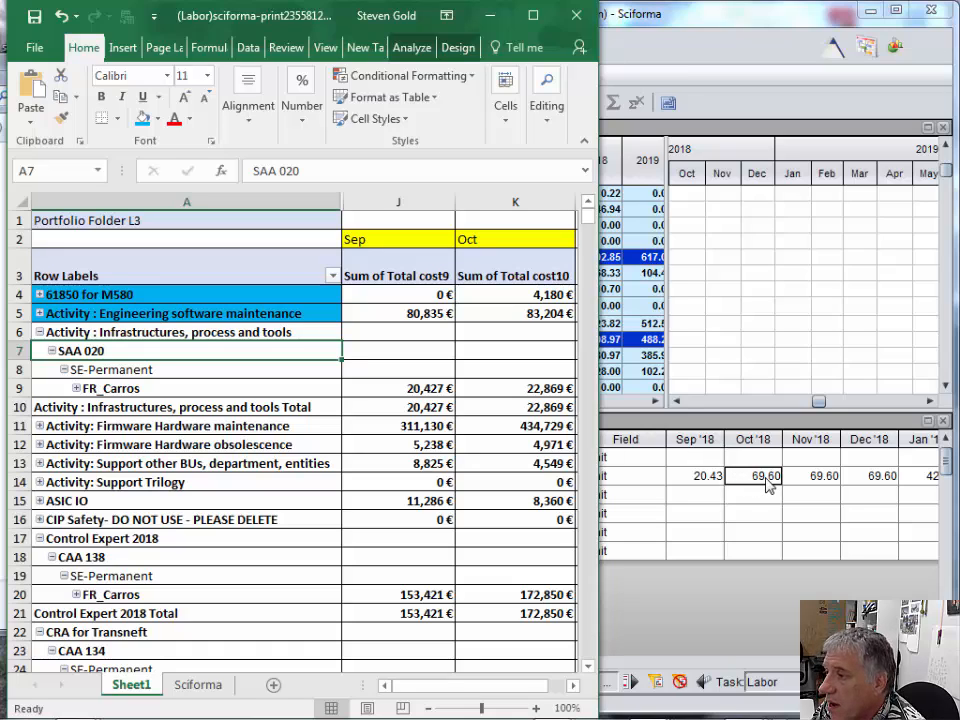
mouse_move(508, 388)
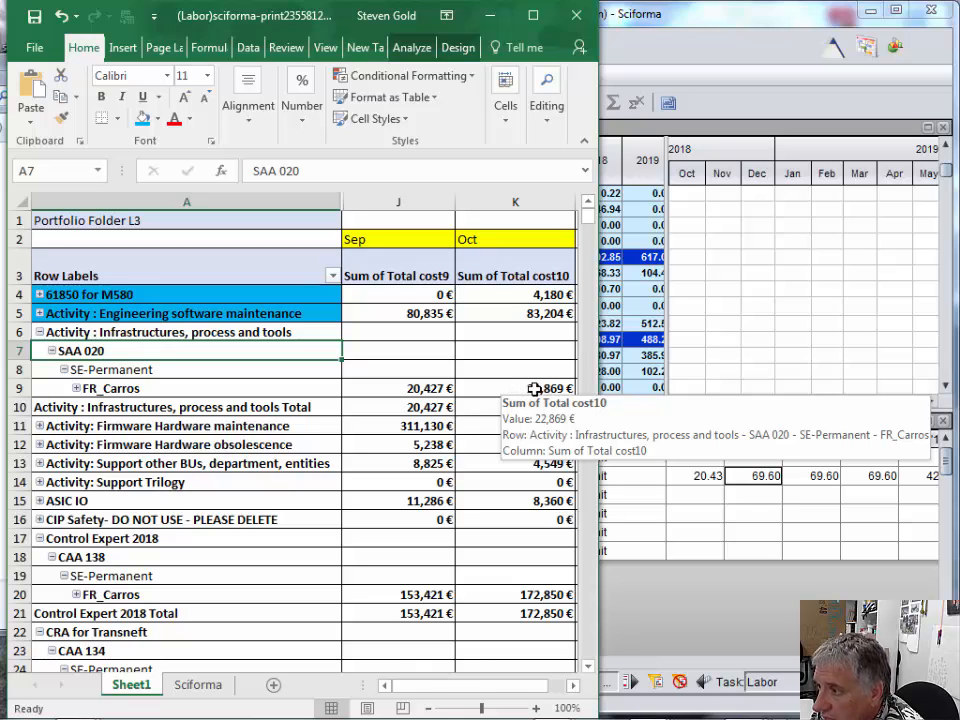
click(757, 483)
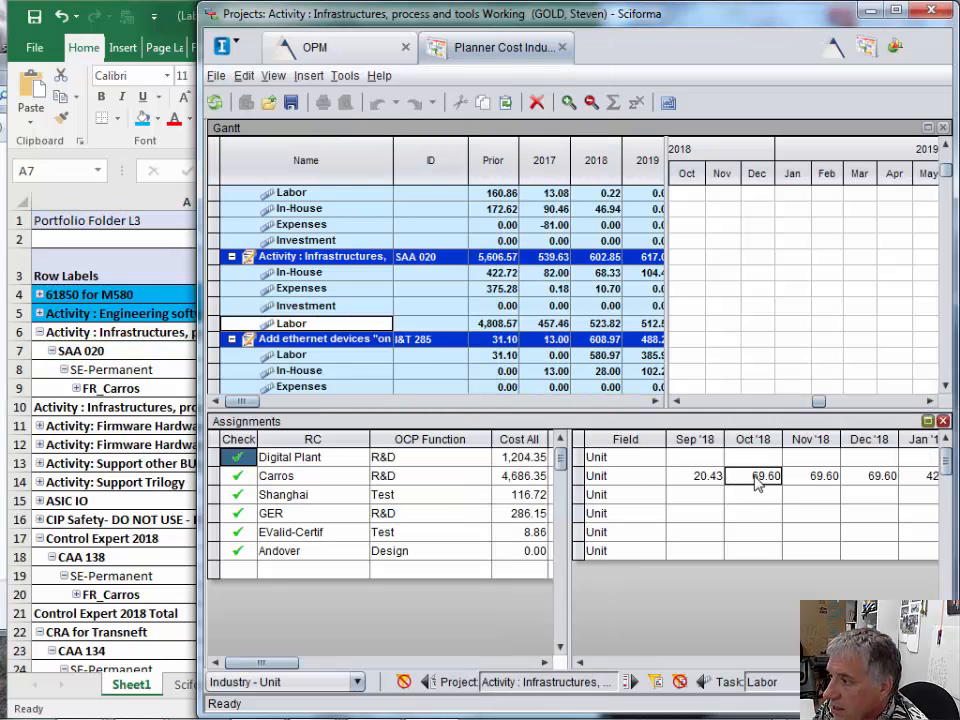
text(22.869)
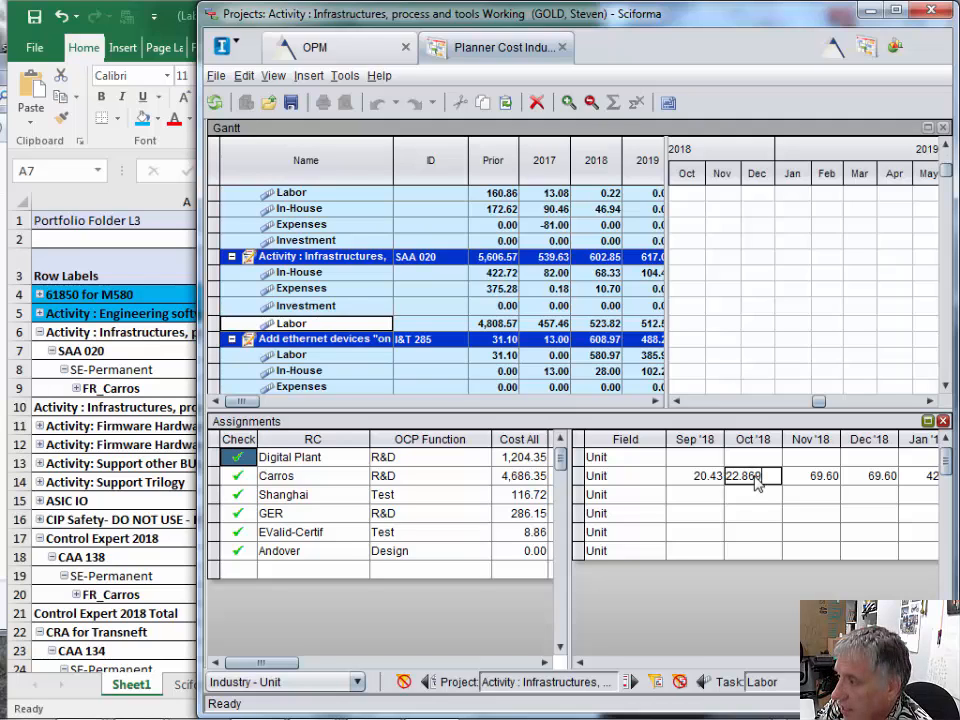
key(Return)
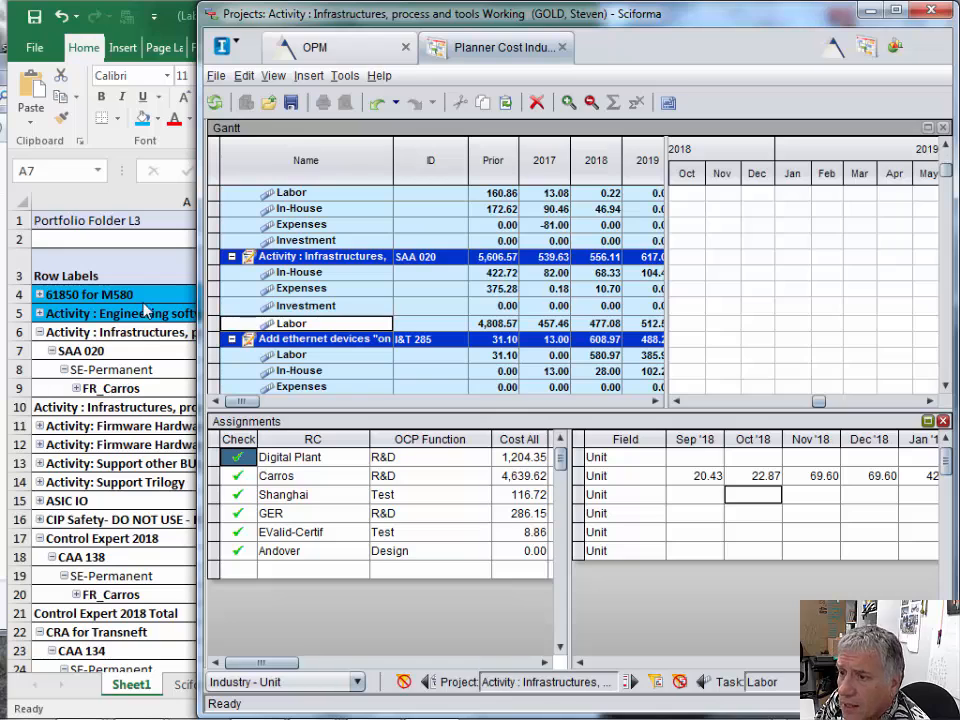
- Save and close the project Activity : Infrastructures, process and tools in Sciforma
click(154, 388)
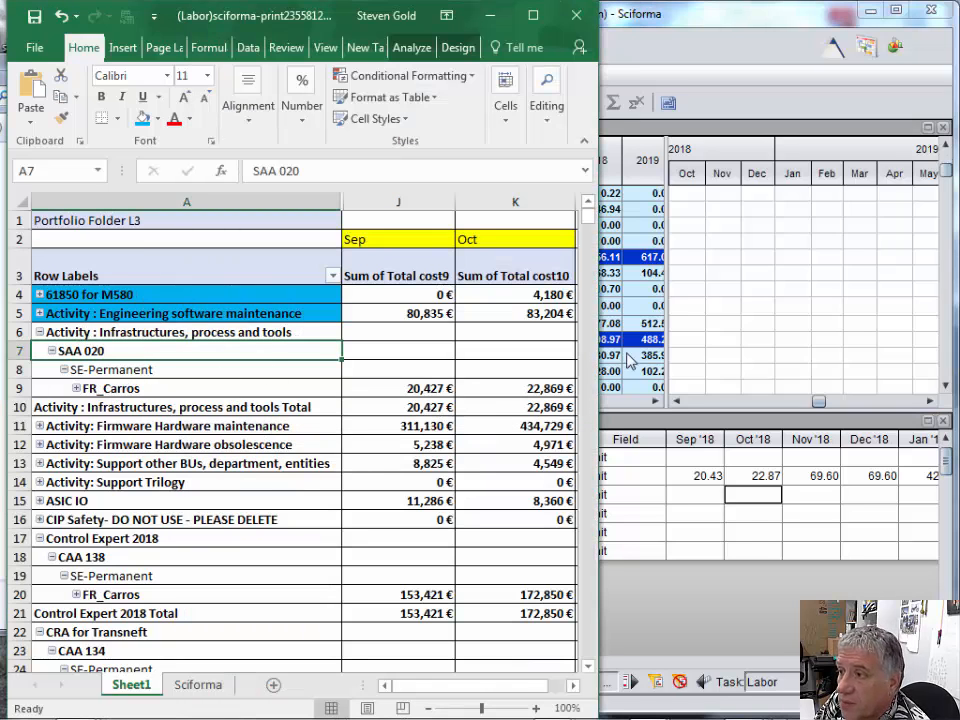
click(786, 339)
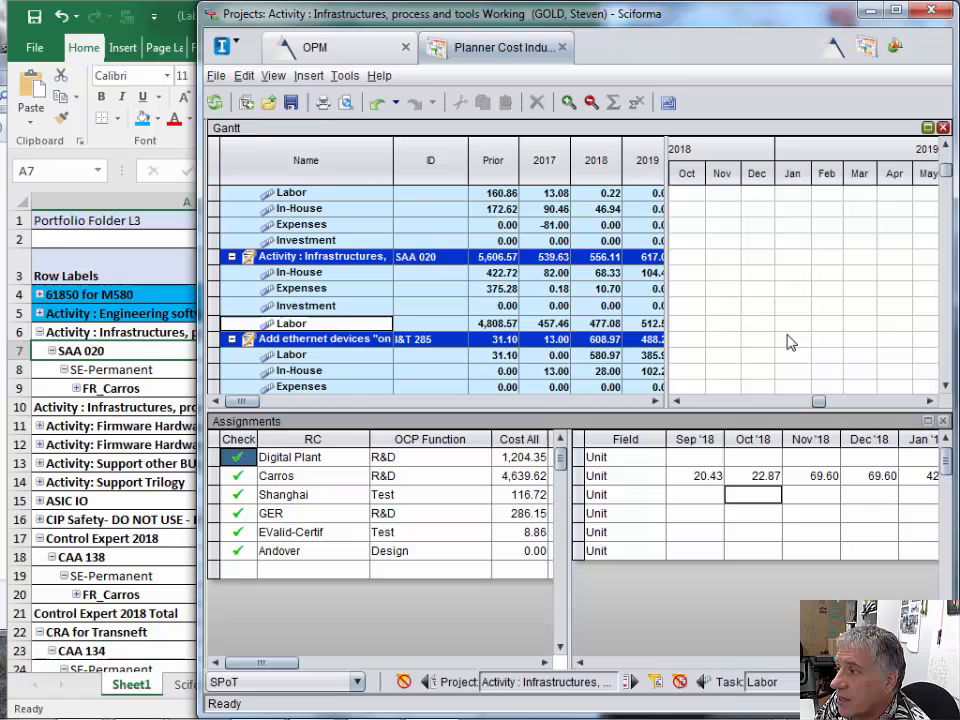
click(216, 76)
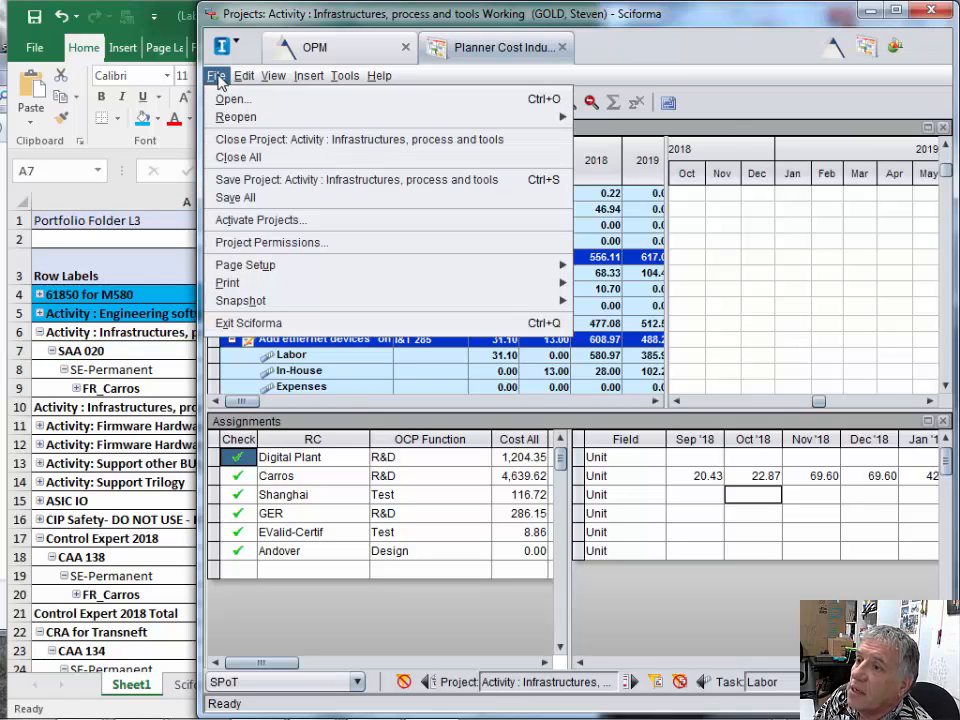
click(238, 181)
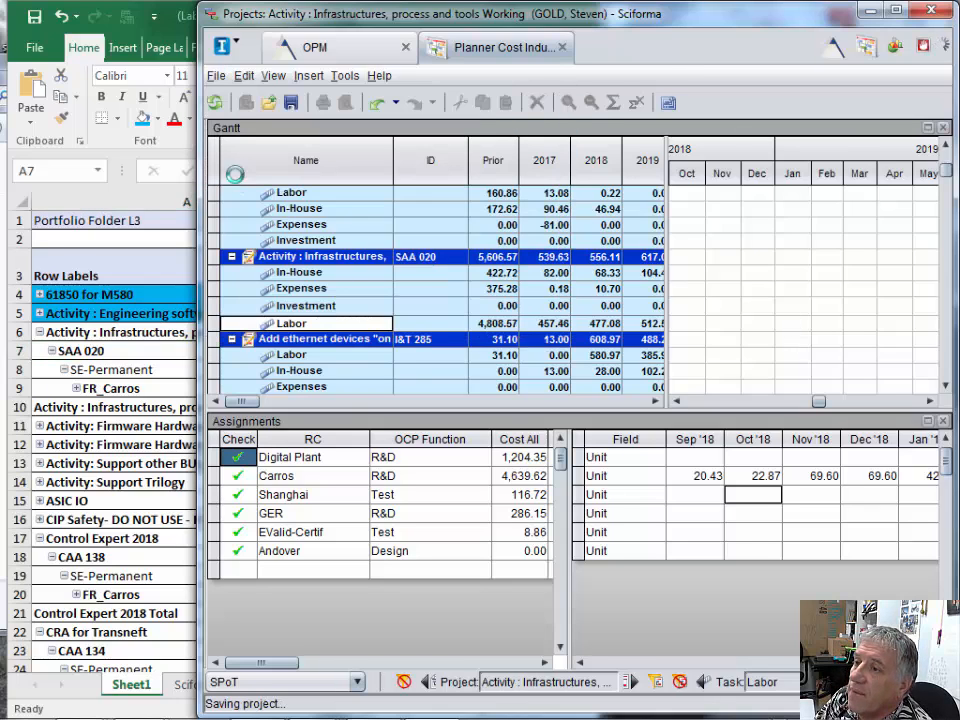
click(217, 77)
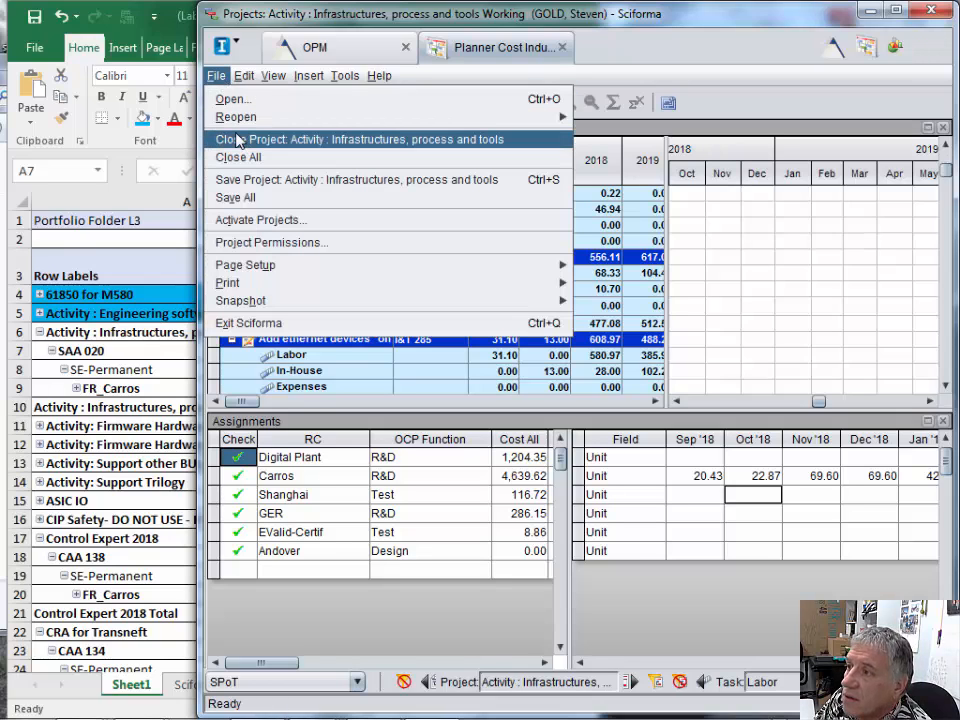
click(238, 141)
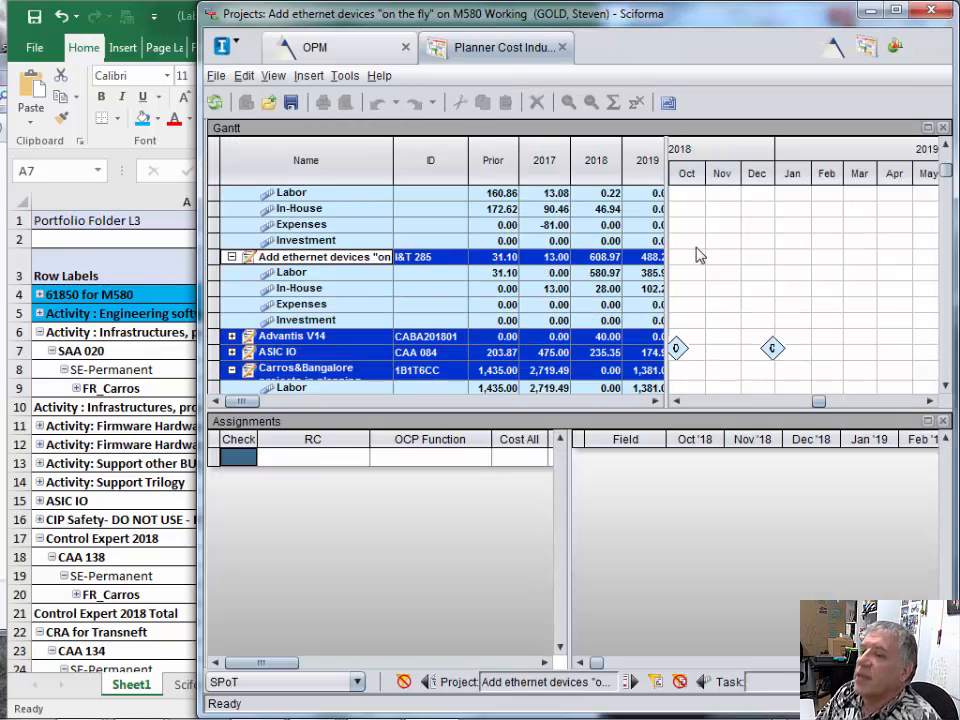
- Switch to Excel and fill the Oct cost of FR_Carros under SAA 020, cell K9, with light blue
click(157, 266)
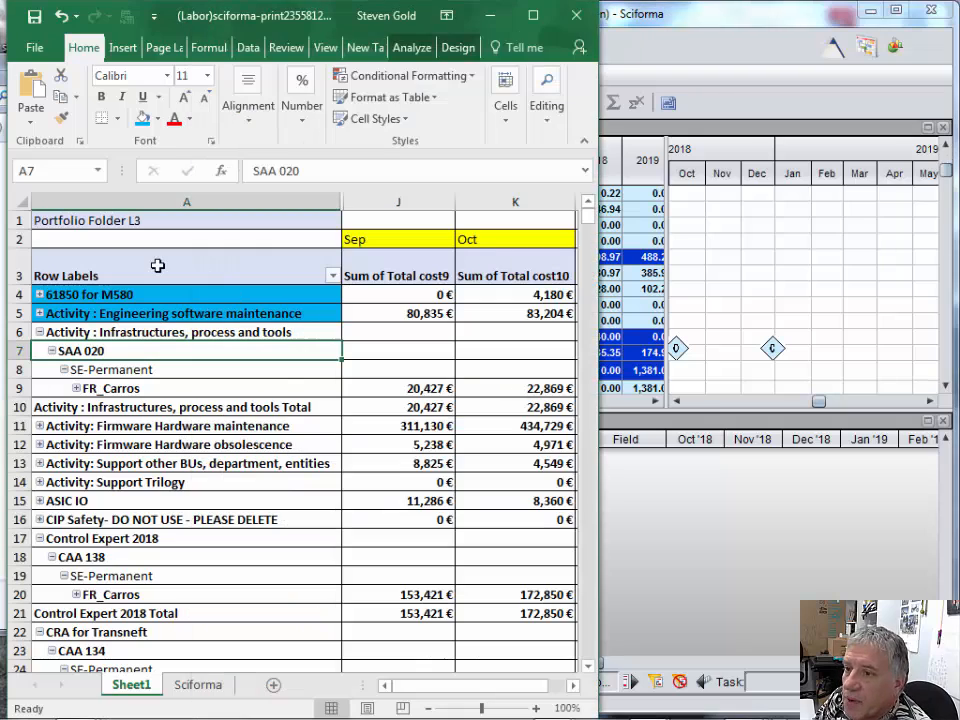
click(525, 393)
right_click(527, 393)
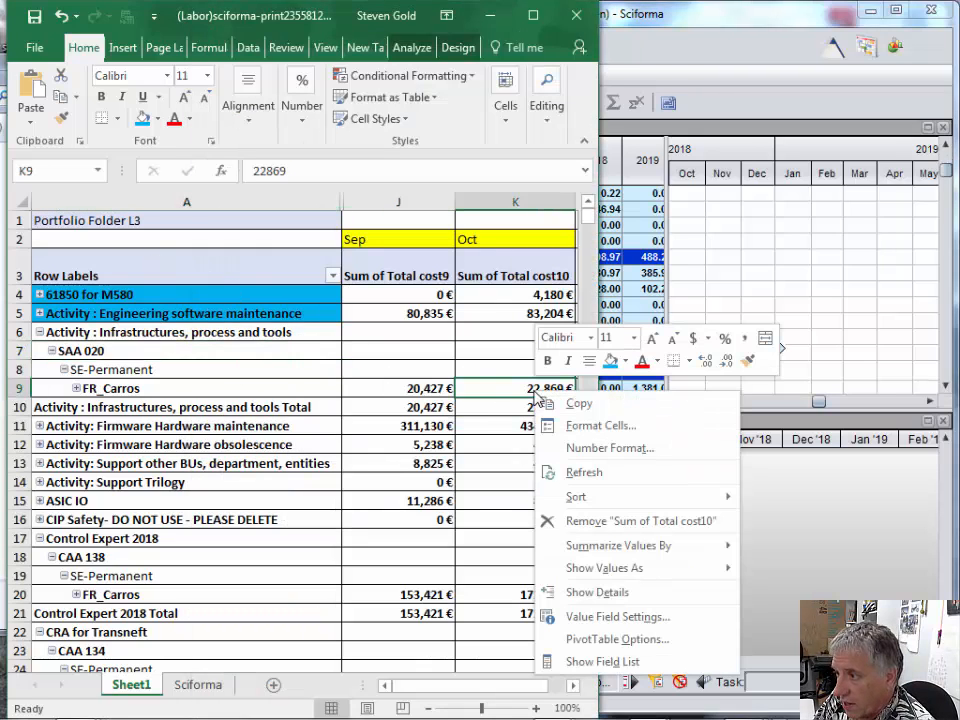
click(611, 362)
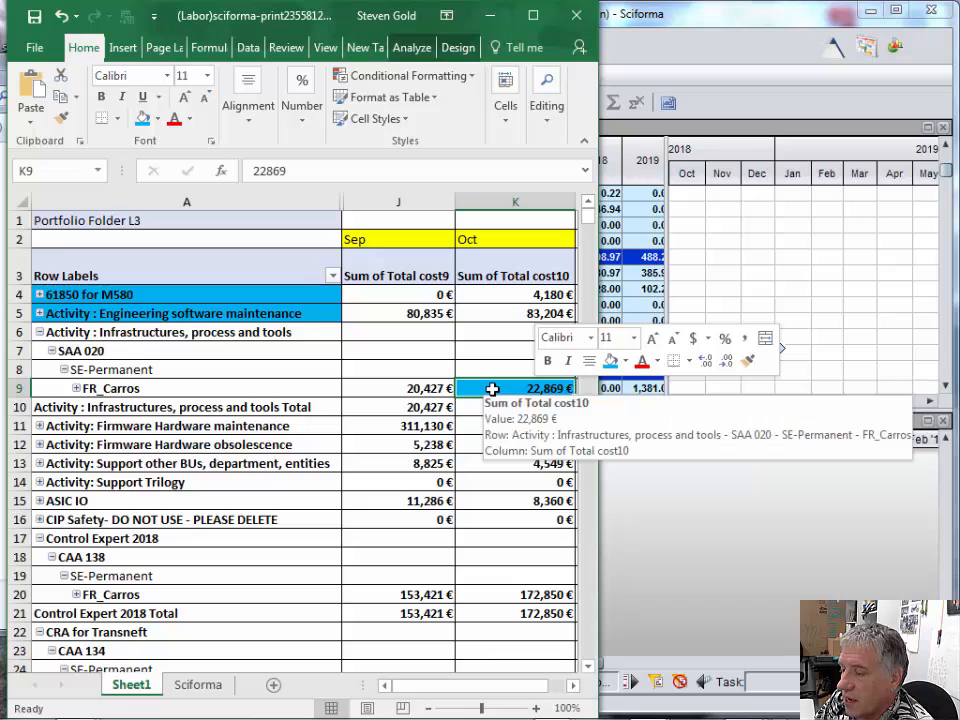
- Fill the Activity : Infrastructures, process and tools label in cell A6 with light blue and collapse that project
click(130, 332)
right_click(130, 332)
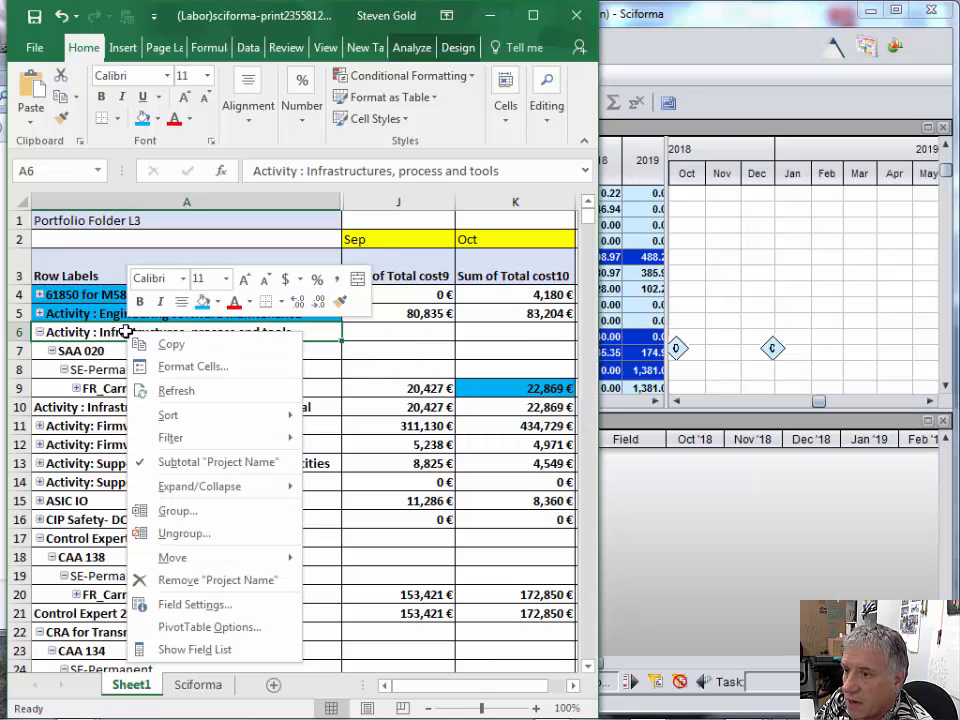
click(204, 303)
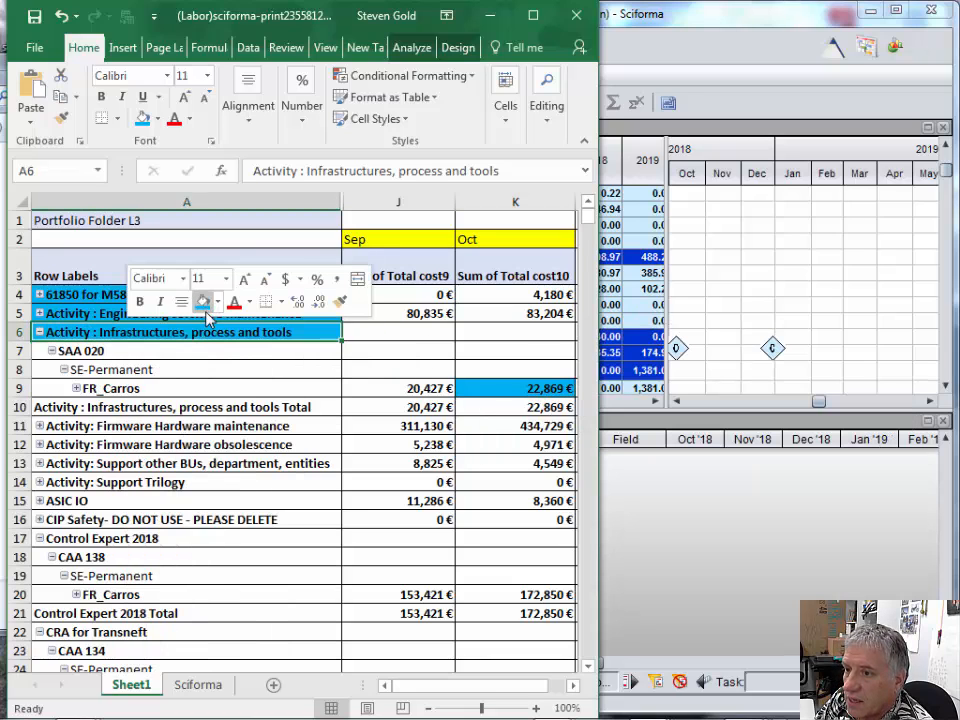
click(39, 334)
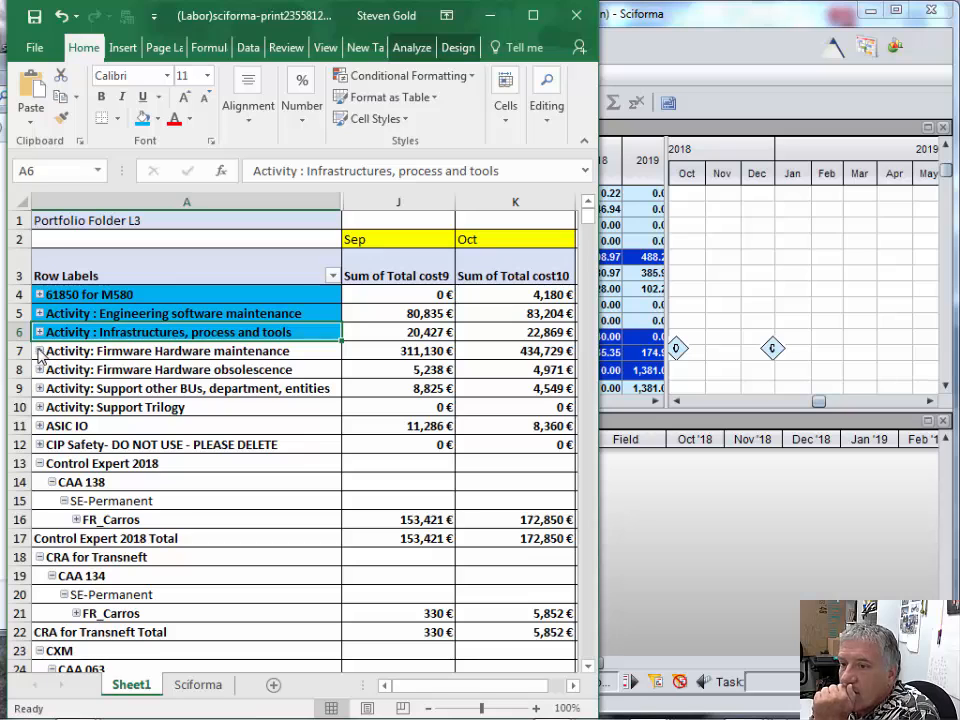
- Expand Activity: Firmware Hardware maintenance in Excel, then switch to Sciforma, expand project MSM 000 and select its Labor row
click(39, 351)
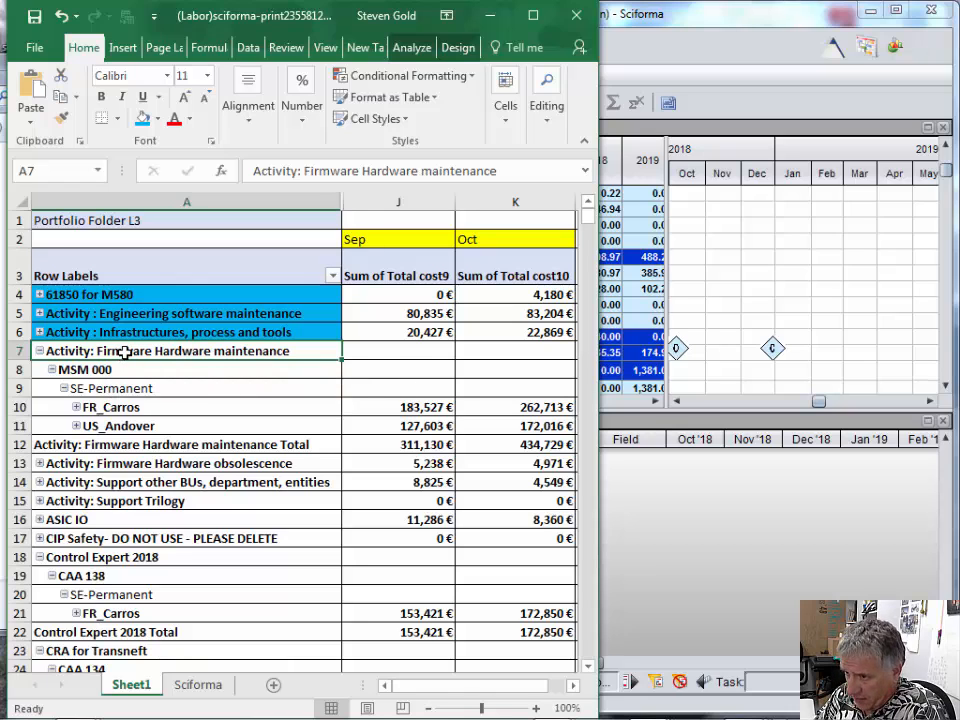
click(724, 289)
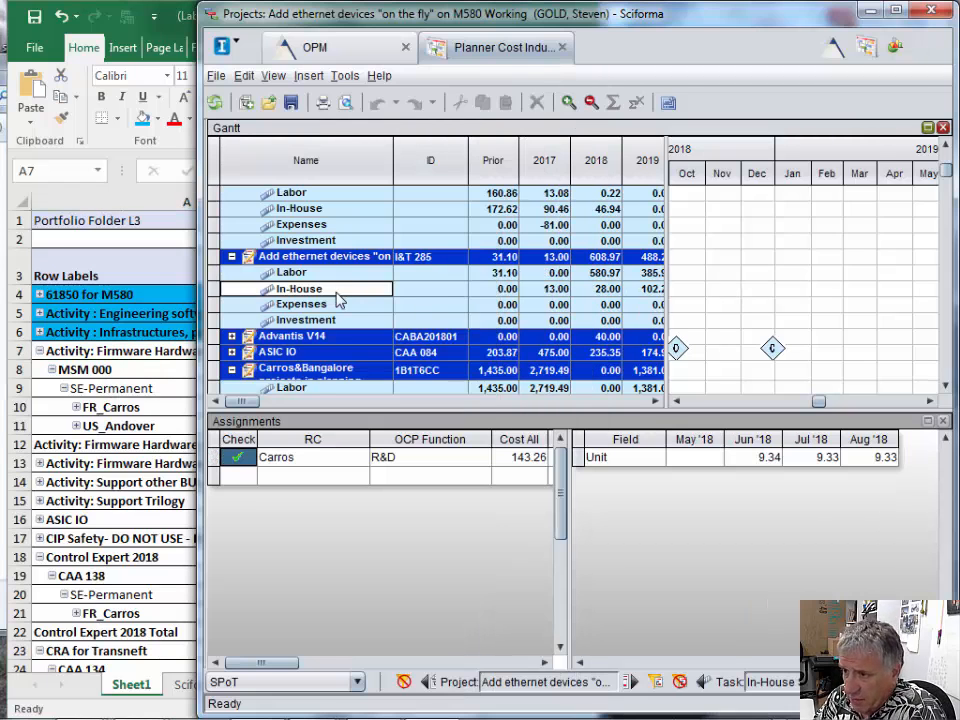
click(232, 257)
scroll(445, 283, up, 4)
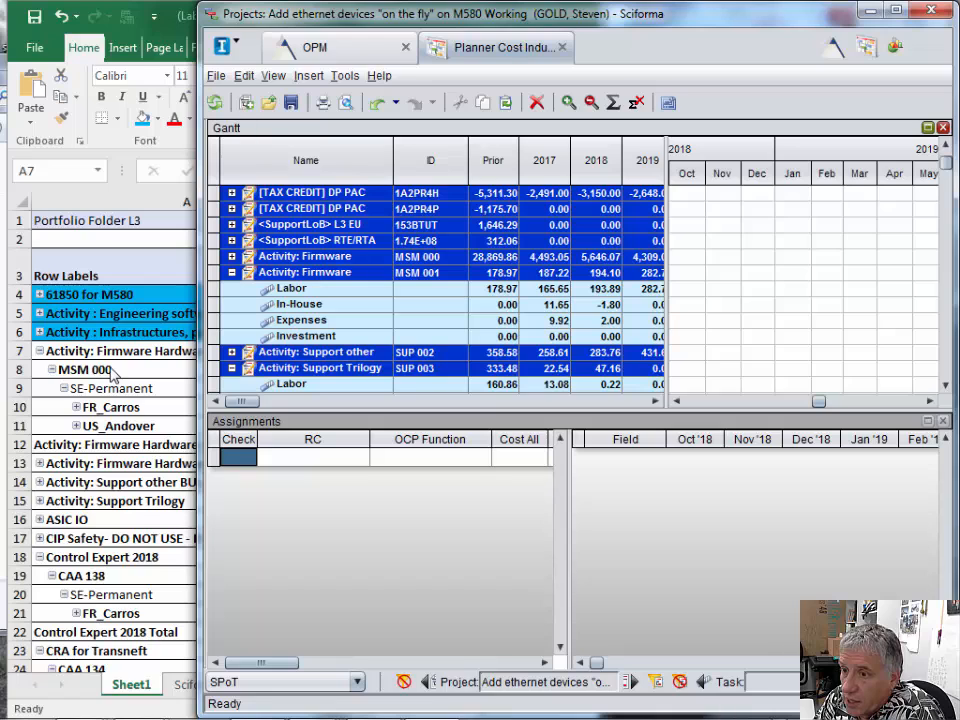
click(232, 257)
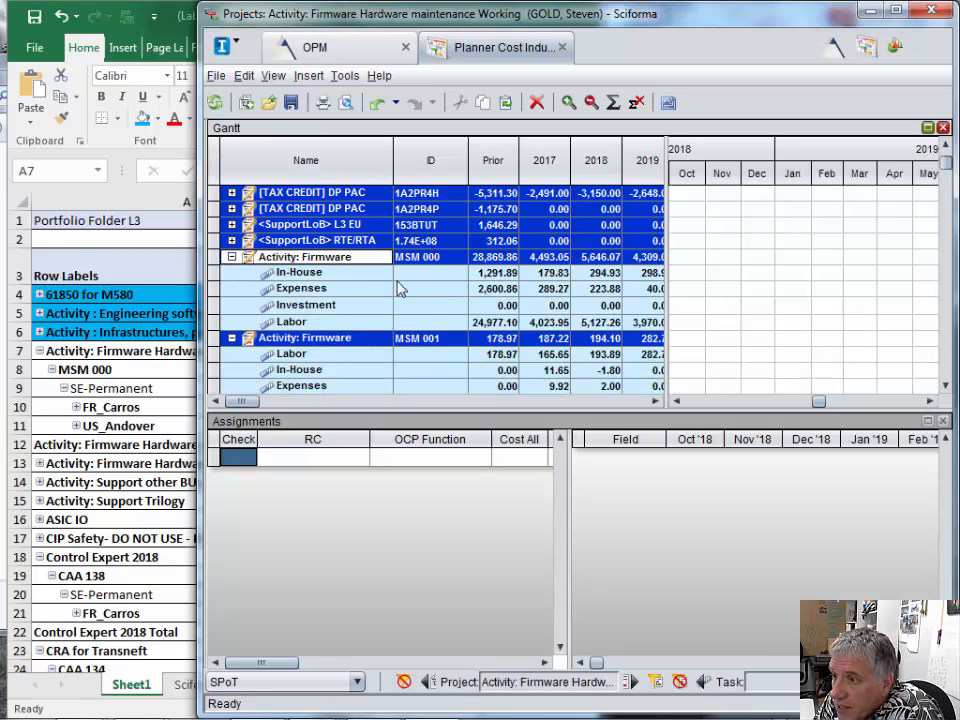
click(216, 324)
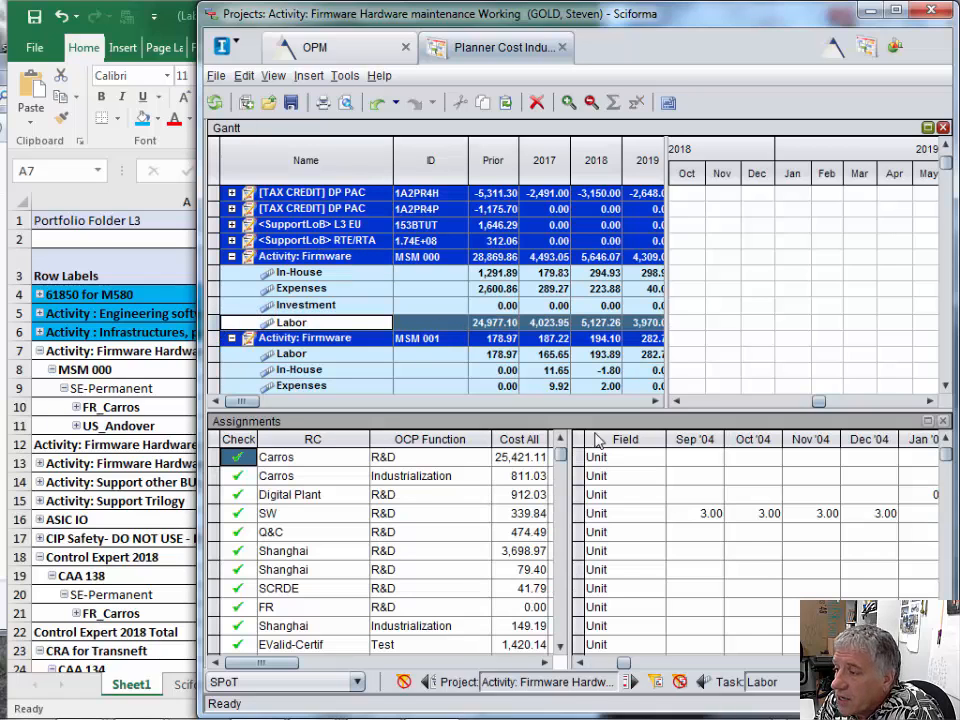
- Check the Oct costs of FR_Carros and US_Andover in Excel, then select the Carros R&D assignment in Sciforma
click(162, 408)
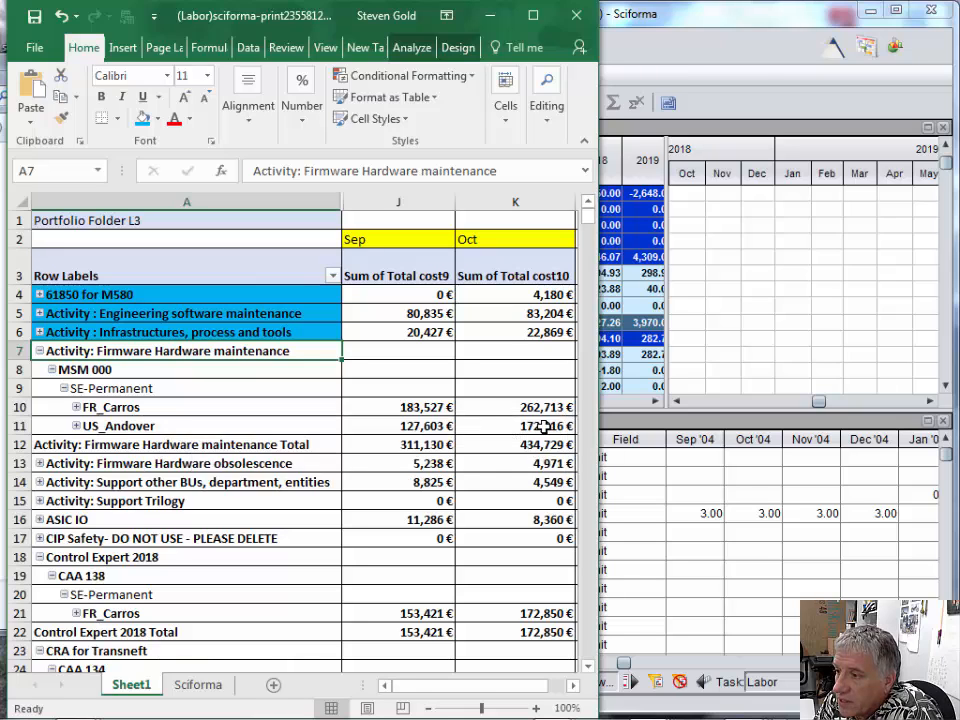
mouse_move(543, 426)
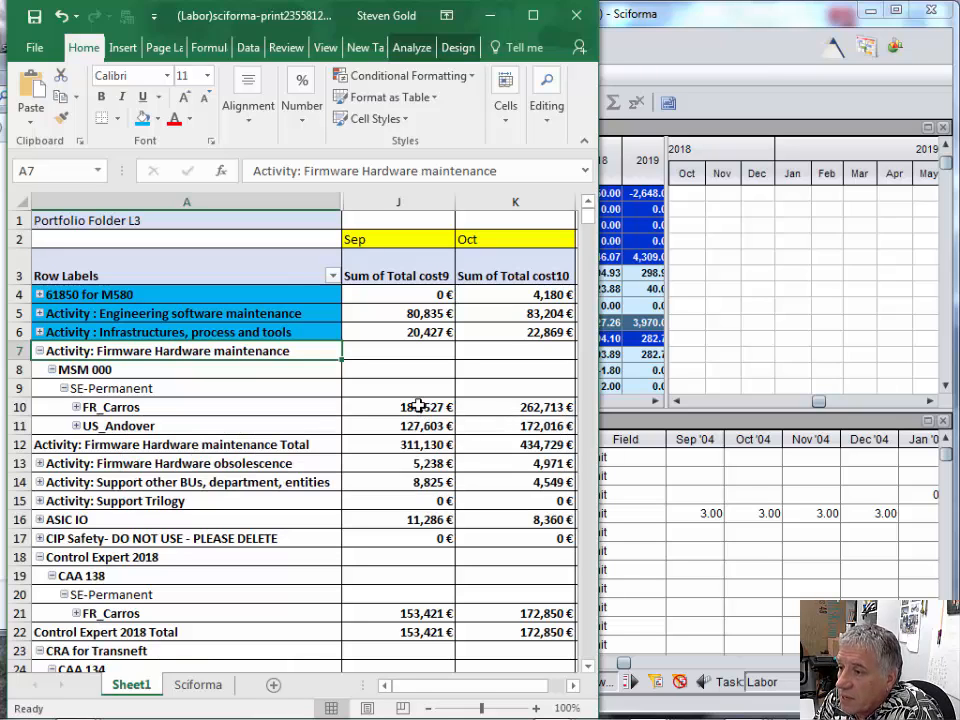
click(785, 590)
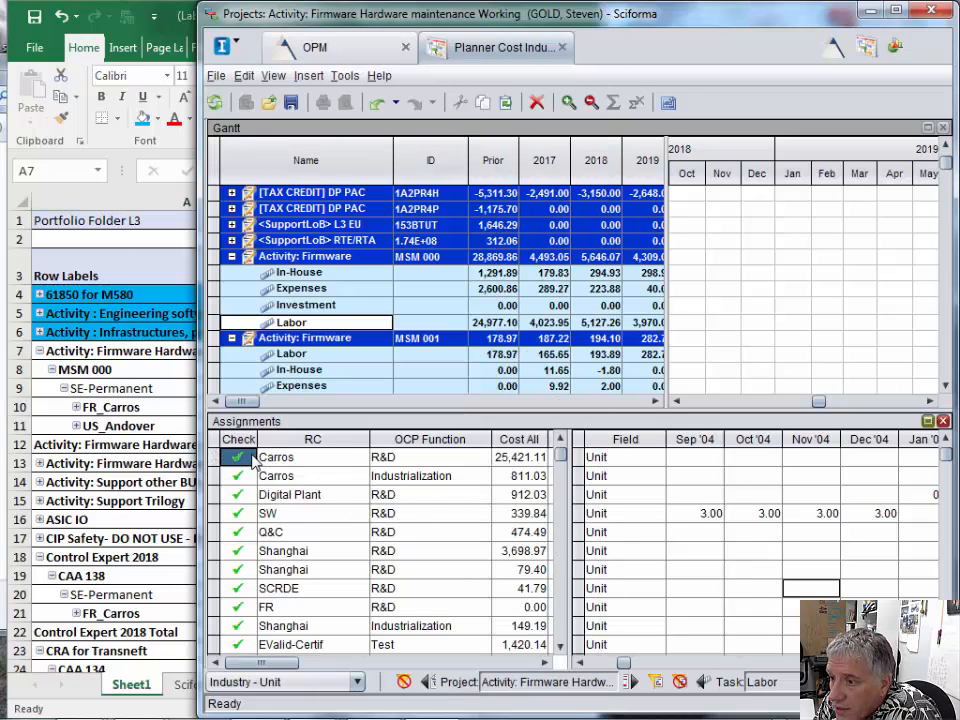
click(216, 460)
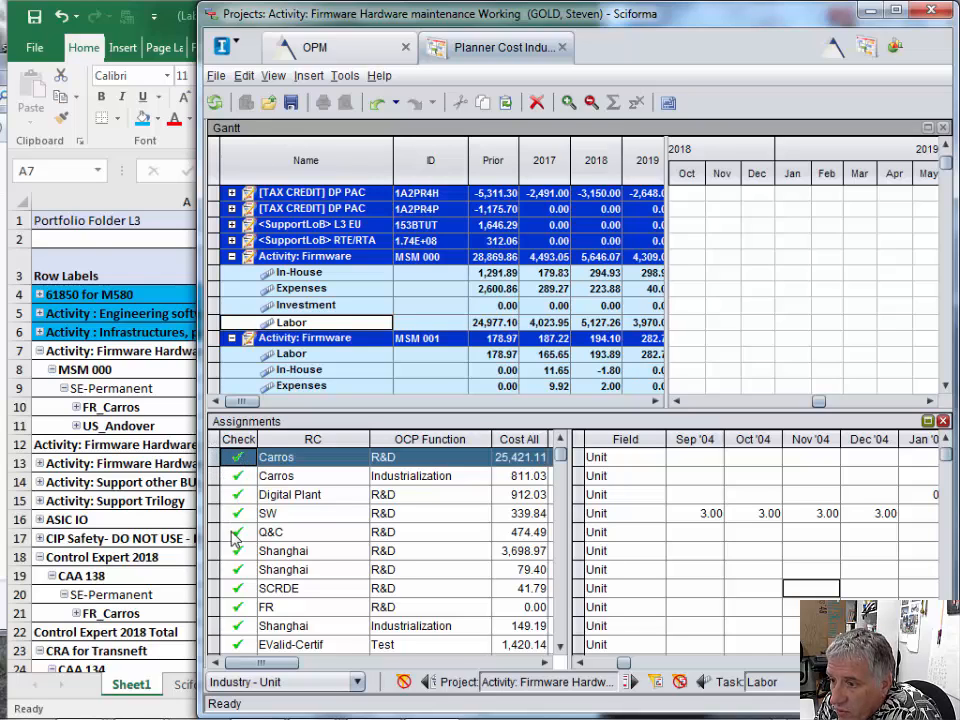
- Find and select the Andover Design assignment in the Labor assignments of MSM 000
click(560, 646)
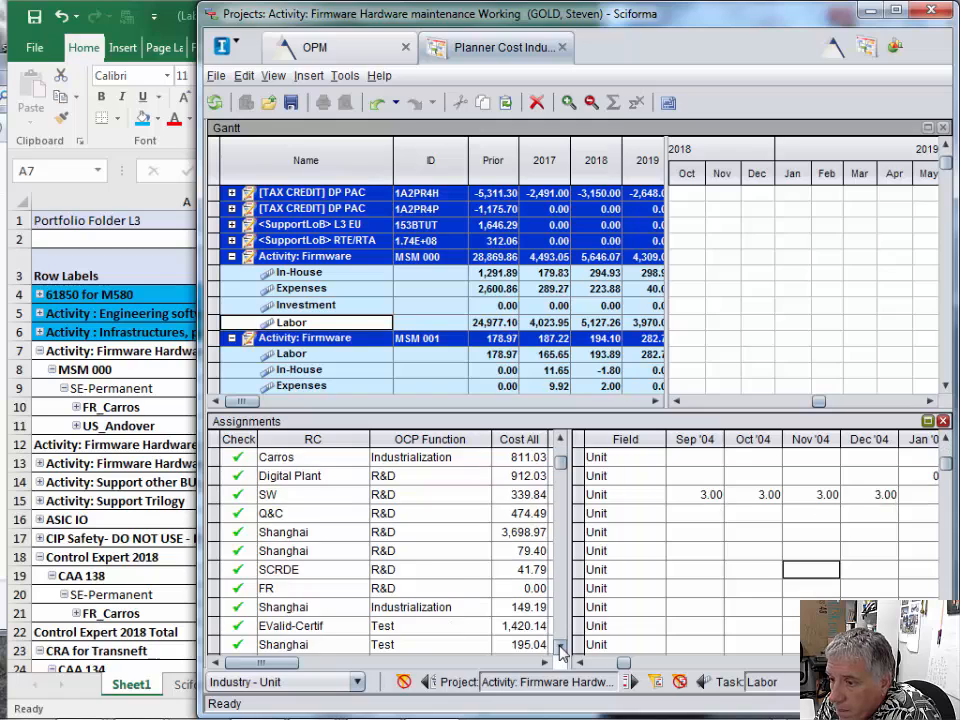
click(560, 646)
click(560, 646)
click(560, 646)
click(560, 646)
click(560, 646)
click(560, 646)
click(560, 646)
click(560, 646)
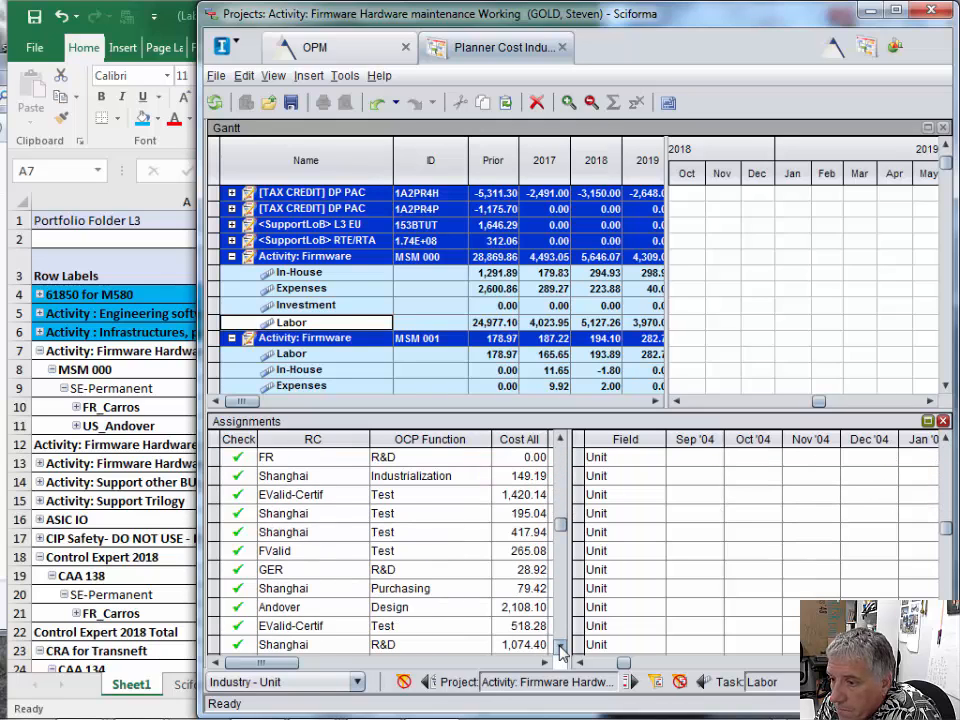
click(212, 607)
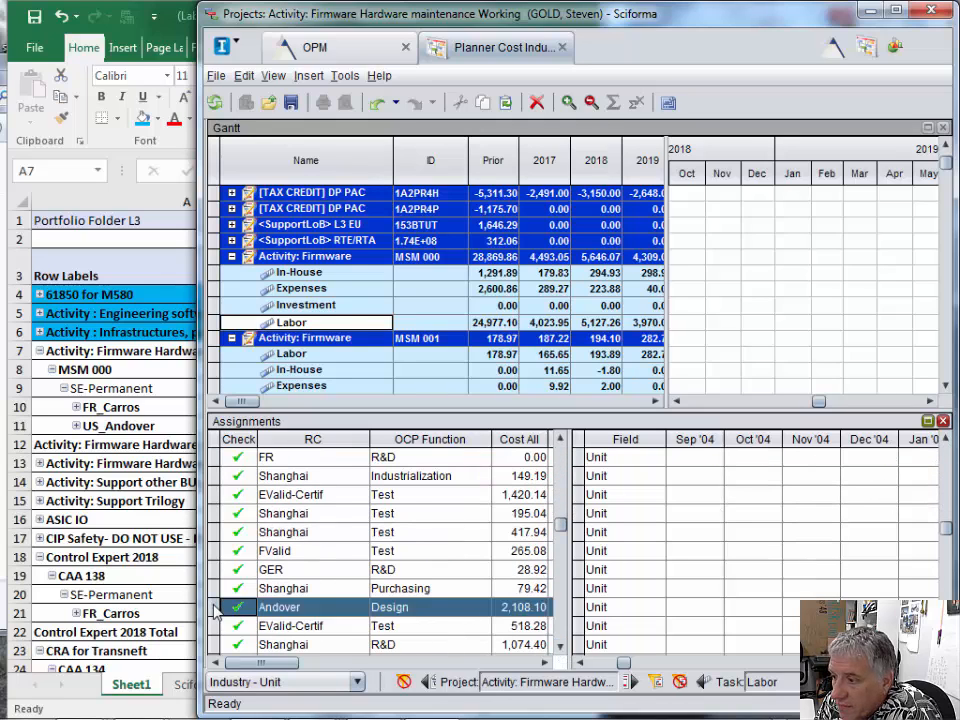
- Show the Aug '18 to Oct '18 values of the Andover Design assignment and compare them with US_Andover's monthly costs in Excel
drag(623, 665, 631, 680)
drag(815, 664, 819, 664)
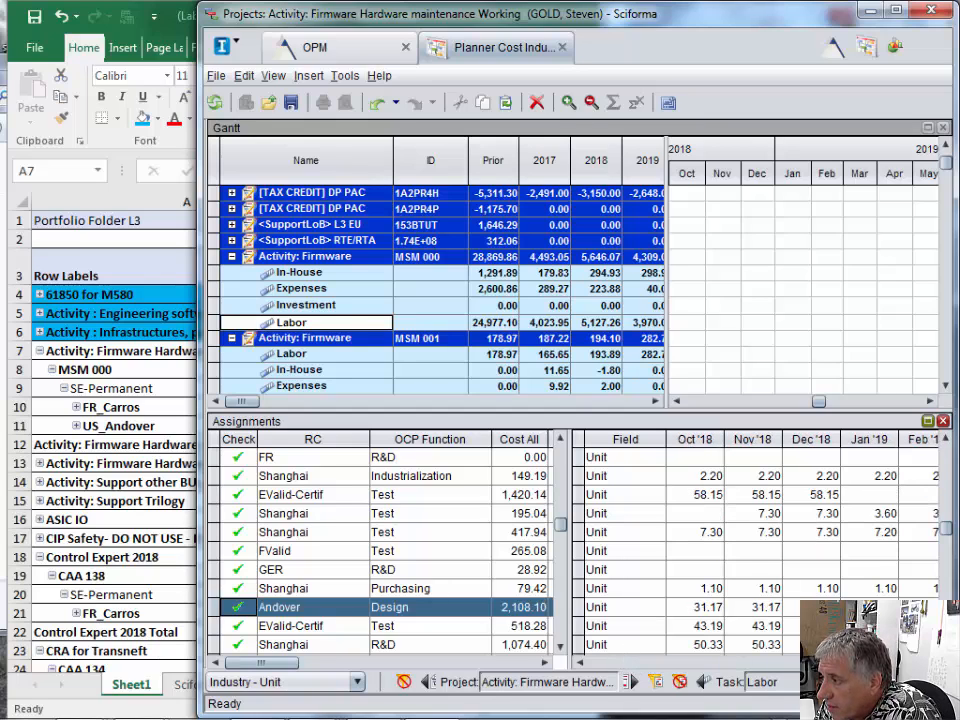
click(580, 663)
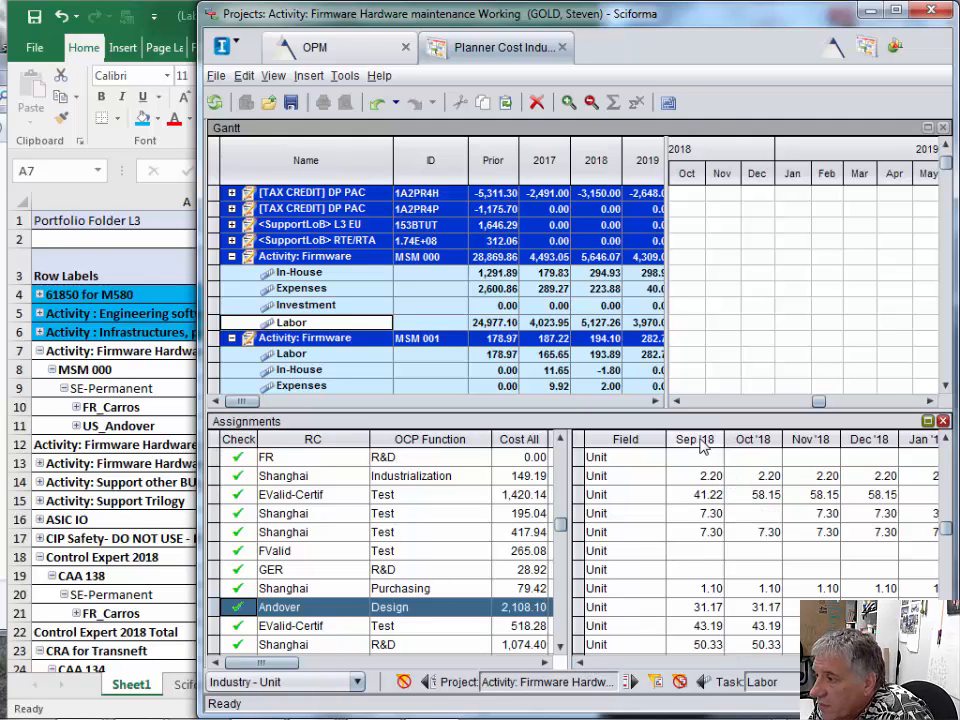
click(580, 663)
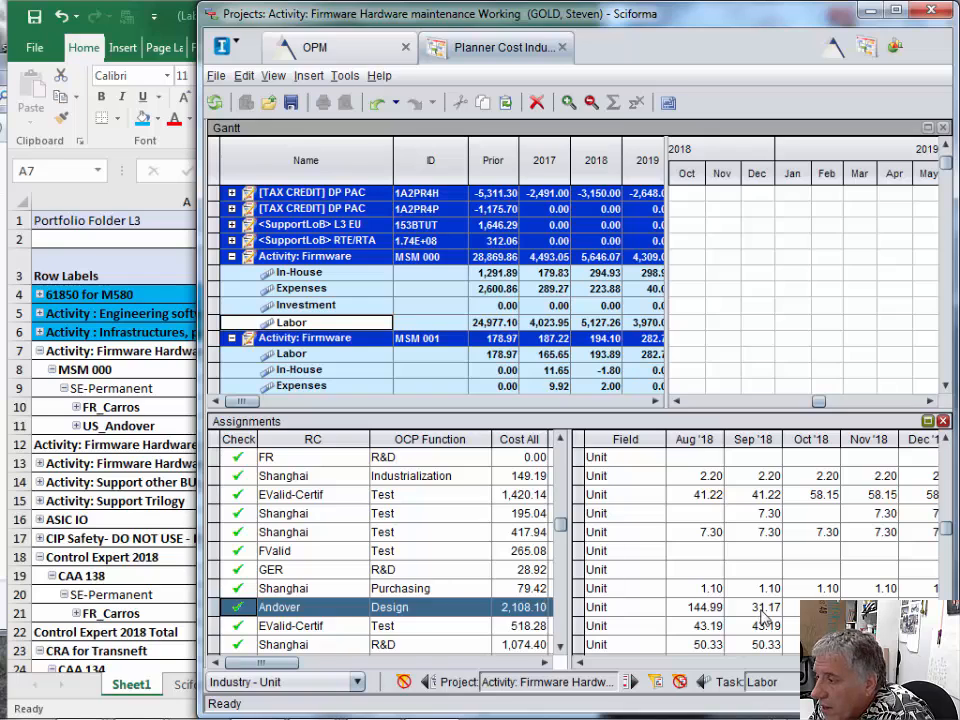
click(127, 263)
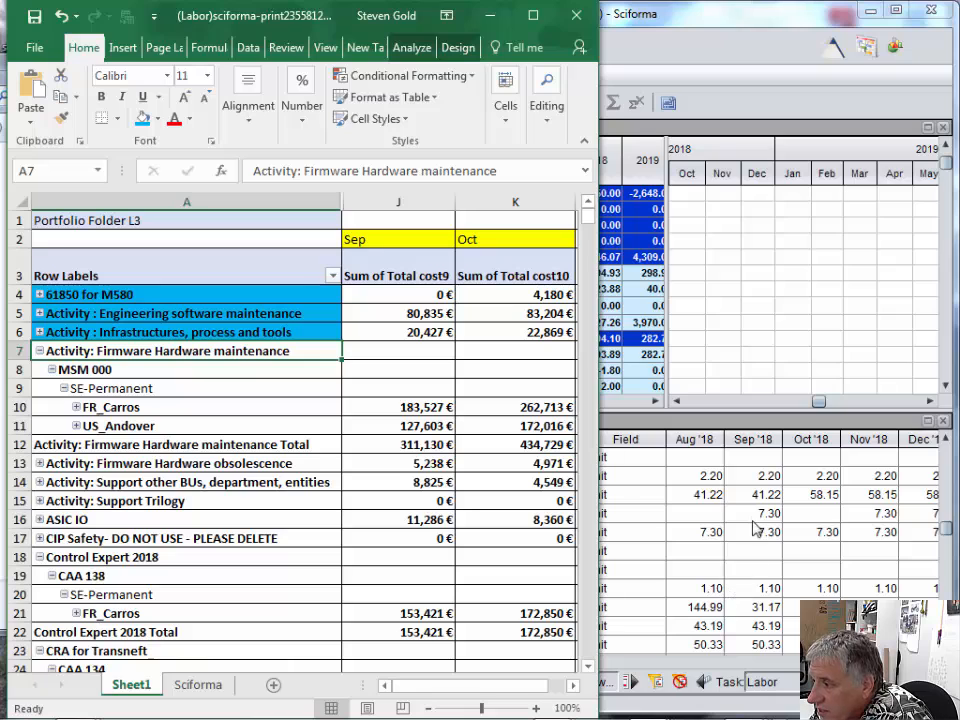
click(643, 483)
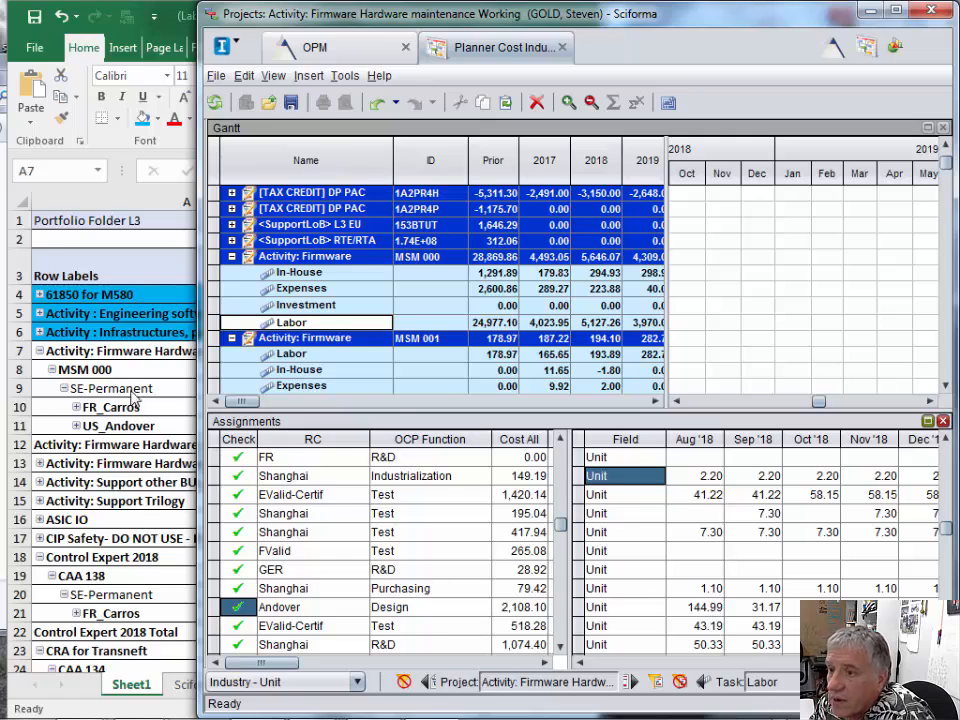
- Switch to Excel and unhide the month columns hidden between columns A and J
click(160, 369)
click(398, 201)
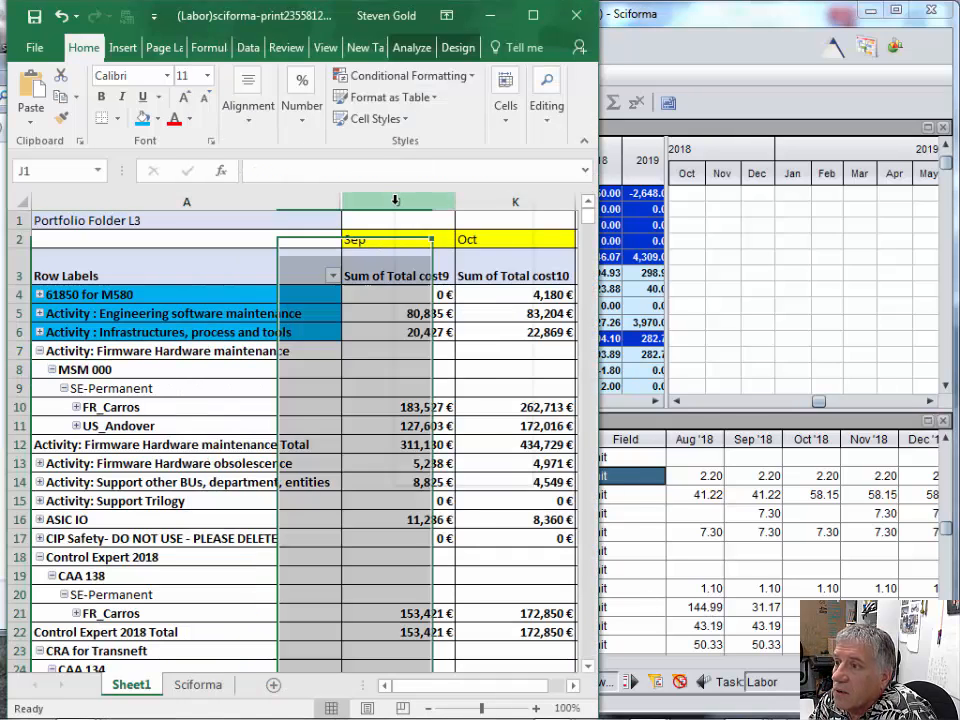
right_click(398, 203)
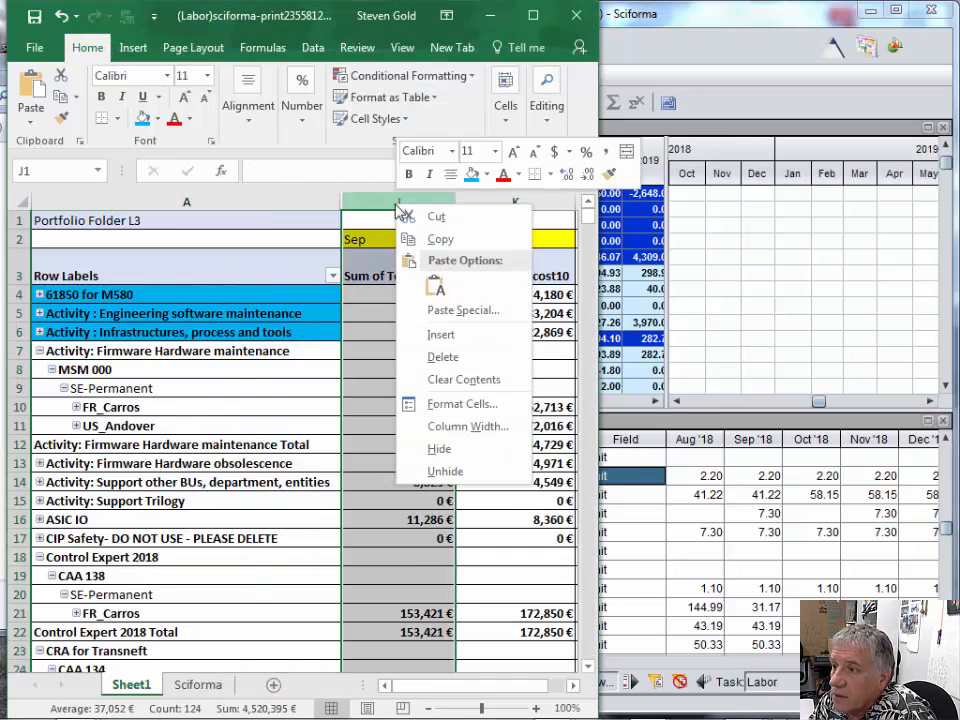
click(456, 471)
click(313, 221)
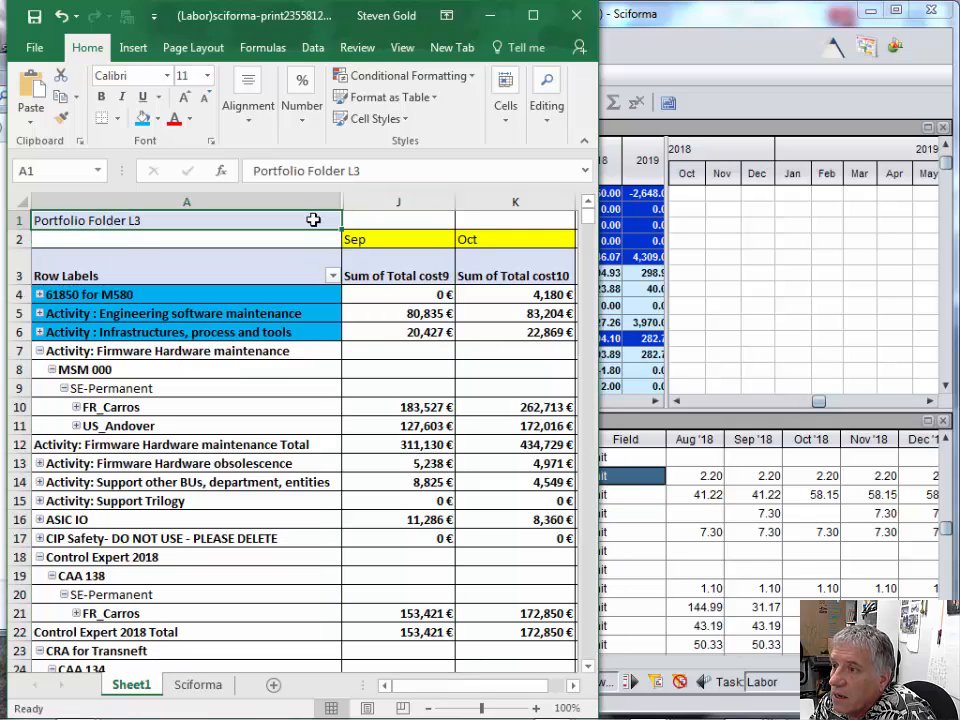
click(315, 200)
shift+click(355, 199)
right_click(381, 203)
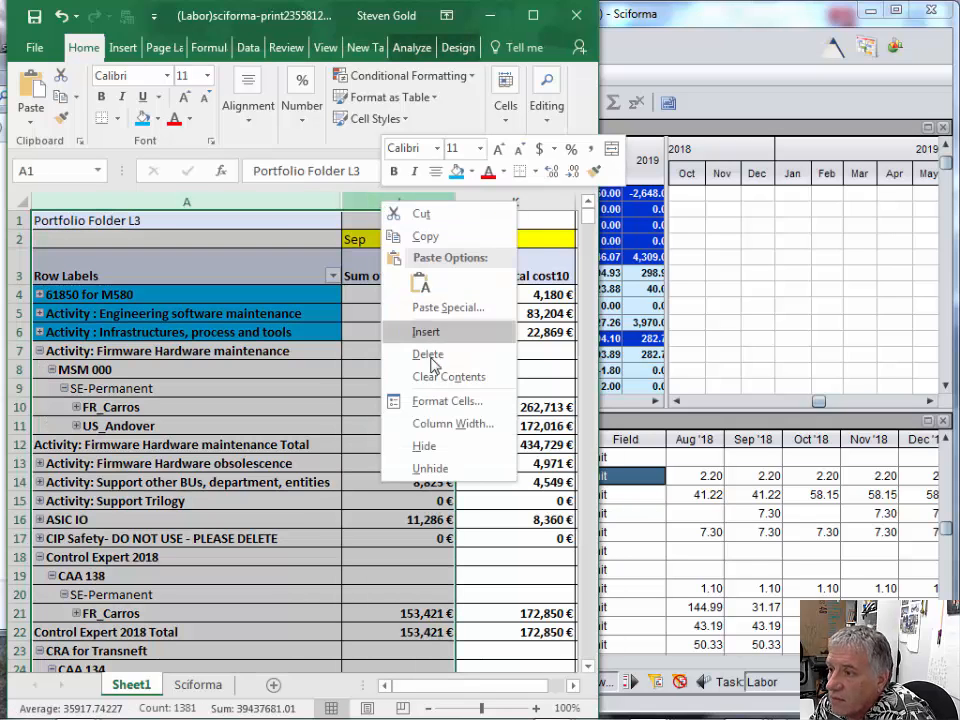
click(436, 468)
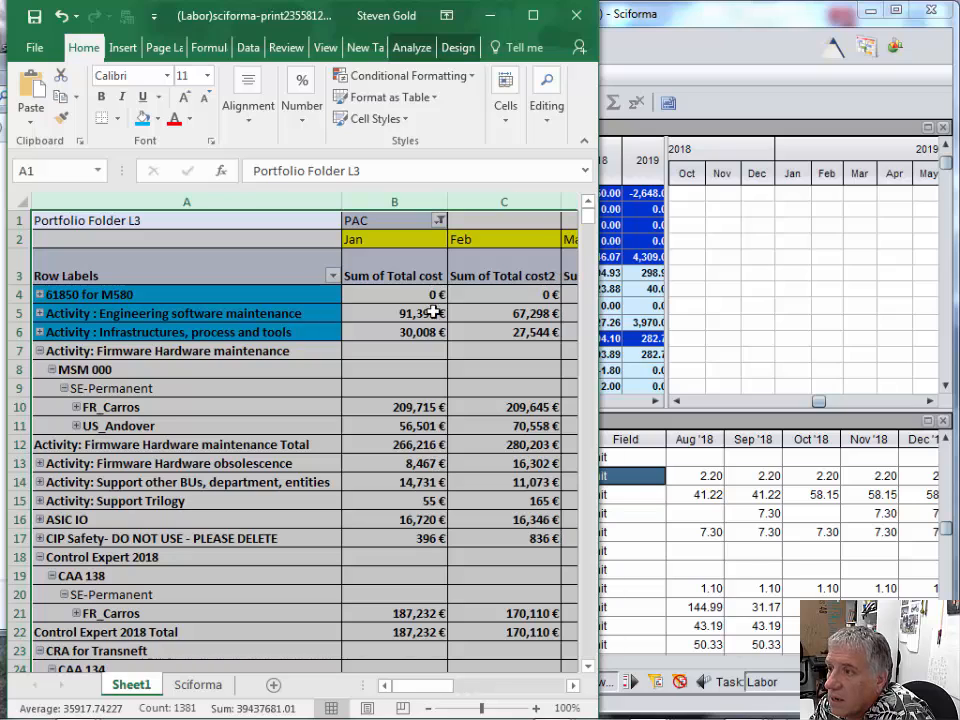
- Widen the Excel window, hide the Jan to July columns B to H, and narrow the Sep and Oct columns
click(403, 197)
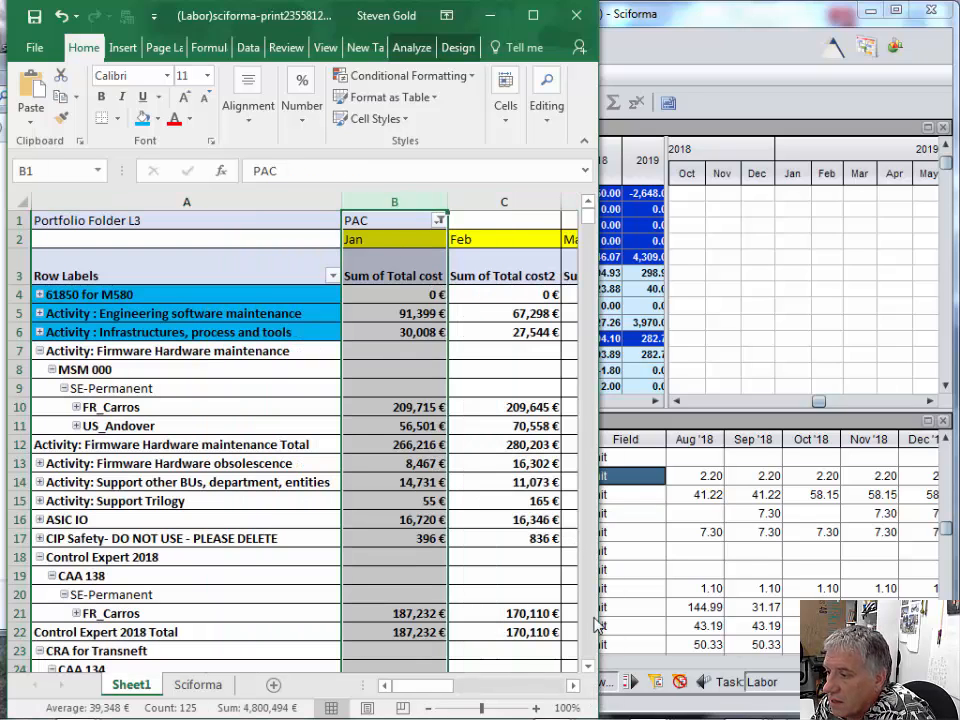
drag(599, 625, 882, 592)
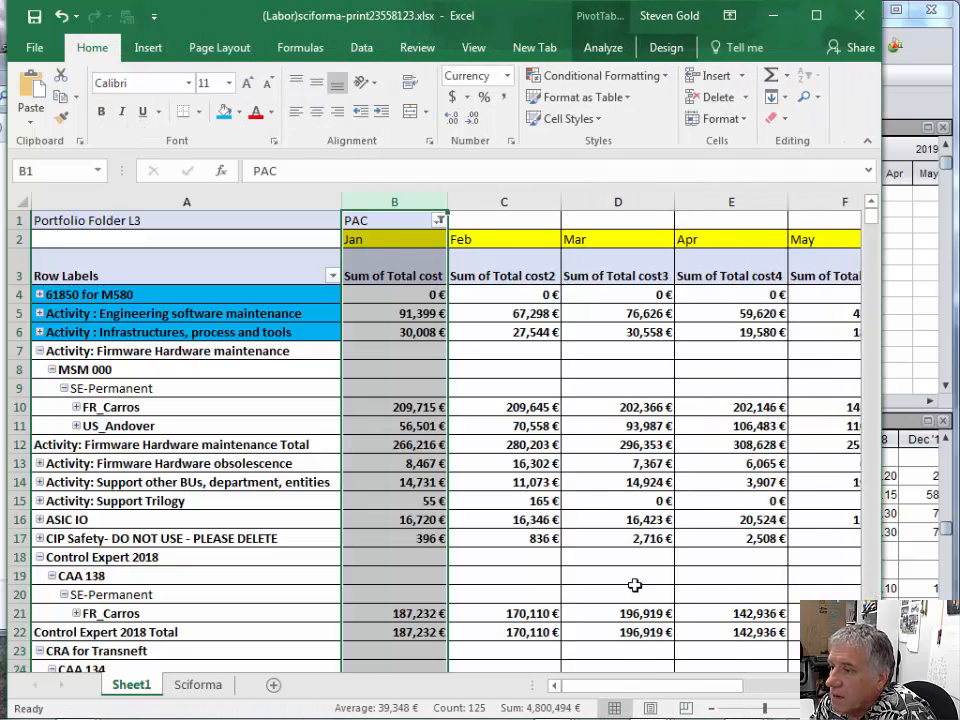
scroll(440, 430, right, 2)
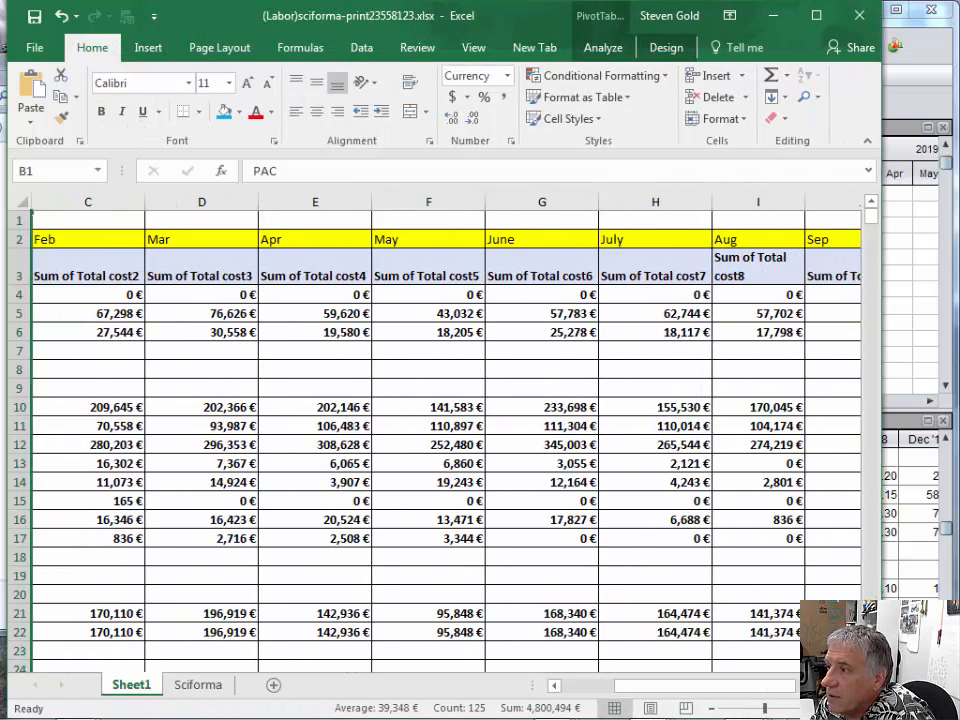
shift+click(622, 202)
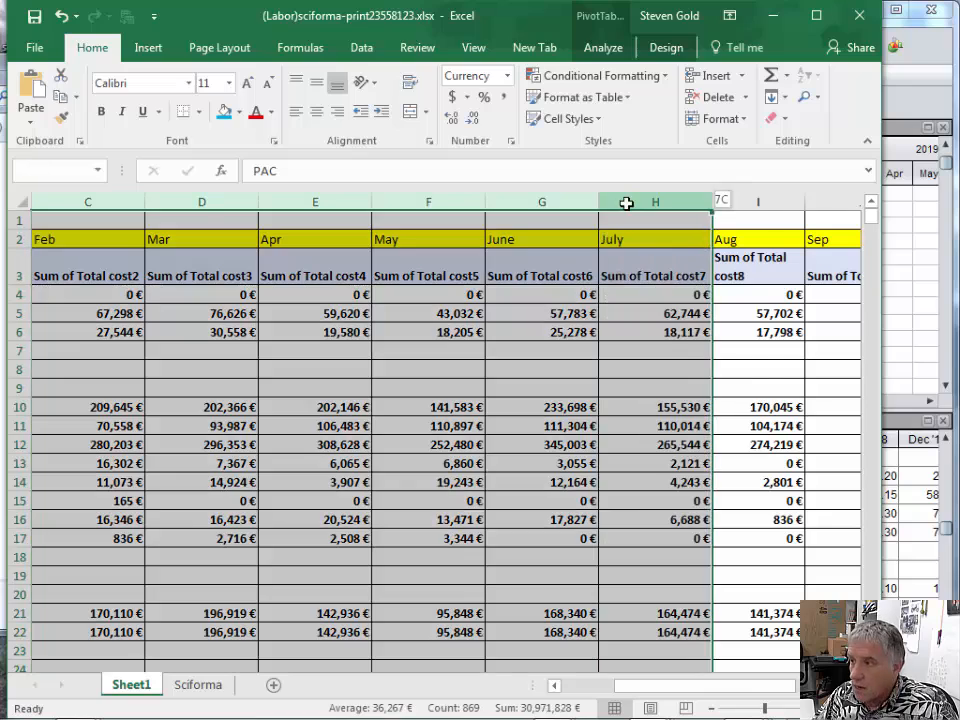
right_click(628, 206)
click(670, 449)
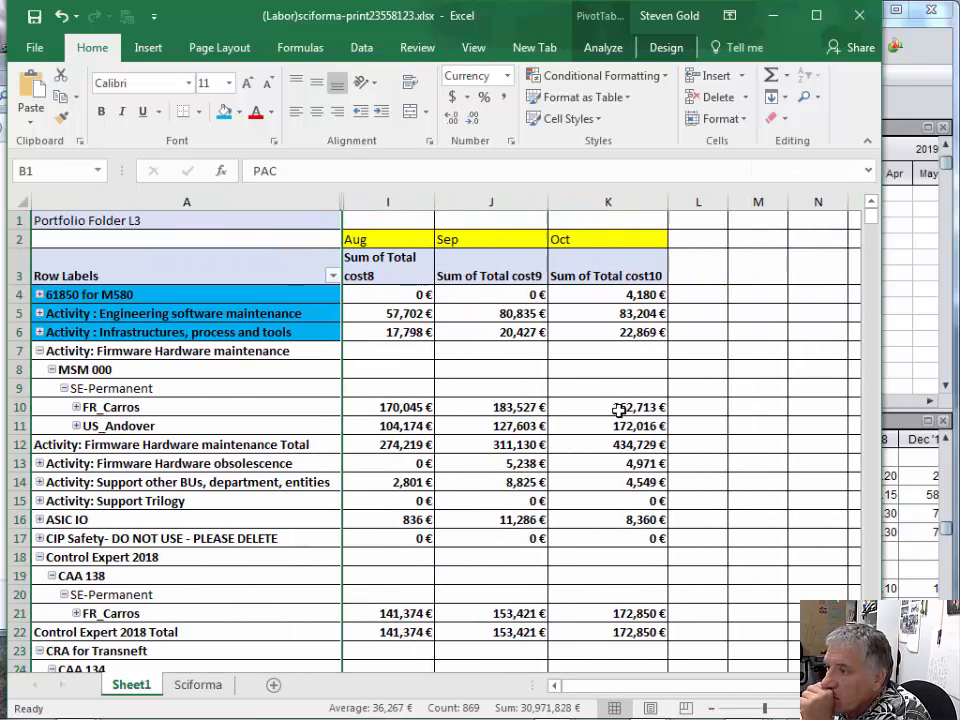
drag(547, 204, 524, 204)
drag(642, 204, 600, 206)
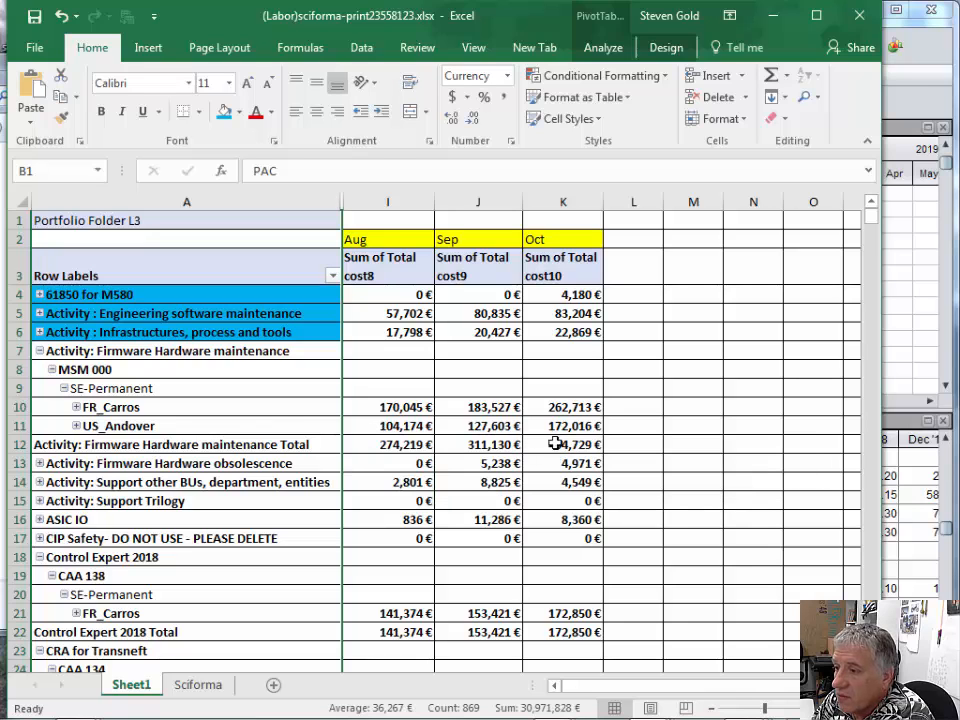
- Compare the Andover Design assignment's Aug '18 value in Sciforma with US_Andover's Aug cost in Excel, then return to Sciforma
key(alt+Tab)
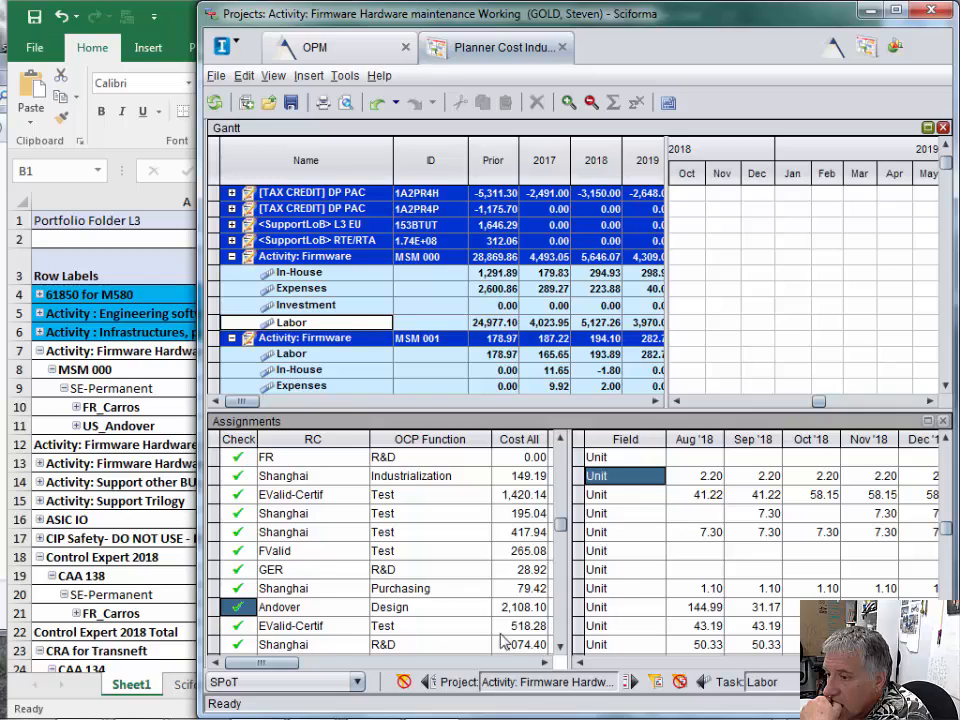
click(559, 648)
click(559, 648)
click(559, 648)
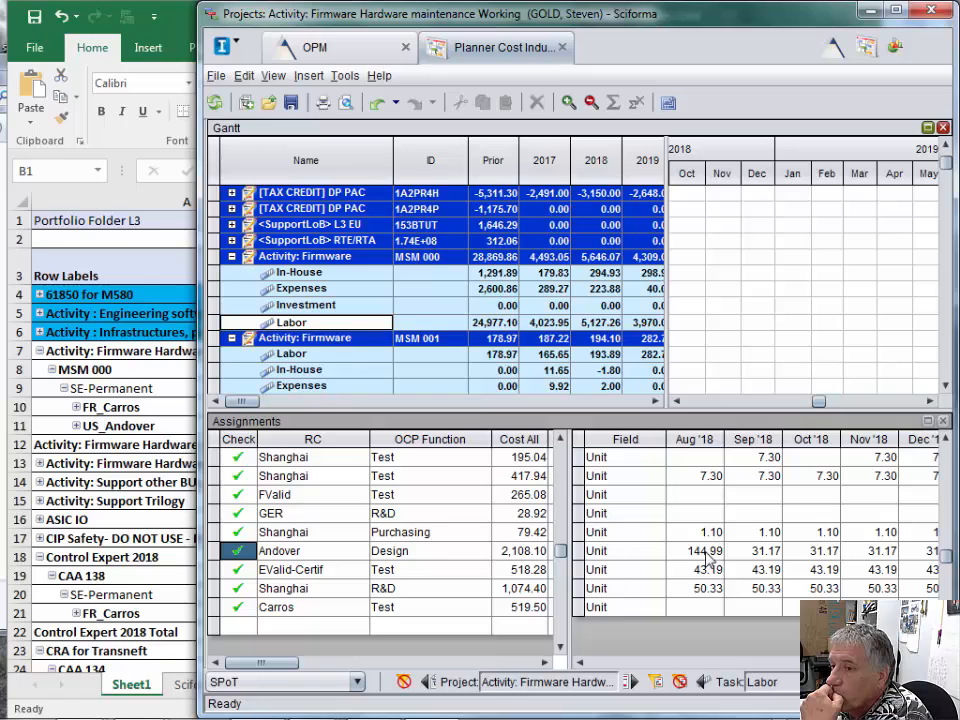
click(157, 402)
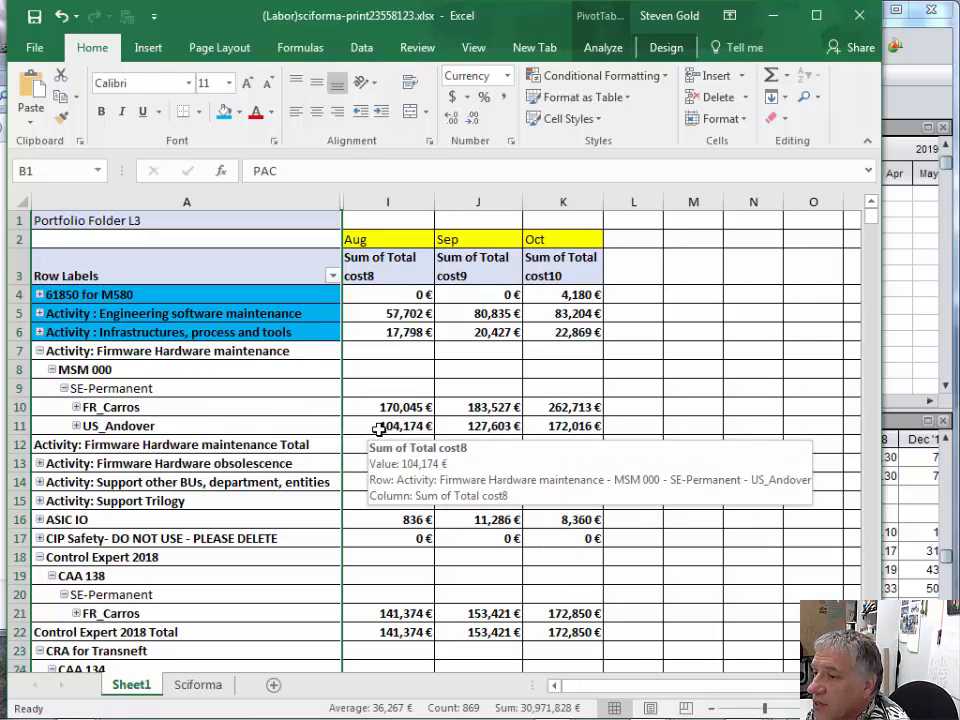
click(915, 360)
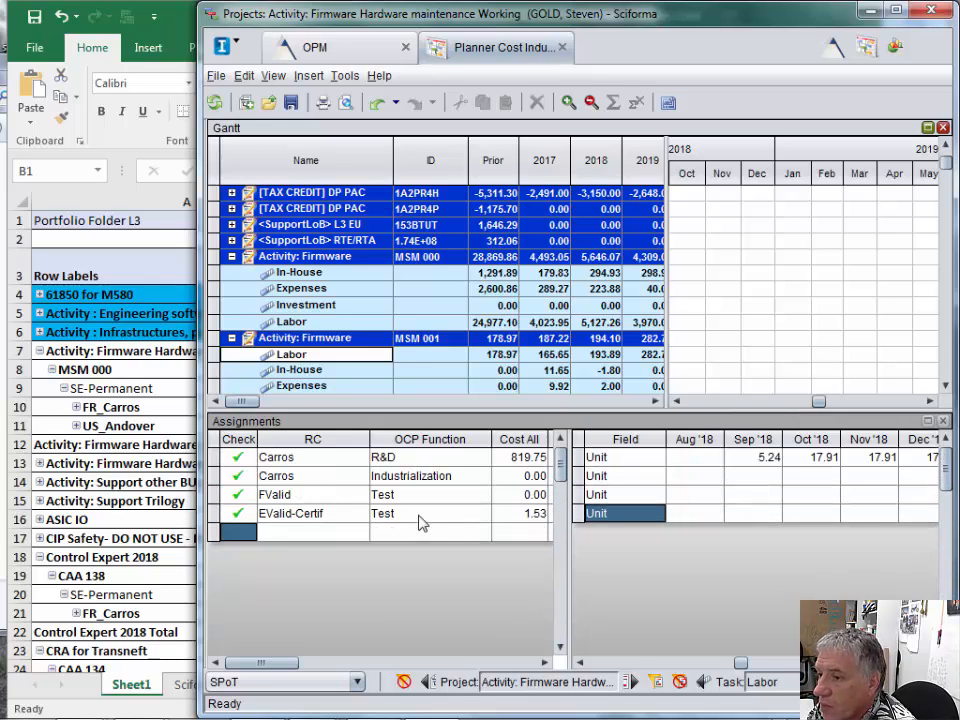
- Select the Carros R&D assignment under the Labor row of MSM 000 and show its values from Jul '18 onward
click(296, 323)
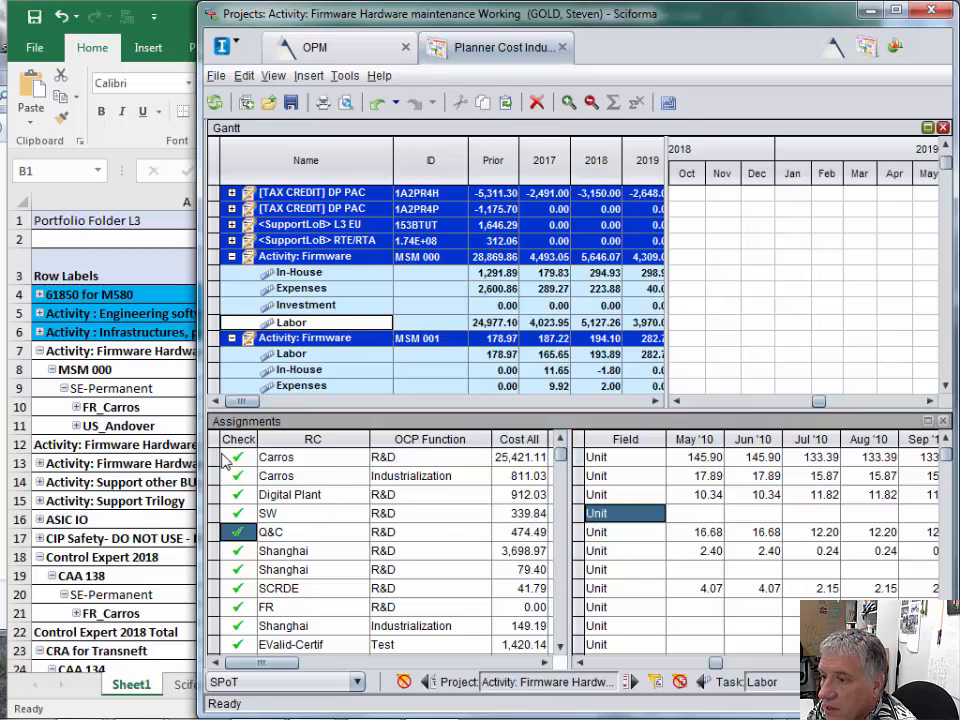
click(395, 457)
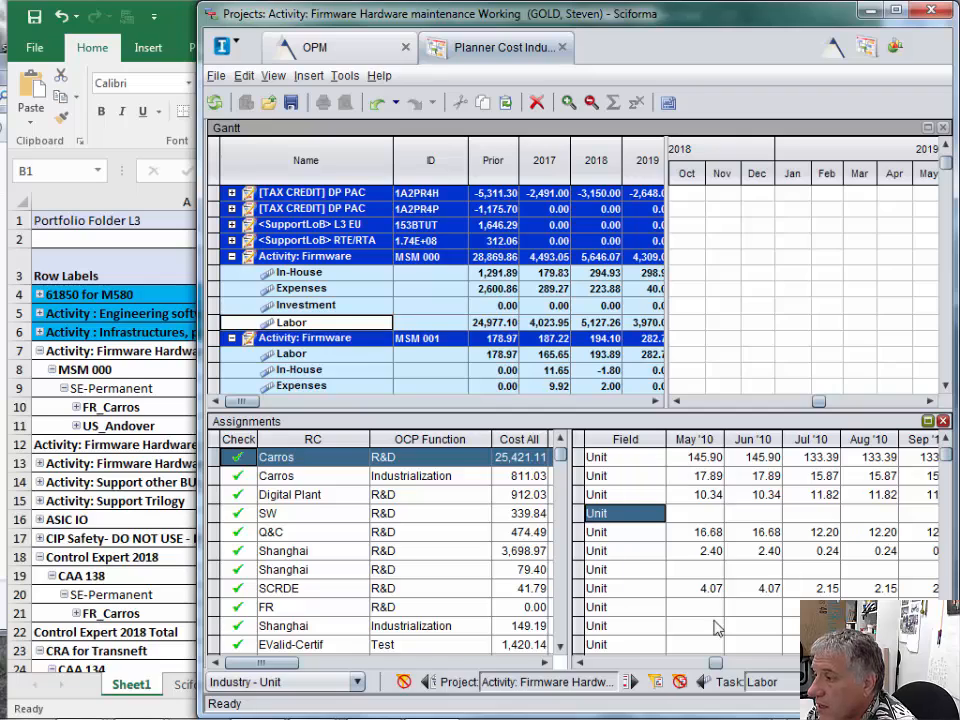
click(930, 663)
click(930, 663)
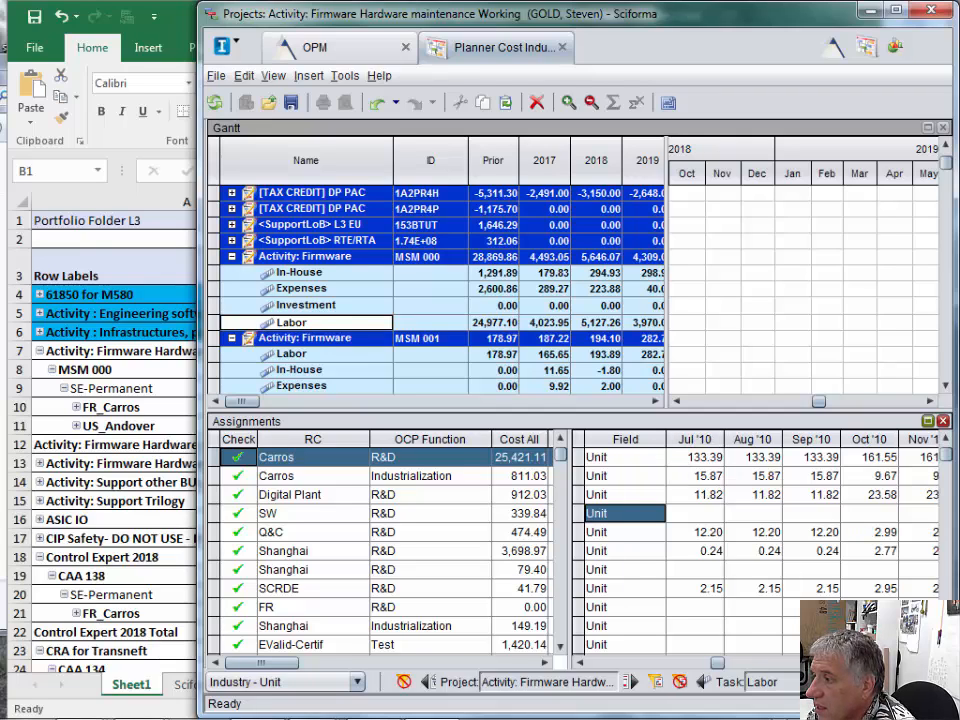
click(930, 663)
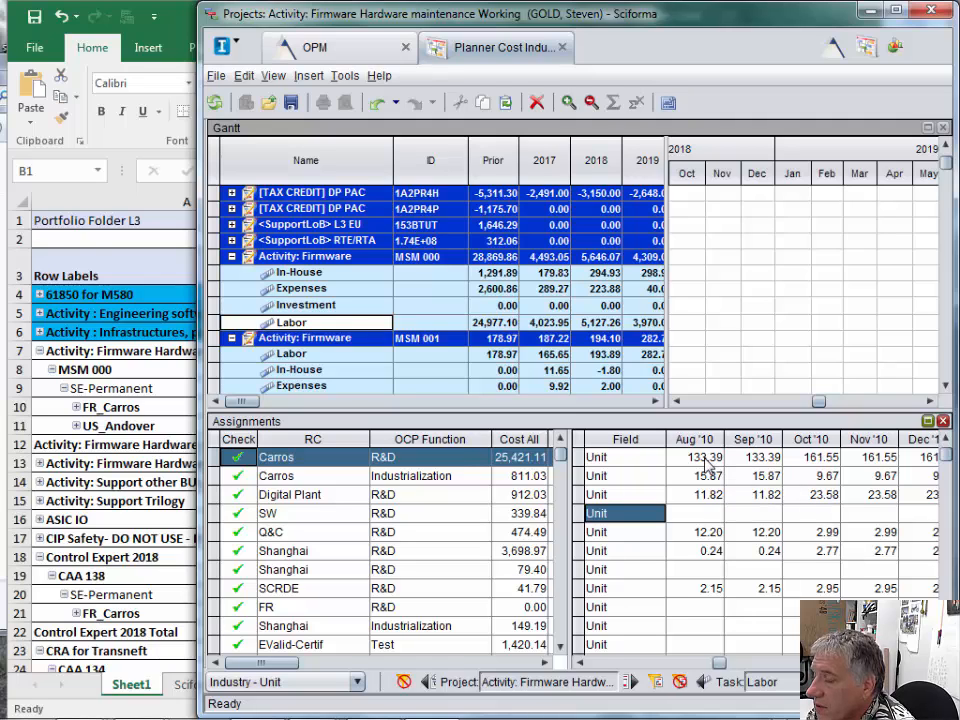
drag(719, 663, 861, 664)
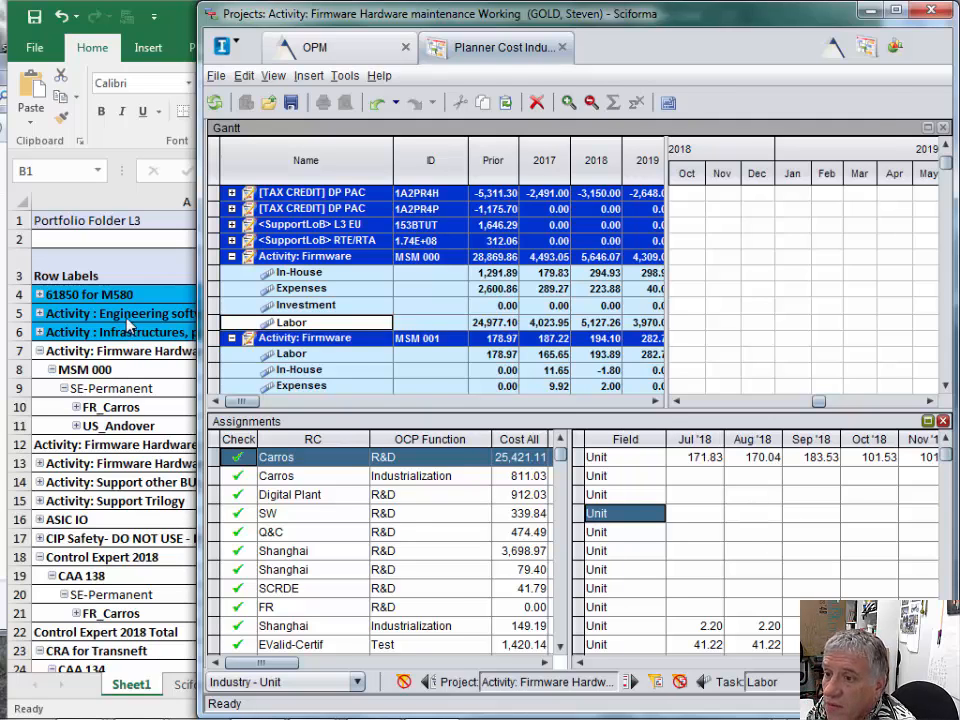
- Check FR_Carros's Aug cost in Excel, then examine the Sep '18 and Oct '18 values of Carros R&D in Sciforma
click(95, 242)
click(399, 408)
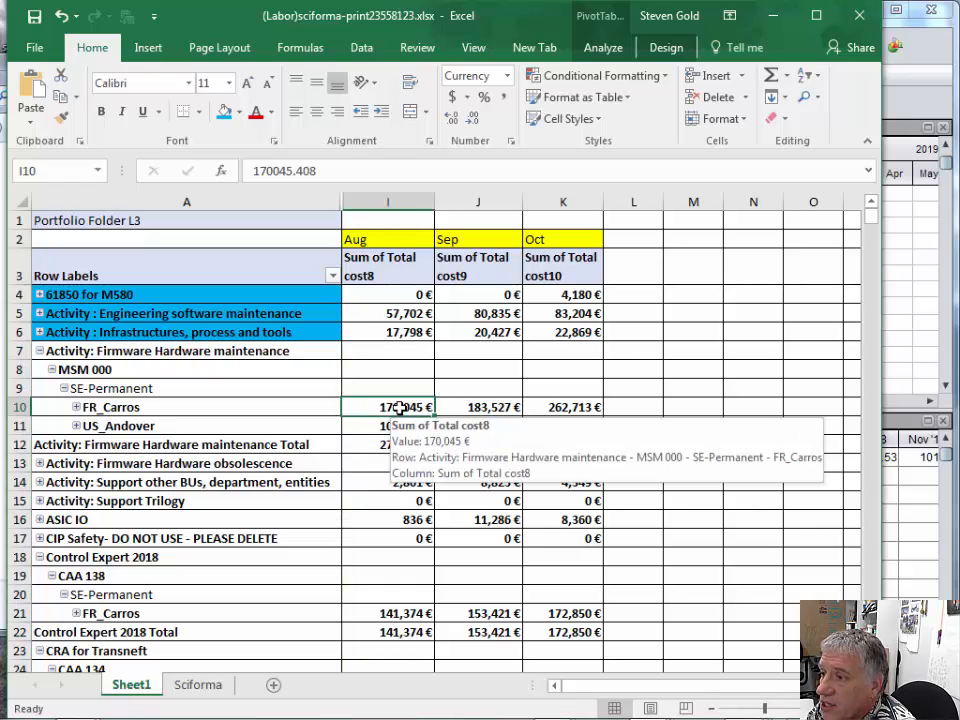
click(921, 524)
click(806, 459)
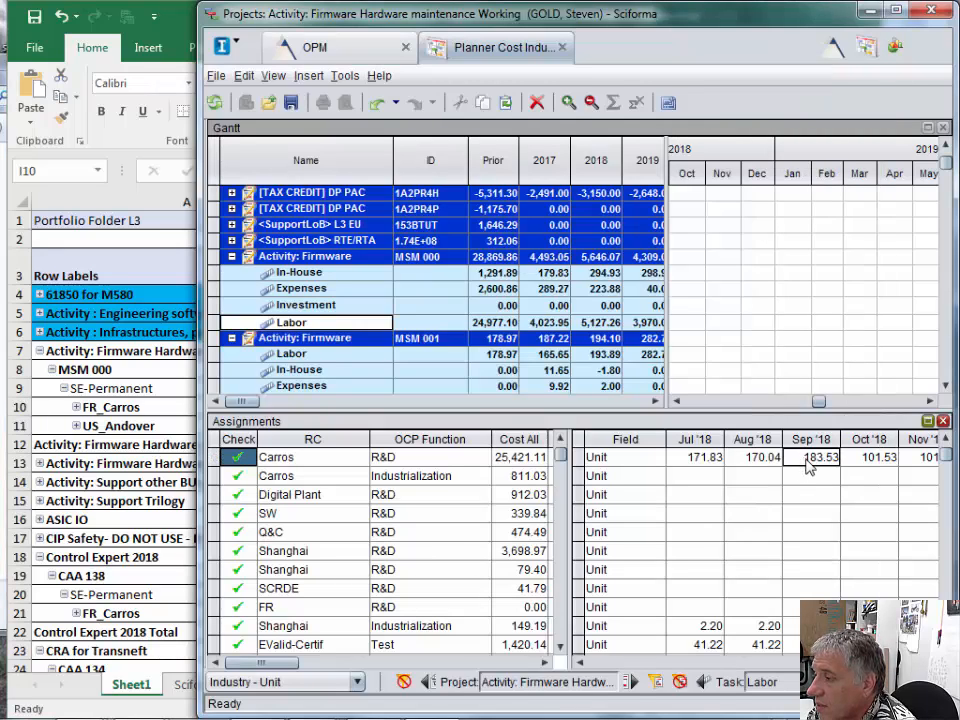
click(860, 466)
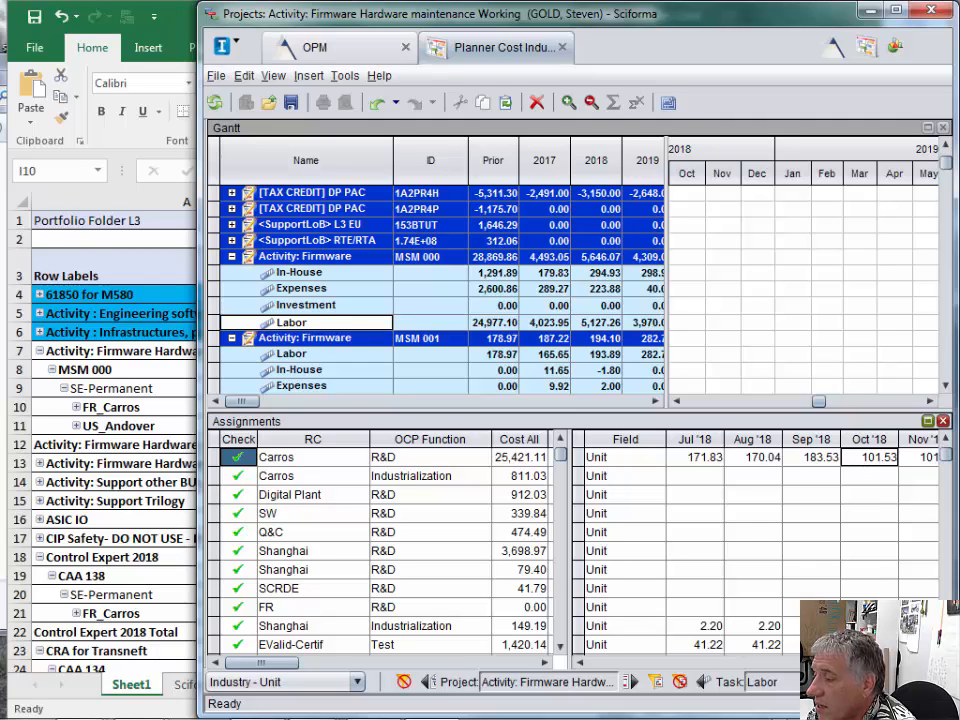
click(931, 662)
click(931, 662)
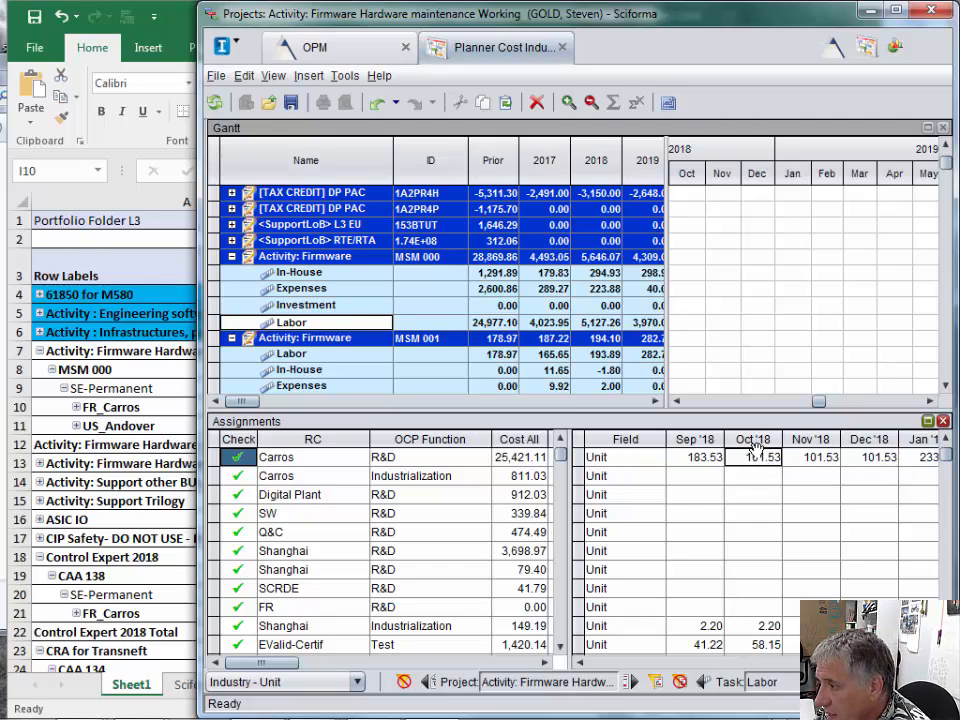
- Look up FR_Carros's Oct cost in Excel and set the Oct '18 value of Carros R&D in Sciforma to 262.713
click(22, 354)
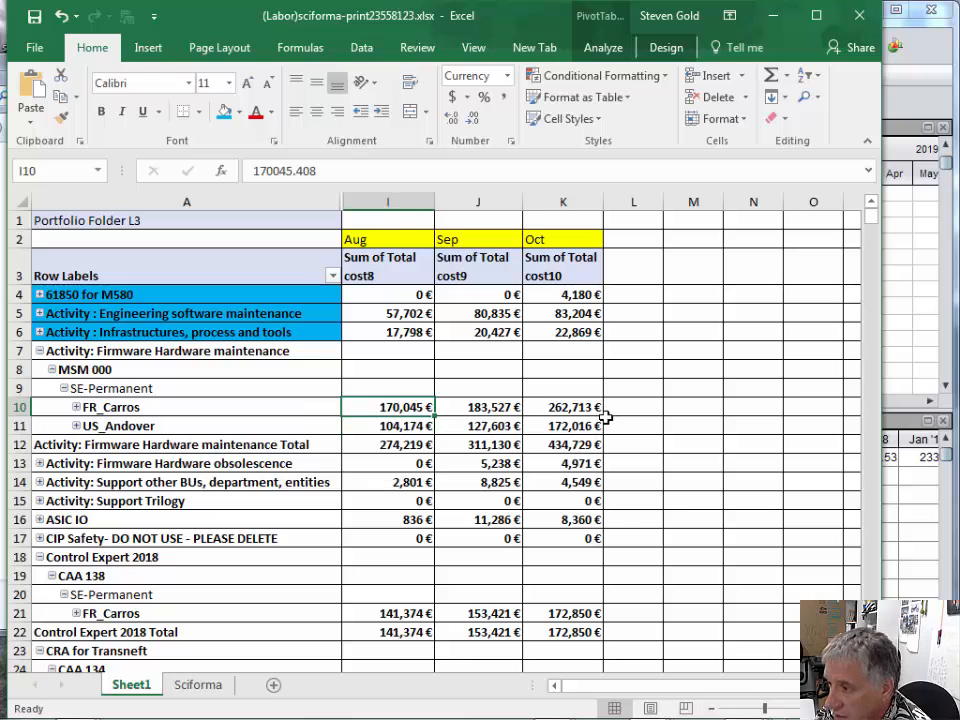
click(893, 517)
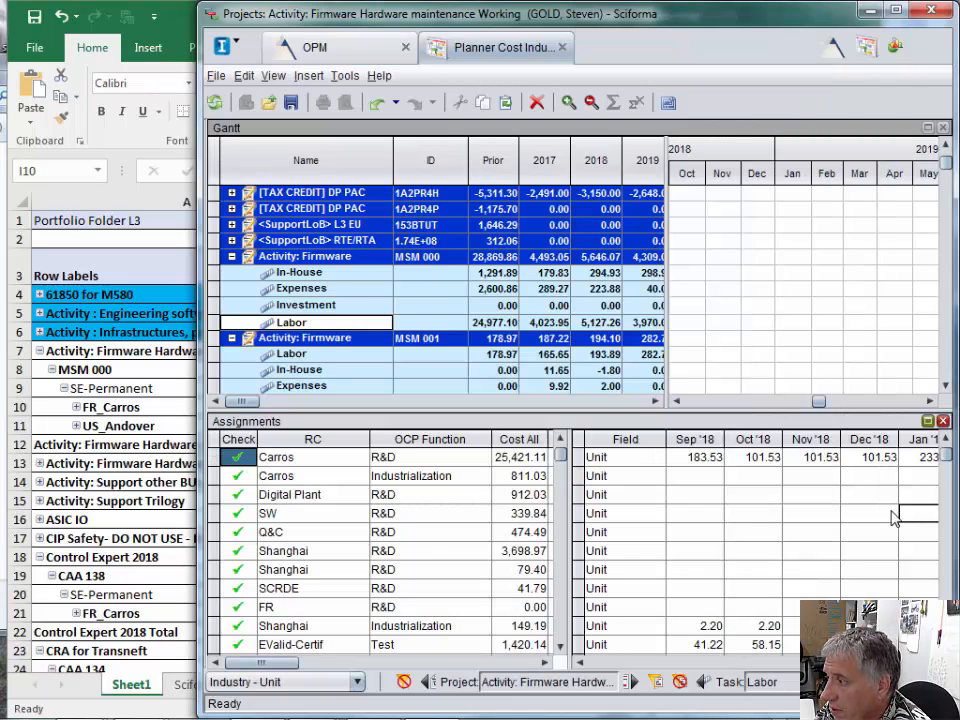
click(763, 460)
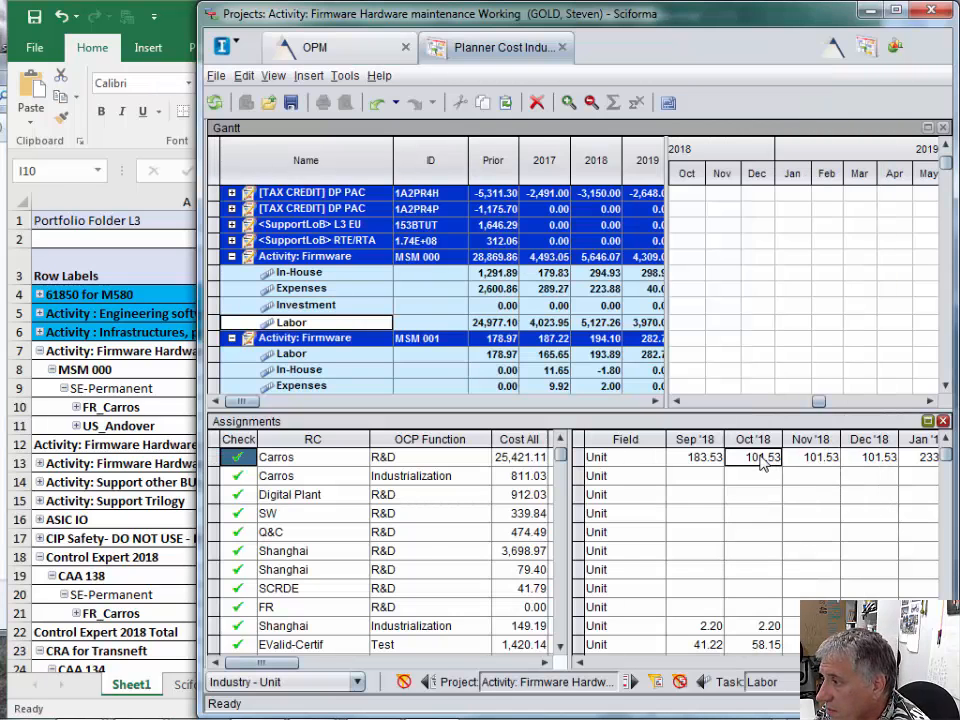
text(262.713)
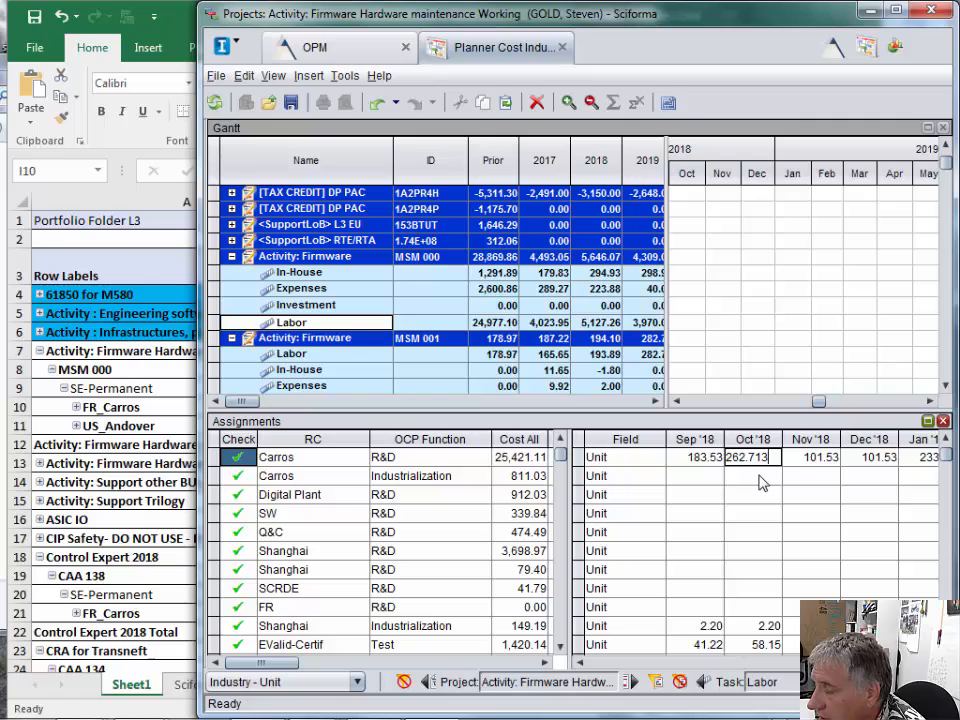
click(763, 483)
- Switch to Excel and fill FR_Carros's Oct cost cell under MSM 000 with blue
click(166, 357)
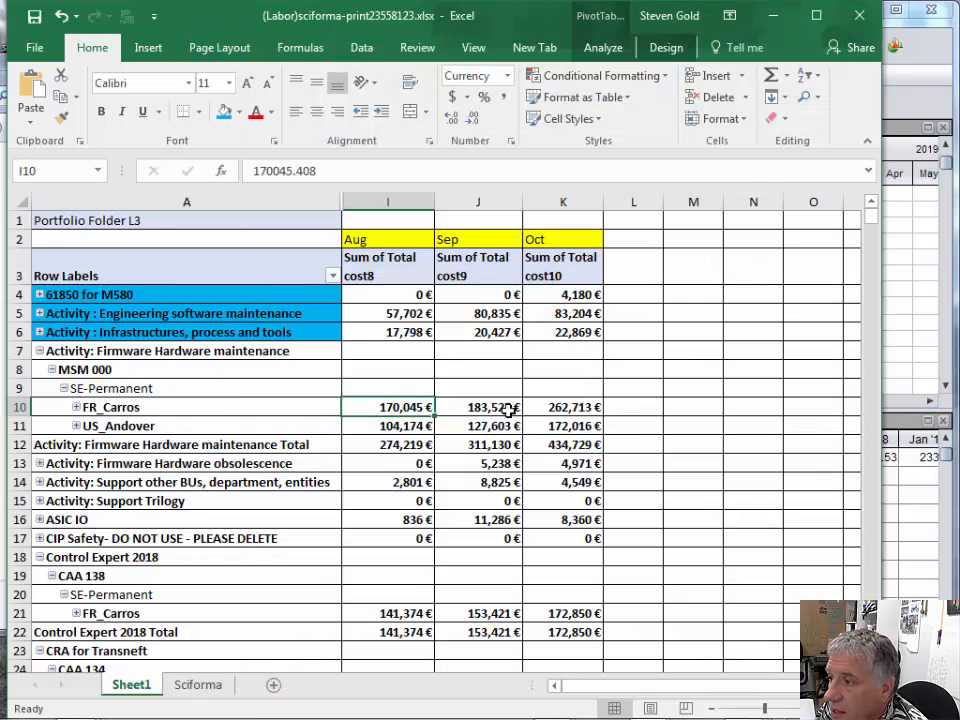
click(570, 408)
right_click(573, 410)
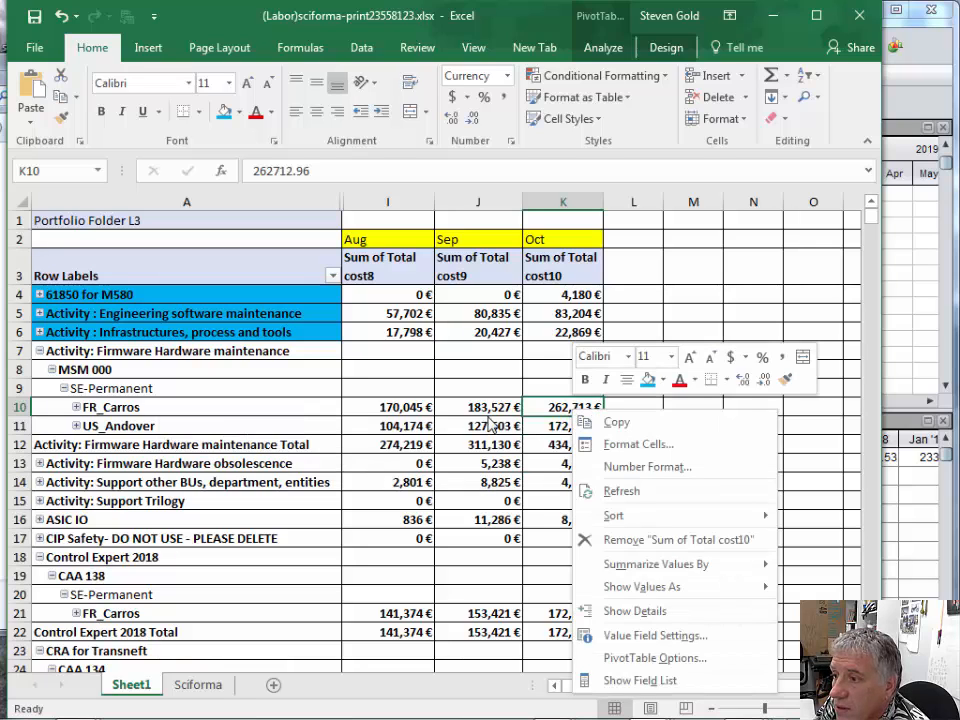
click(647, 380)
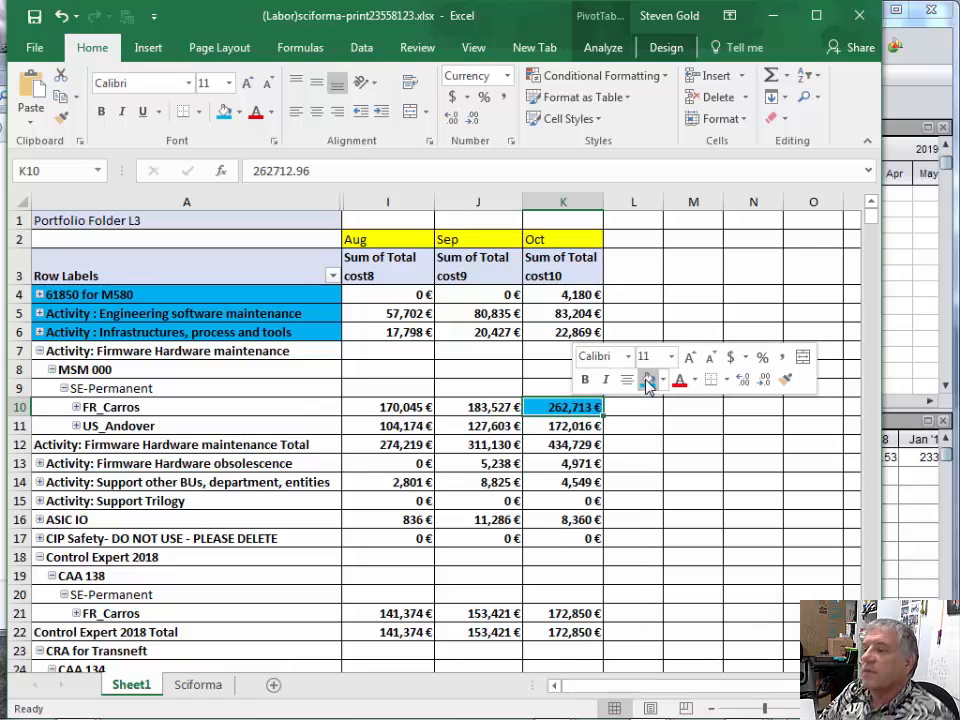
mouse_move(489, 408)
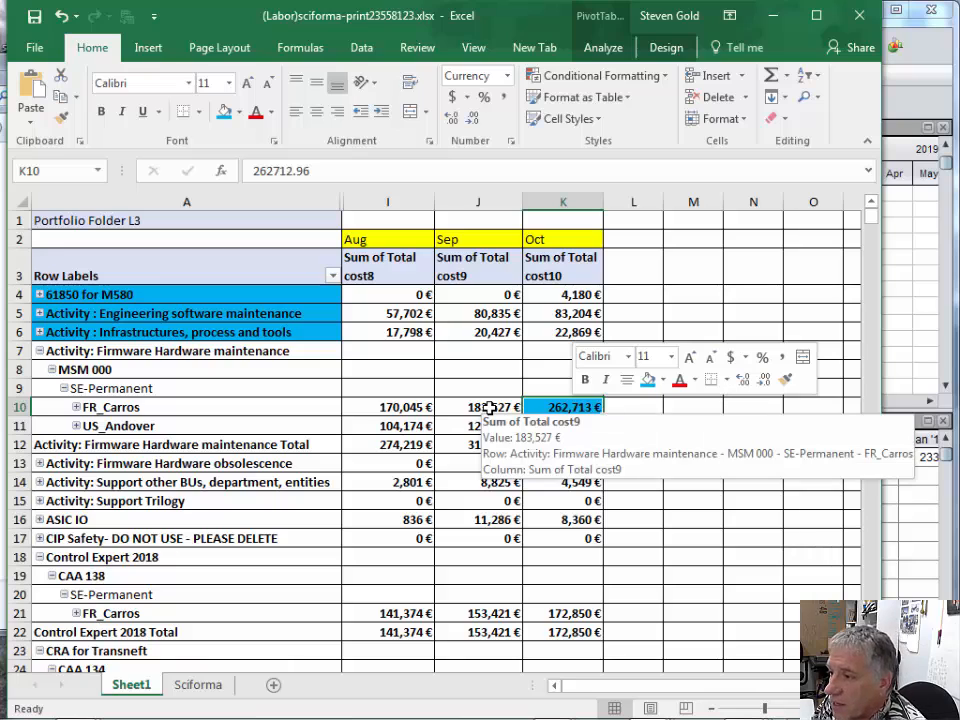
mouse_move(405, 406)
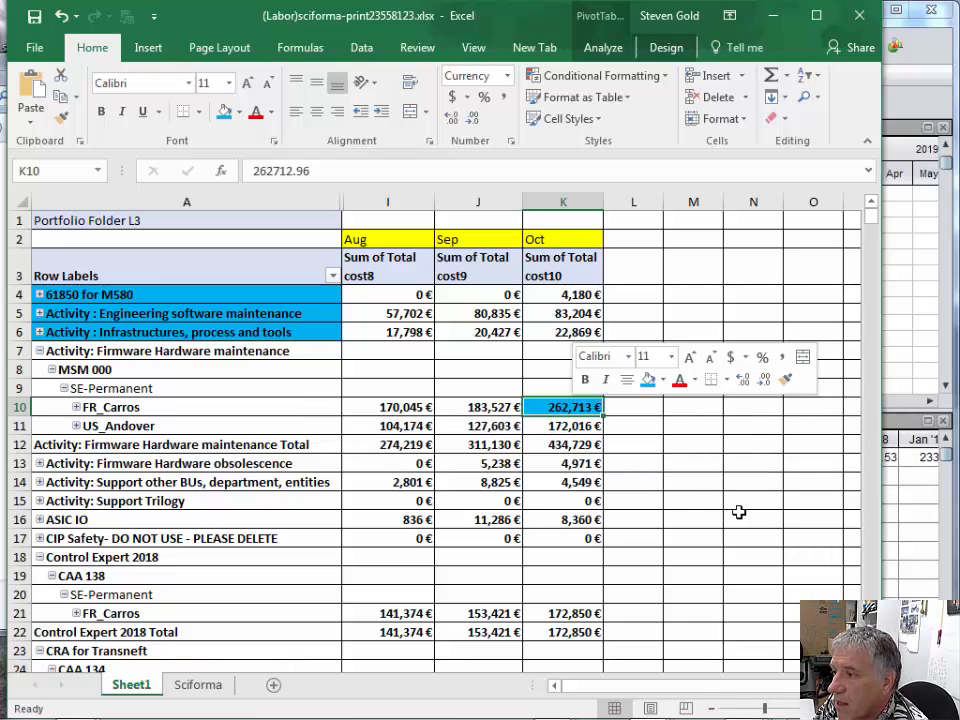
- Switch to Sciforma, select the Andover Design assignment and show its values from Jul '18 onward
key(alt+Tab)
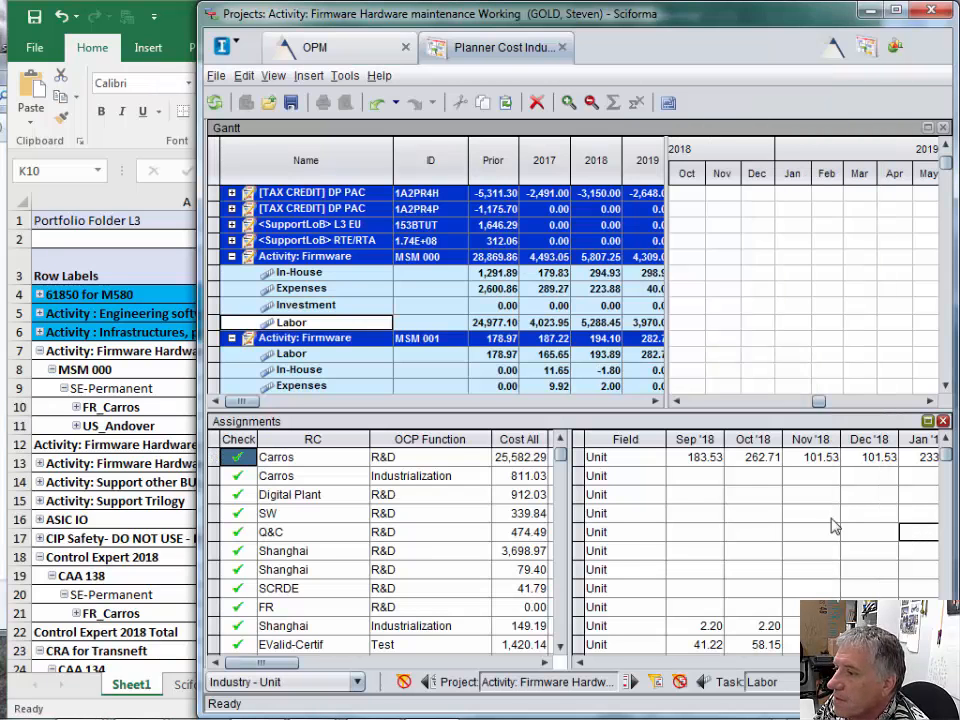
click(561, 647)
click(561, 647)
click(561, 647)
click(561, 647)
click(561, 647)
click(561, 646)
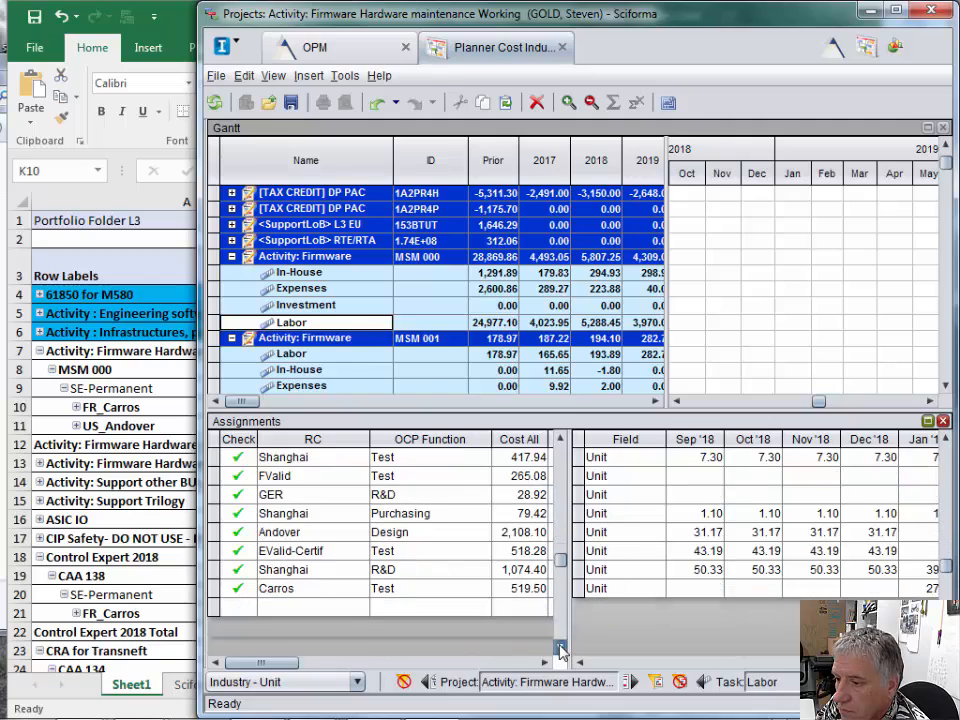
click(218, 533)
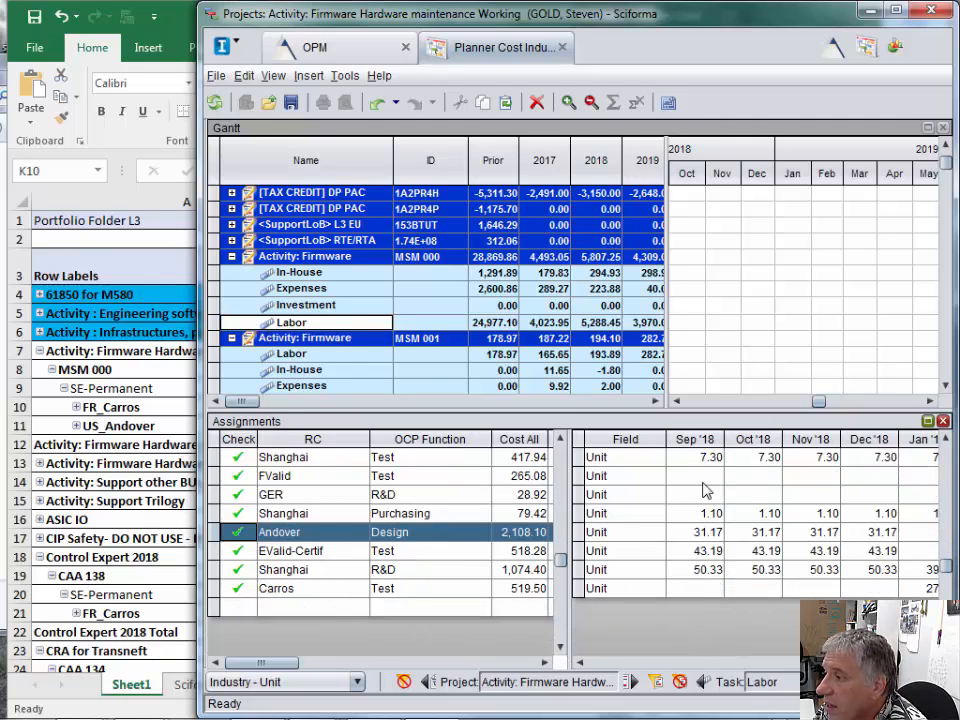
click(580, 663)
click(580, 663)
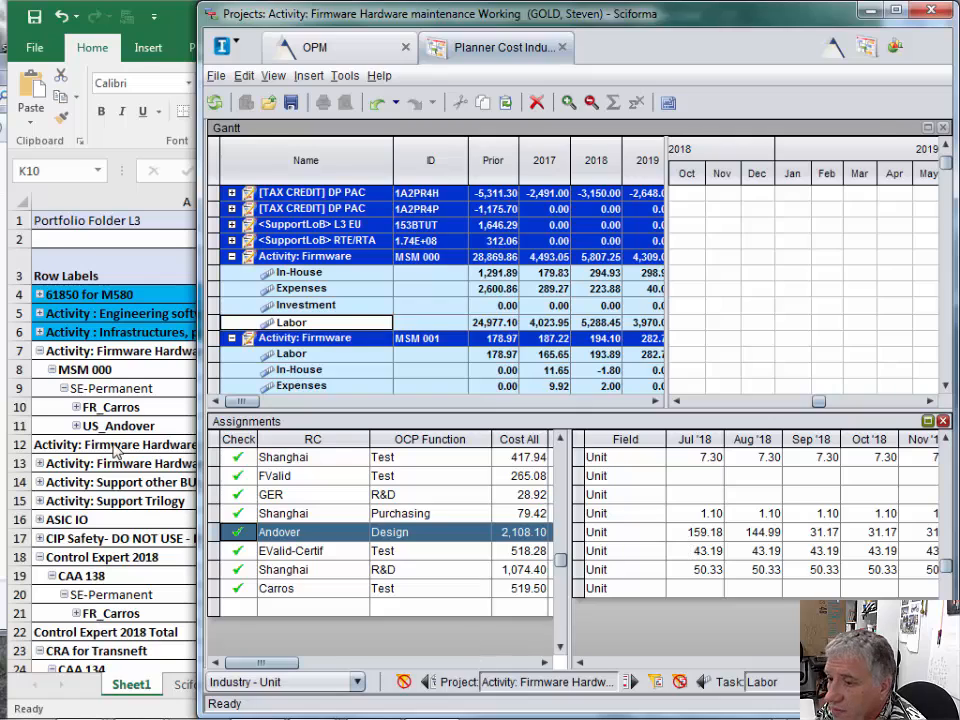
- Switch to Excel and unhide the Jan to July cost columns between the row labels and Aug
click(110, 432)
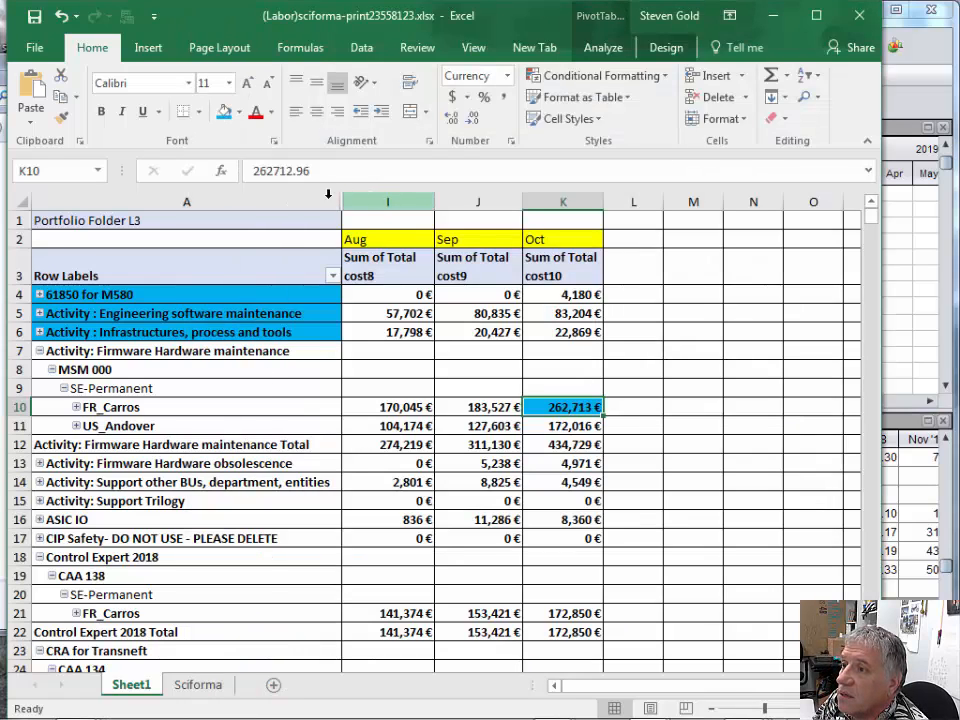
drag(328, 196, 369, 199)
right_click(369, 199)
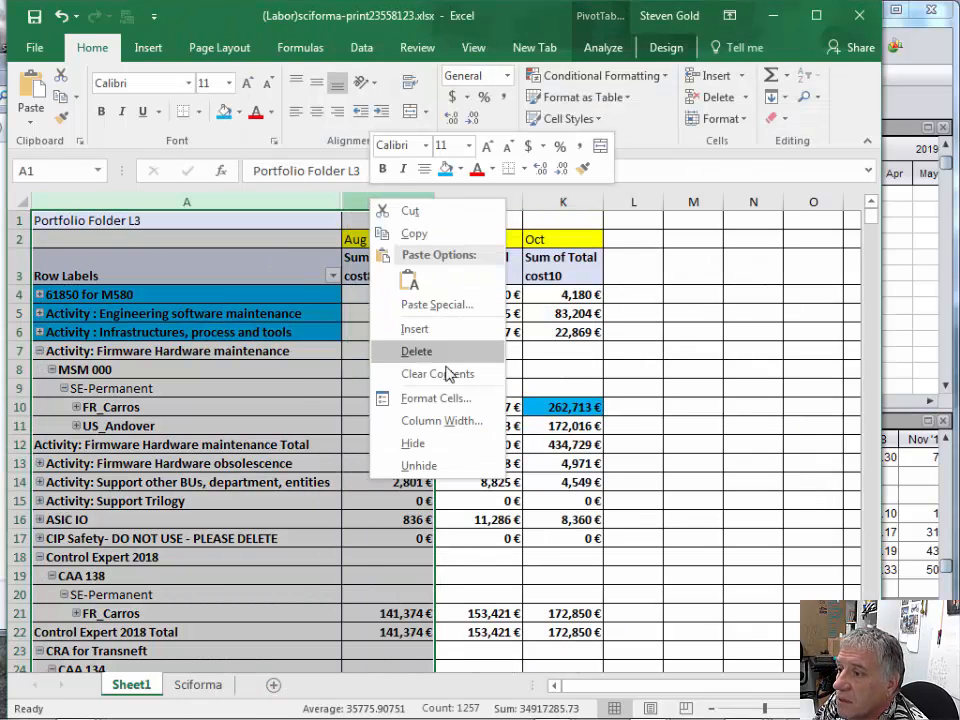
click(425, 467)
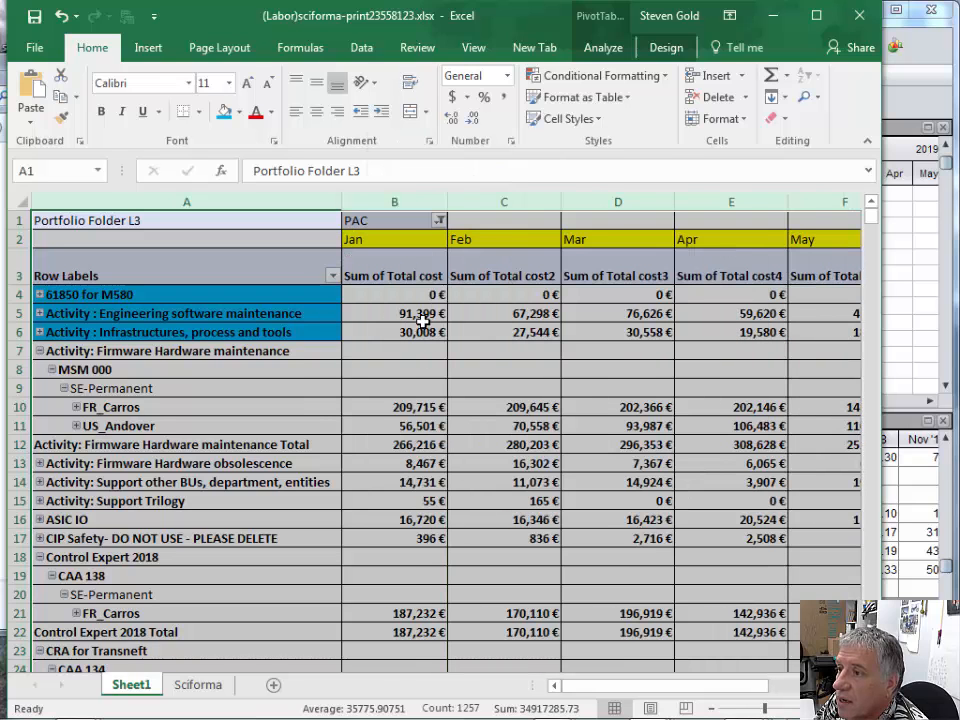
click(618, 350)
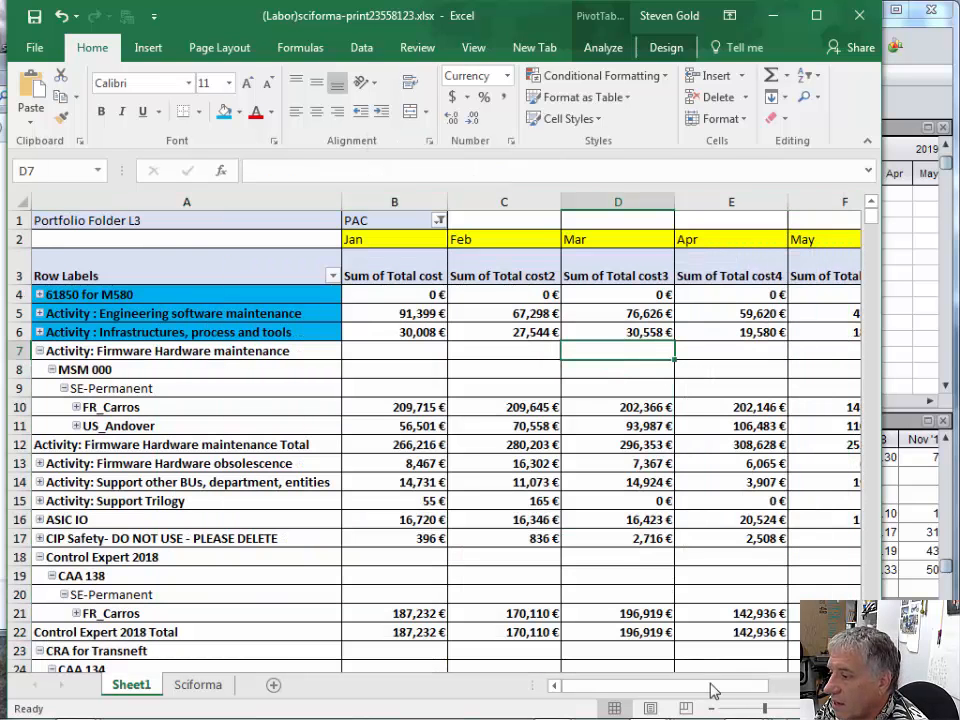
- Select the US_Andover row and examine its monthly costs up to Aug
click(855, 686)
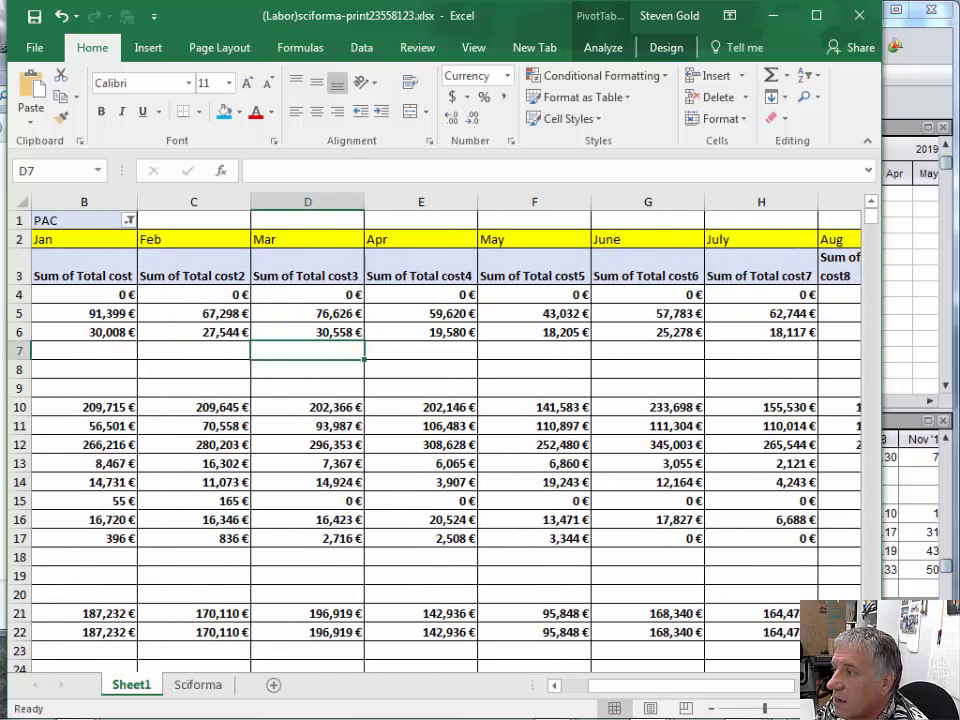
click(855, 686)
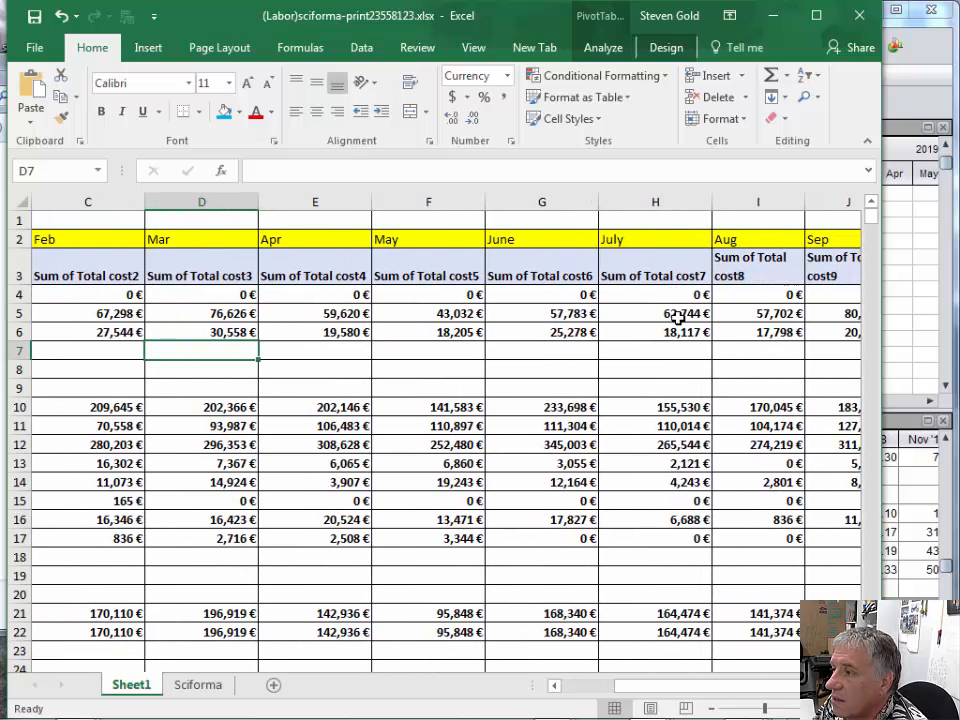
mouse_move(678, 315)
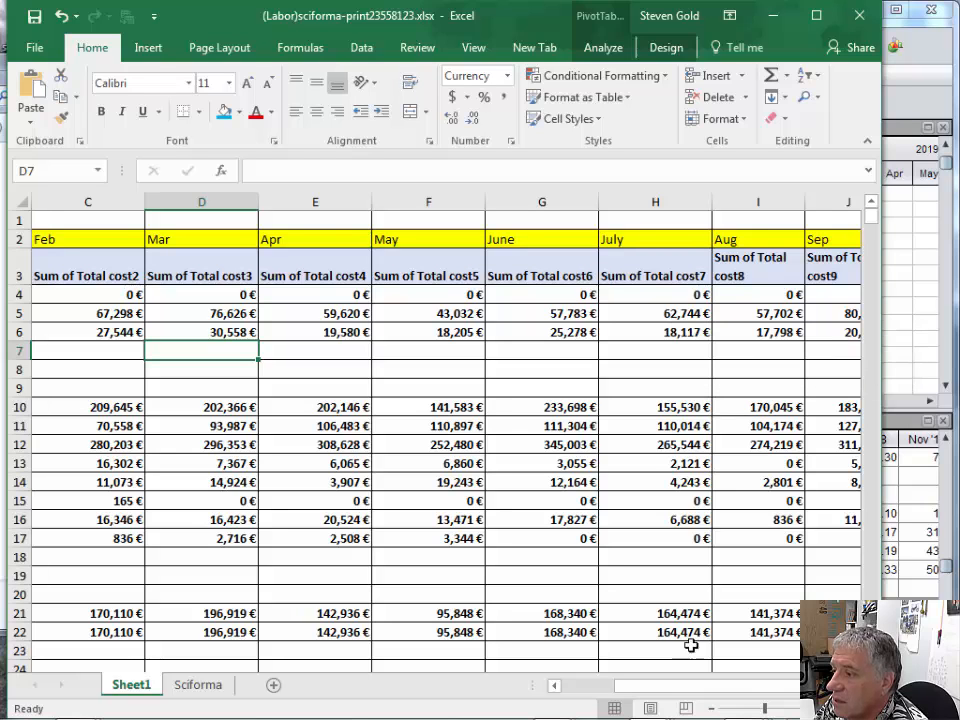
drag(660, 686, 604, 686)
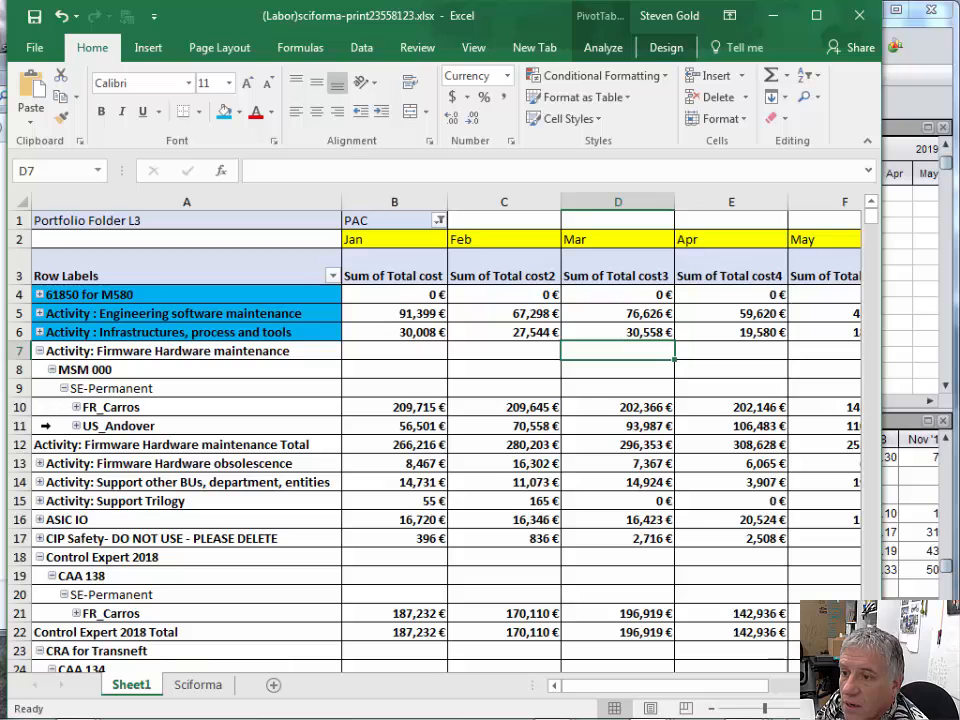
click(27, 425)
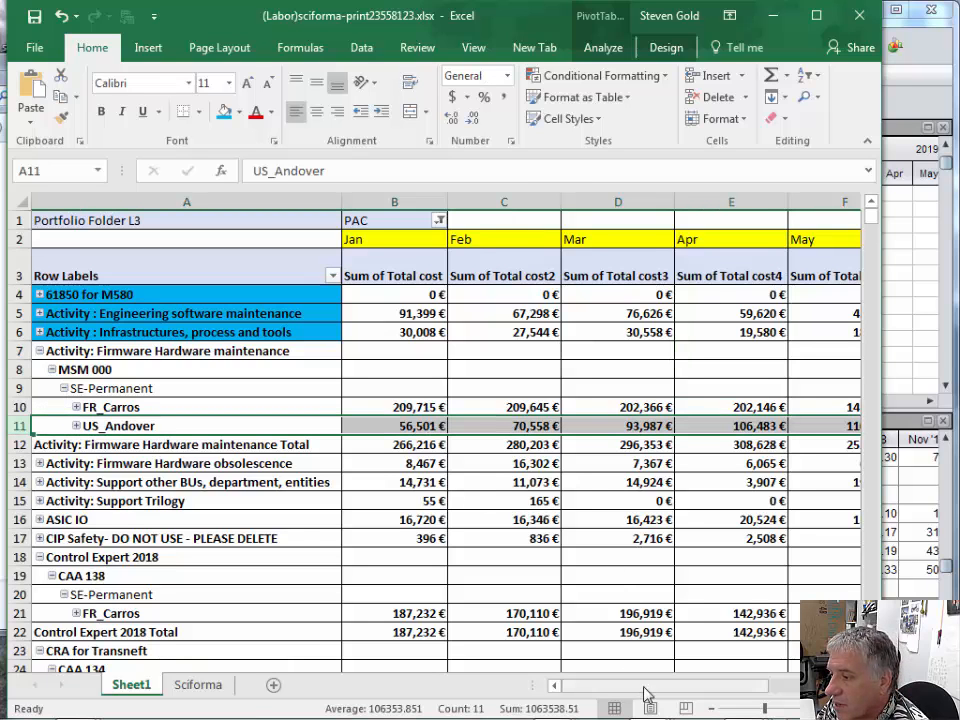
drag(642, 686, 681, 691)
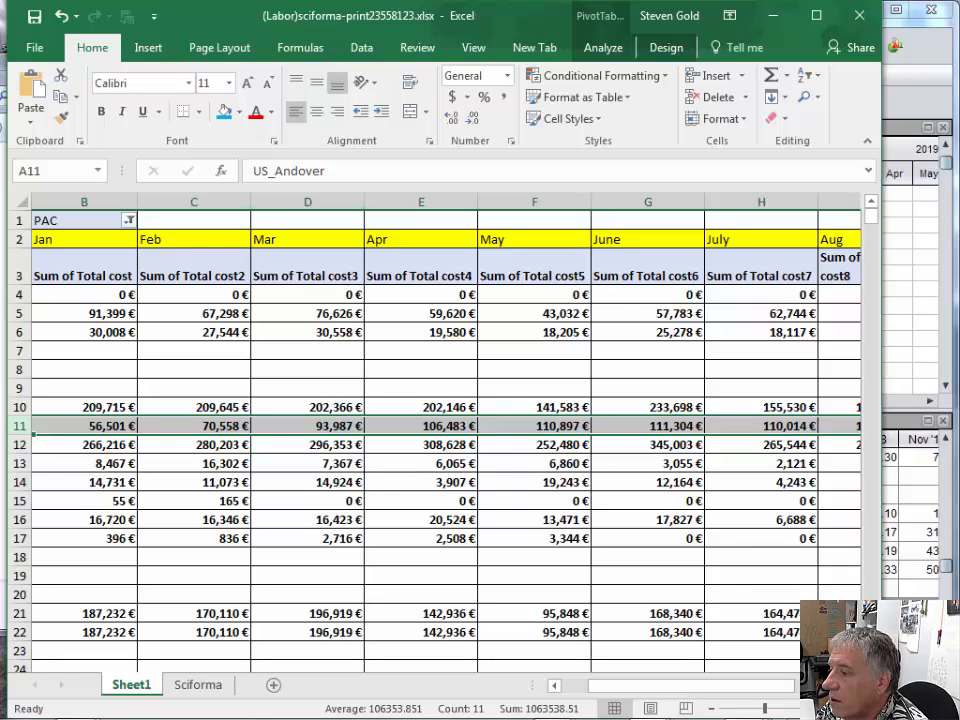
scroll(688, 438, right, 1)
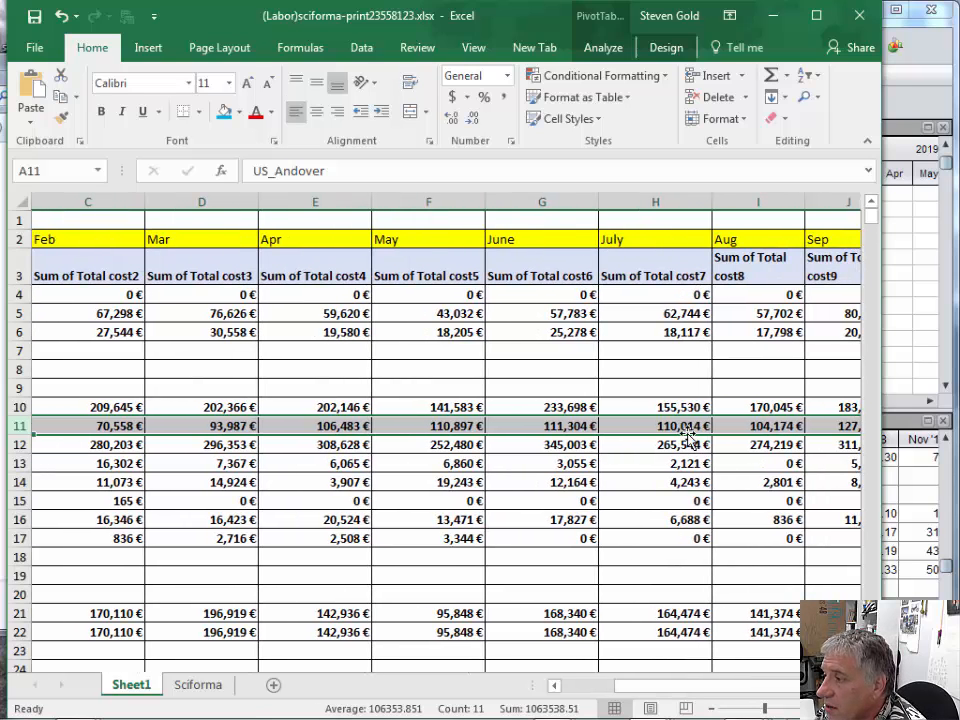
- Switch to Sciforma, open the assignments of MSM 000's Labor row and select Andover Design
click(904, 366)
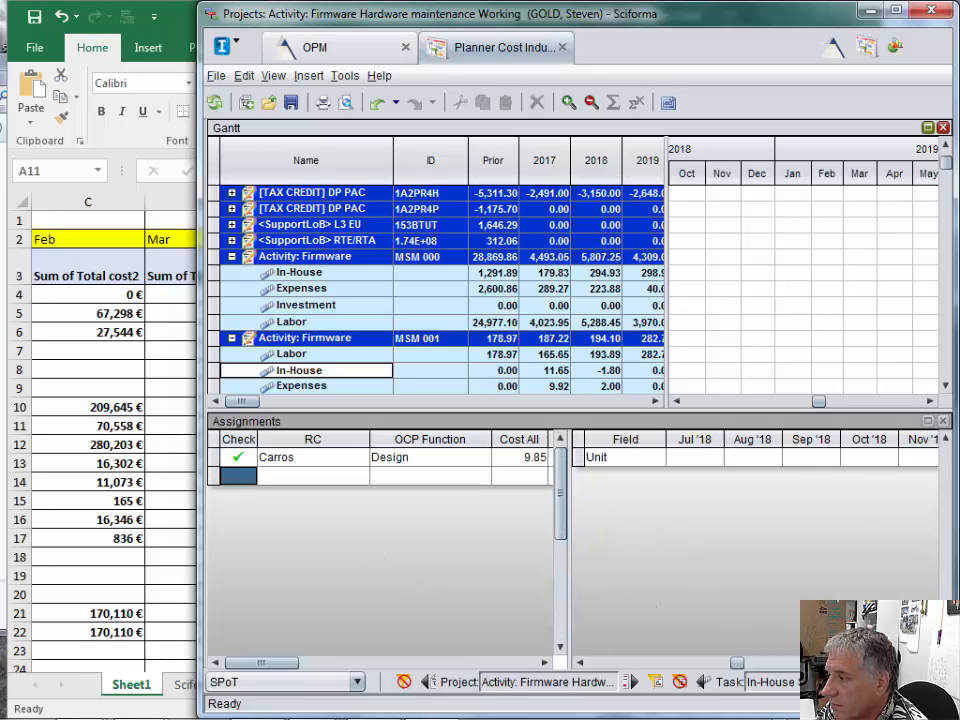
click(304, 325)
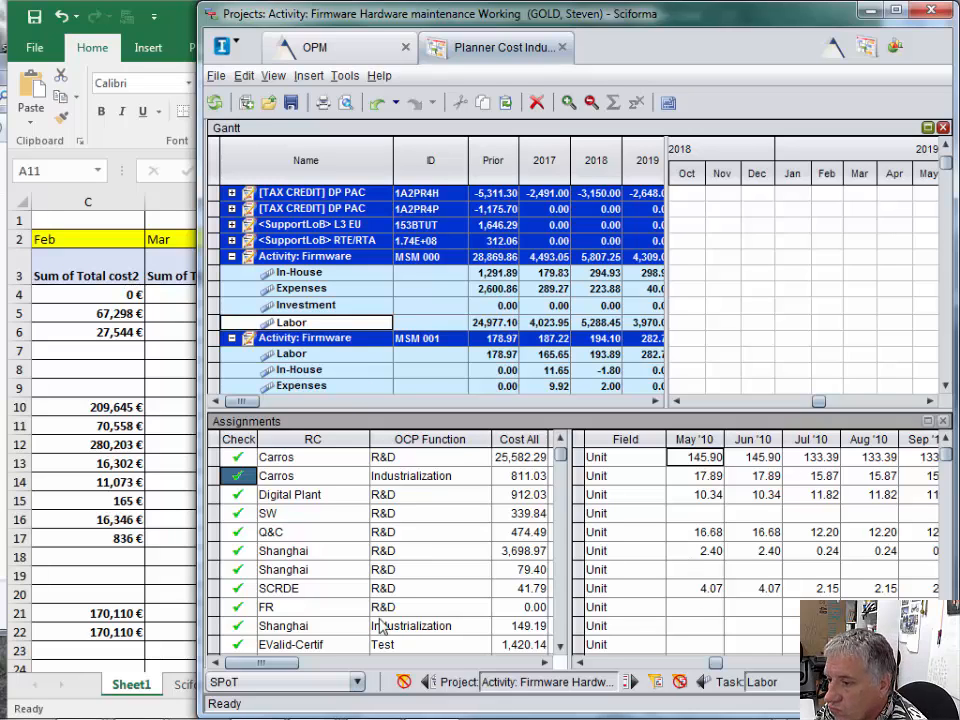
click(562, 649)
click(562, 649)
click(562, 649)
click(562, 649)
click(562, 649)
click(562, 649)
click(562, 649)
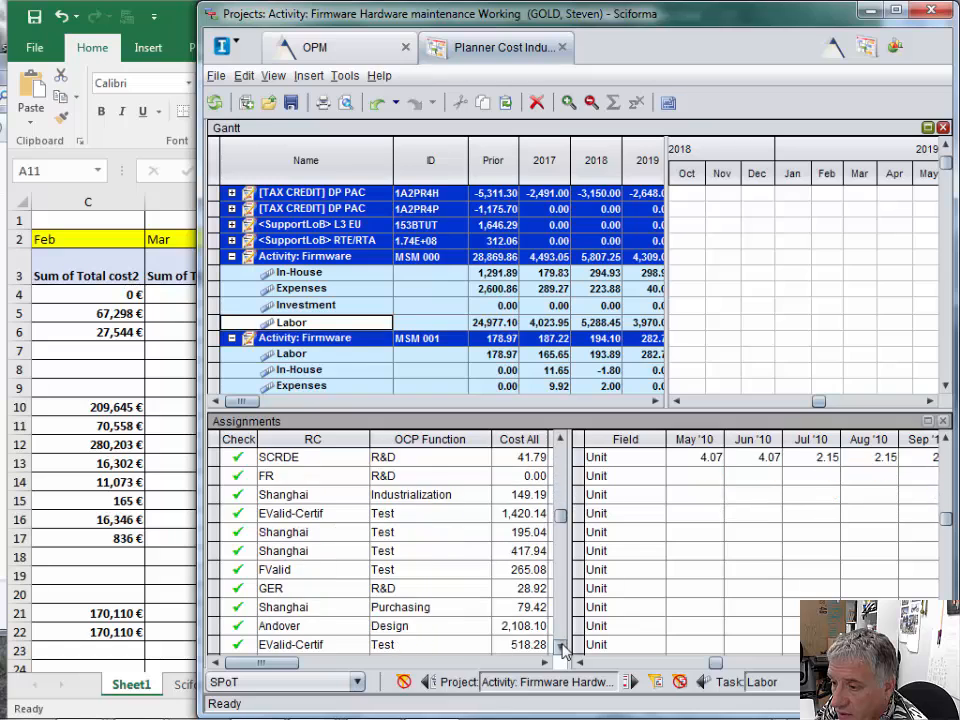
click(562, 649)
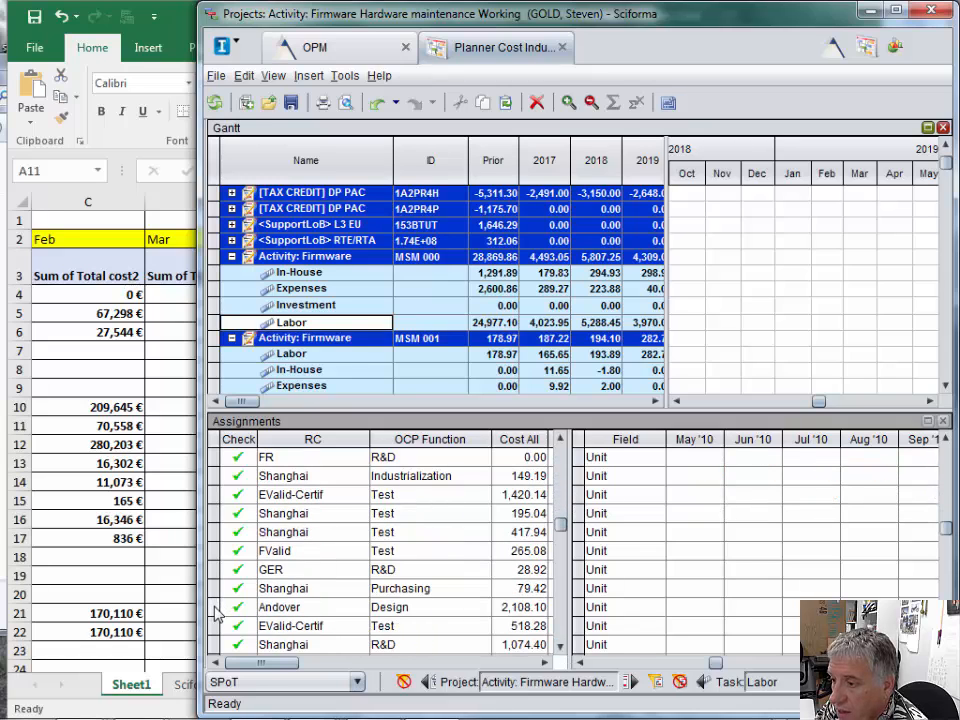
click(215, 608)
- Examine the Andover Design assignment's monthly values from Apr '18 onward
drag(717, 663, 857, 662)
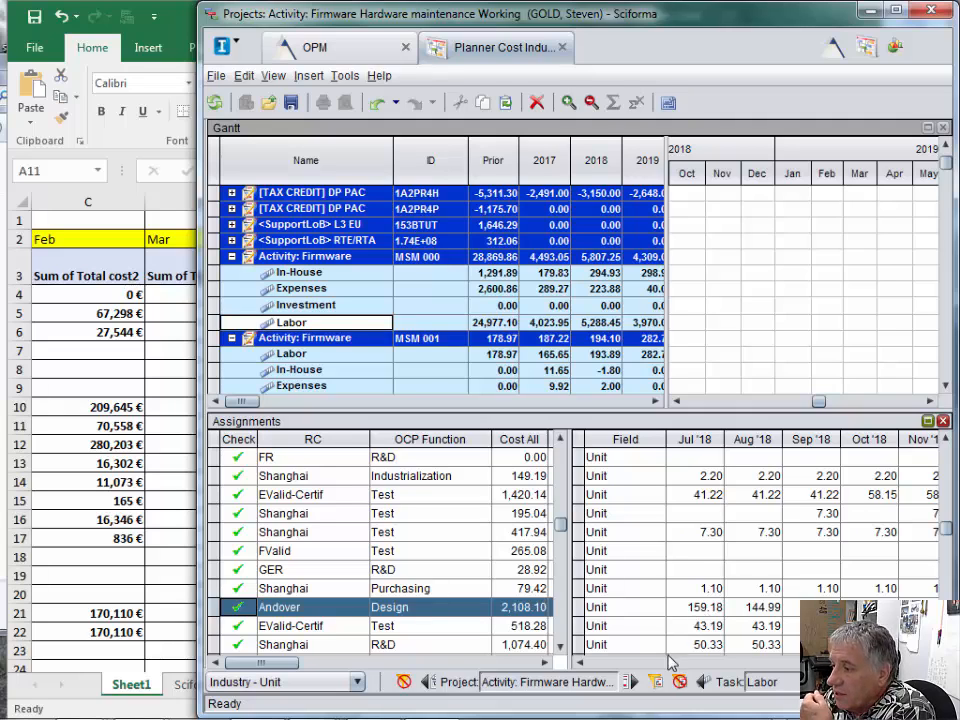
click(580, 663)
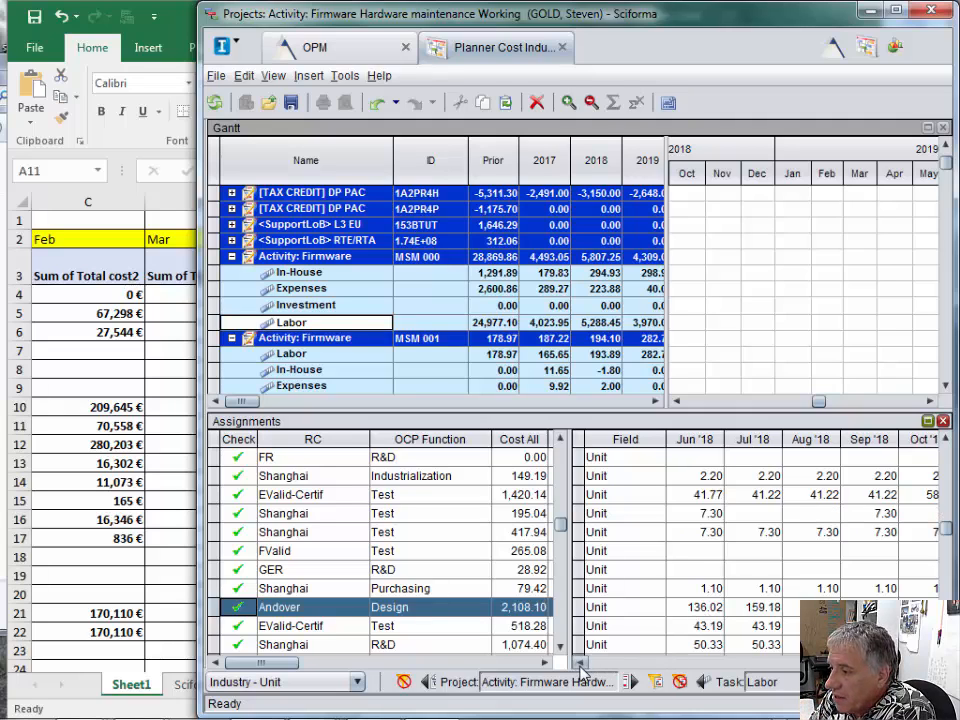
click(580, 663)
click(580, 663)
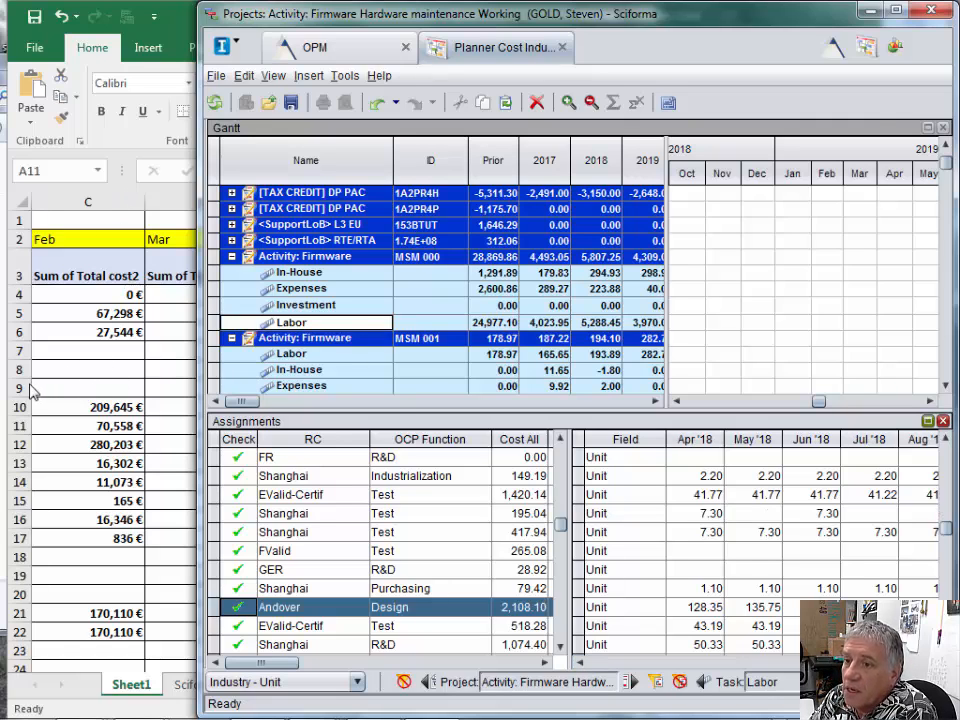
- Switch to Excel and narrow the July, June, May and Apr cost columns
click(67, 392)
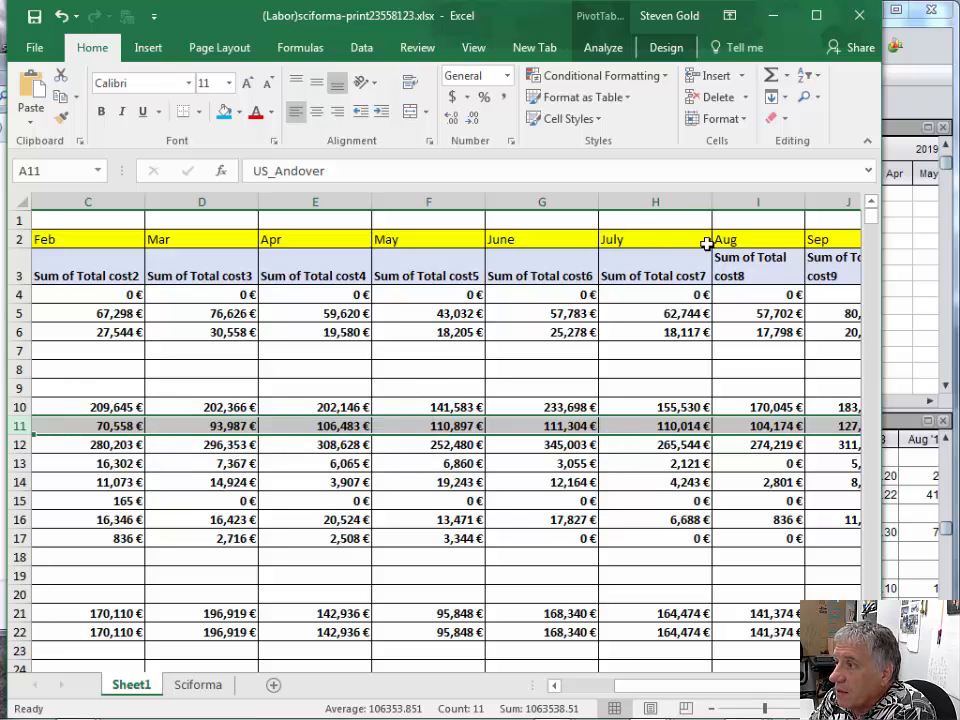
drag(710, 200, 685, 203)
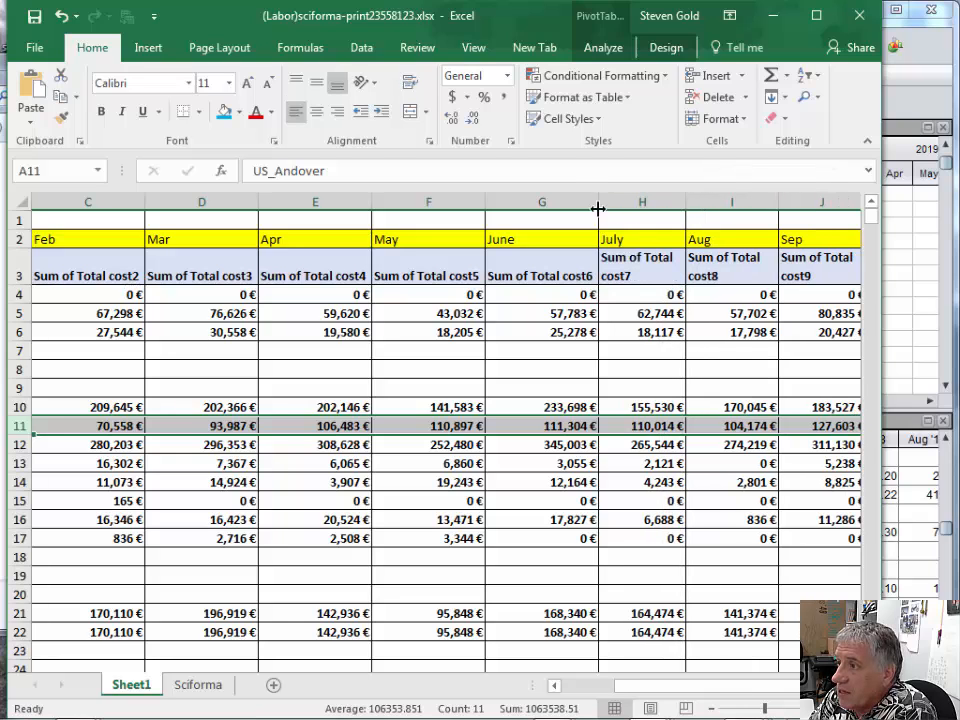
drag(598, 205, 577, 203)
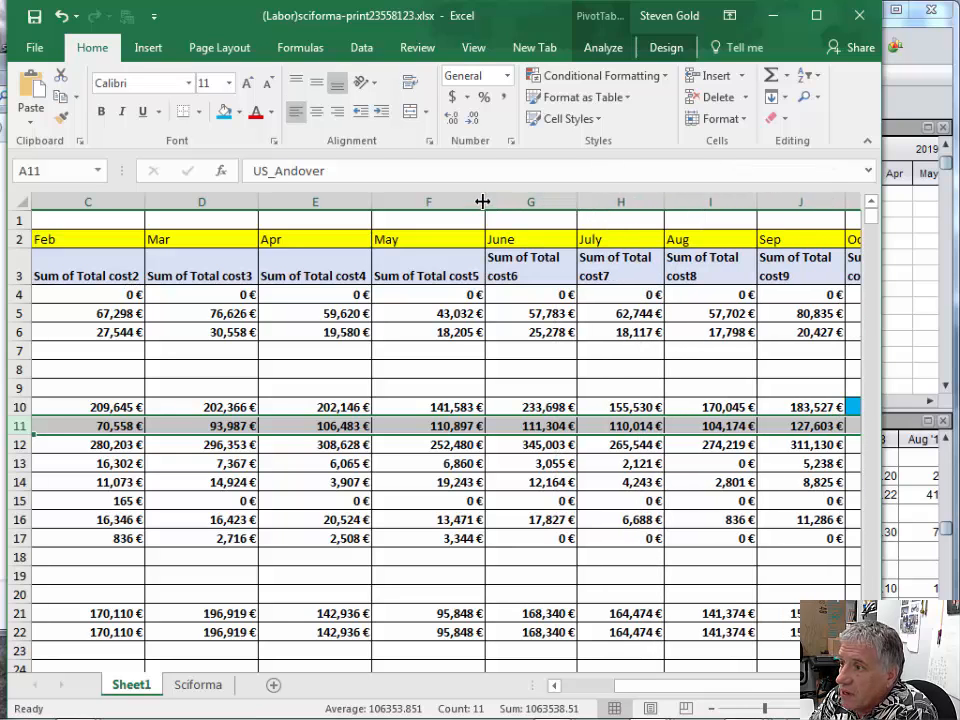
drag(485, 203, 467, 203)
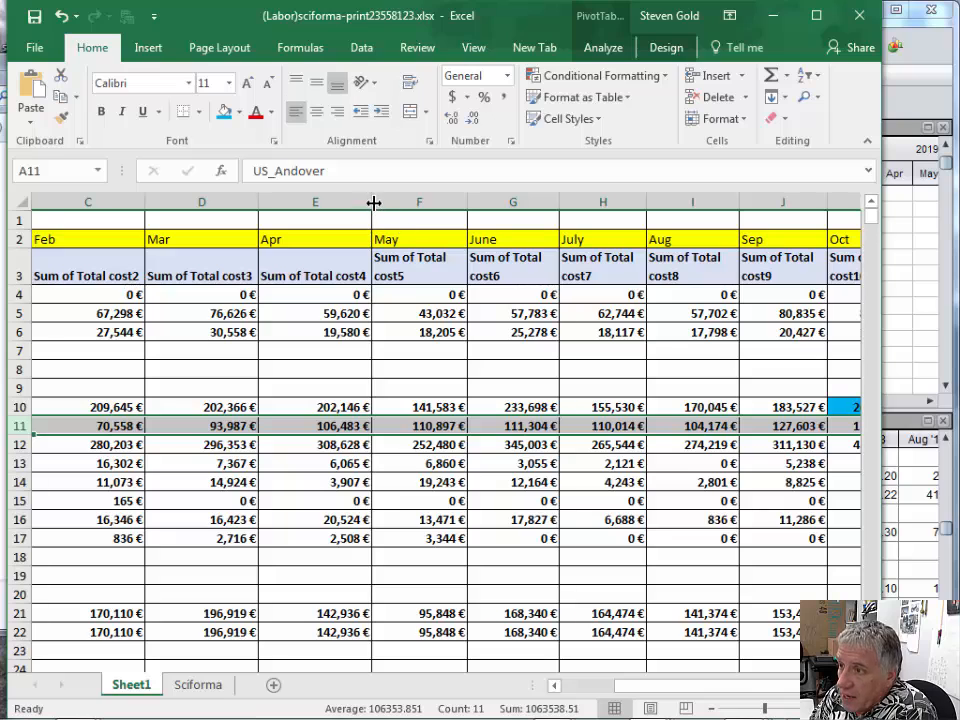
drag(372, 203, 354, 204)
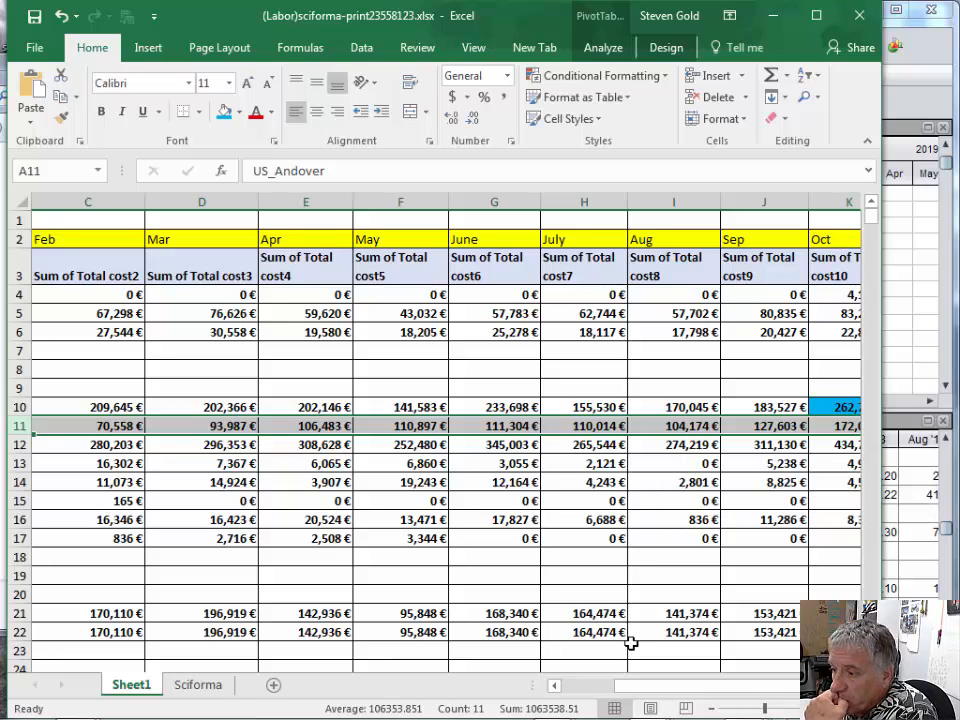
- Check US_Andover's costs from Jan onward in Excel, then show Andover Design's values from Jan '18 in Sciforma
click(554, 686)
click(554, 686)
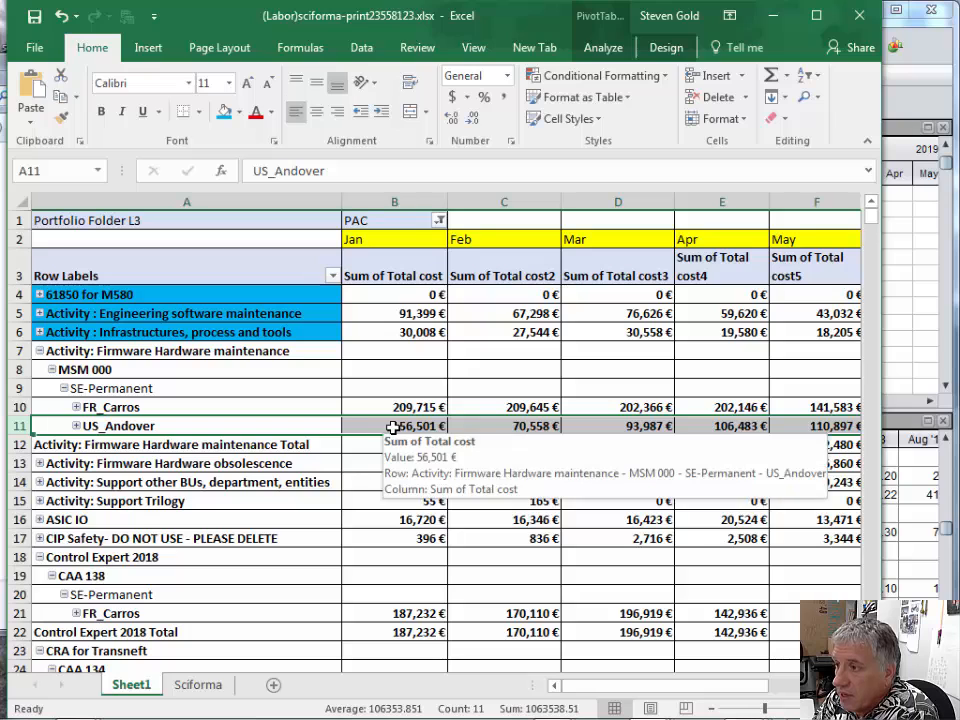
click(903, 362)
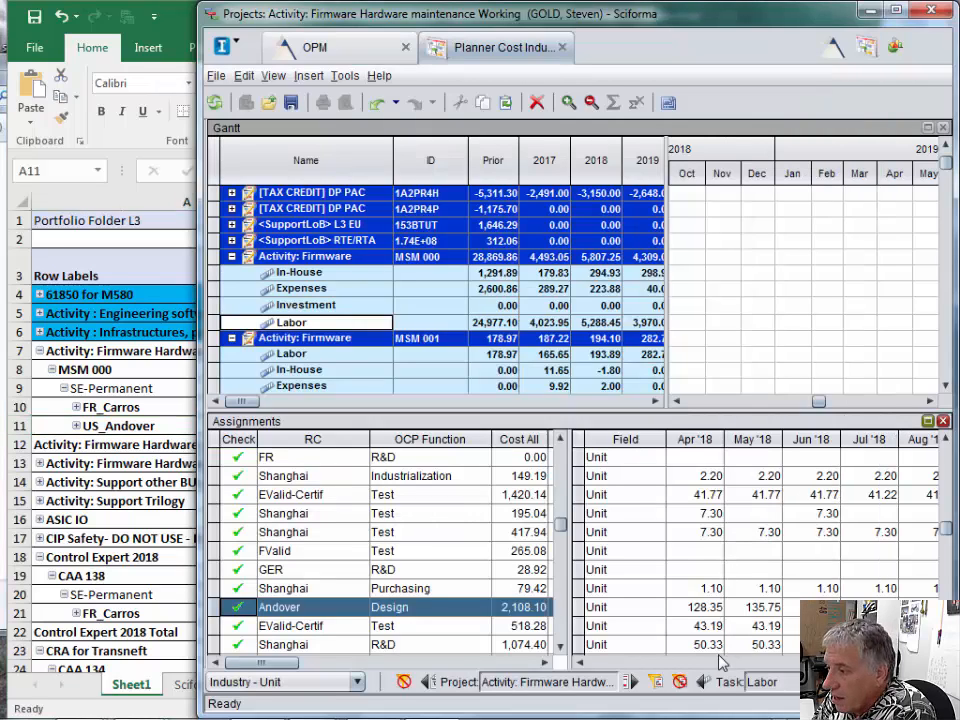
click(579, 665)
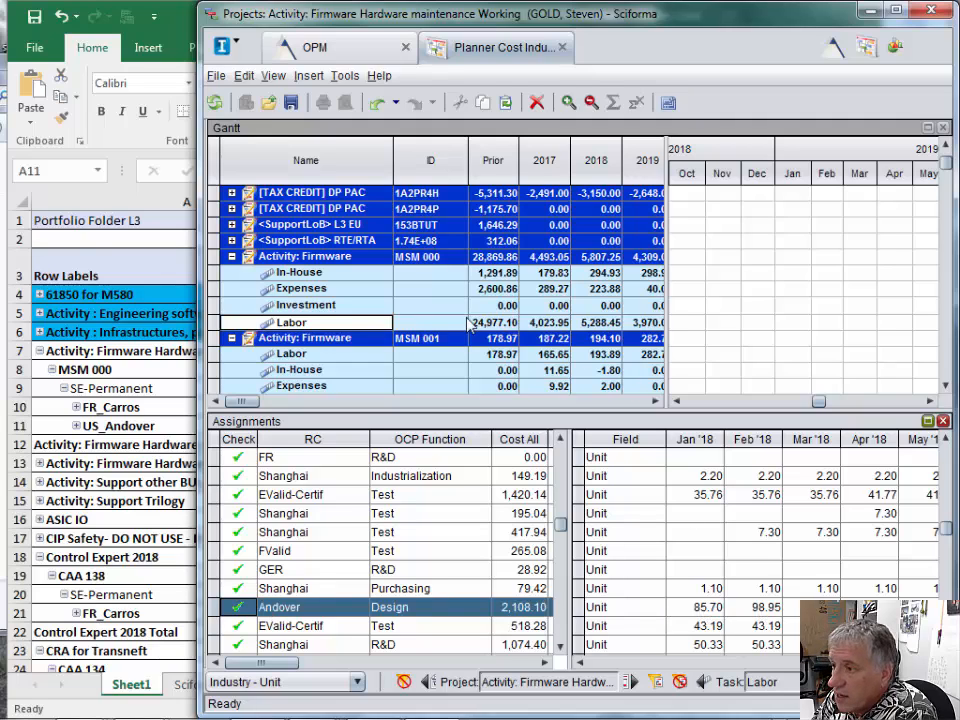
- Switch to Excel and narrow the Jan, Feb and Mar cost columns
click(118, 428)
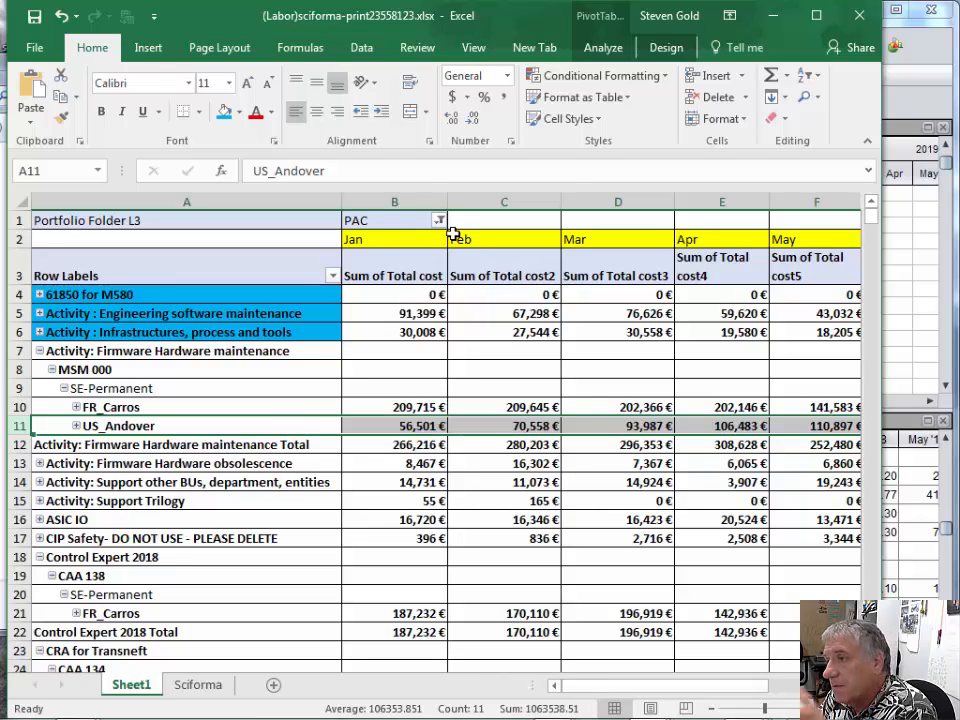
drag(447, 199, 425, 200)
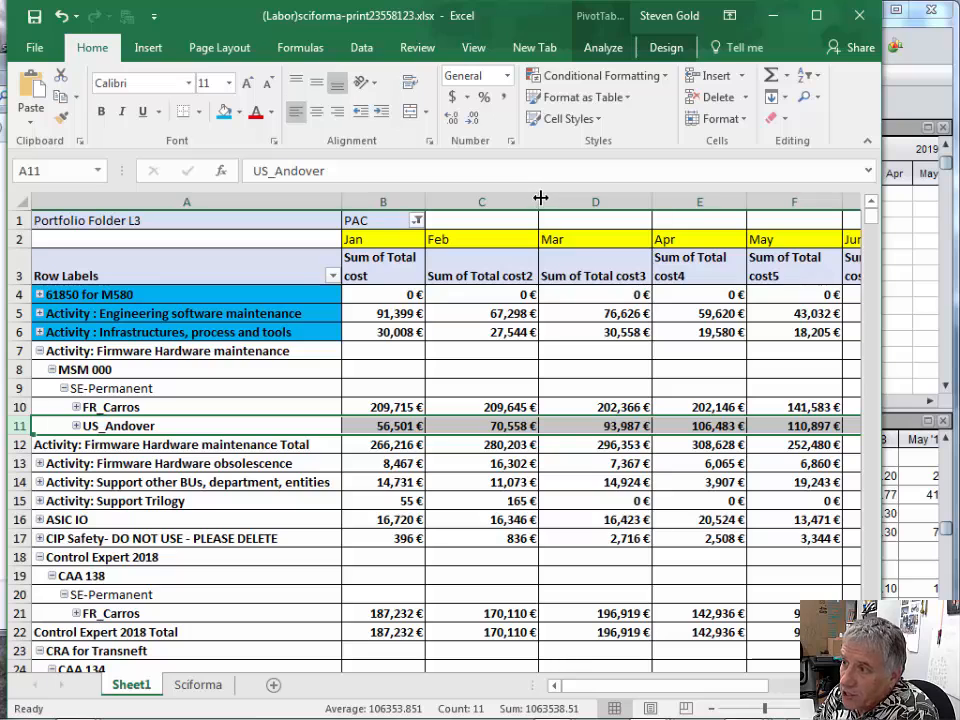
drag(541, 199, 506, 199)
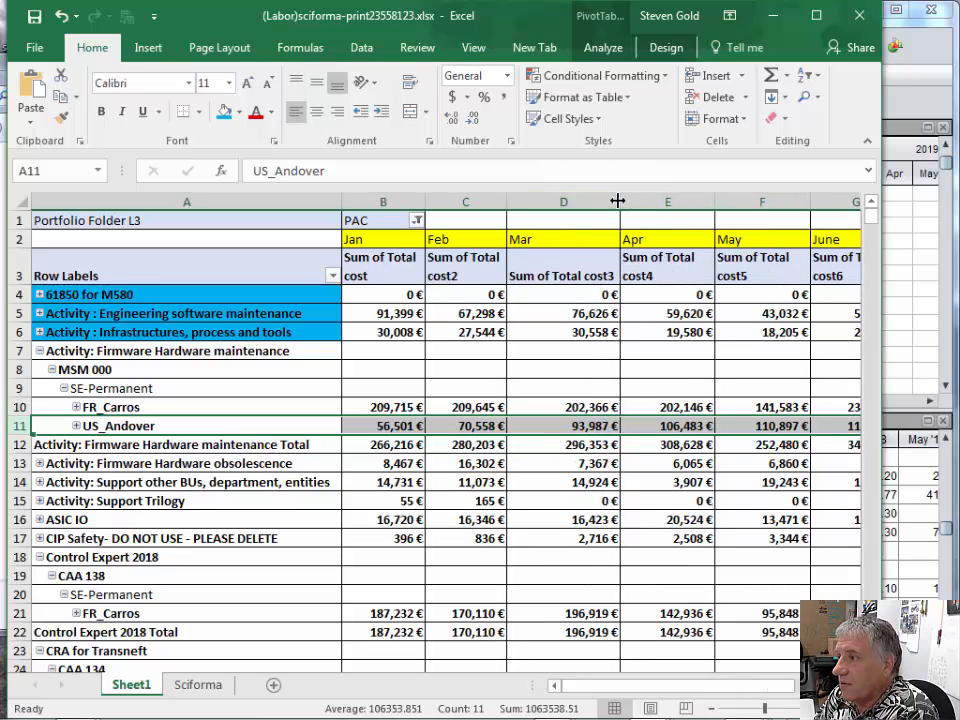
drag(618, 199, 590, 204)
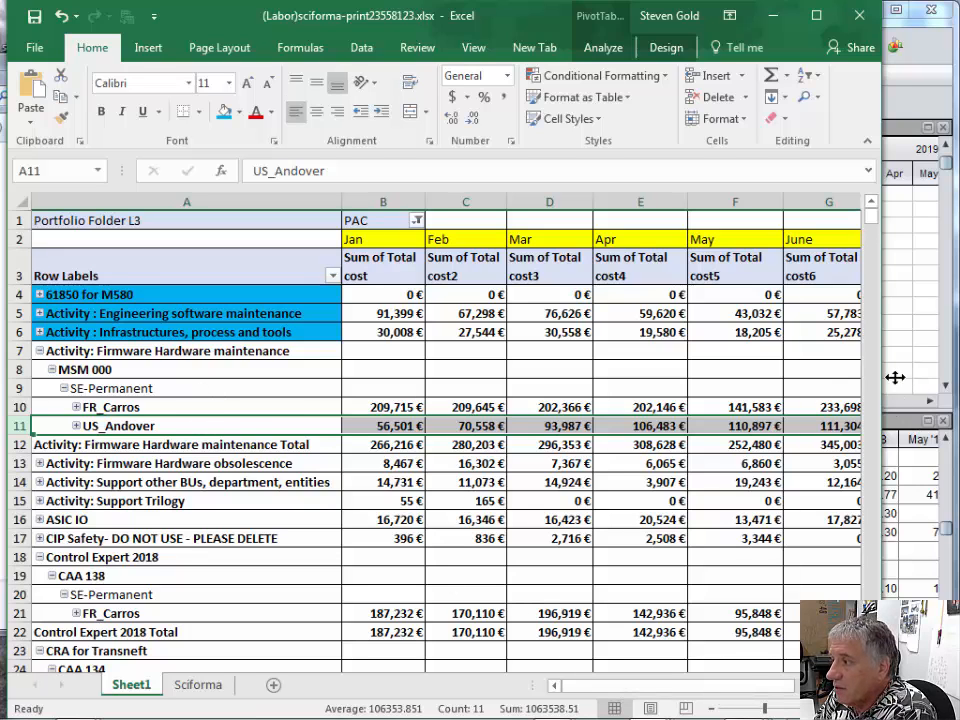
- Switch to Sciforma and select the Carros R&D assignment of MSM 000's Labor row
click(915, 516)
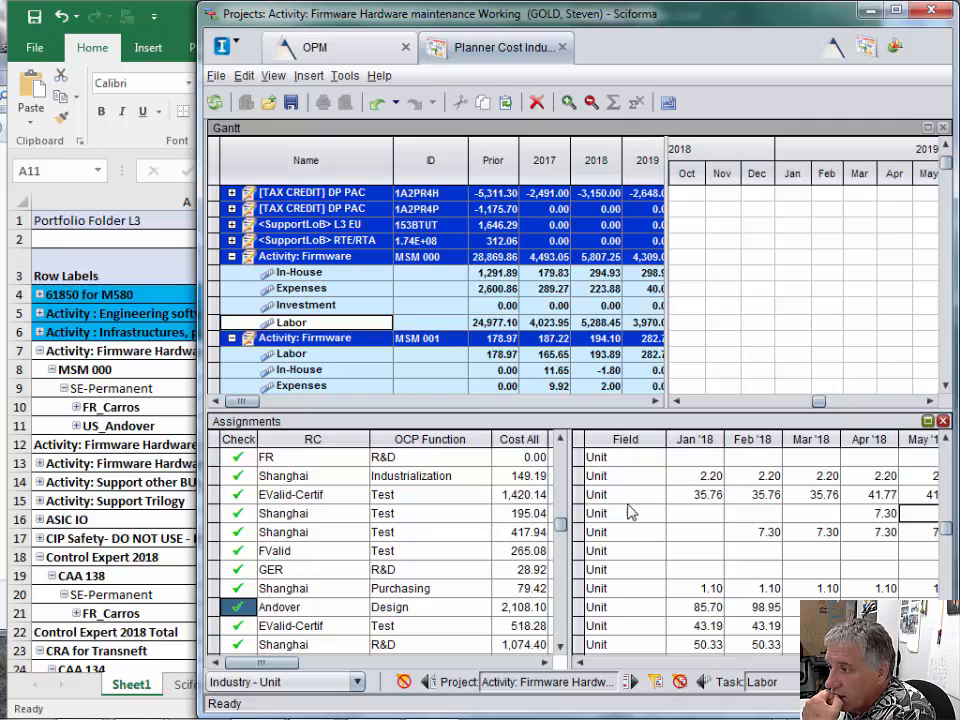
click(944, 438)
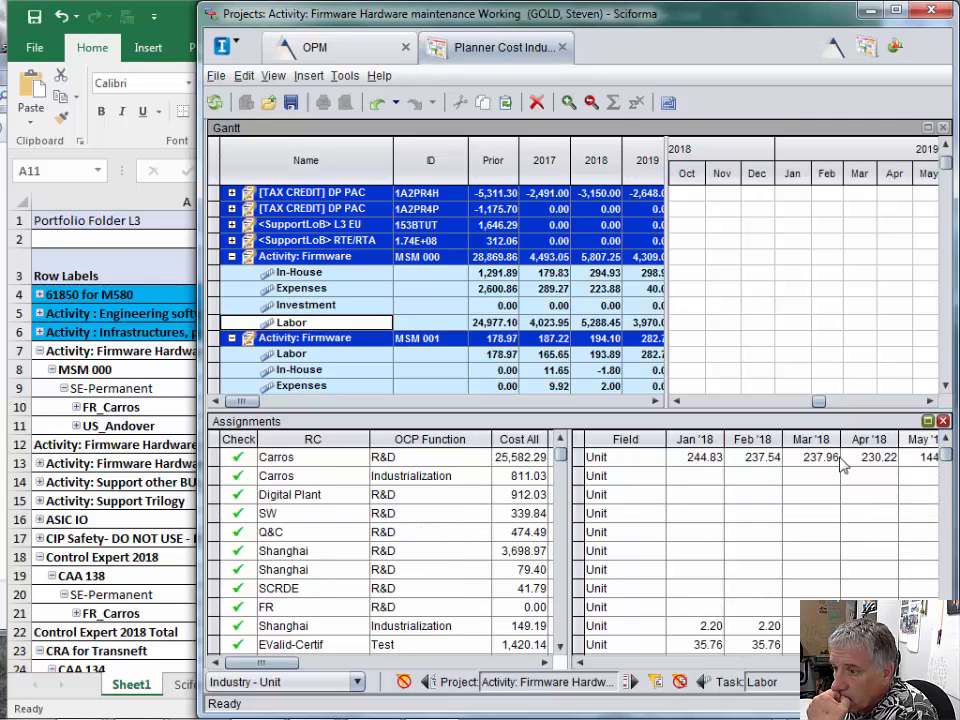
click(214, 459)
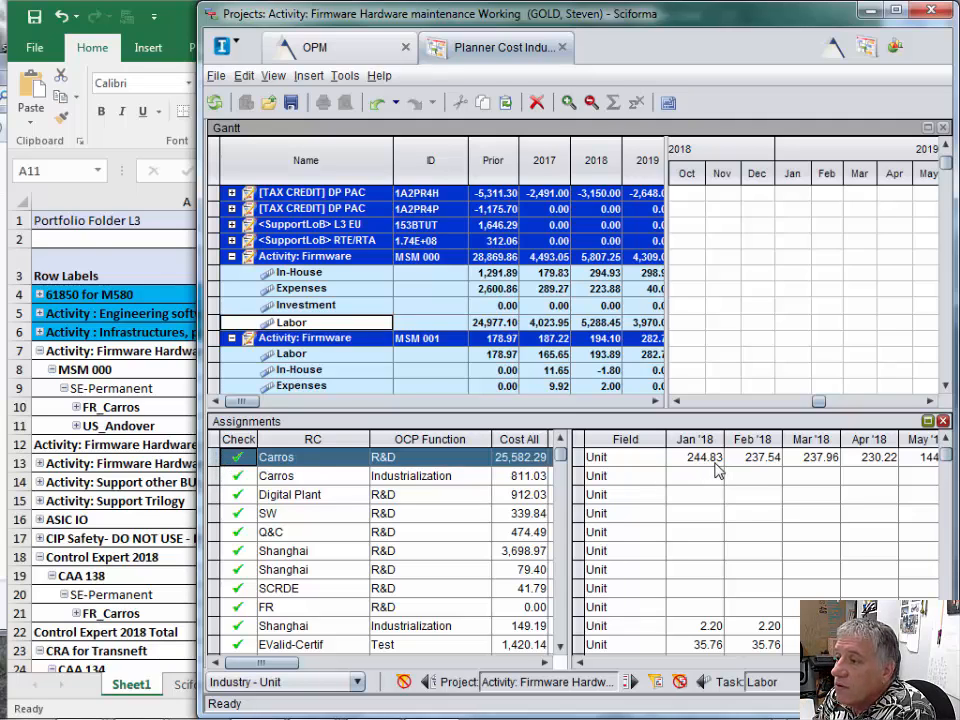
- Compare FR_Carros's Jan and Feb costs under MSM 000 in Excel with the Carros R&D assignment's values in Sciforma, ending in Excel
click(143, 407)
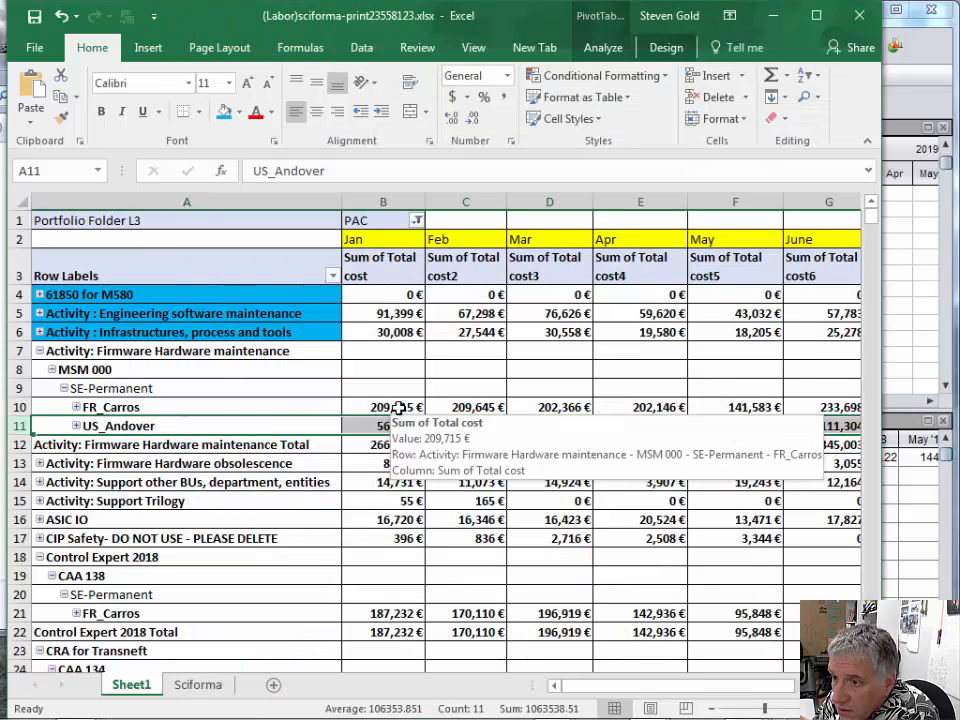
click(918, 538)
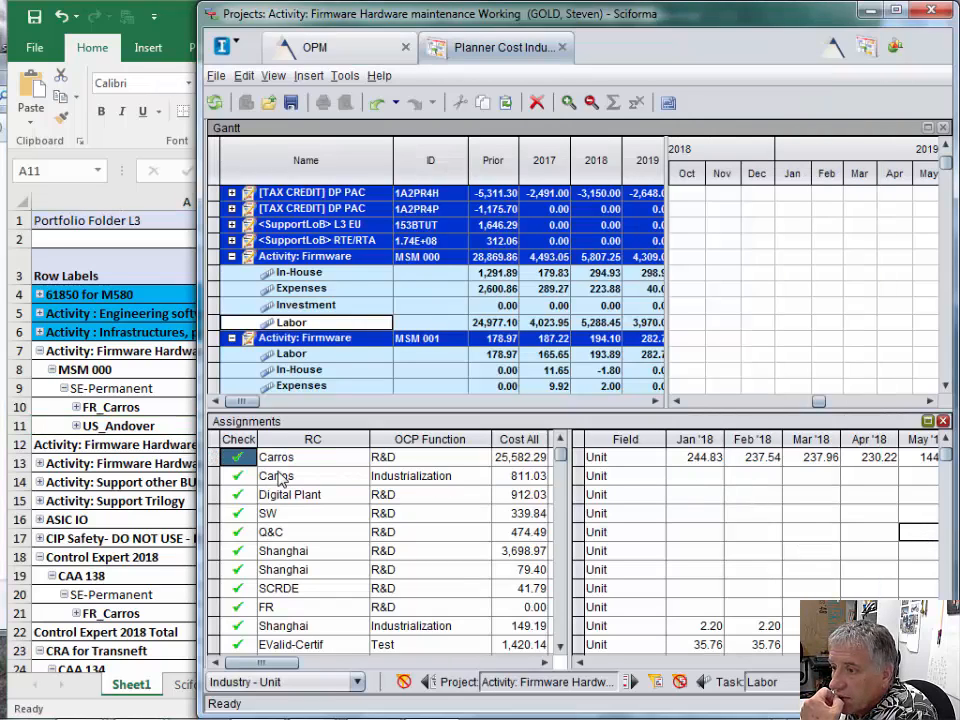
click(213, 458)
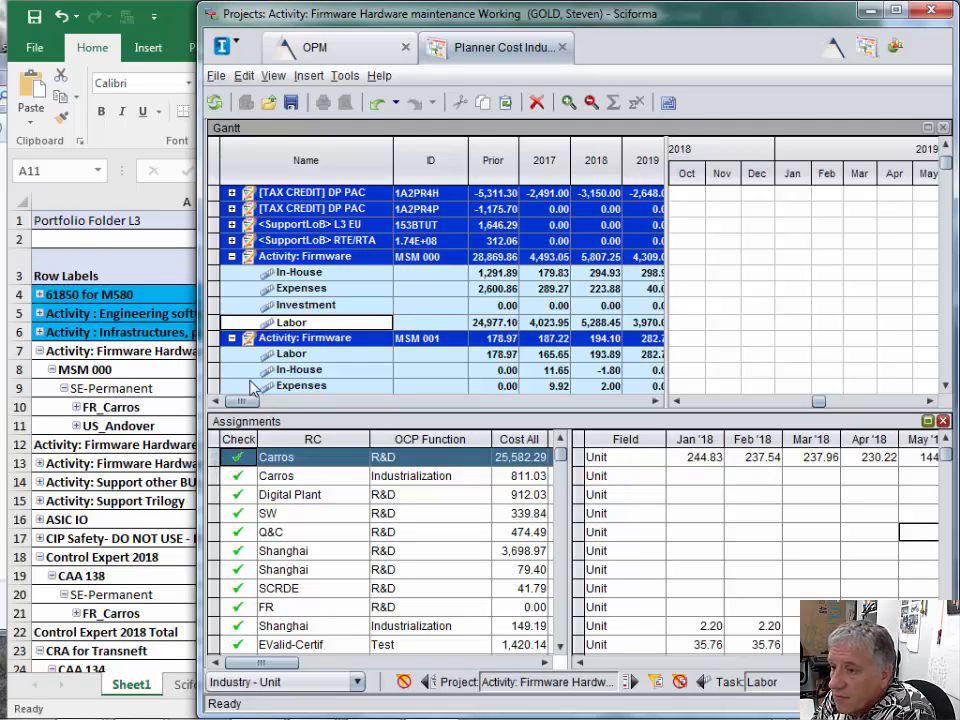
click(153, 408)
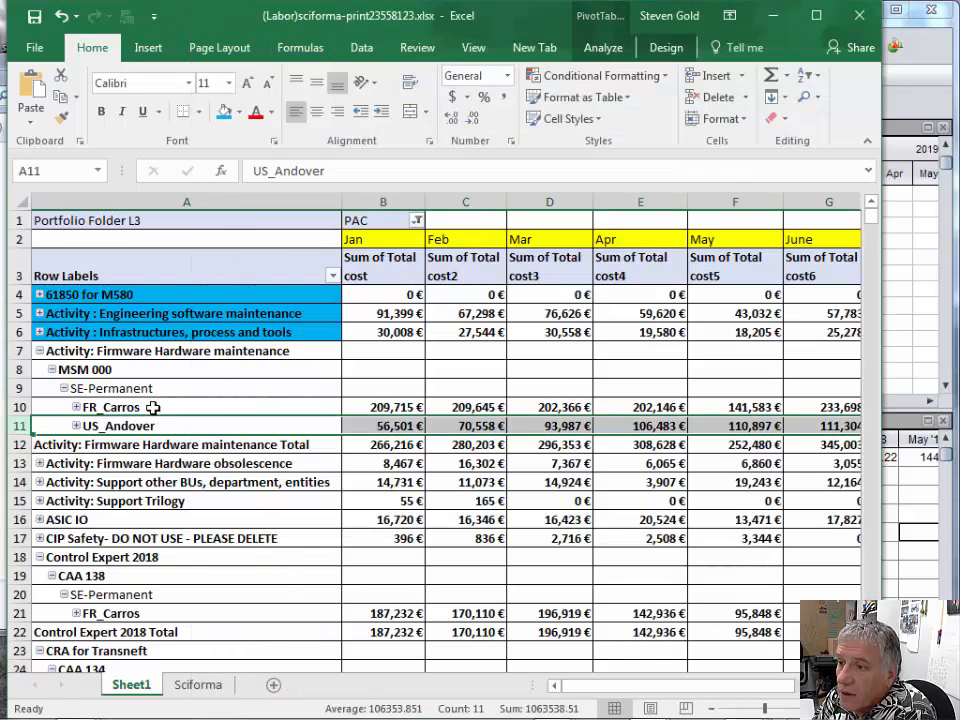
- Inspect FR_Carros's Feb cost under MSM 000, and expand and collapse FR_Carros to view its employee breakdown
click(440, 408)
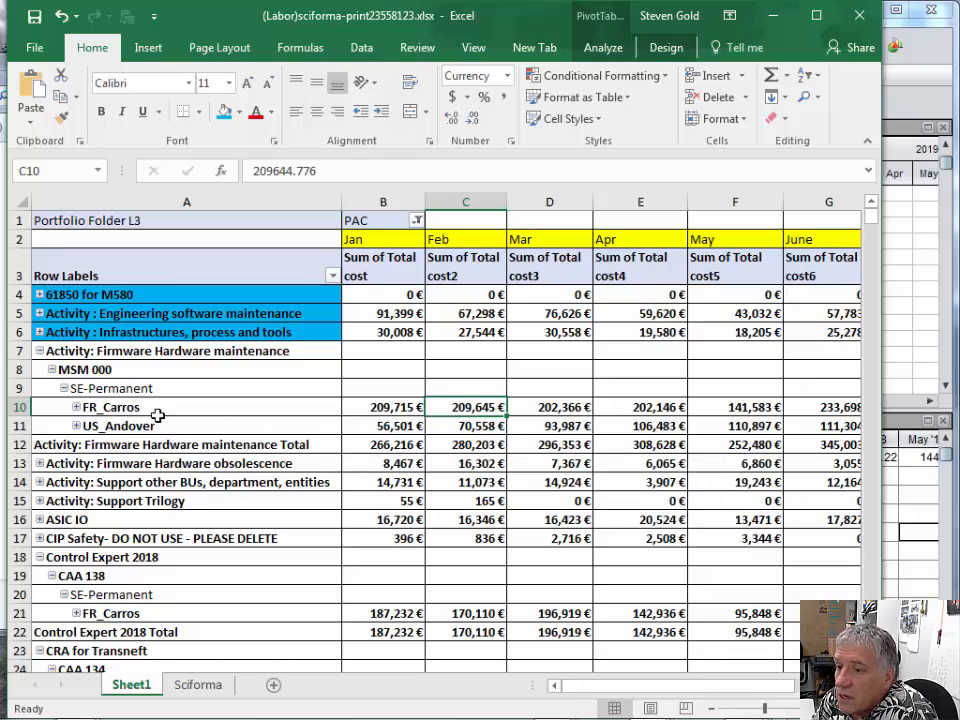
click(76, 408)
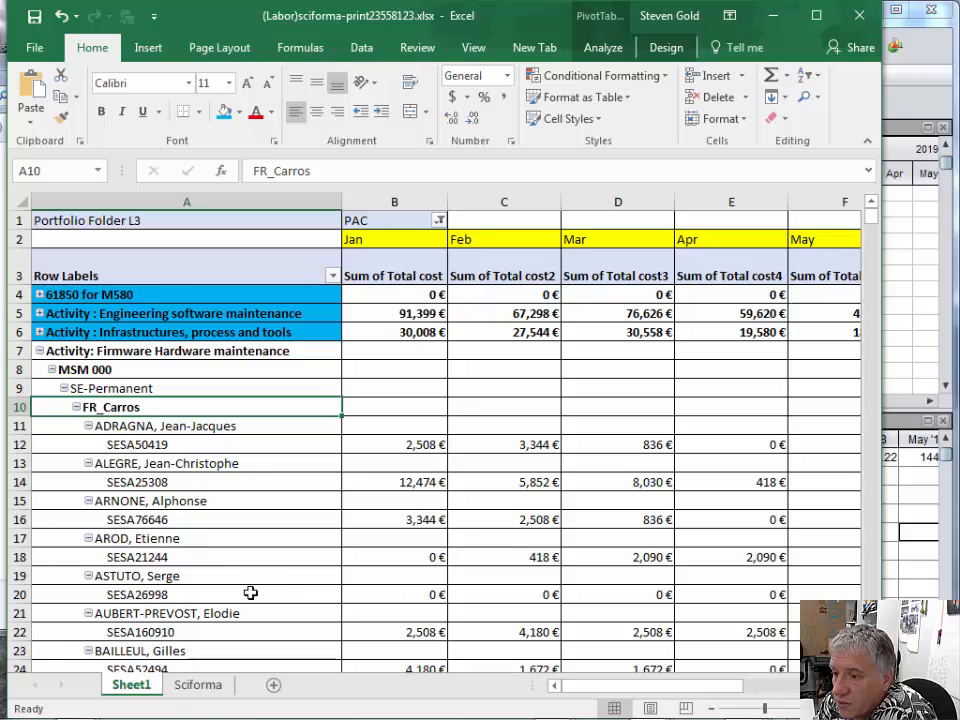
click(76, 408)
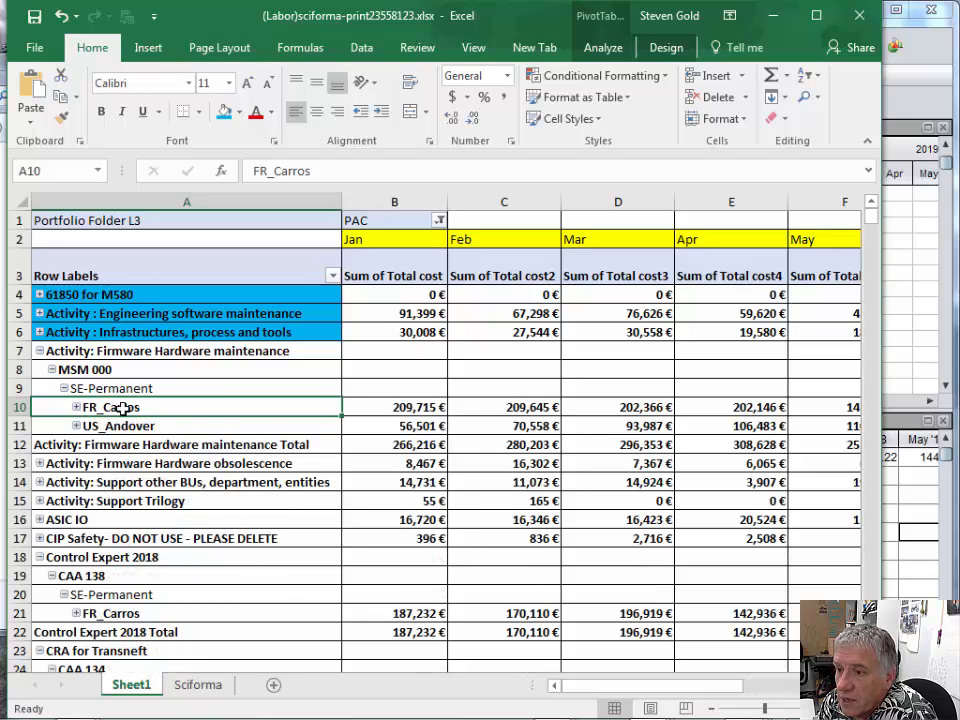
- Show Carros R&D's values from Mar '18 in Sciforma, and highlight the FR_Carros row under MSM 000 in Excel, viewing Jan through July
click(912, 538)
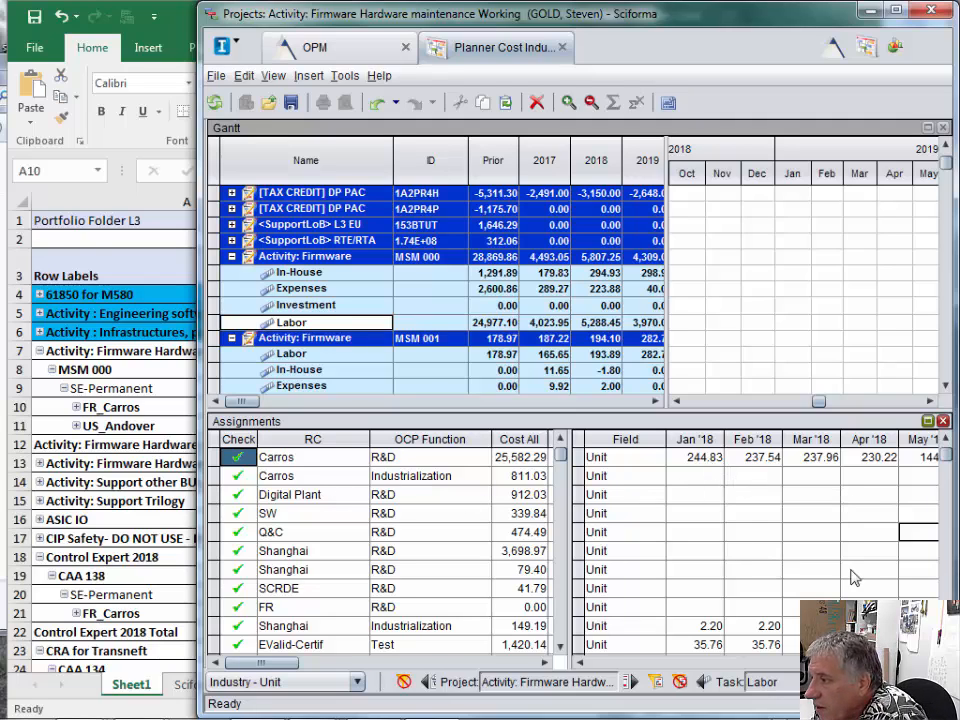
click(931, 662)
click(931, 662)
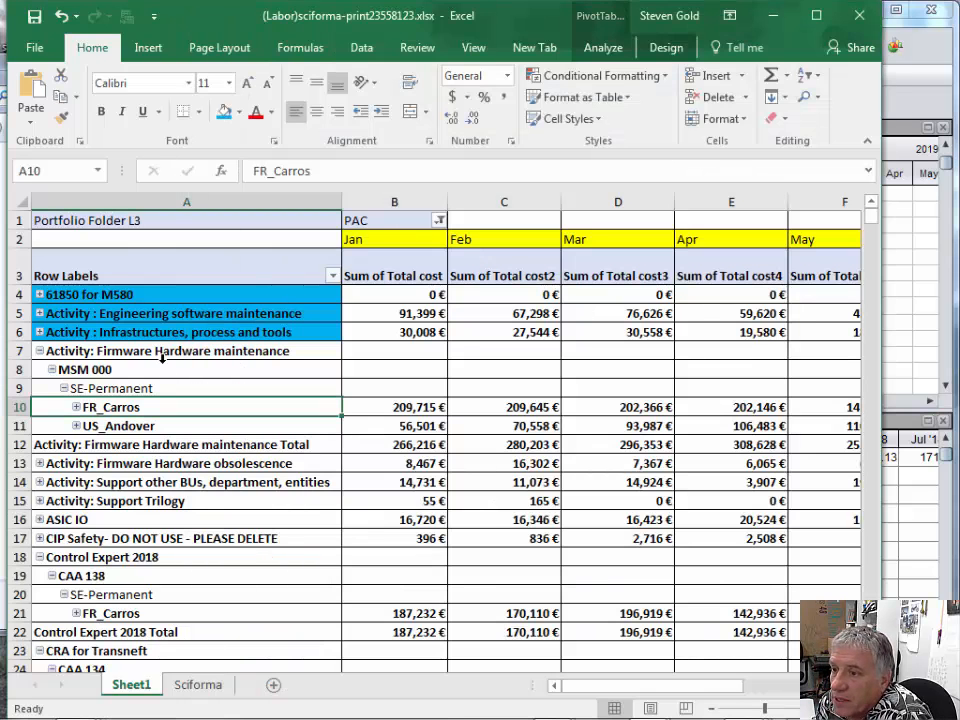
click(125, 276)
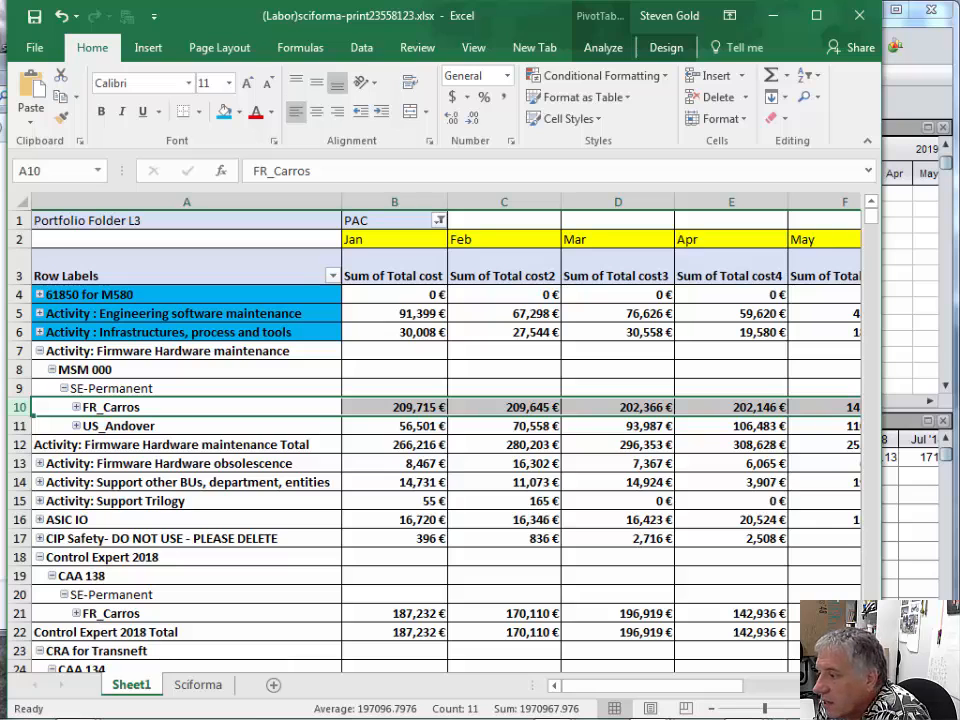
click(854, 686)
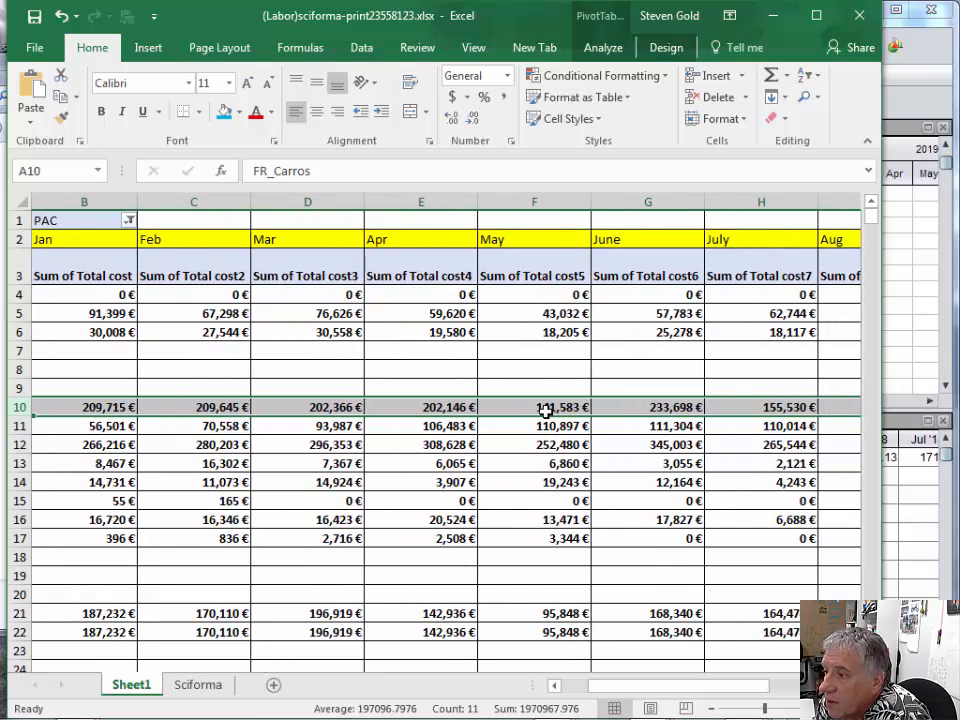
- Compare FR_Carros's May, June and July costs in Excel with the Carros R&D assignment's values for the same months in Sciforma
key(alt+Tab)
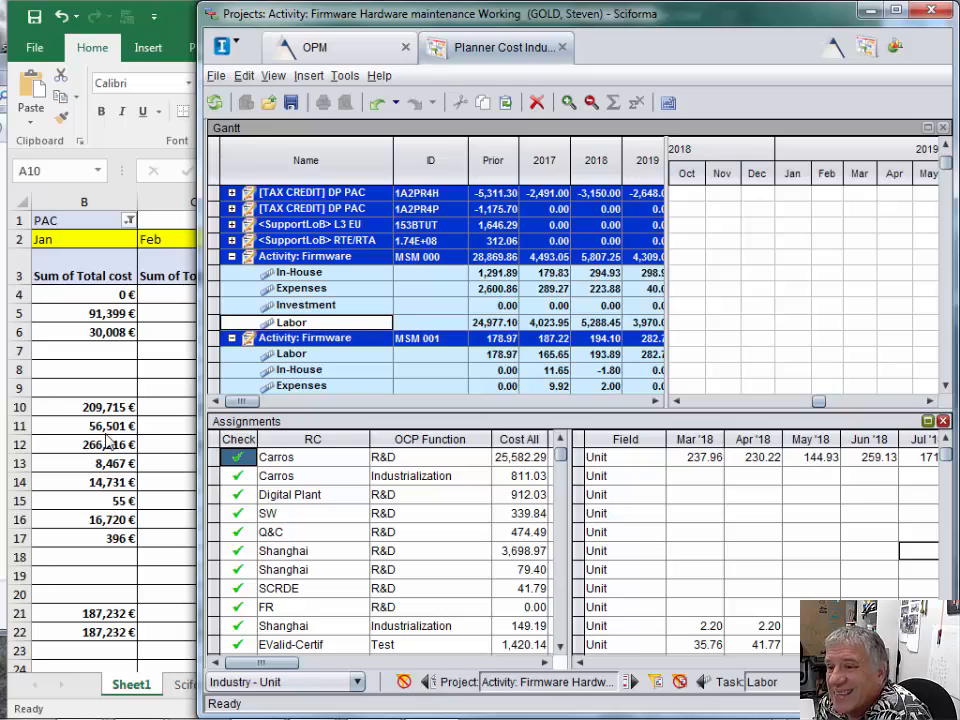
click(83, 364)
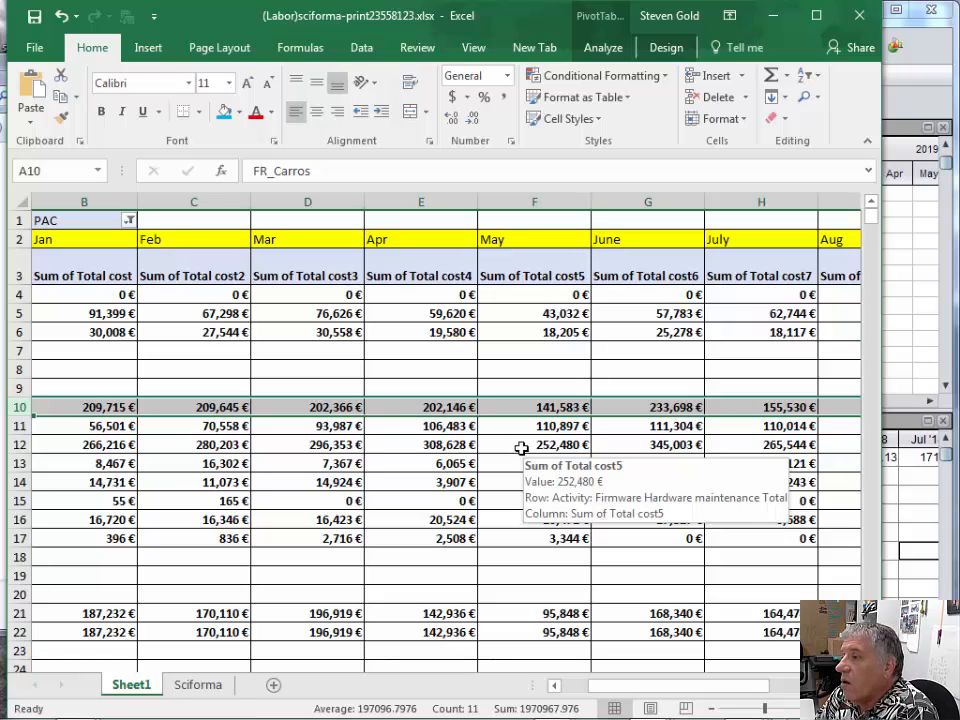
click(905, 494)
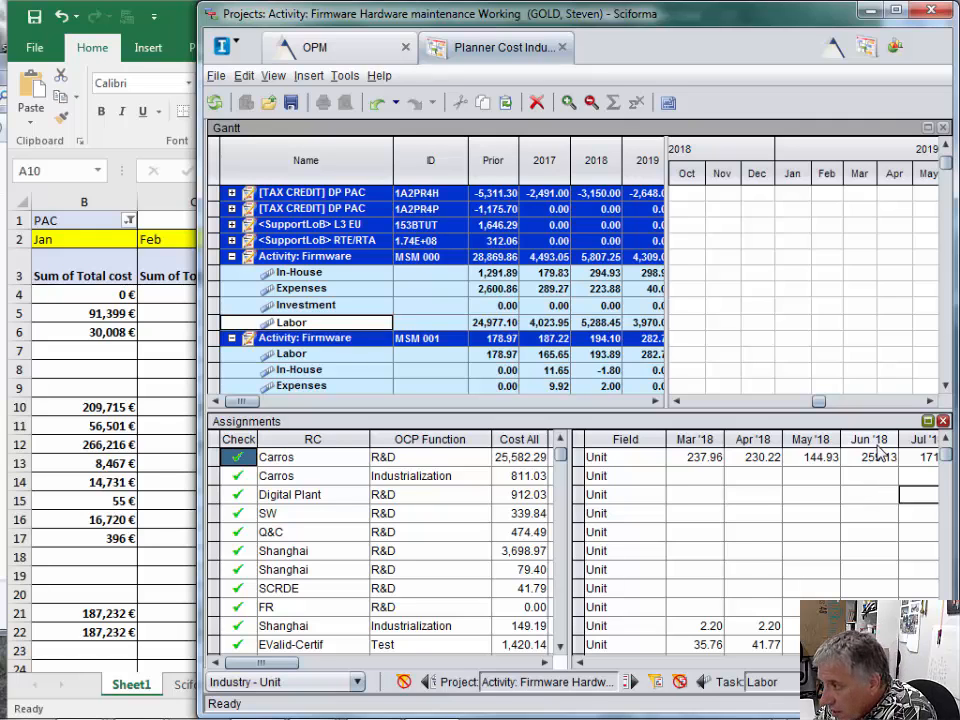
click(113, 400)
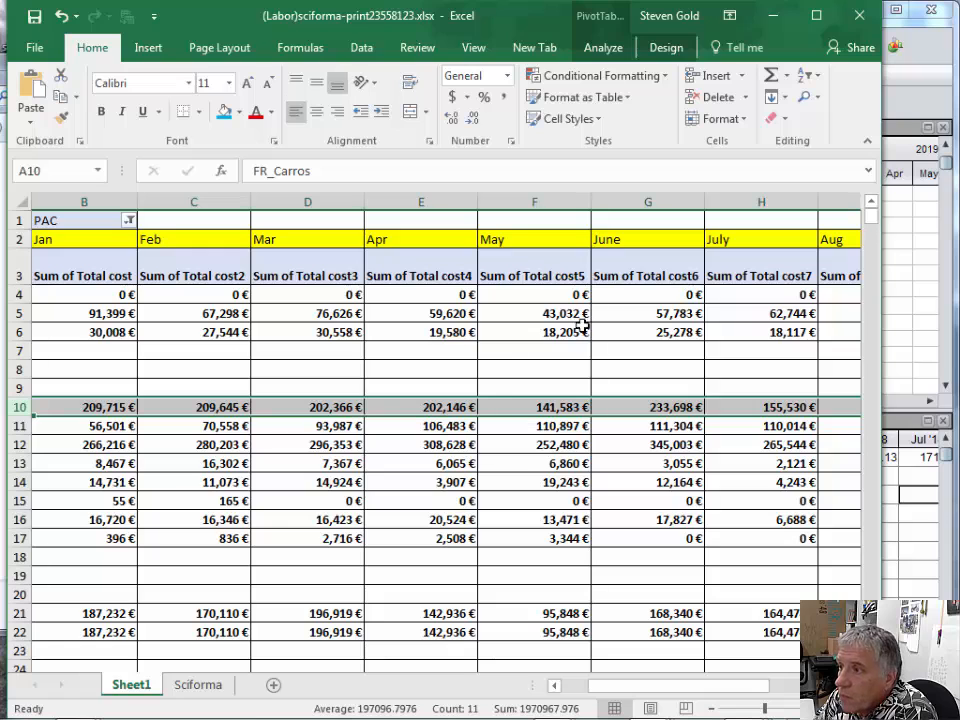
mouse_move(685, 422)
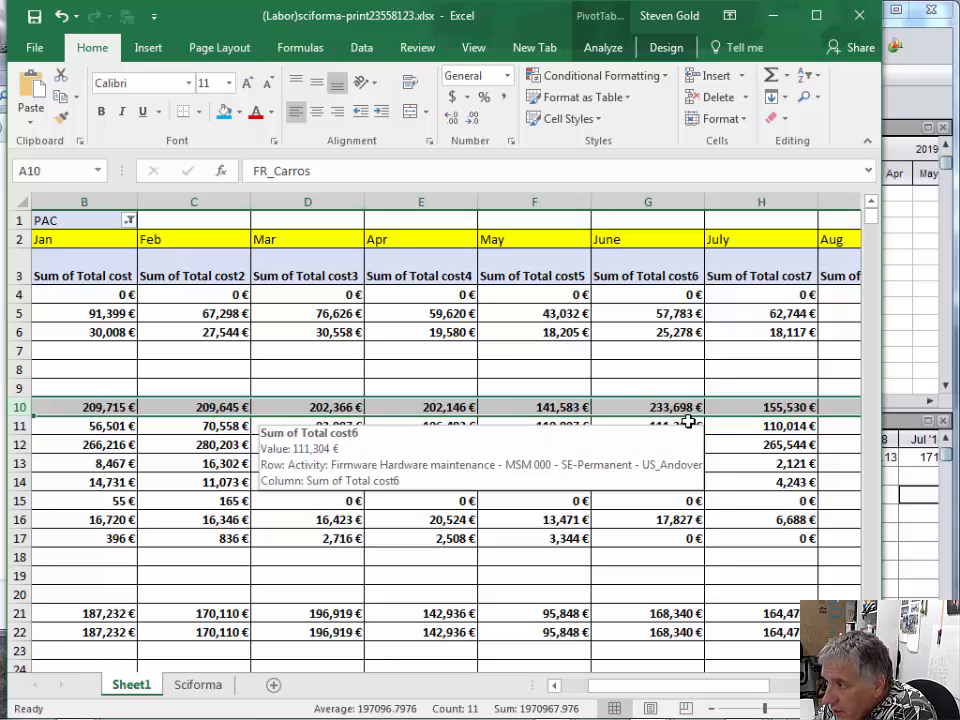
click(915, 550)
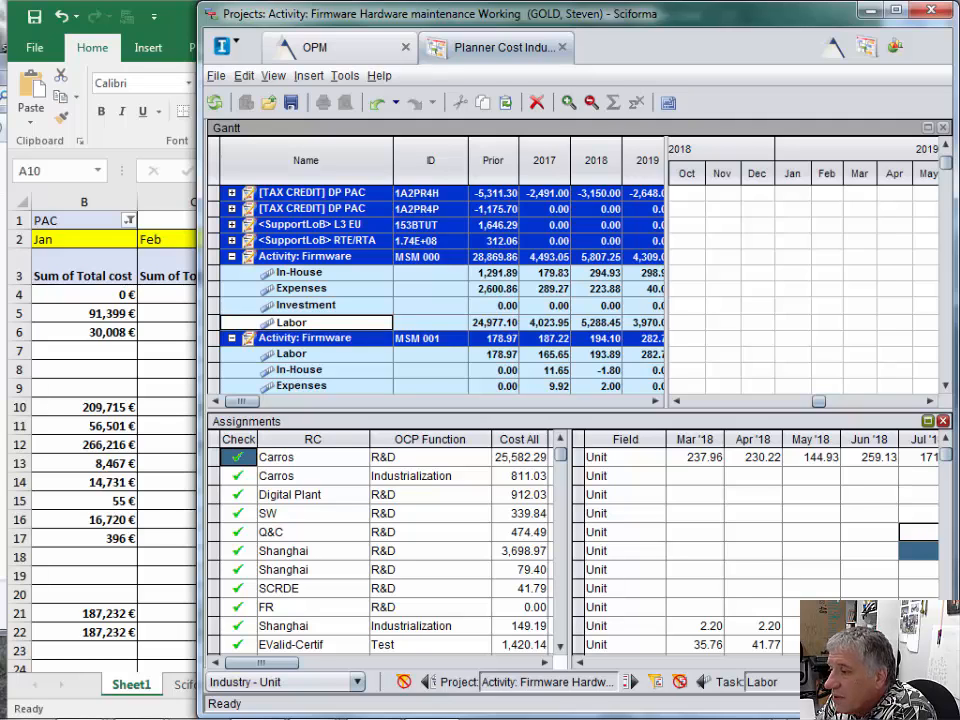
- Select the Carros R&D assignment, examine its monthly values from Jul '18 to Dec '18 and select its Oct '18 value
click(222, 458)
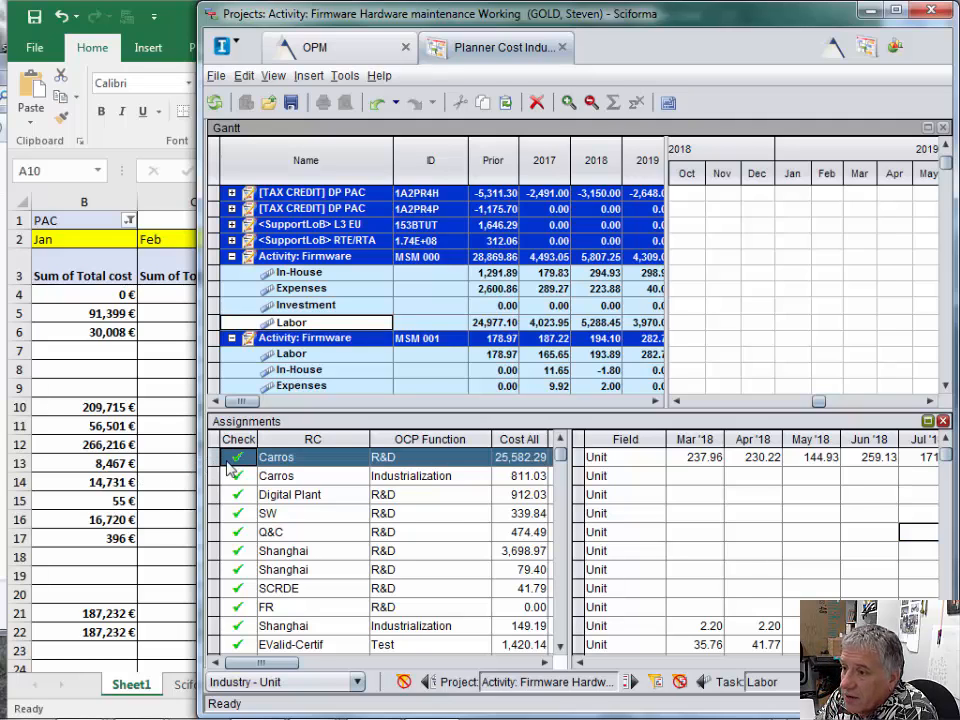
click(930, 663)
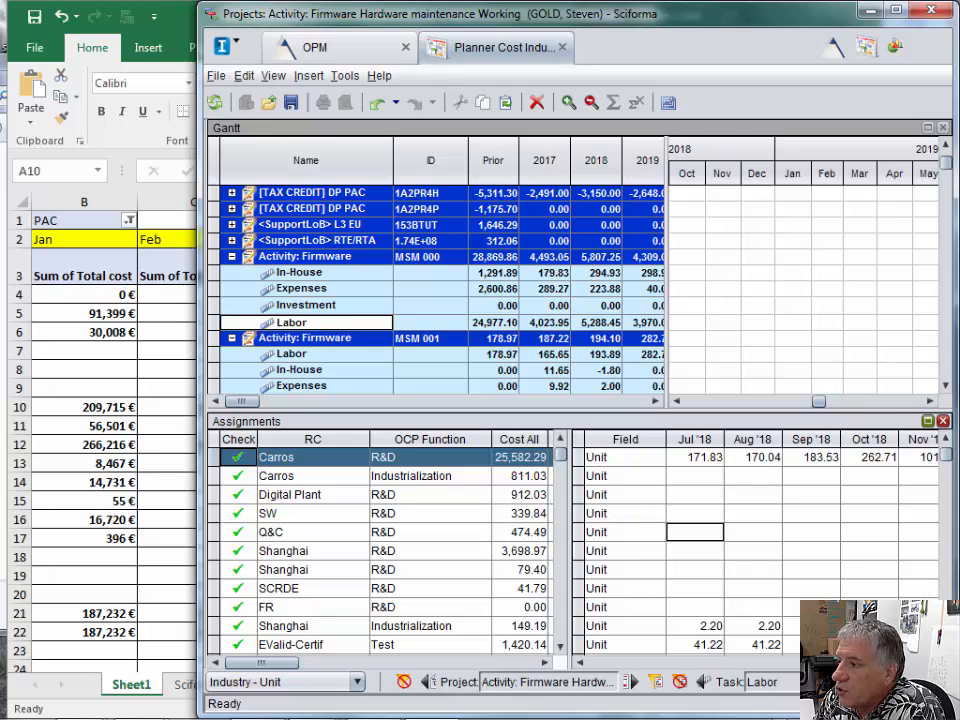
click(930, 662)
click(930, 662)
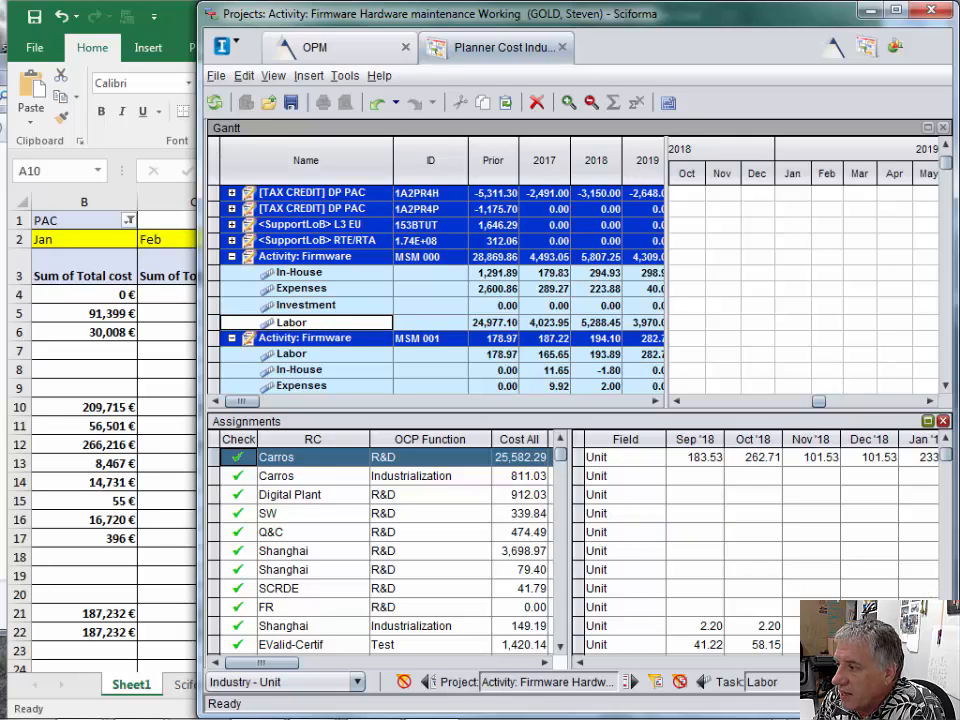
click(578, 662)
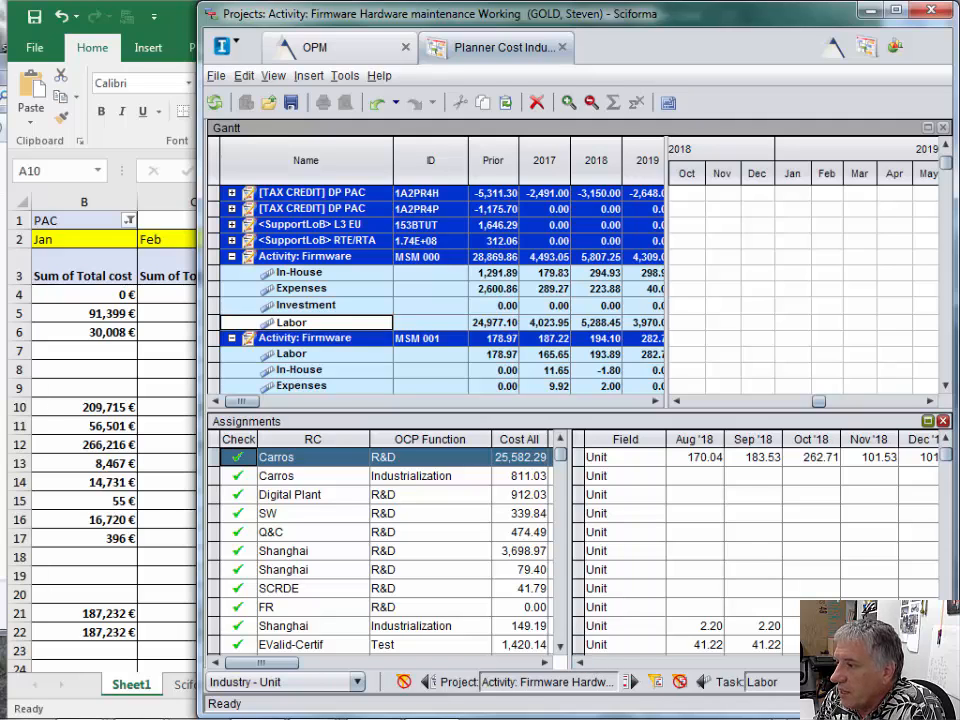
click(930, 662)
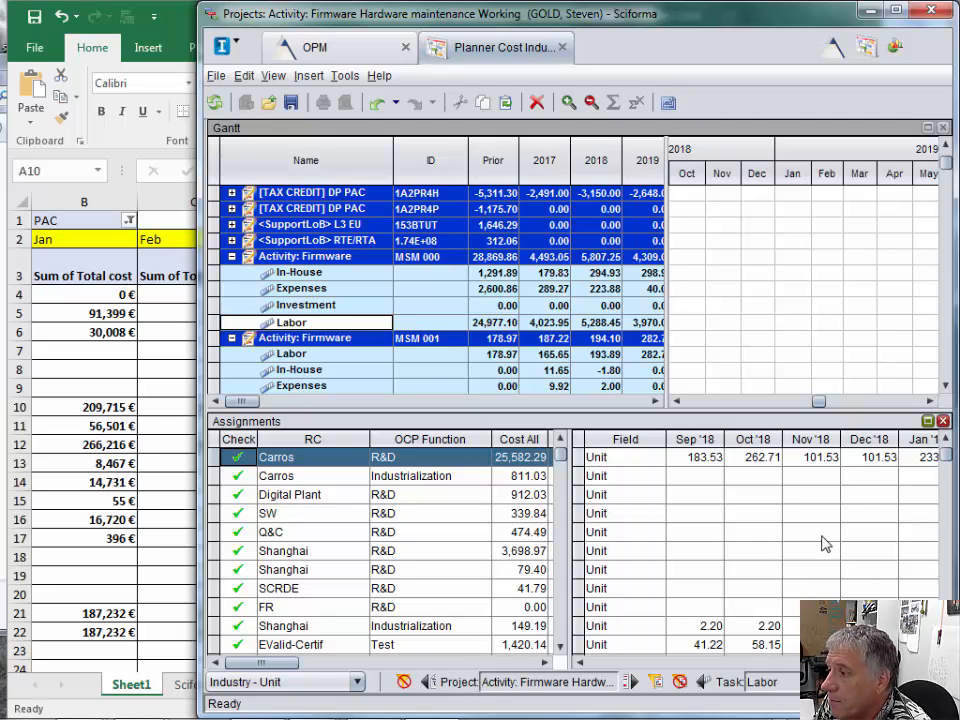
click(764, 465)
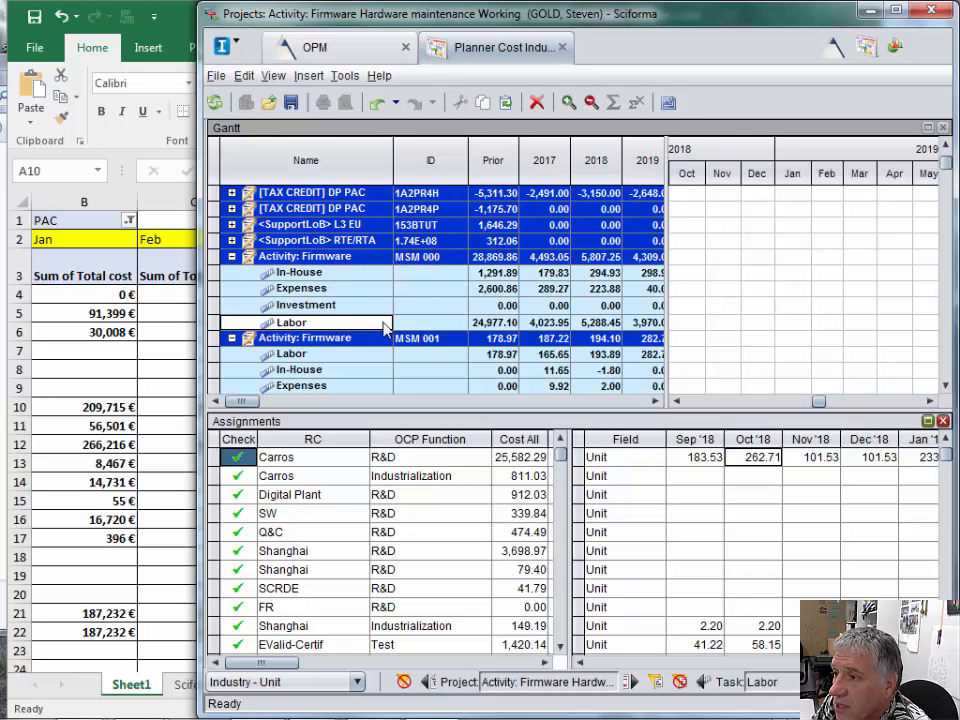
- Check FR_Carros's costs through Oct in Excel against the Carros R&D assignment's Sep '18 and Oct '18 values in Sciforma, ending in Excel
click(133, 366)
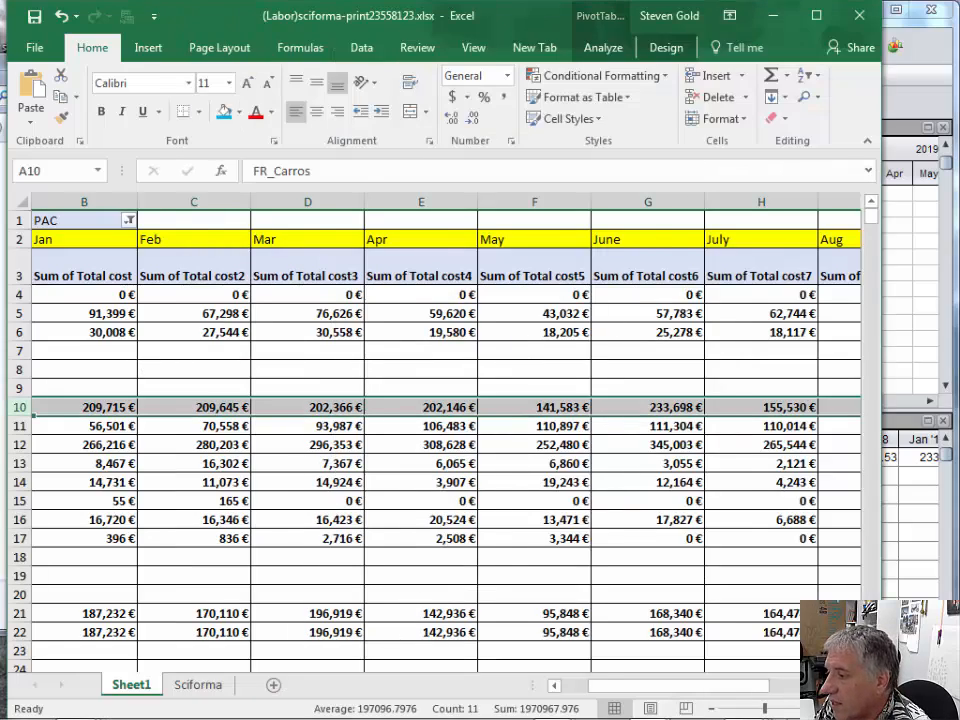
scroll(672, 484, right, 4)
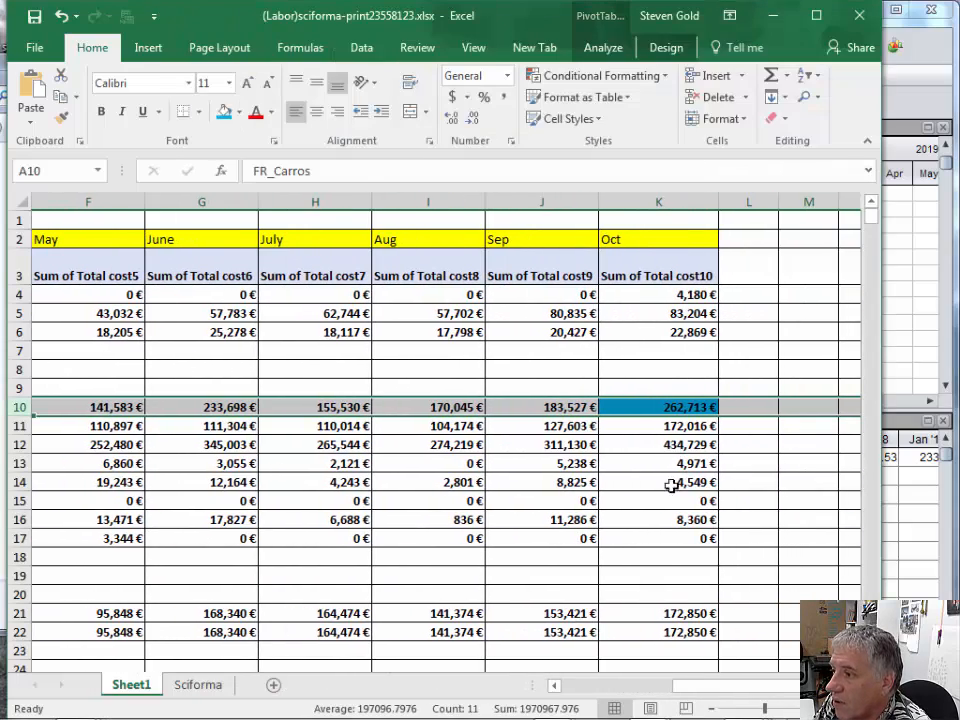
drag(712, 686, 800, 703)
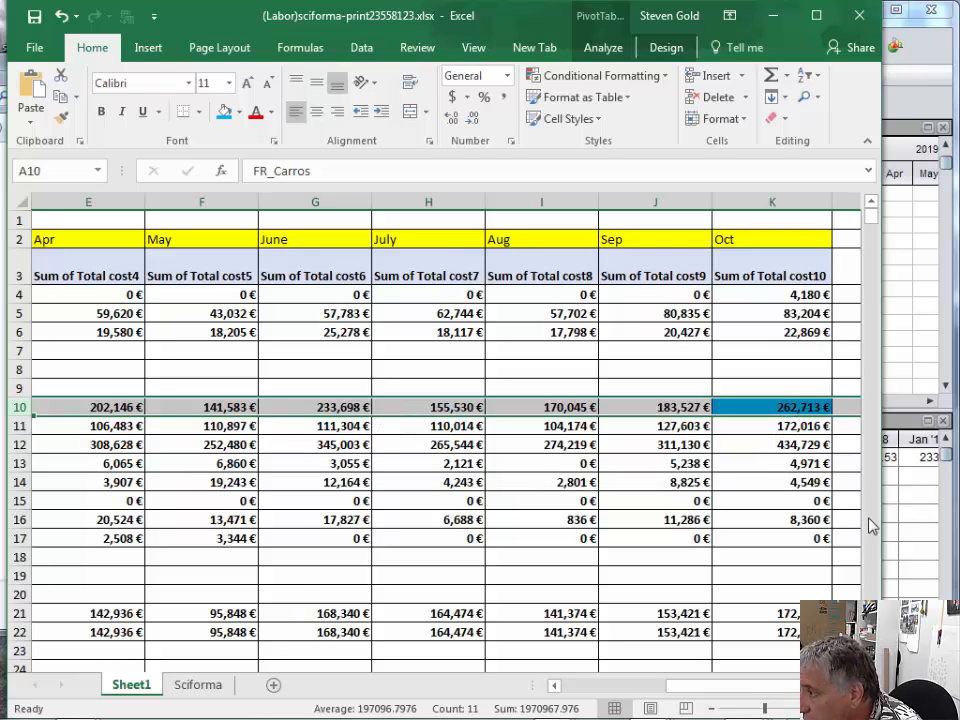
click(905, 551)
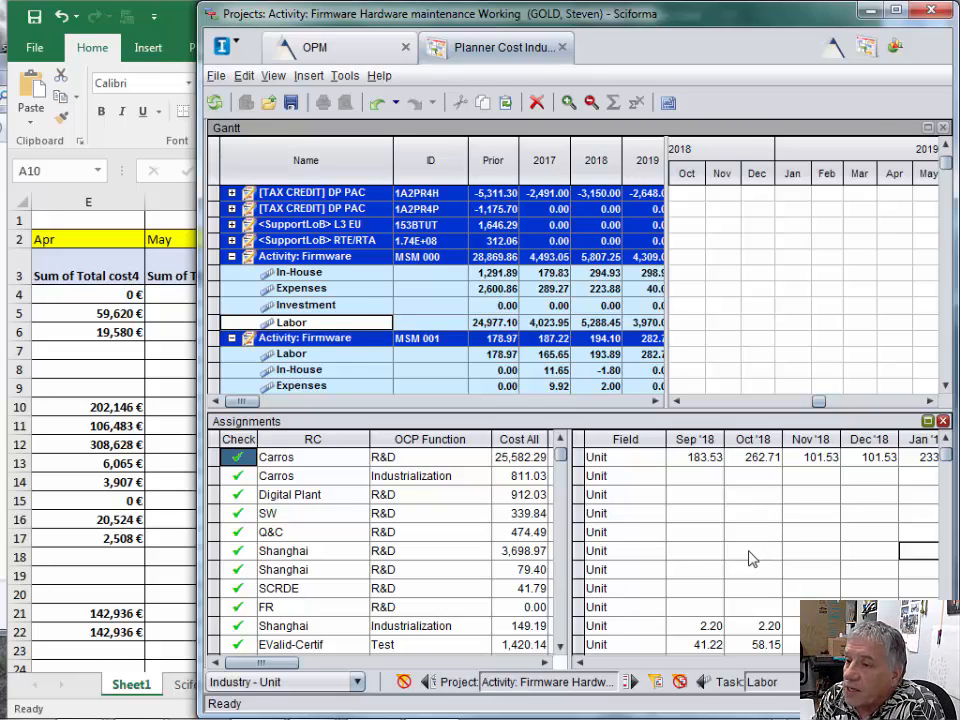
click(130, 349)
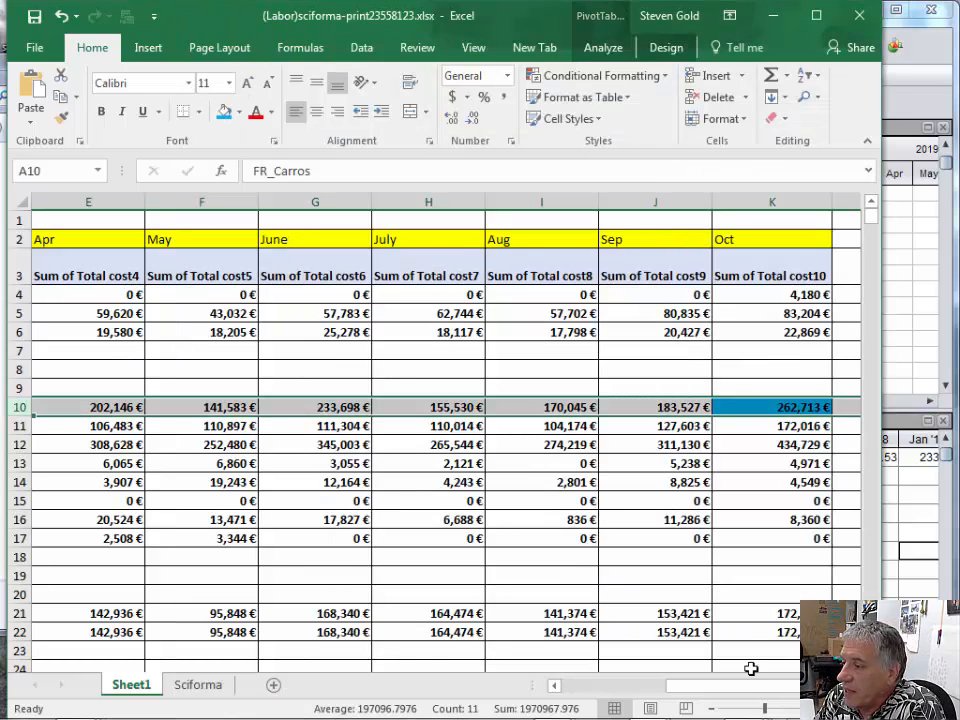
- Look up US_Andover's Oct cost in Excel and enter 172.016 as the Andover Design assignment's Oct '18 value in Sciforma
drag(745, 685, 775, 705)
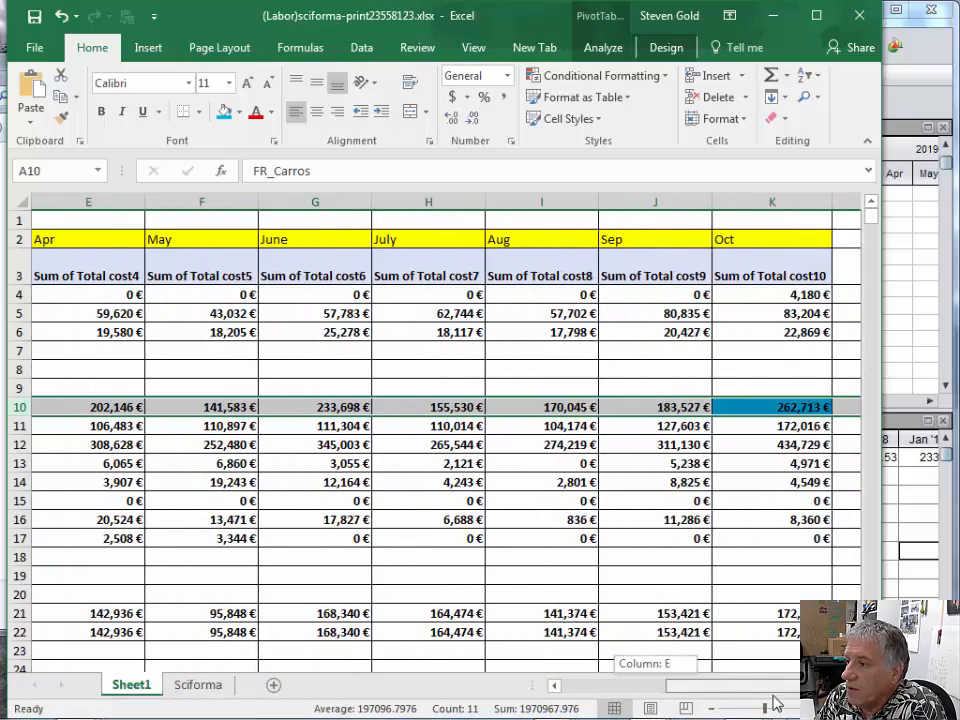
click(767, 428)
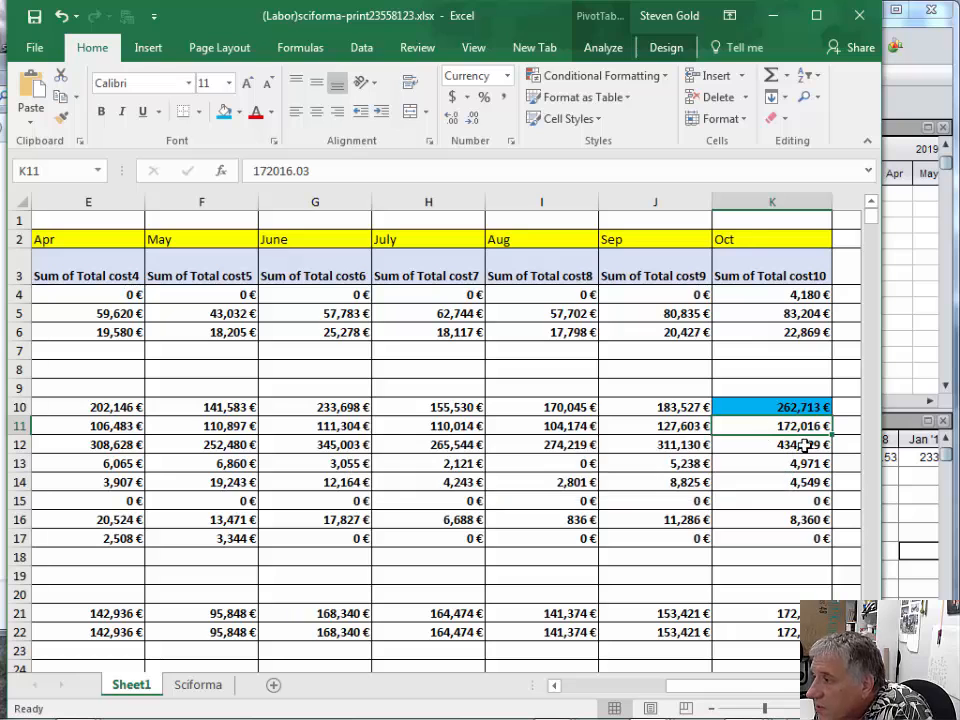
click(903, 505)
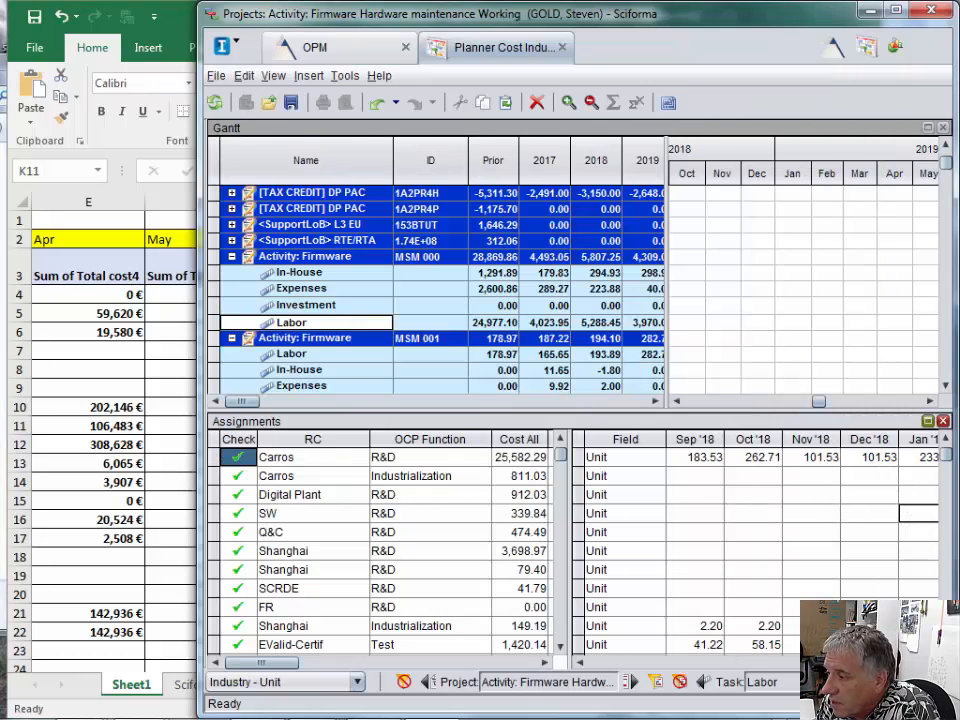
scroll(390, 550, down, 3)
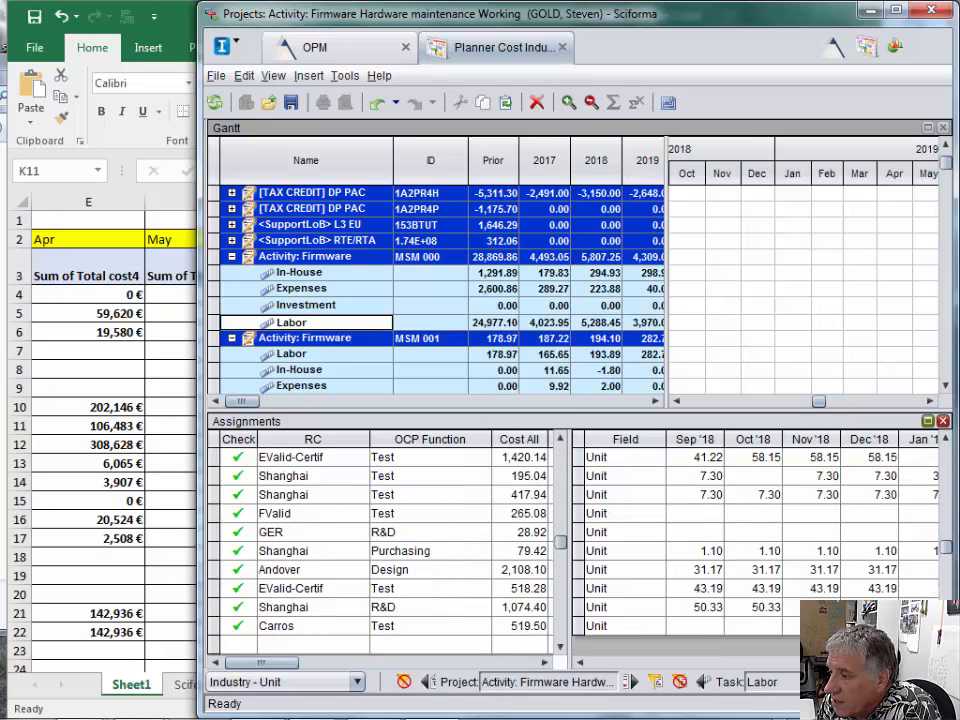
scroll(285, 615, down, 1)
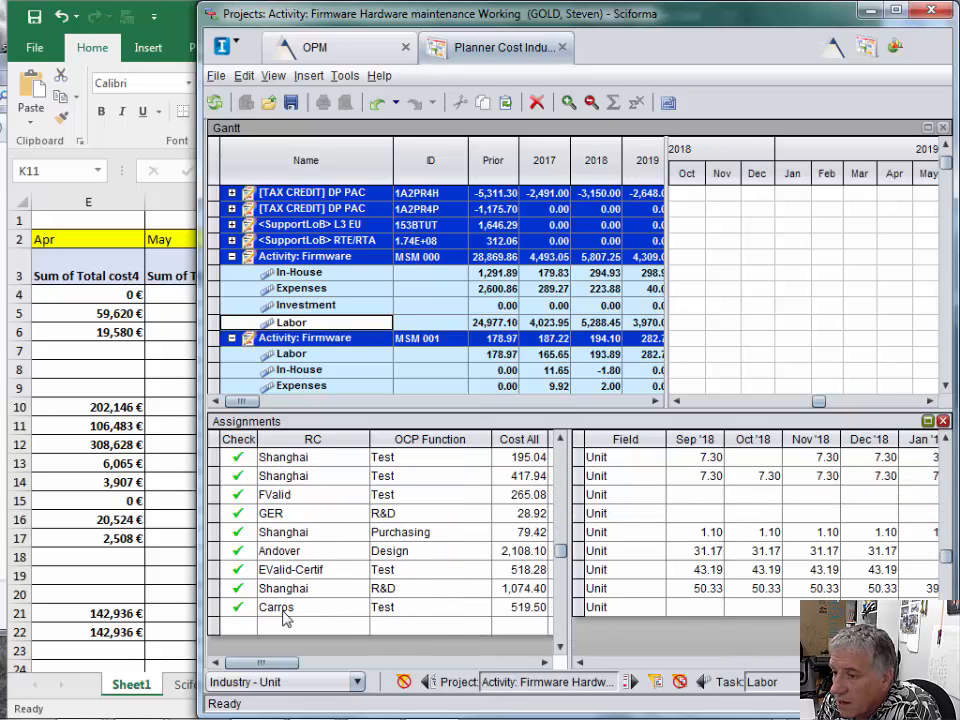
click(215, 551)
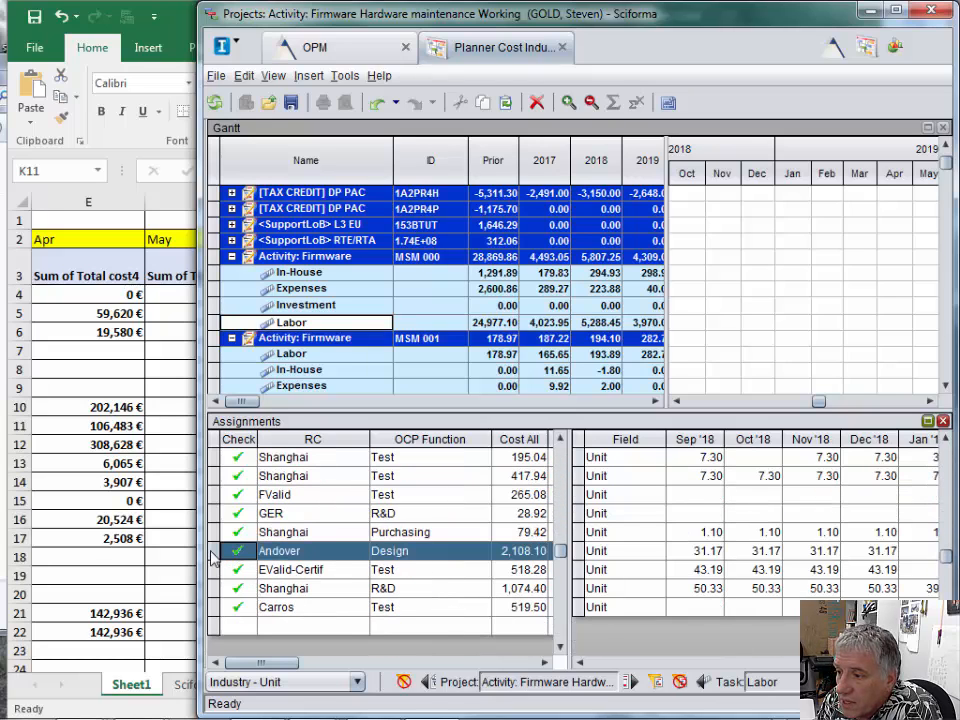
click(761, 556)
text(1)
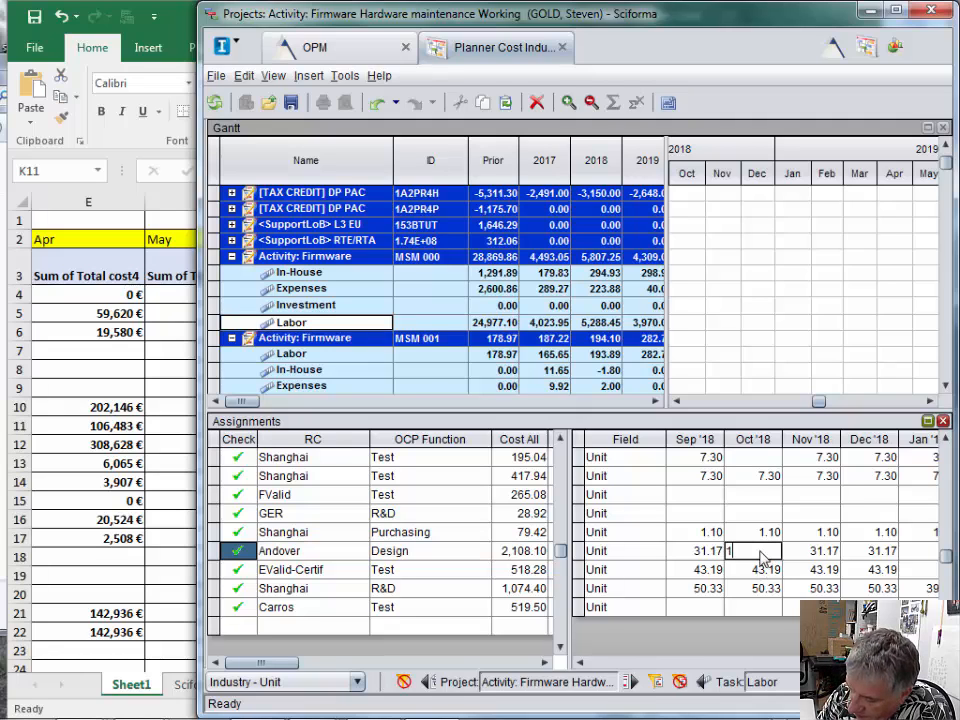
text(72)
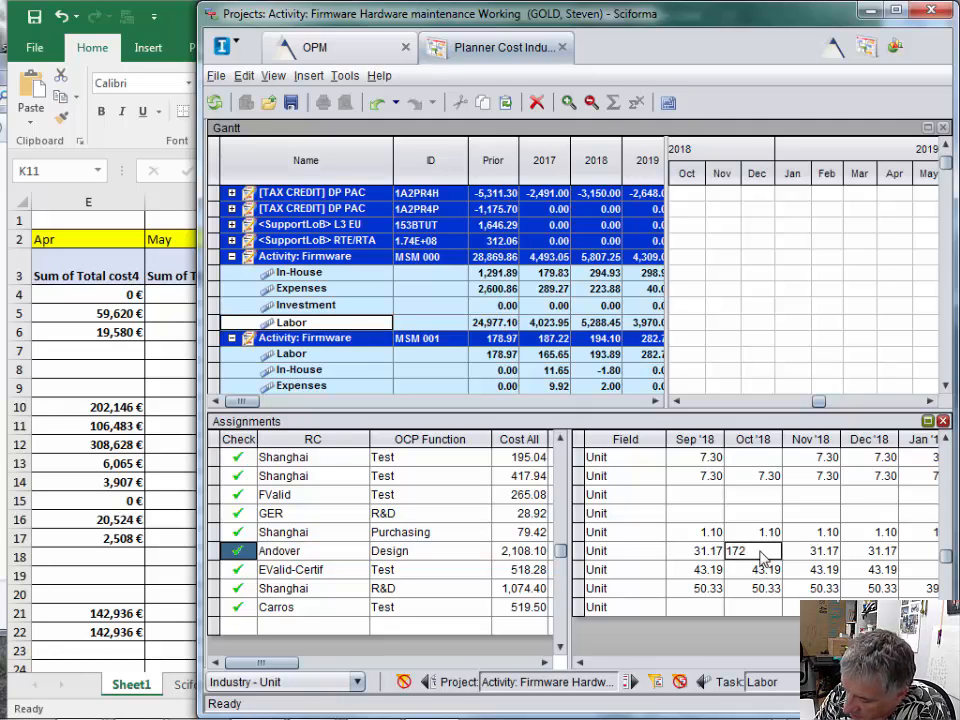
text(.016)
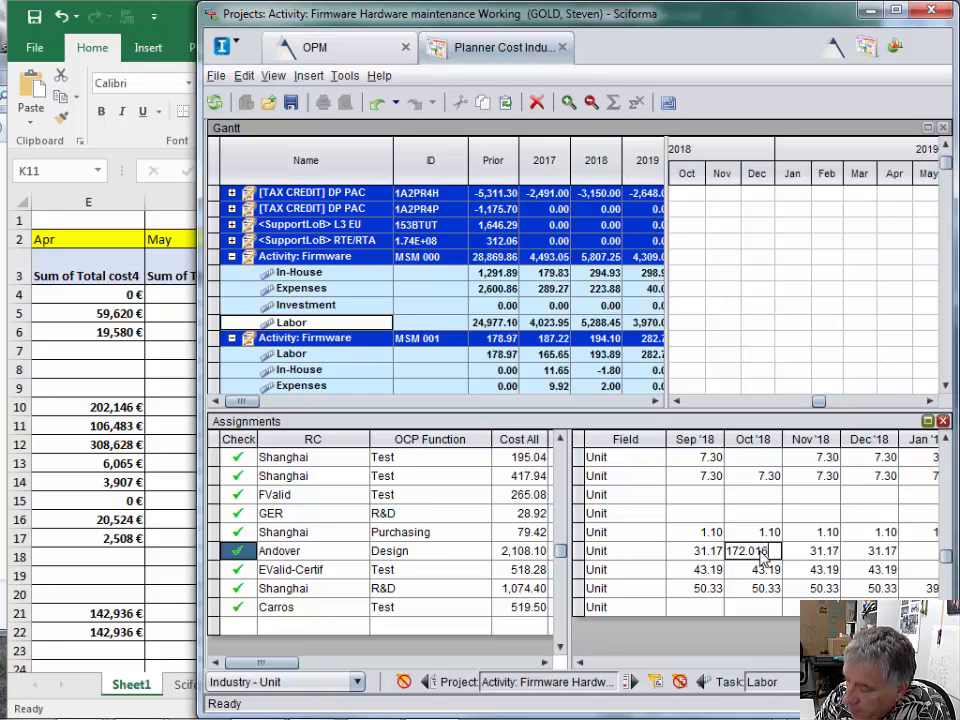
- Switch to Excel and fill US_Andover's Oct cost cell under MSM 000 with the same blue as FR_Carros's
click(190, 490)
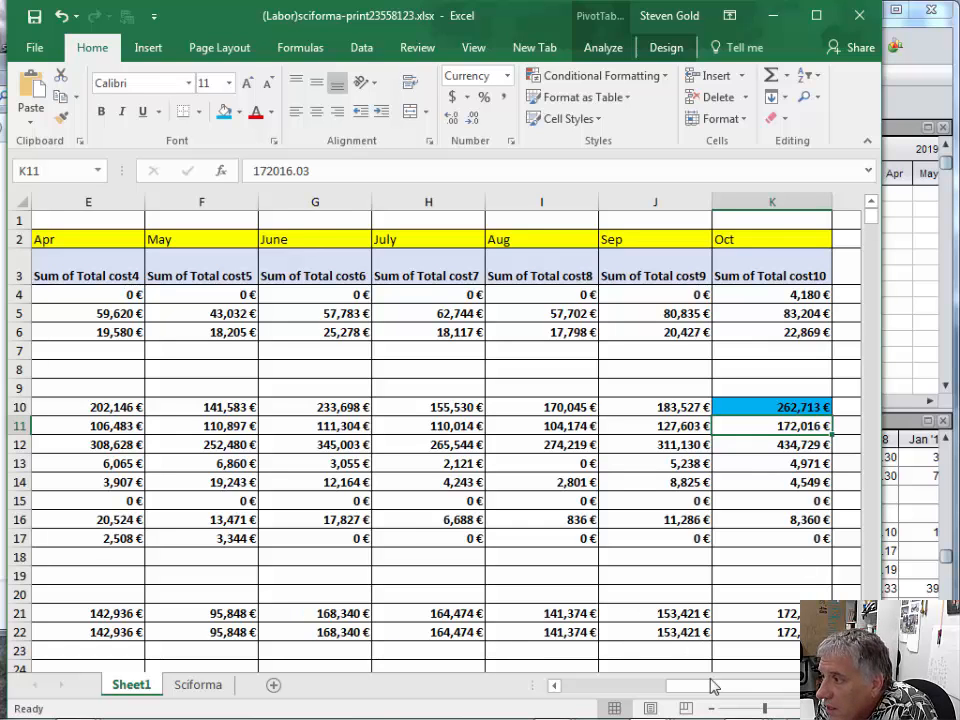
drag(722, 690, 700, 698)
click(14, 425)
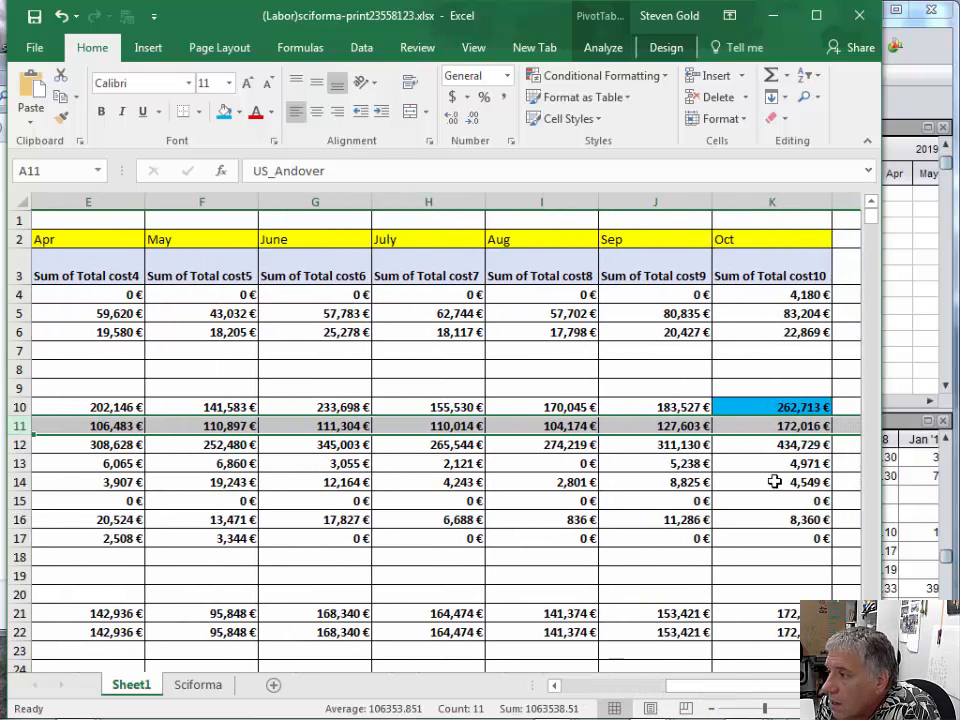
click(775, 427)
right_click(775, 427)
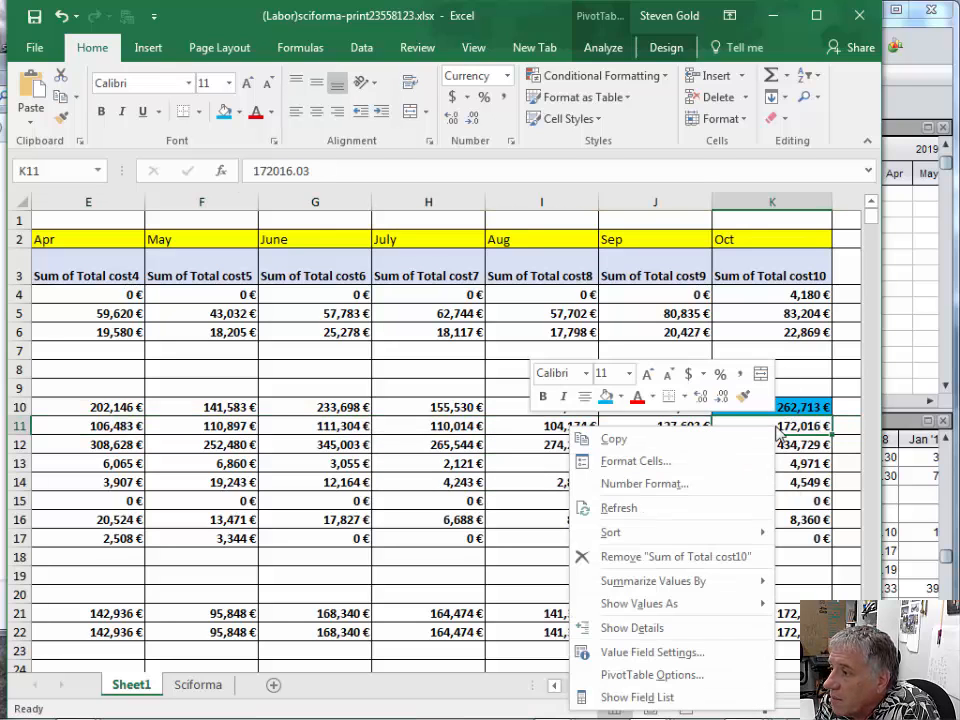
key(Escape)
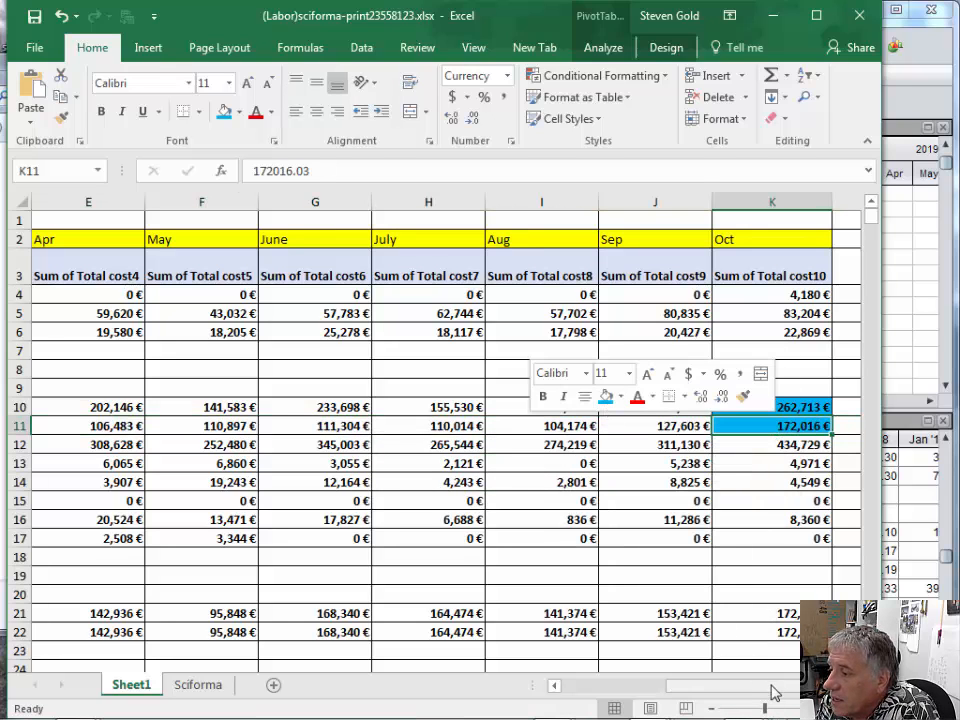
- Fill the "Activity: Firmware Hardware maintenance" row label with blue and collapse that project in the PivotTable
drag(771, 690, 647, 692)
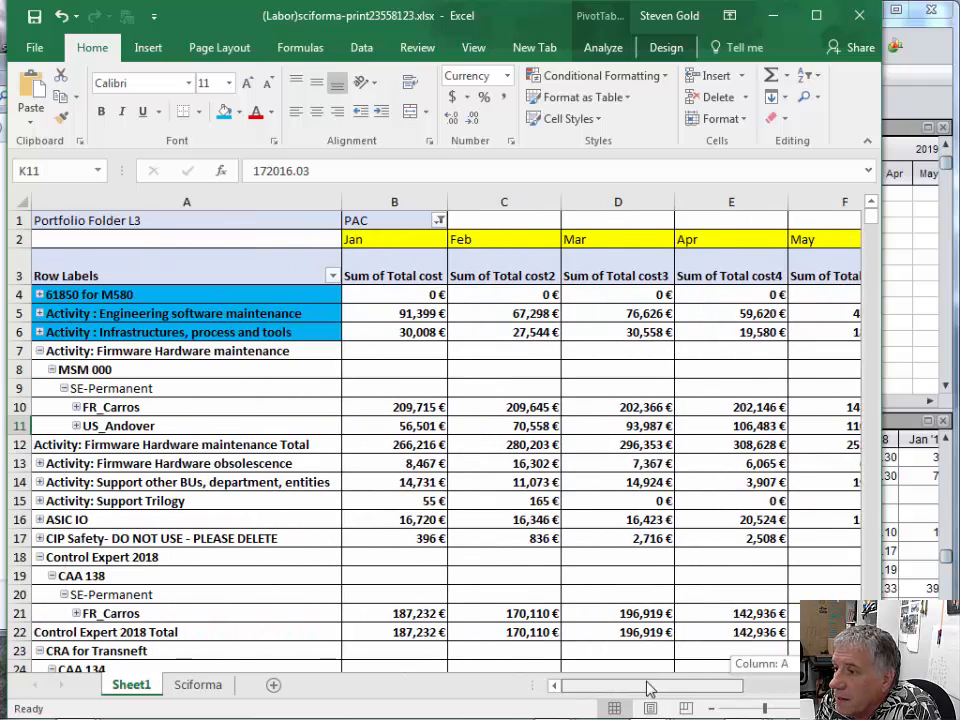
click(155, 350)
right_click(155, 350)
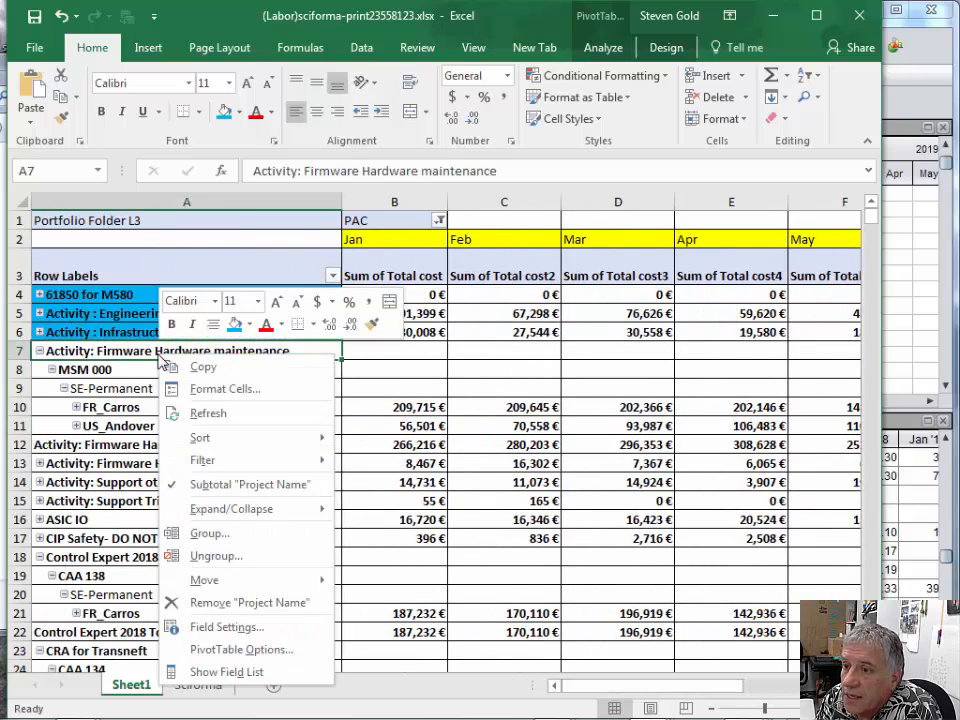
click(234, 328)
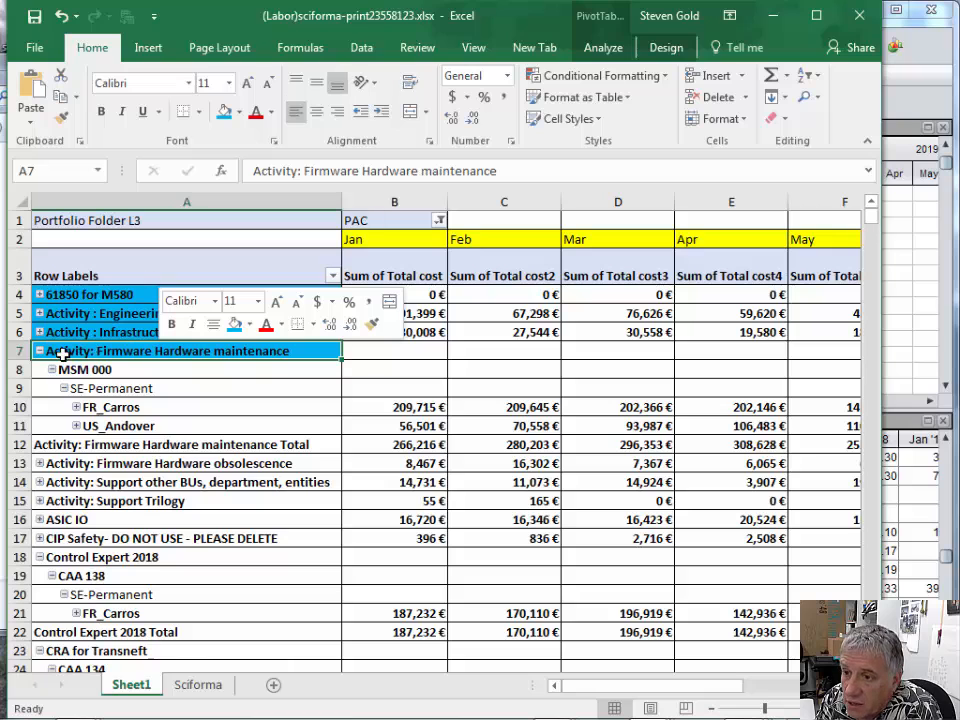
click(40, 352)
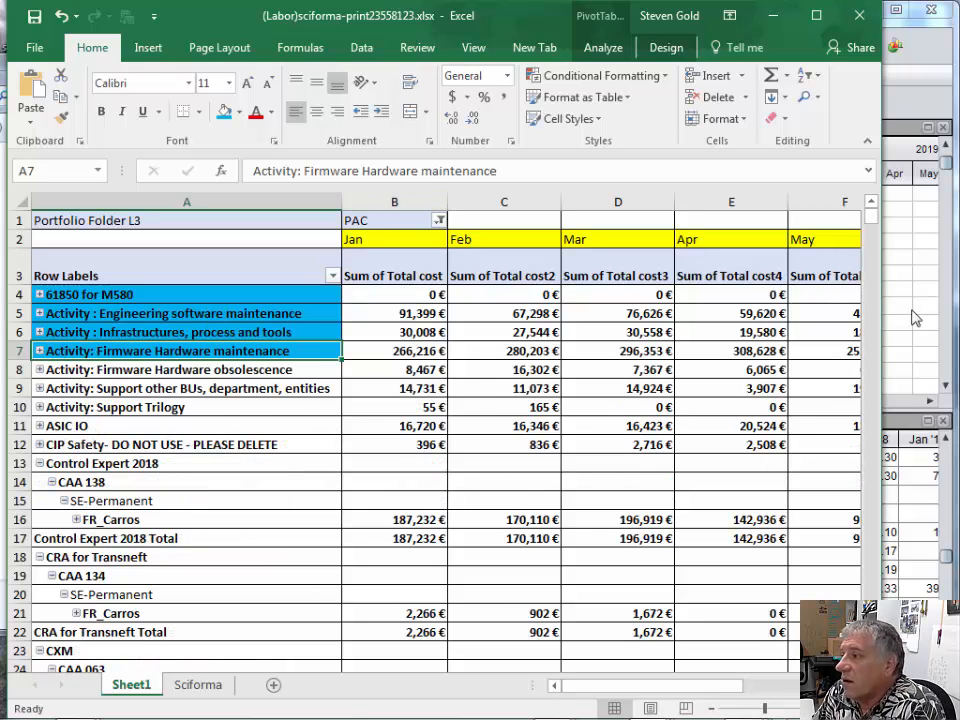
- Switch to Sciforma and review the Andover Design assignment's monthly values from Mar '18 through Nov '18
click(897, 425)
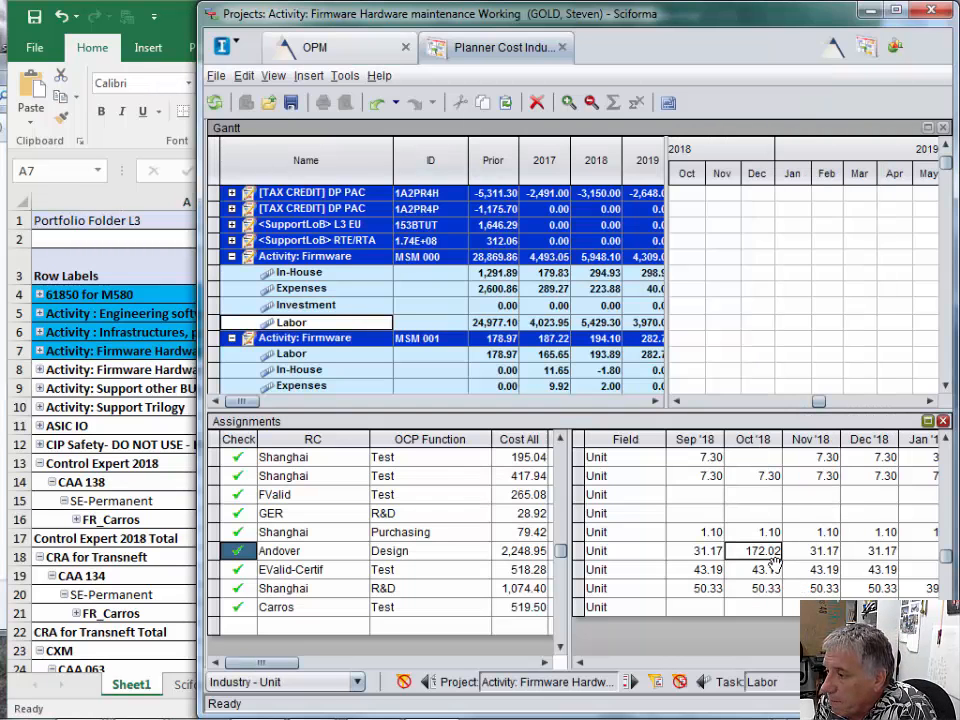
click(580, 662)
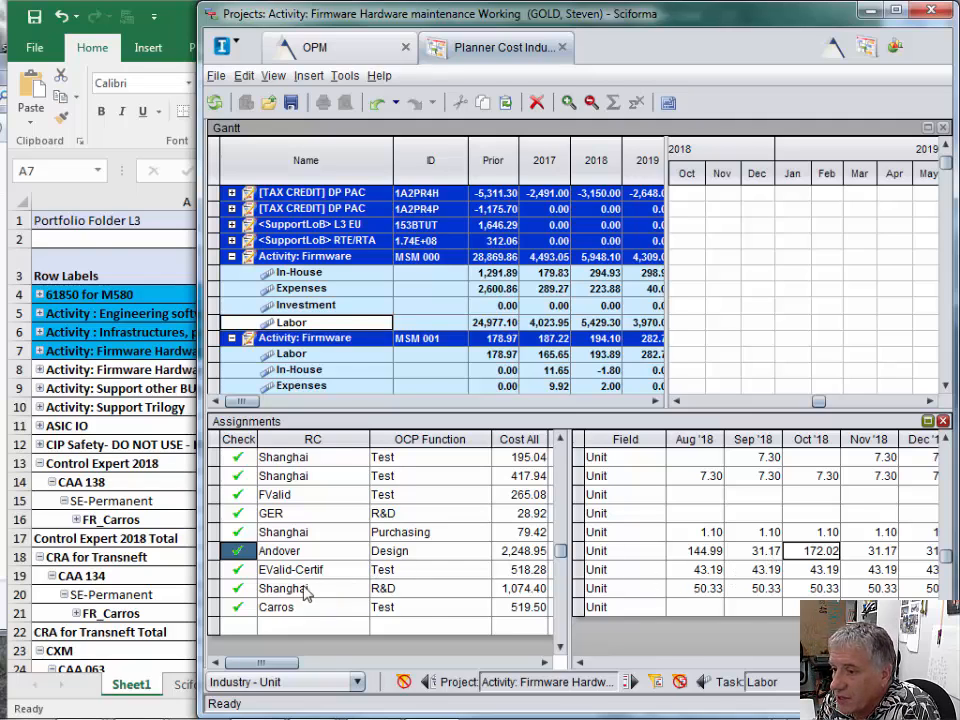
click(580, 662)
click(580, 662)
click(580, 662)
click(580, 663)
click(580, 663)
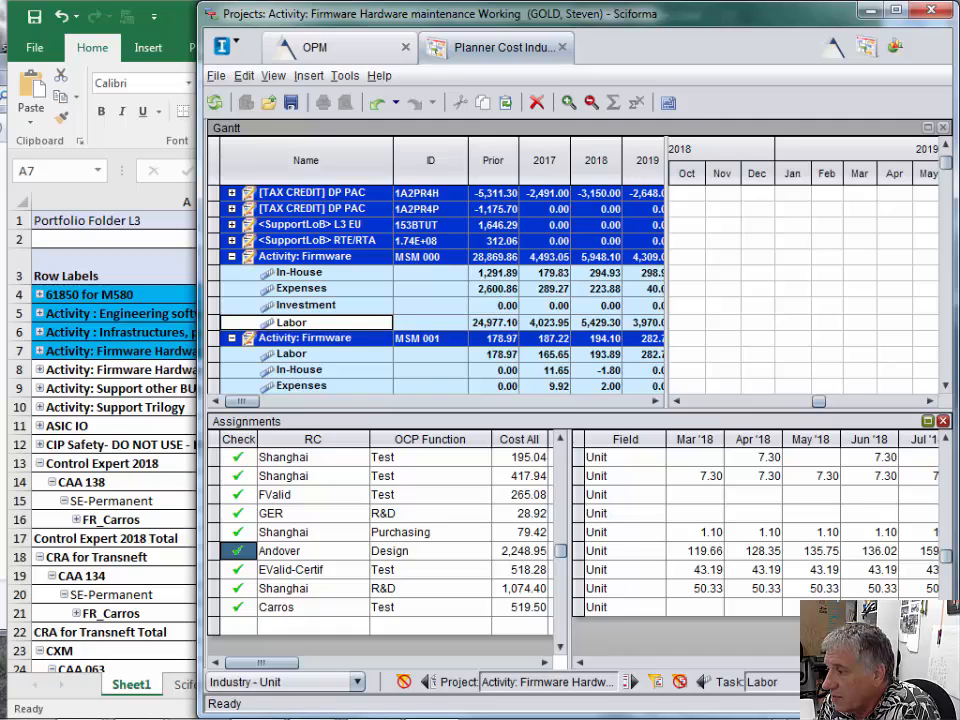
click(930, 662)
click(930, 662)
click(930, 662)
click(930, 662)
click(930, 662)
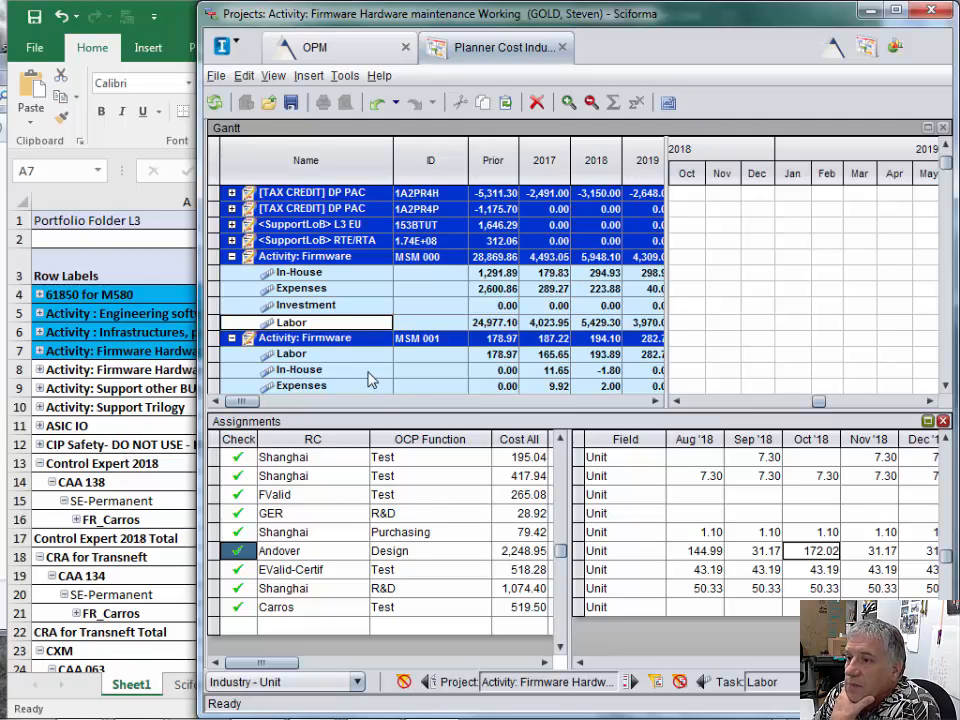
- Save and close the Activity: Firmware Hardware maintenance project in Sciforma
click(217, 77)
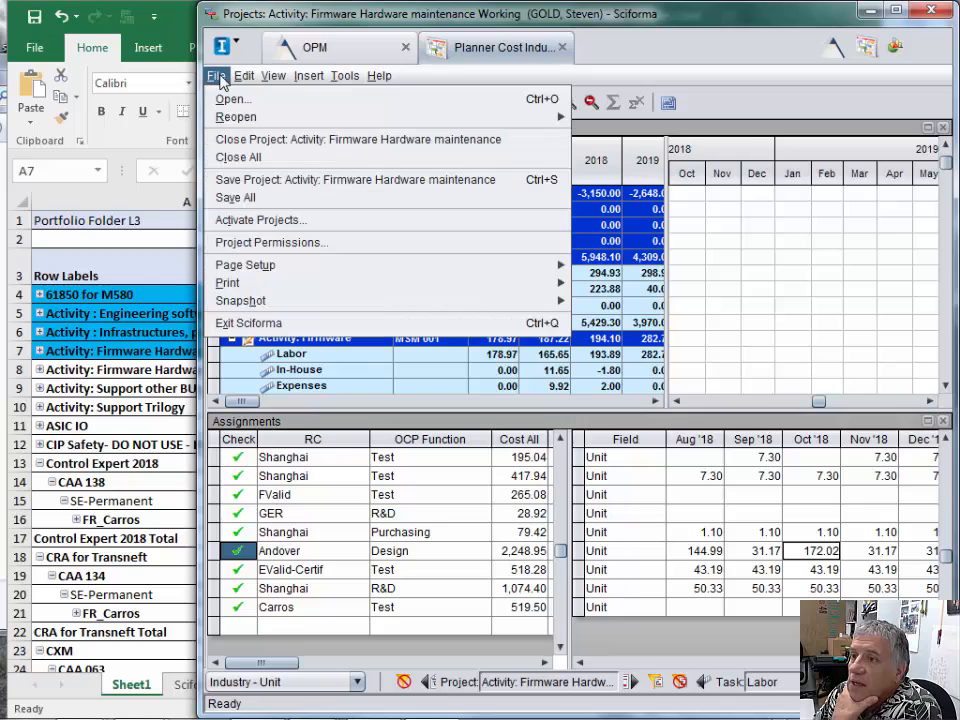
click(248, 180)
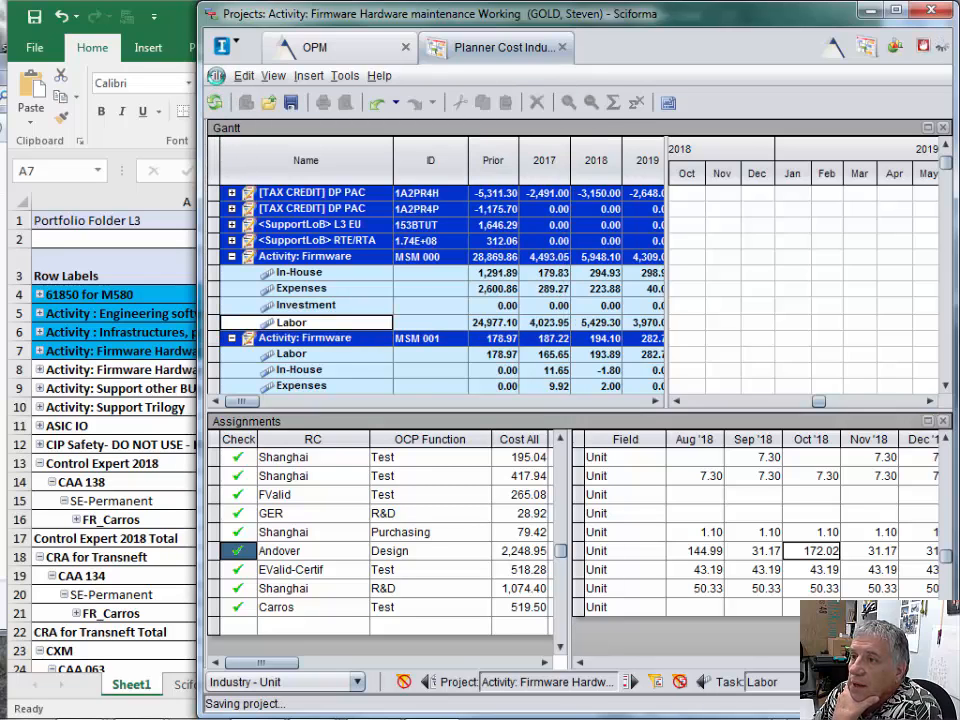
click(217, 76)
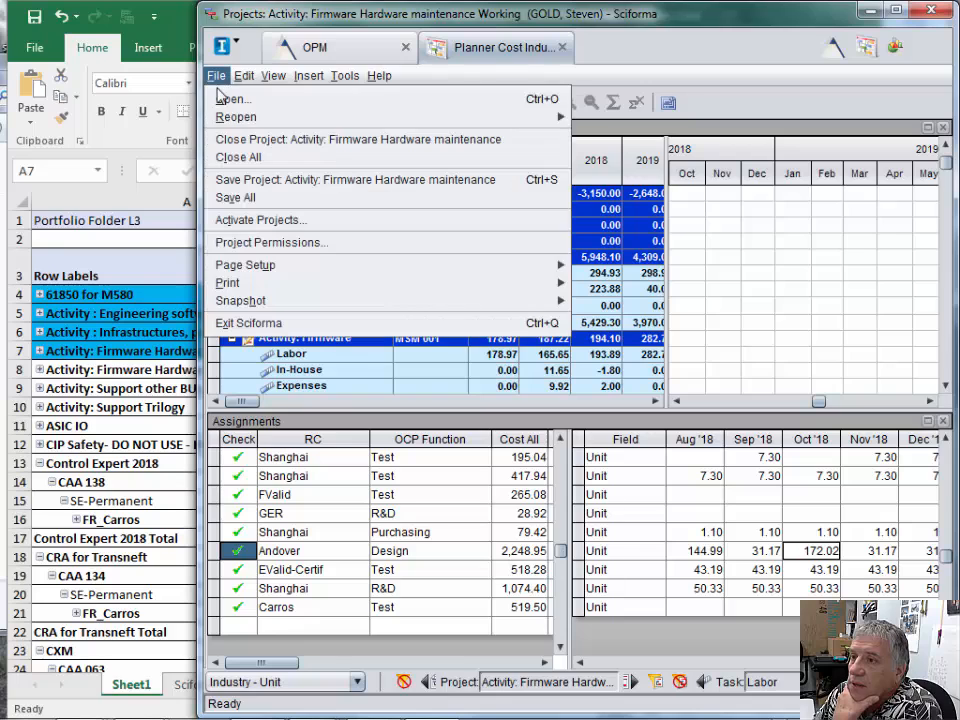
click(231, 141)
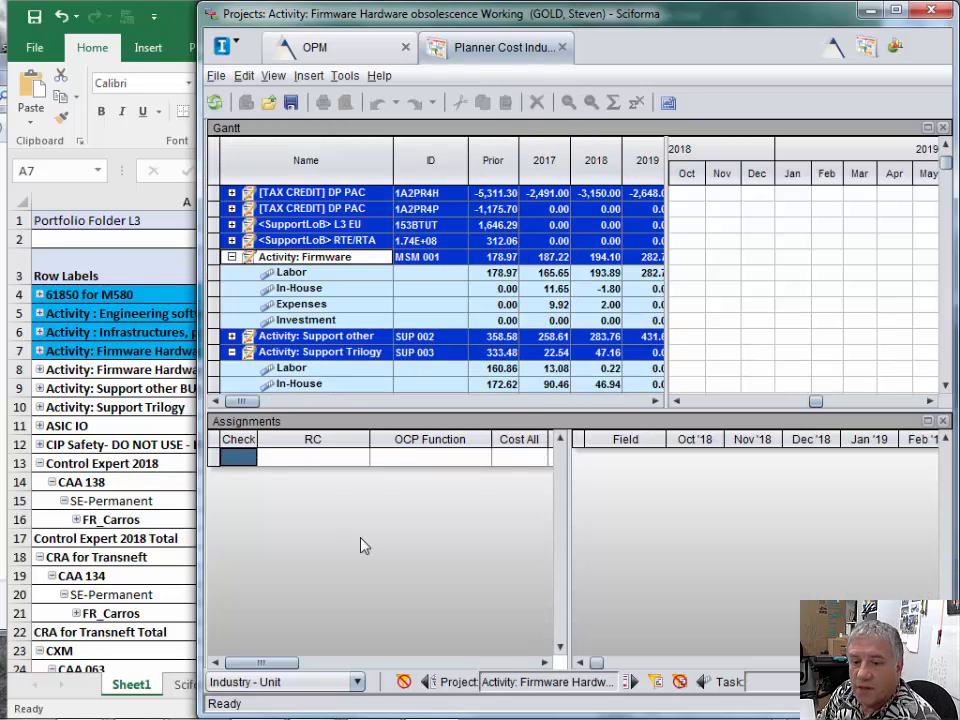